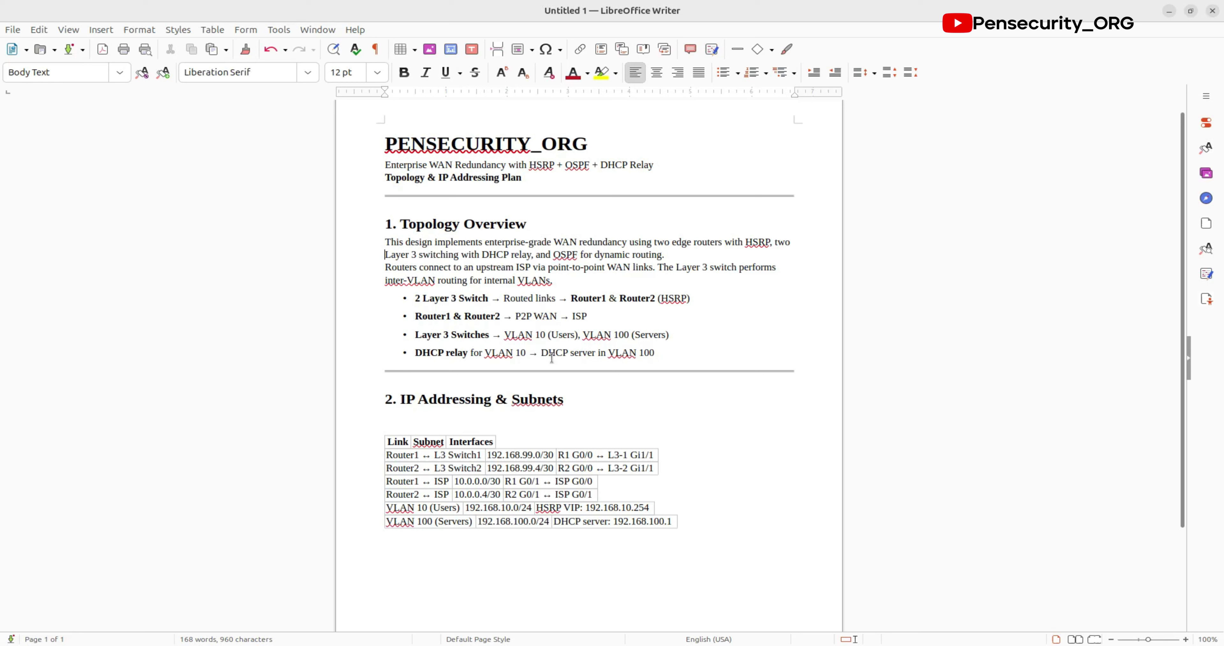
Step: Switch to Cisco Packet Tracer and place an ISR4331 router with two 2911 routers side by side below it
scroll(416, 450, down, 1)
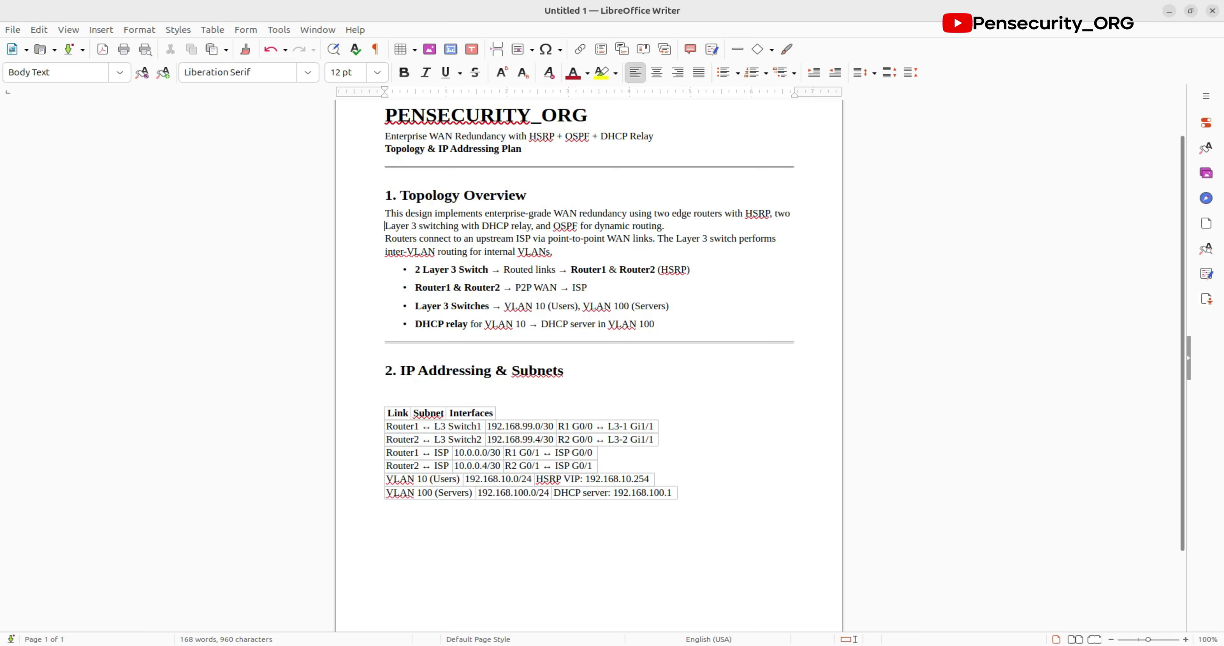
key(alt+Tab)
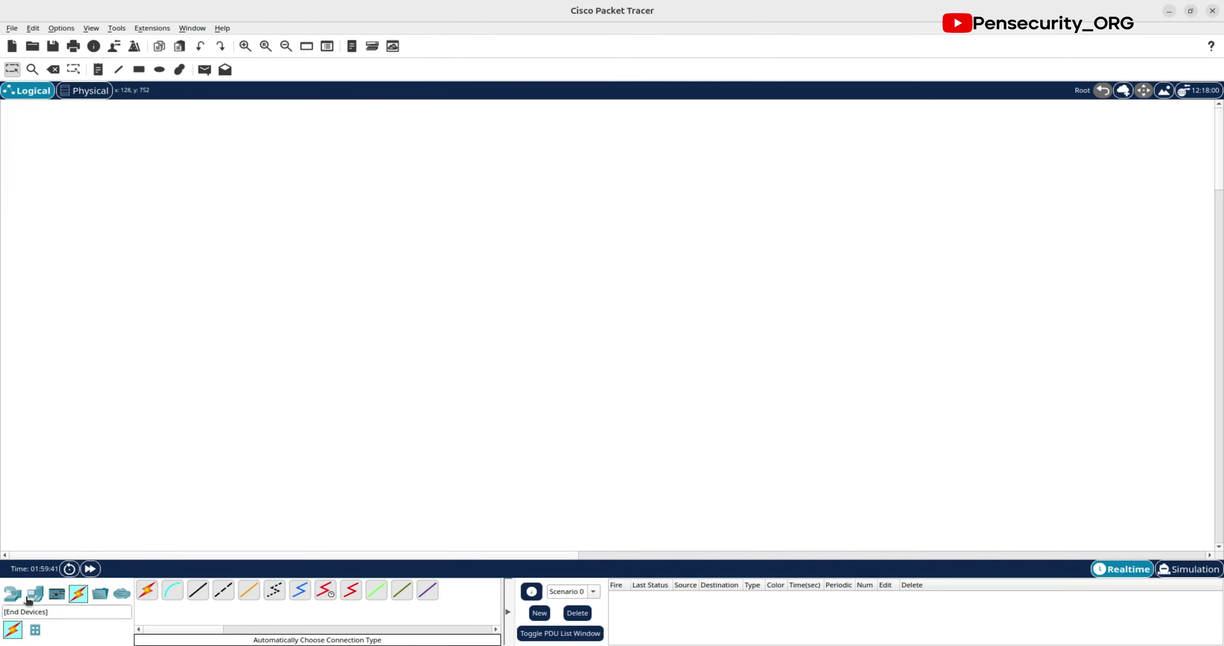
click(13, 593)
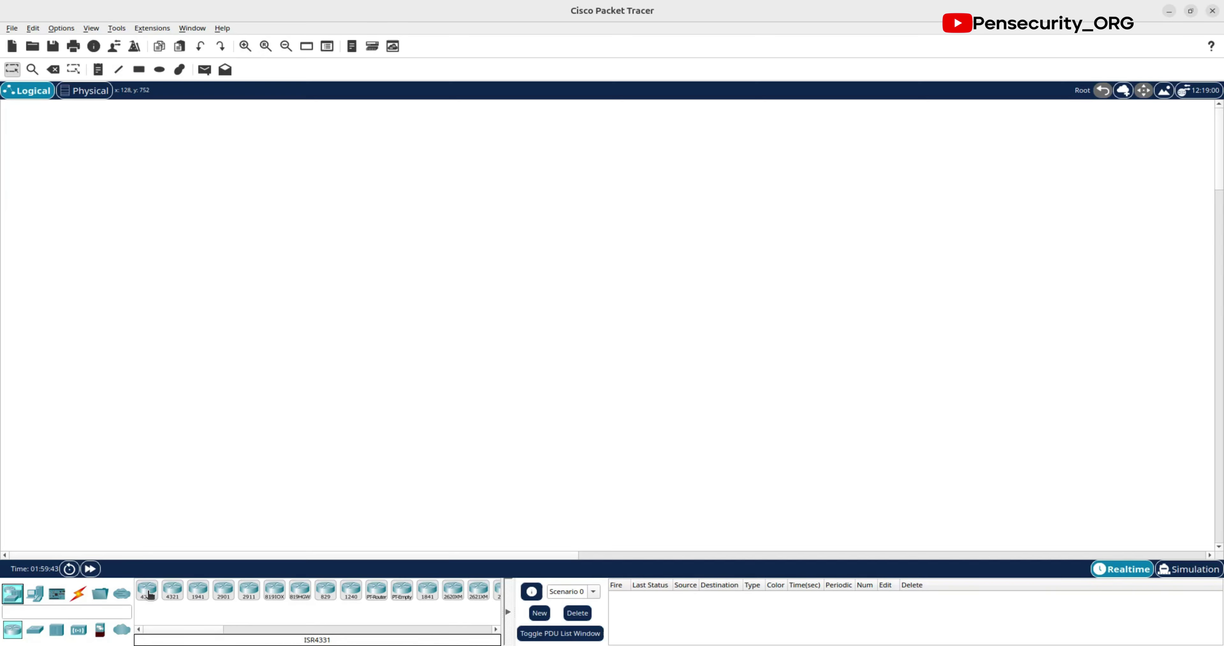
click(148, 595)
click(601, 151)
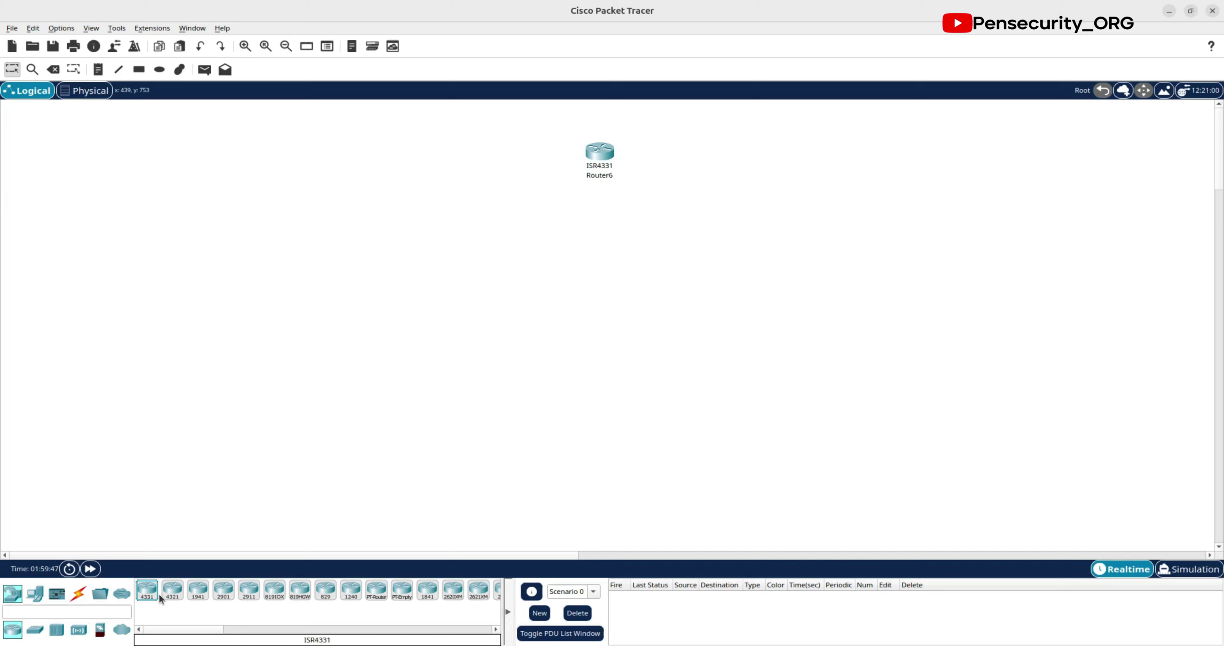
drag(244, 599, 497, 223)
drag(249, 594, 704, 229)
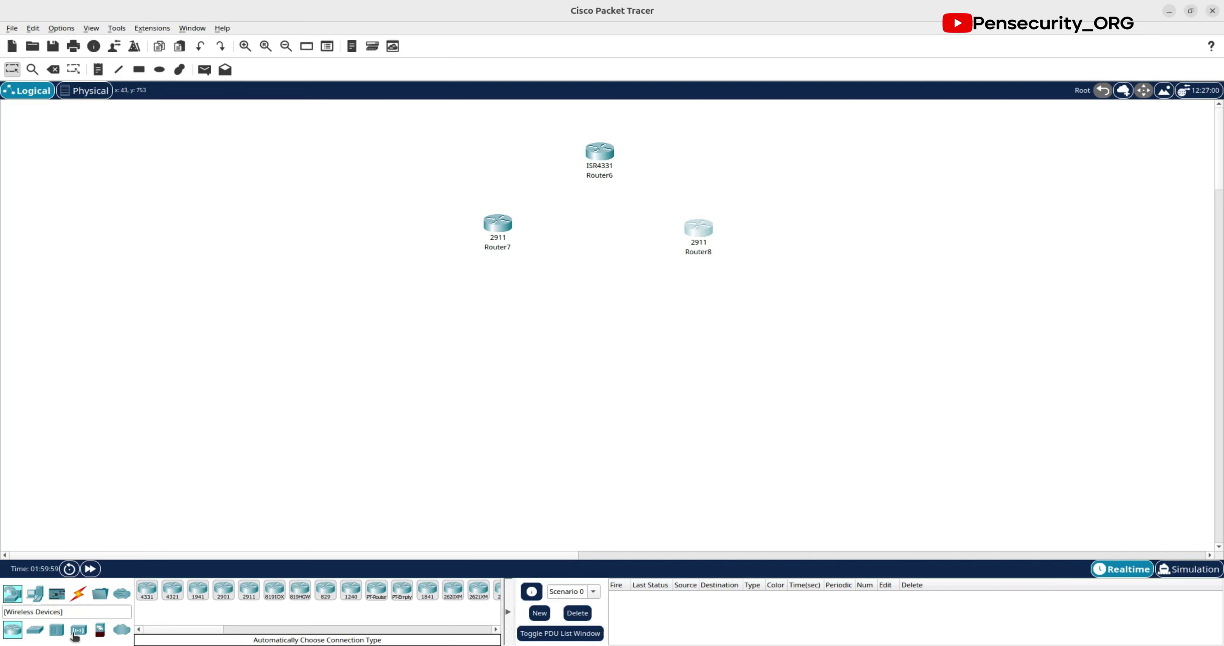
Step: Place two 3650-24PS multilayer switches, one beneath each 2911 router
click(35, 629)
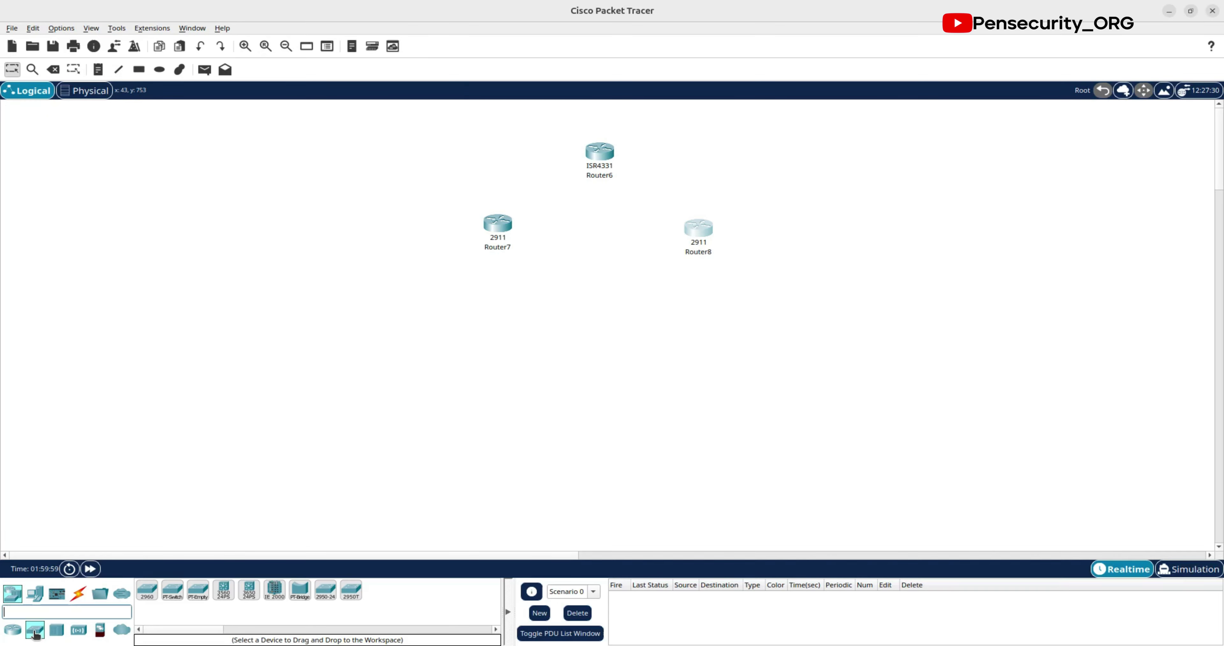
click(249, 590)
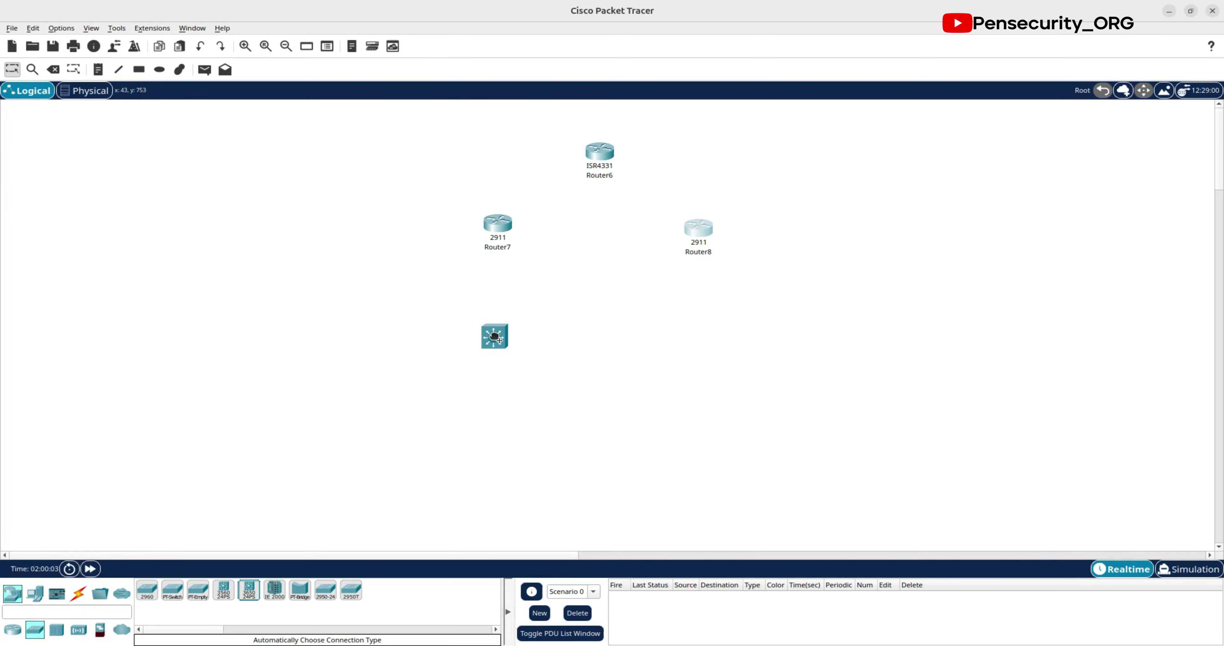
click(494, 337)
click(249, 590)
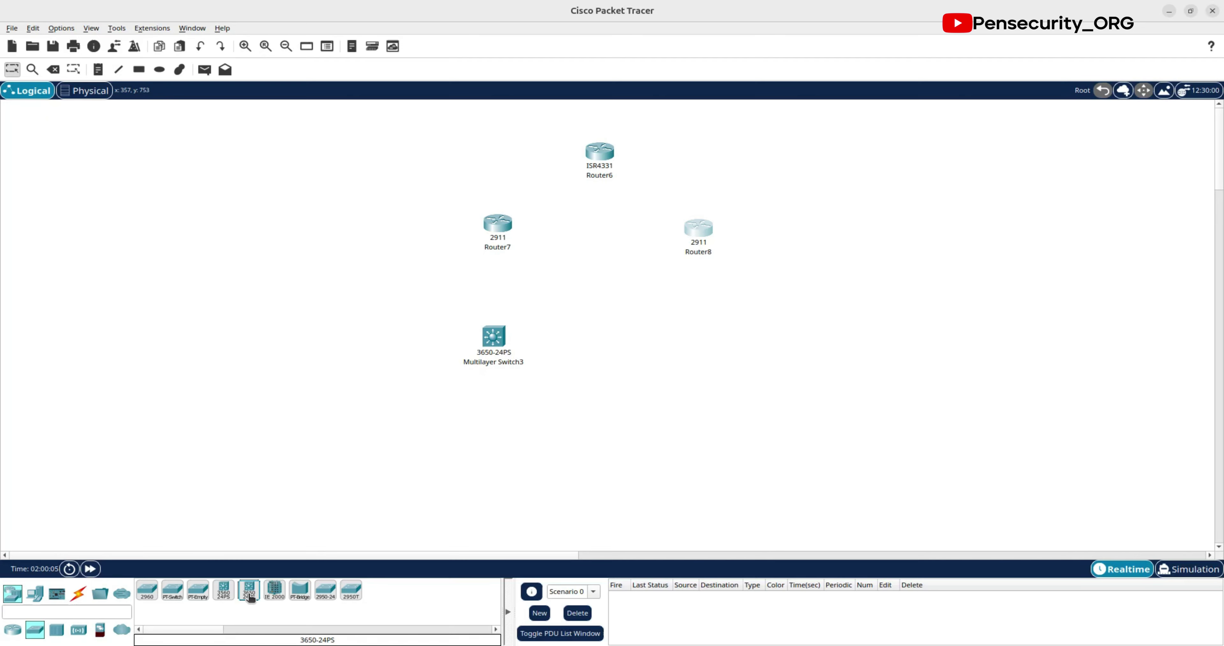
click(703, 350)
drag(712, 351, 708, 332)
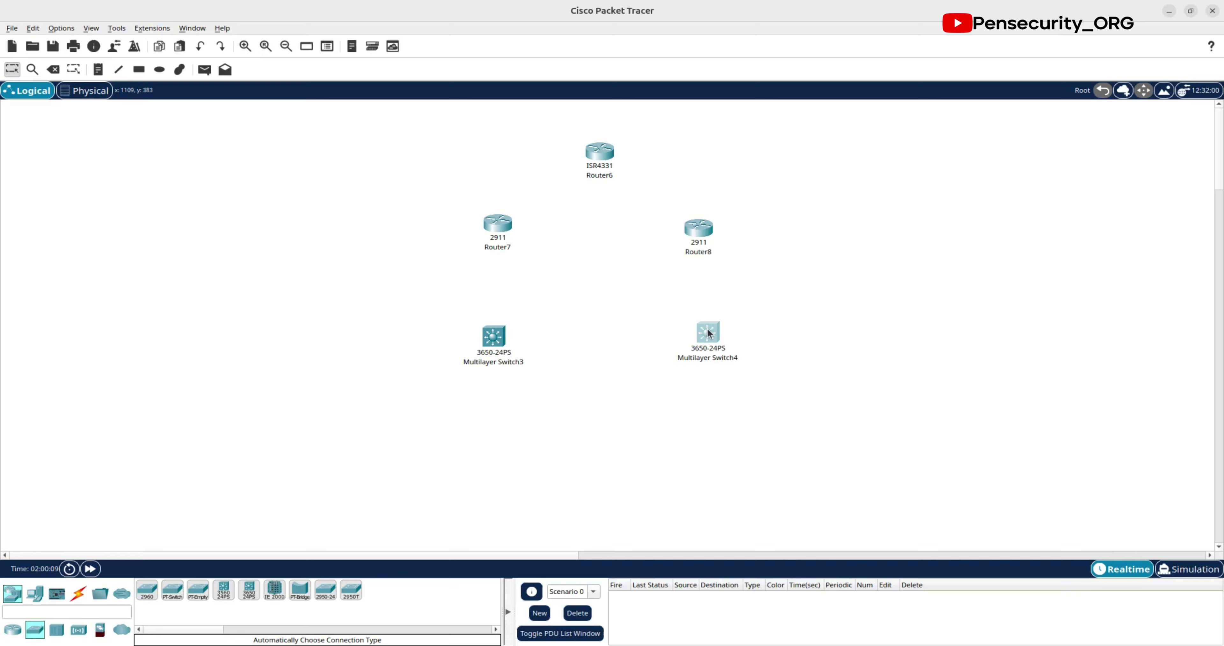
Step: Add two 2960 switches side by side below the multilayer switches
click(147, 589)
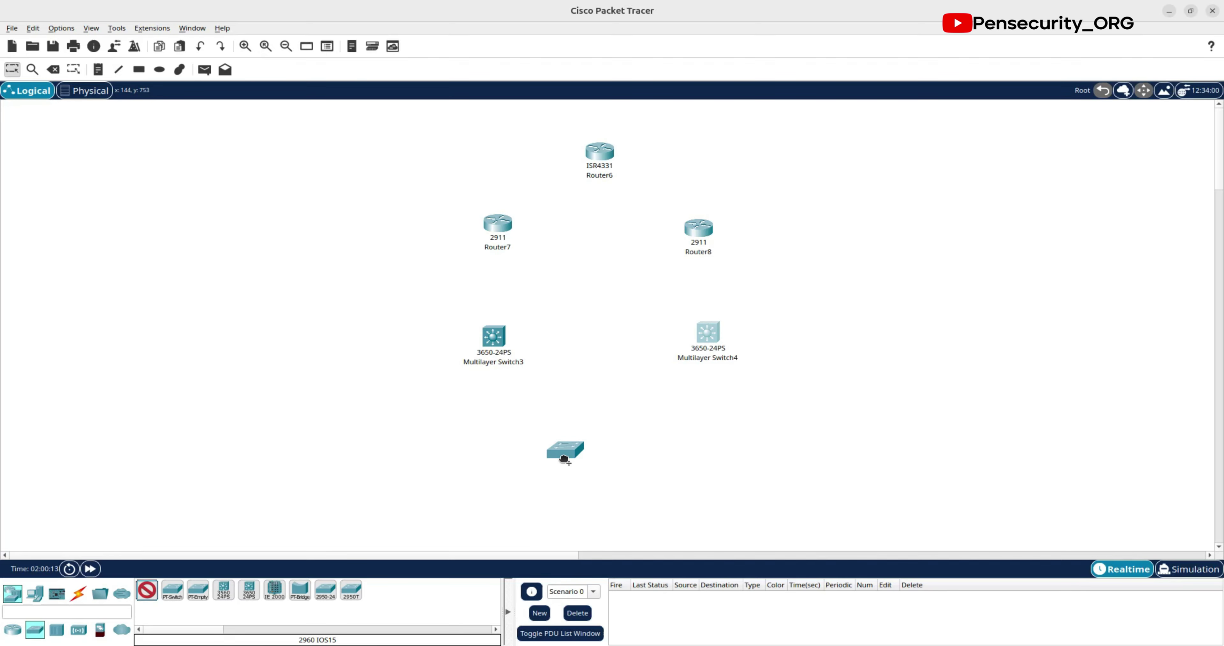
click(562, 462)
click(145, 591)
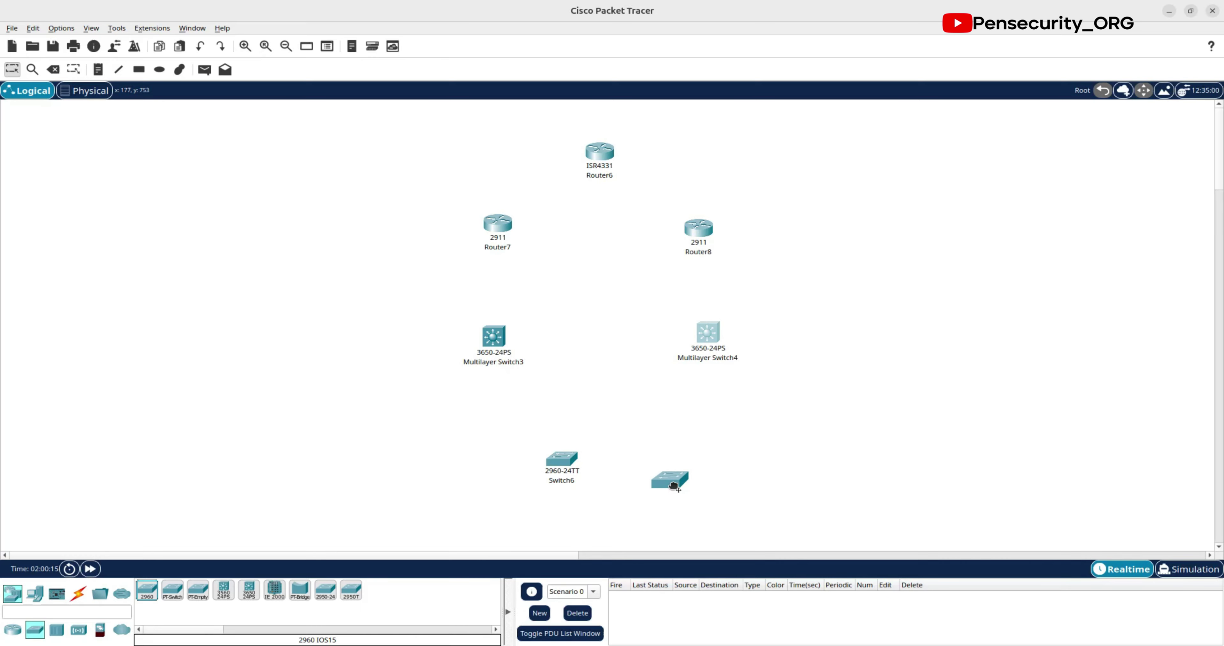
click(666, 464)
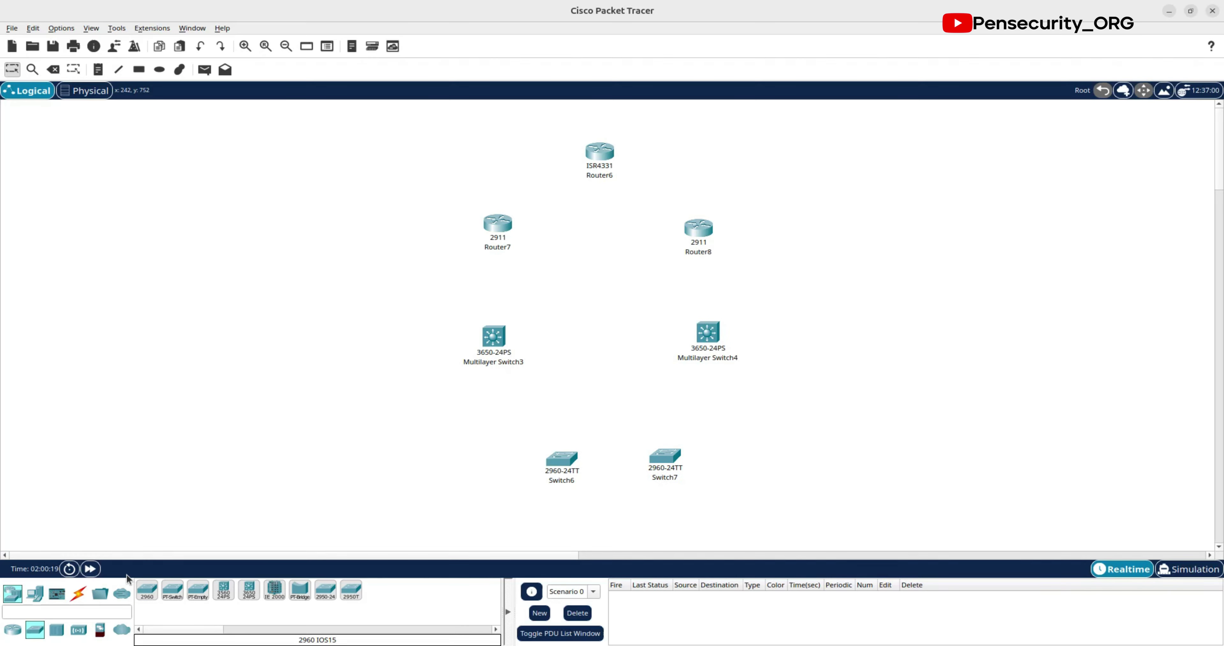
Step: Connect the ISR4331 router to both 2911 routers using automatically chosen cable types
click(78, 595)
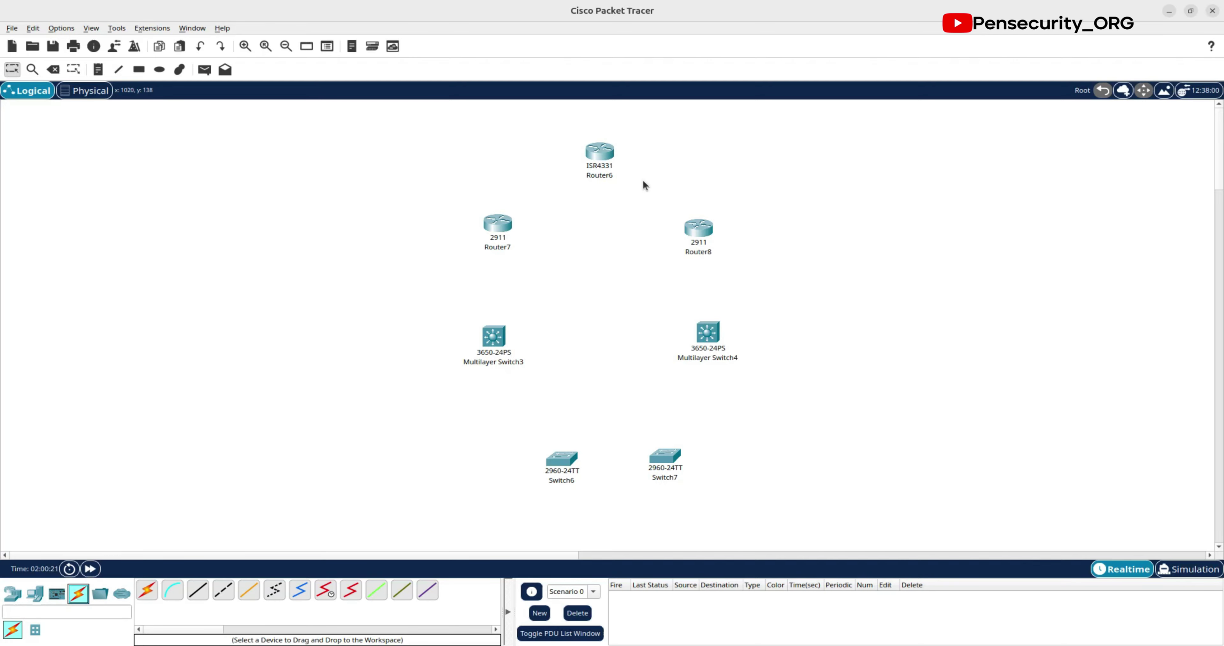
click(147, 590)
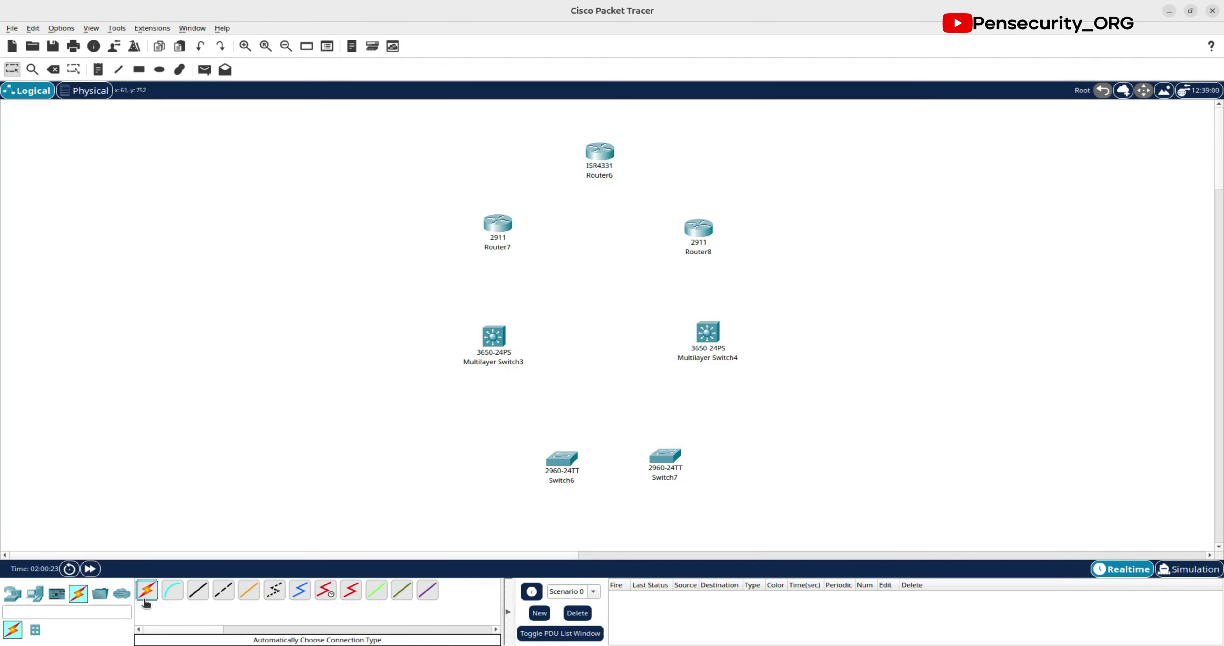
click(599, 153)
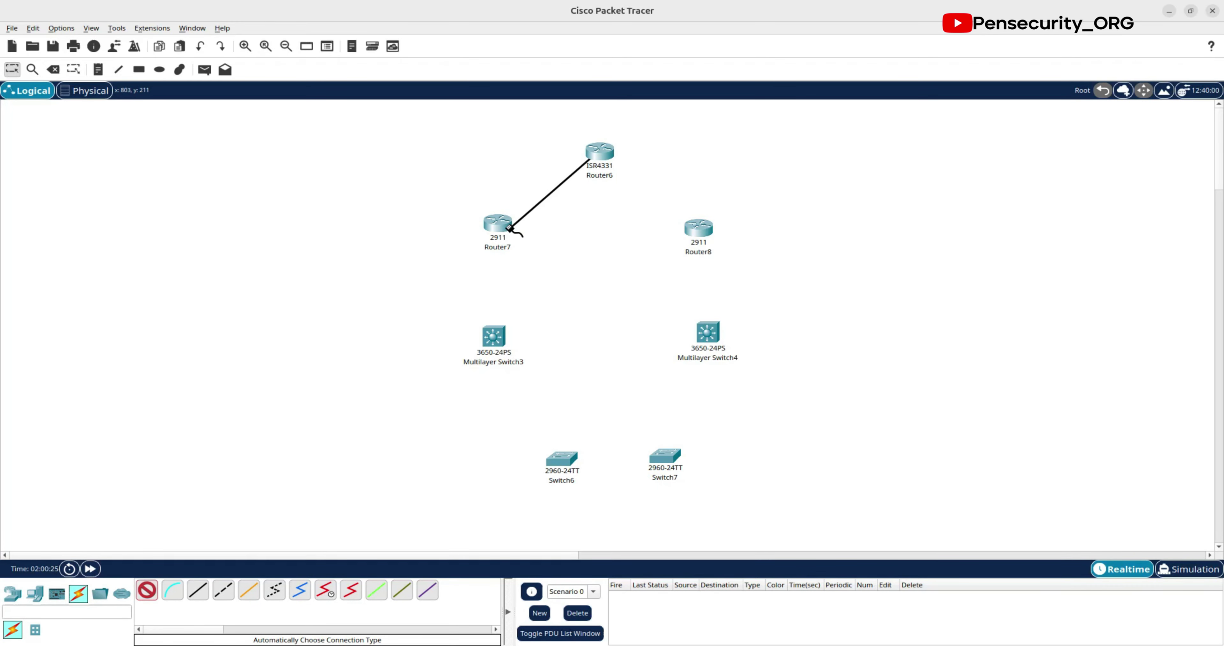
click(503, 226)
click(146, 592)
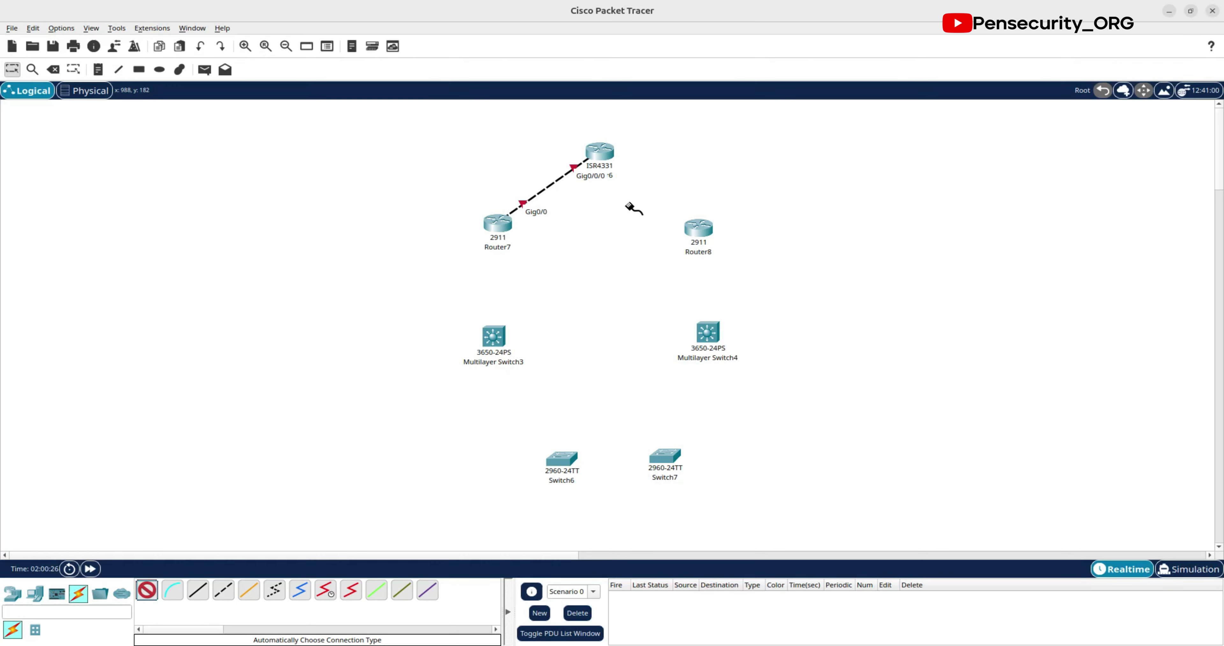
click(601, 151)
click(698, 228)
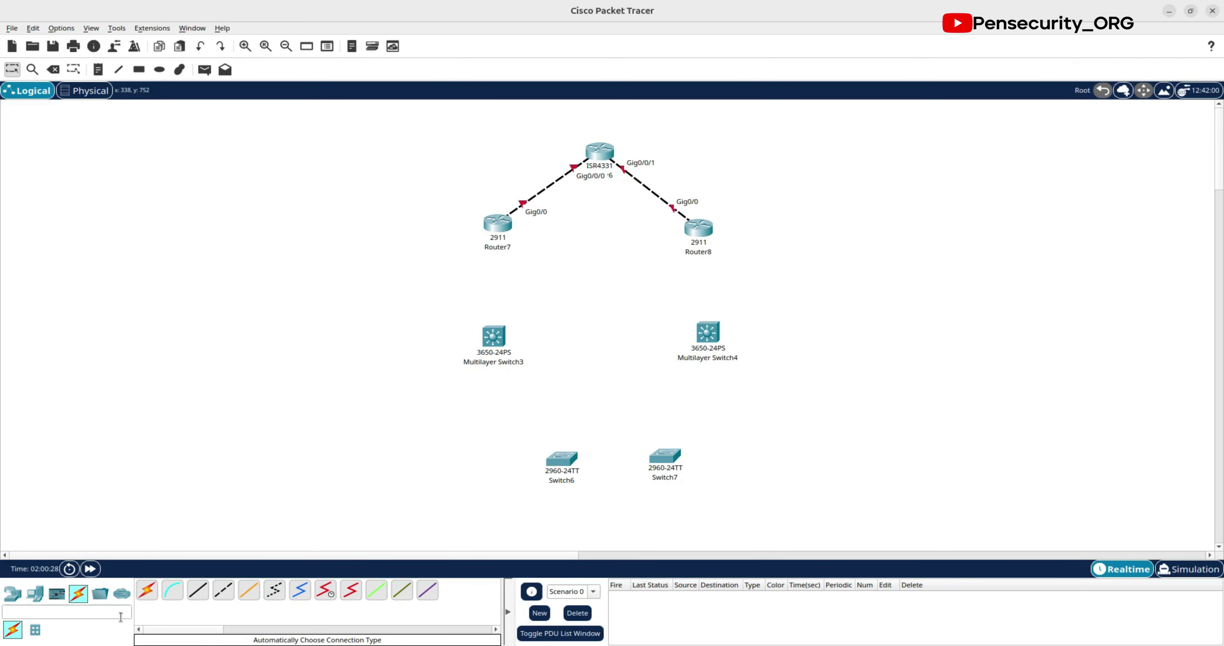
Step: Link each 2911 router to the multilayer switch directly beneath it with automatically chosen cables
click(147, 590)
click(498, 227)
click(489, 338)
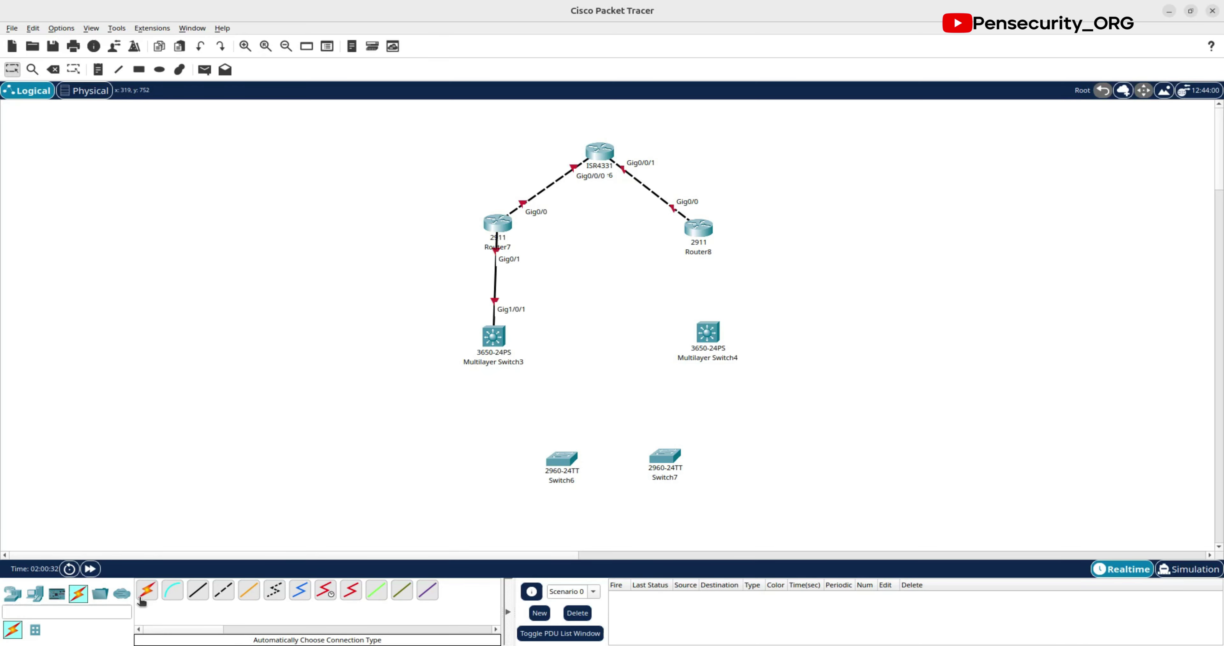
click(147, 591)
click(697, 228)
click(706, 318)
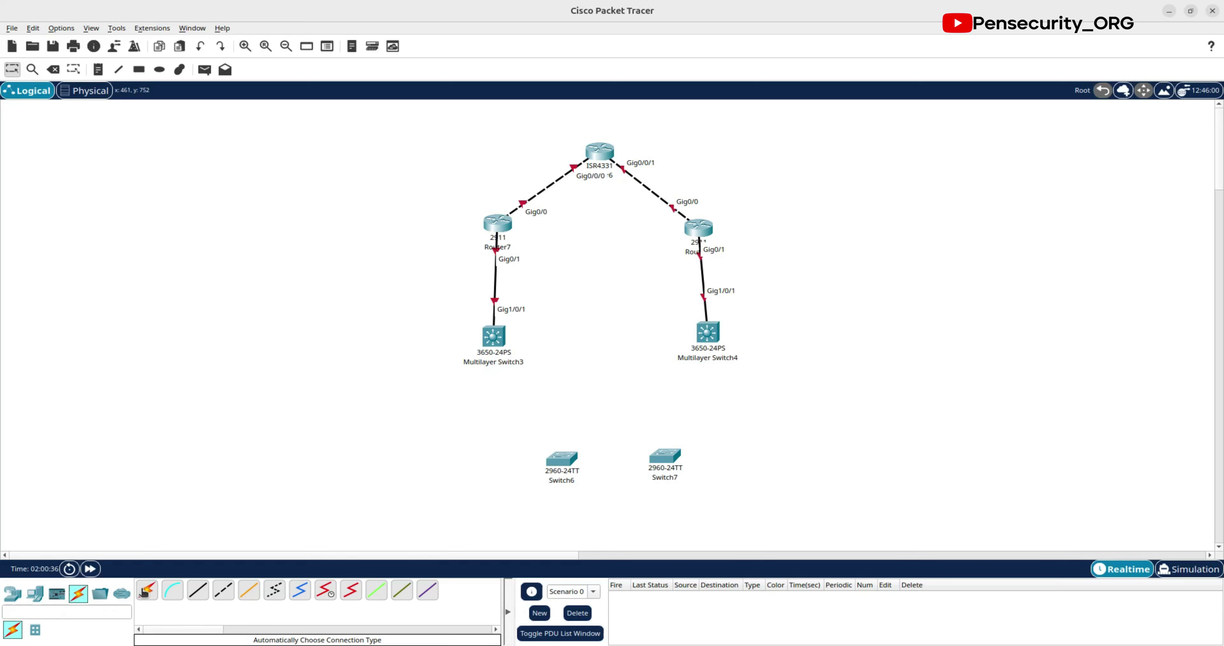
Step: Connect each multilayer switch to the 2960 switch on its own side with automatically chosen cables
click(145, 591)
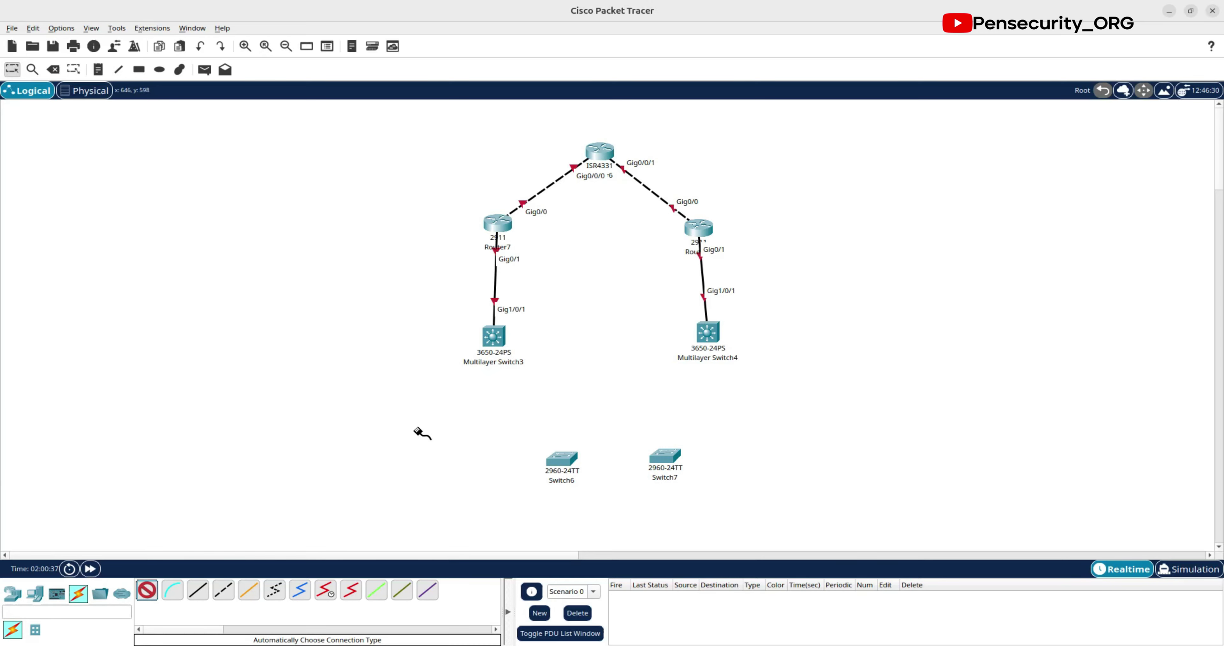
click(497, 339)
click(560, 458)
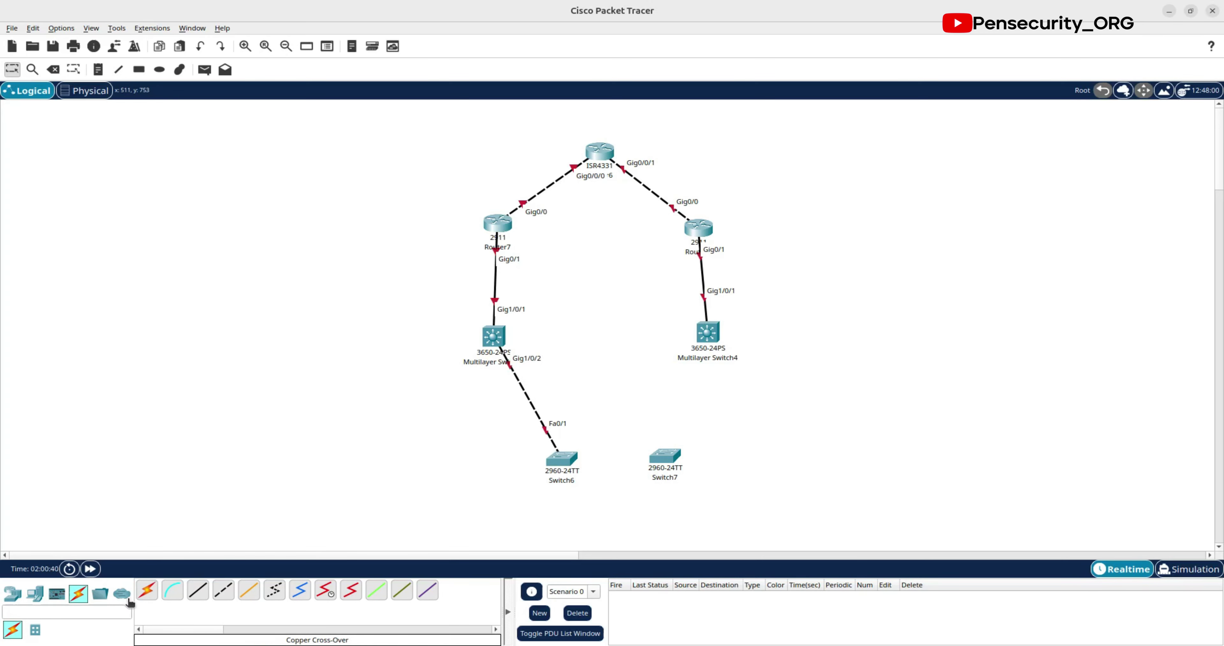
click(147, 591)
click(707, 333)
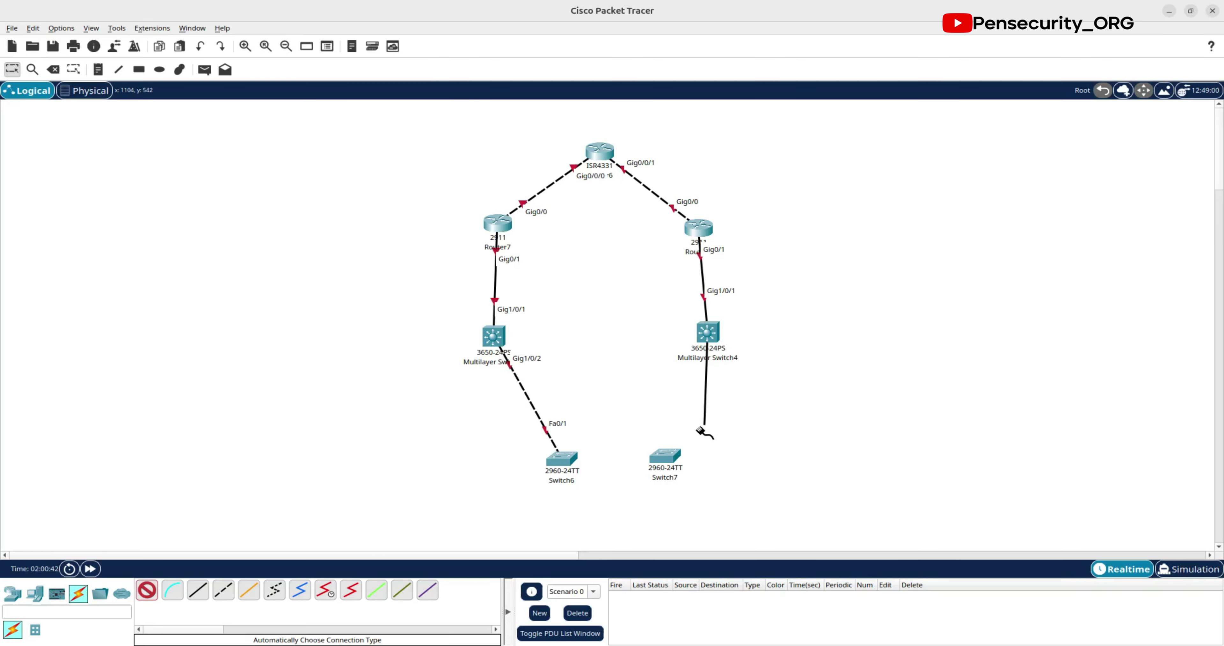
click(665, 456)
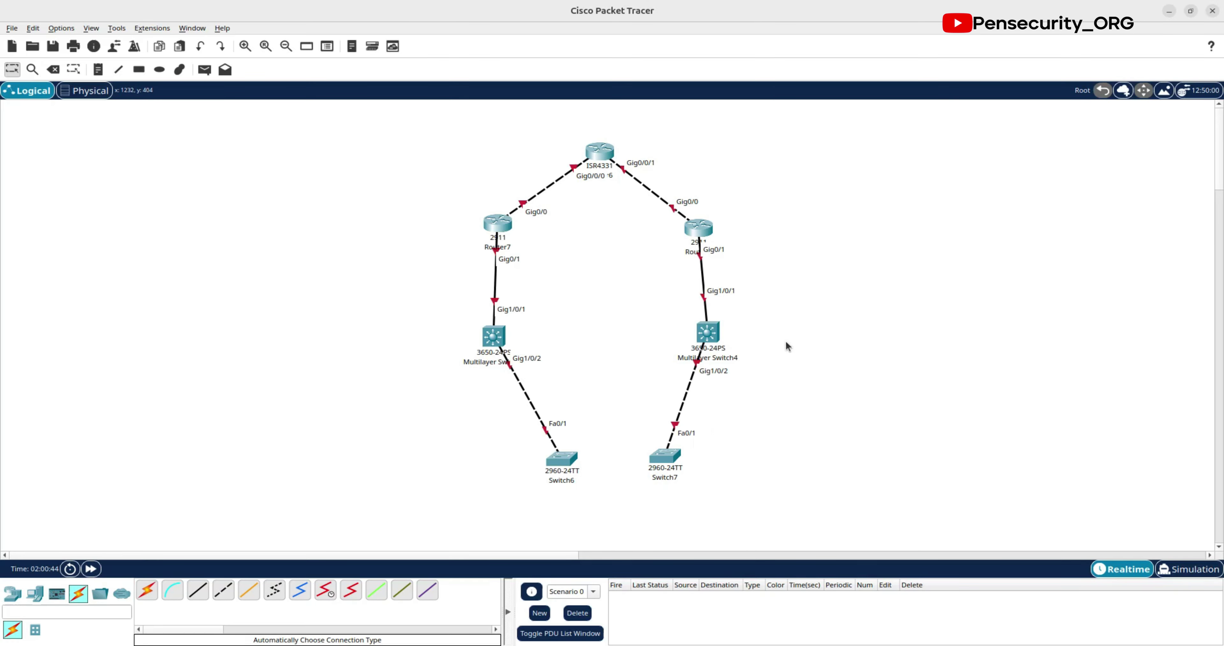
Step: Cross-link each 2911 router to the multilayer switch on the opposite side with automatically chosen cables
click(148, 589)
click(504, 227)
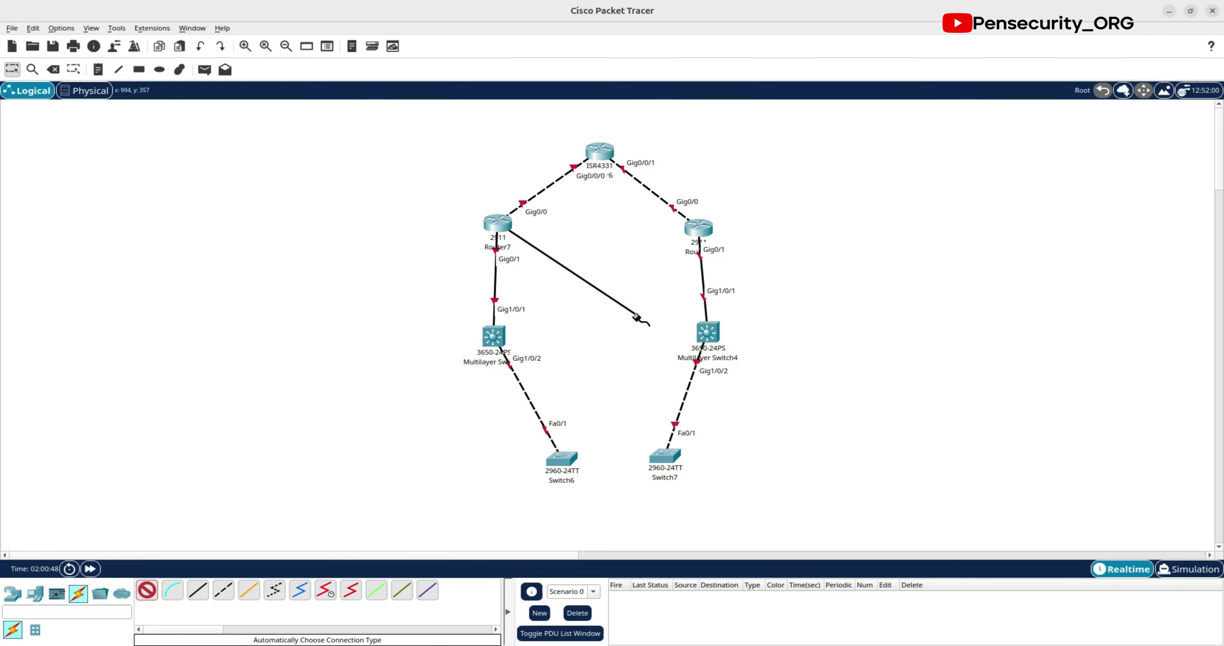
click(707, 336)
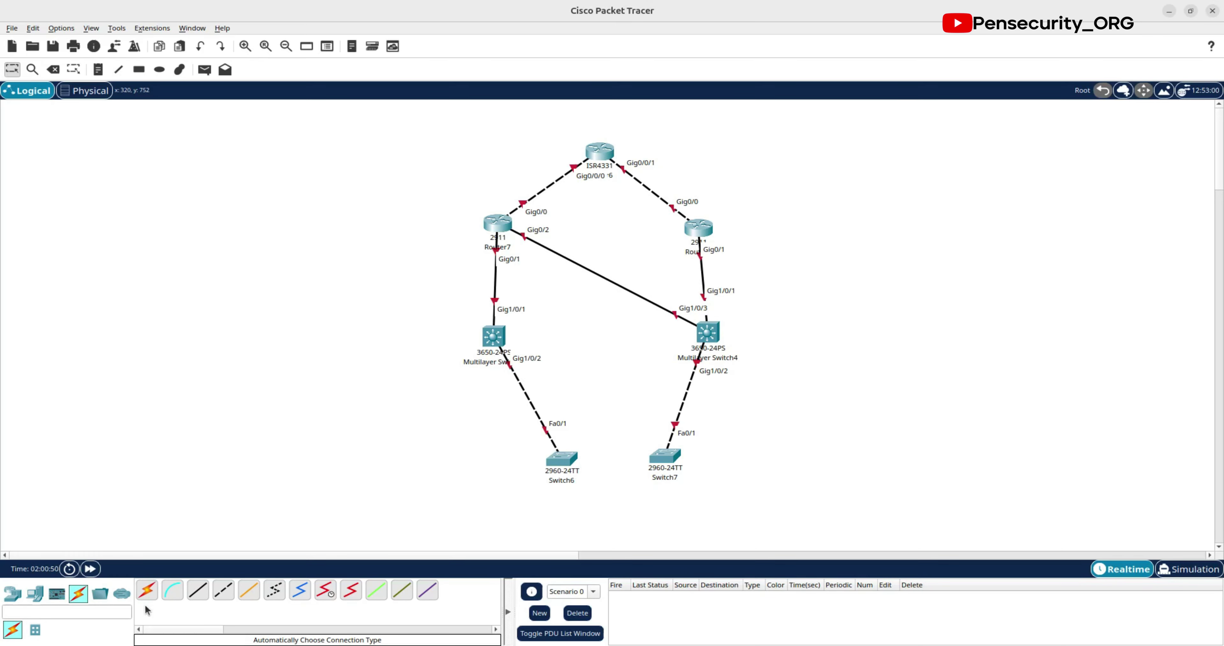
click(148, 590)
click(699, 231)
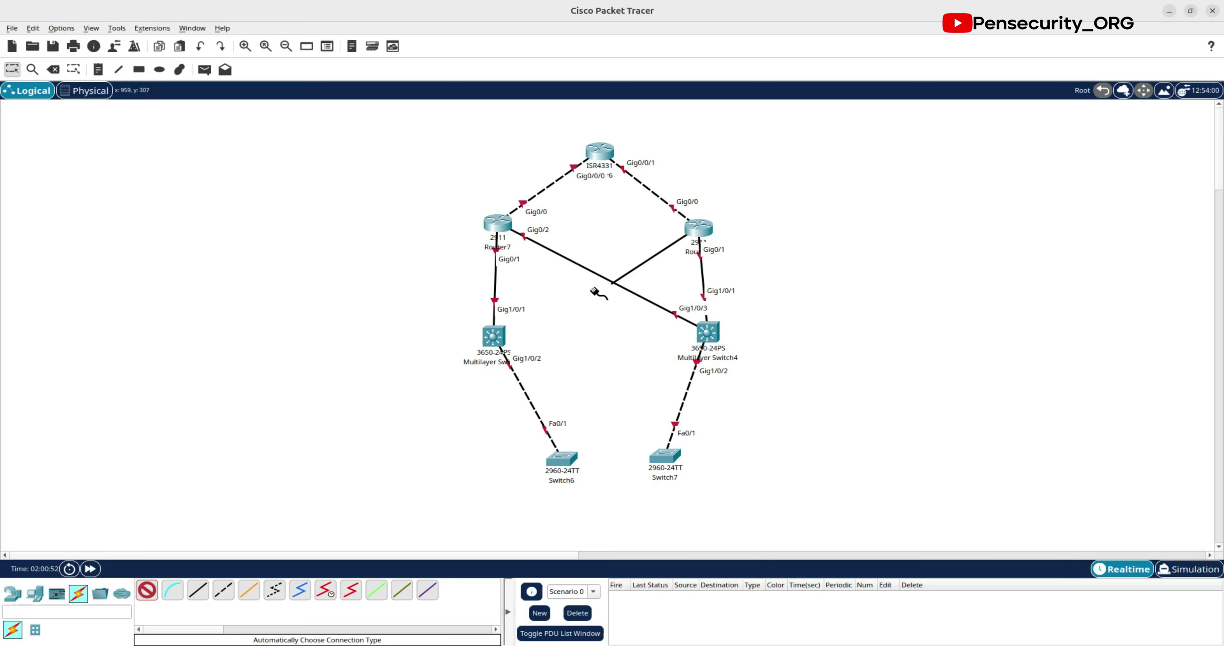
click(494, 337)
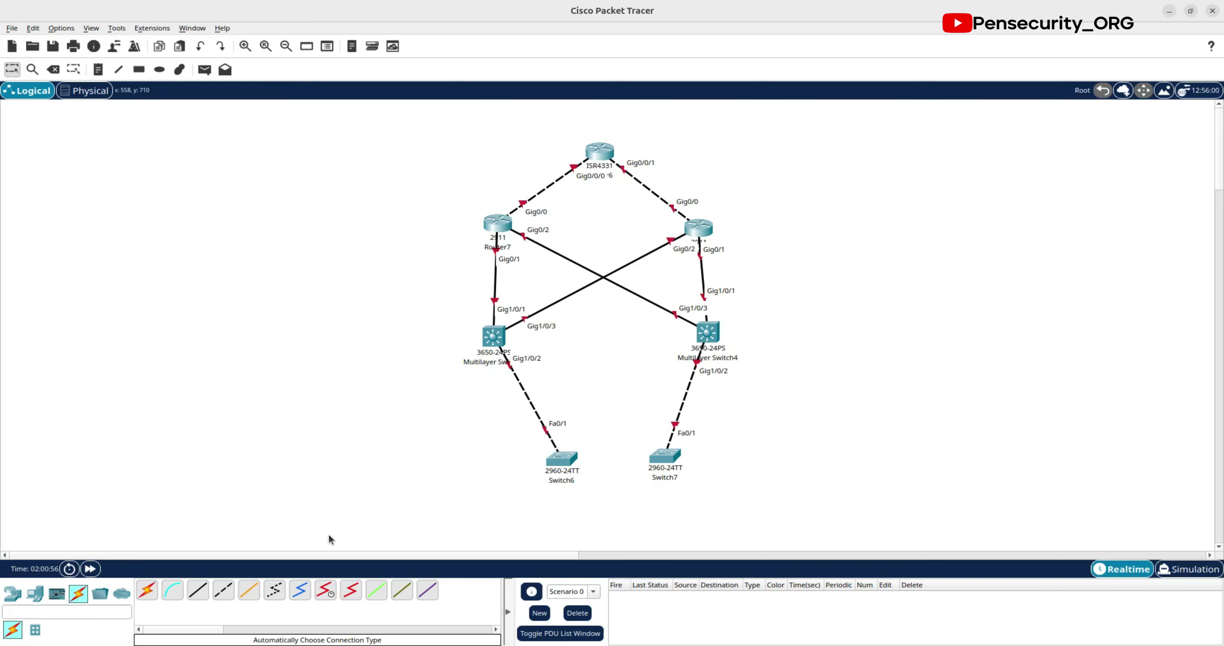
click(197, 592)
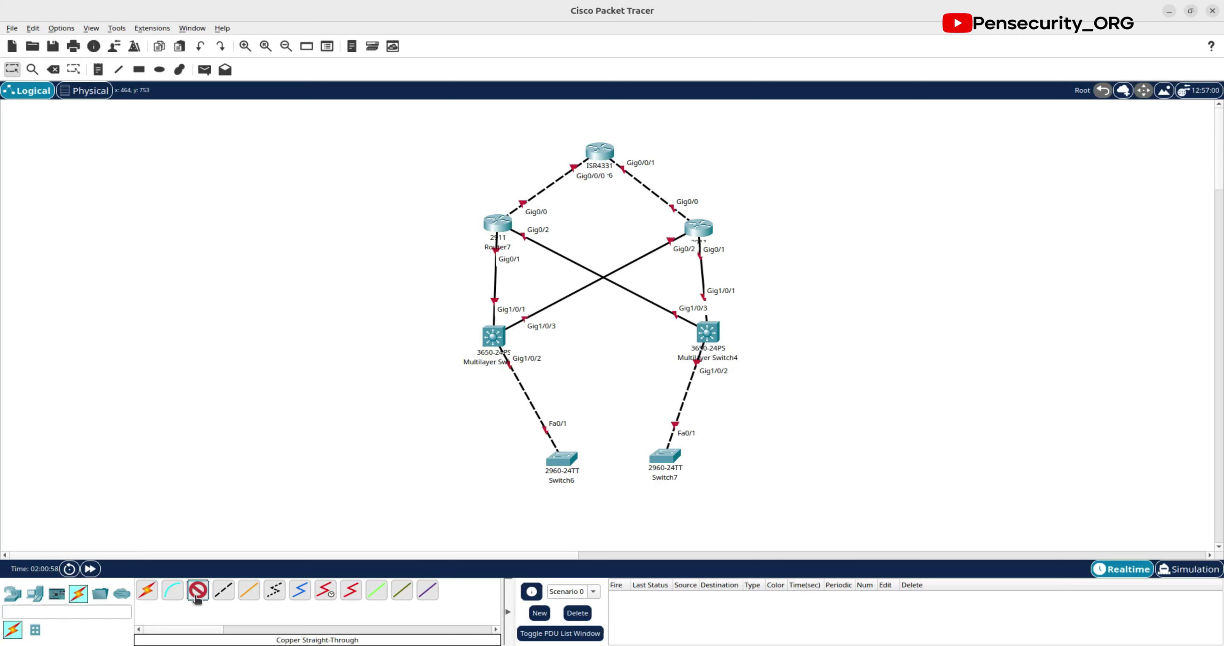
click(147, 590)
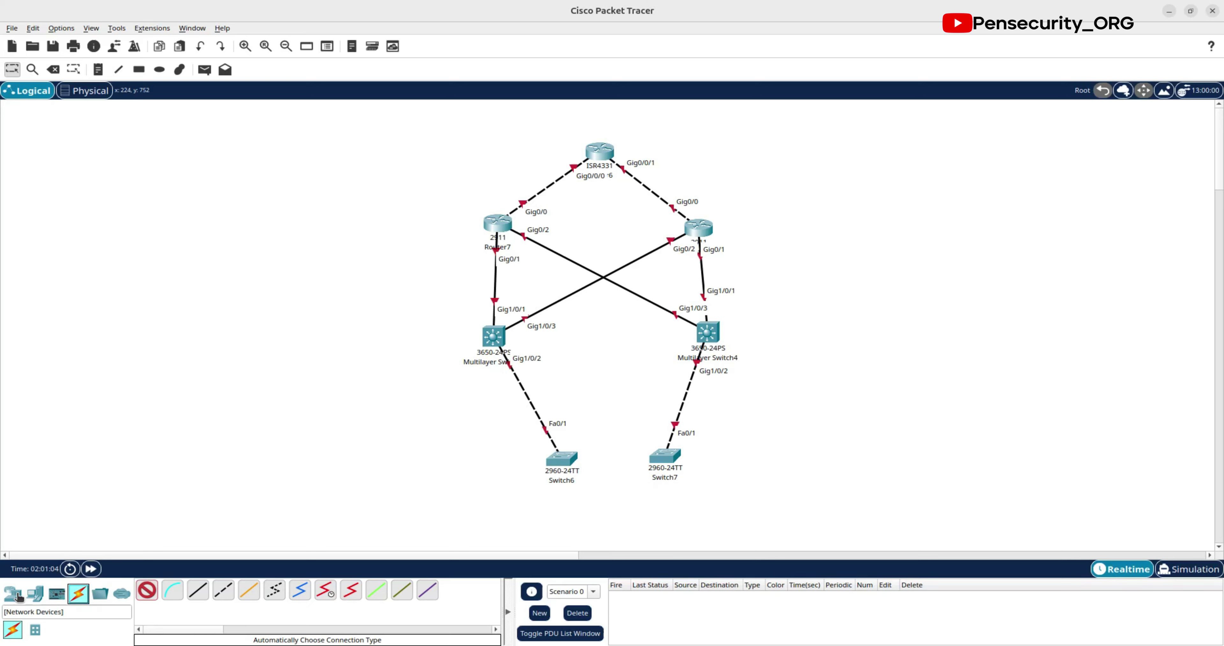
click(147, 590)
Step: Reposition the two 2960 switches so each sits directly below its connected multilayer switch
drag(565, 460, 505, 437)
drag(666, 459, 694, 430)
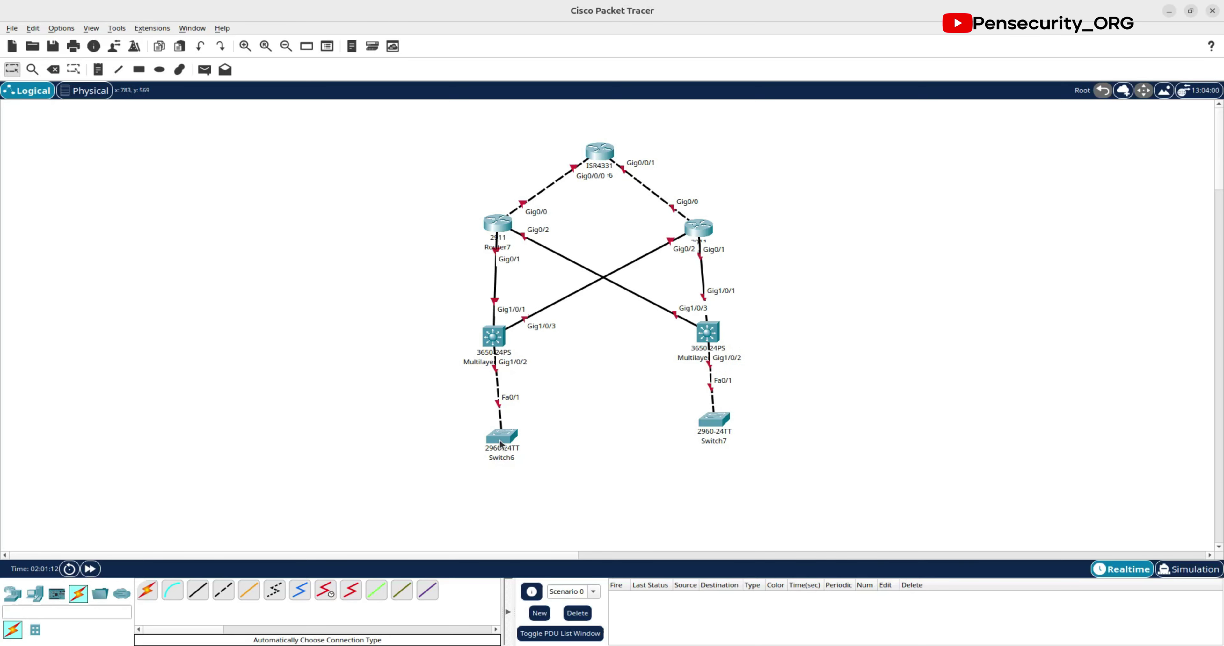
drag(500, 444, 495, 438)
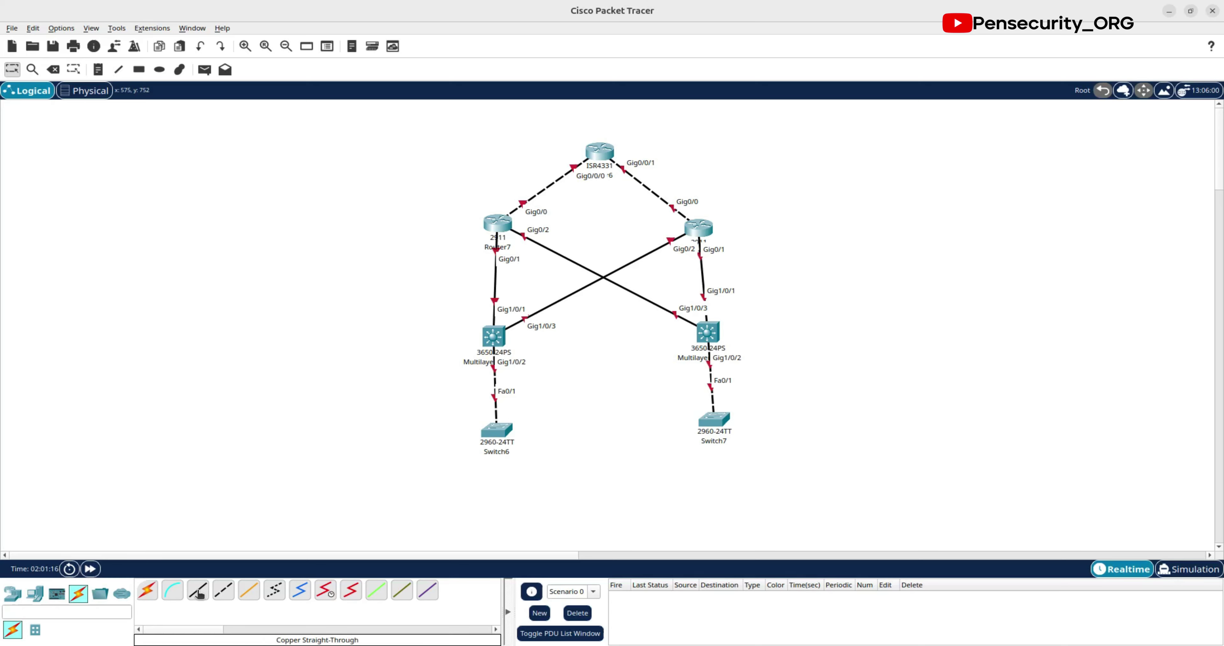
Step: Place two PCs and a printer in a row below the left-hand 2960 switch
click(35, 593)
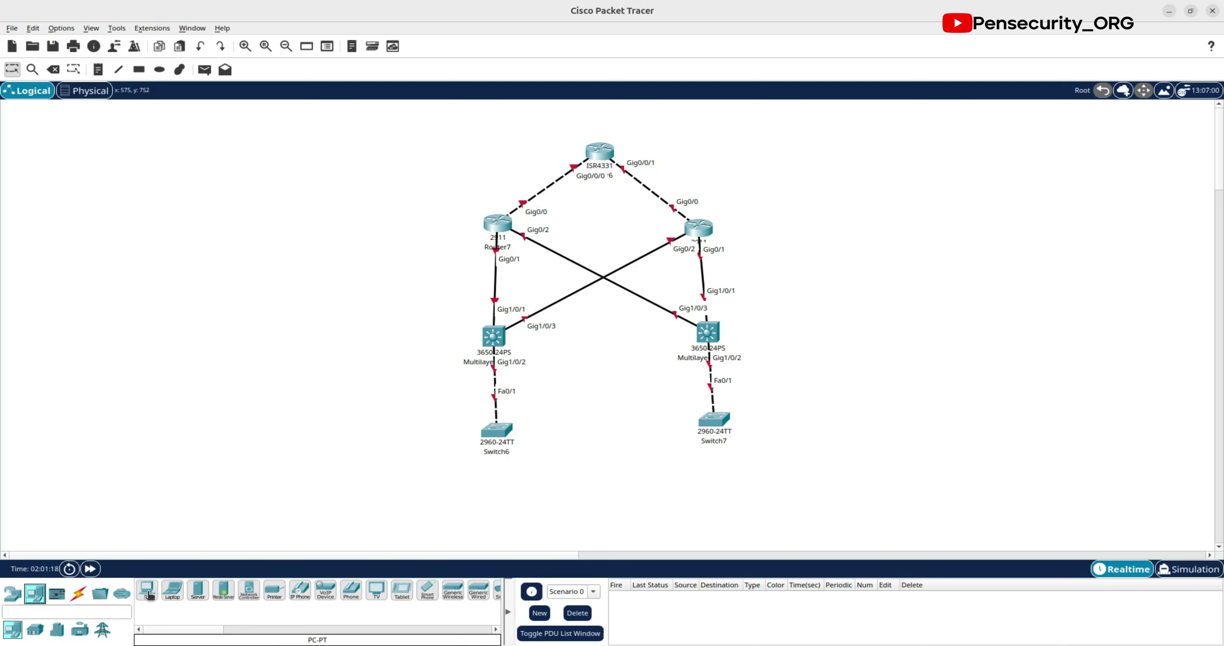
drag(149, 594, 483, 501)
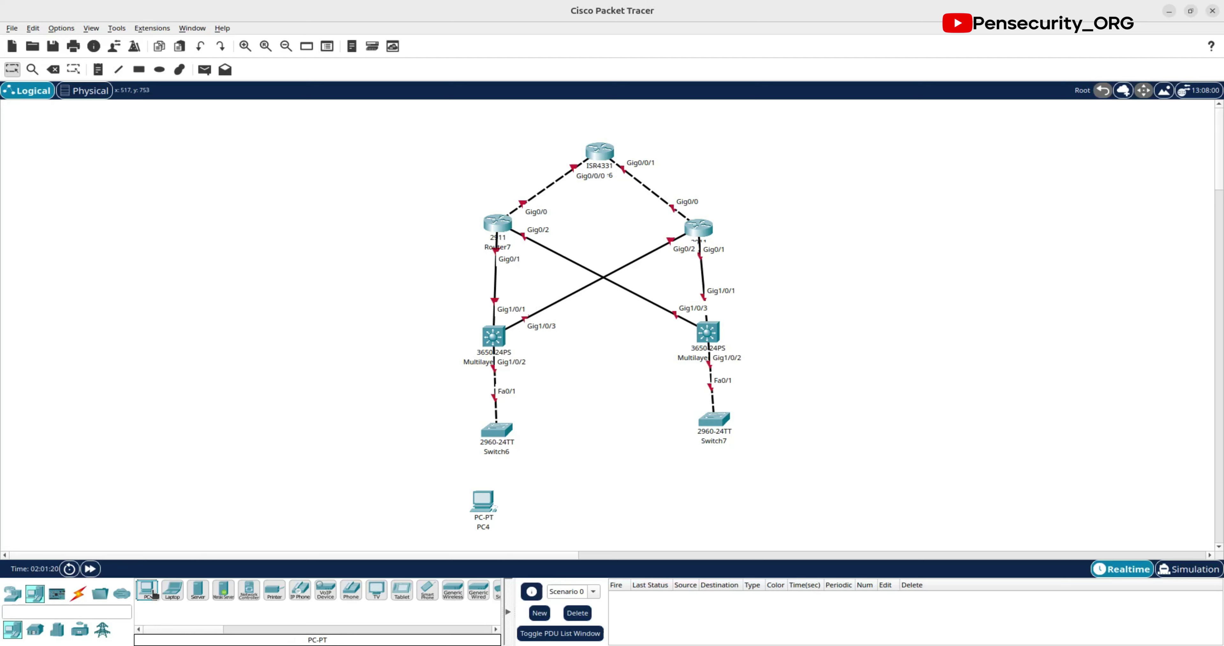
drag(154, 594, 519, 515)
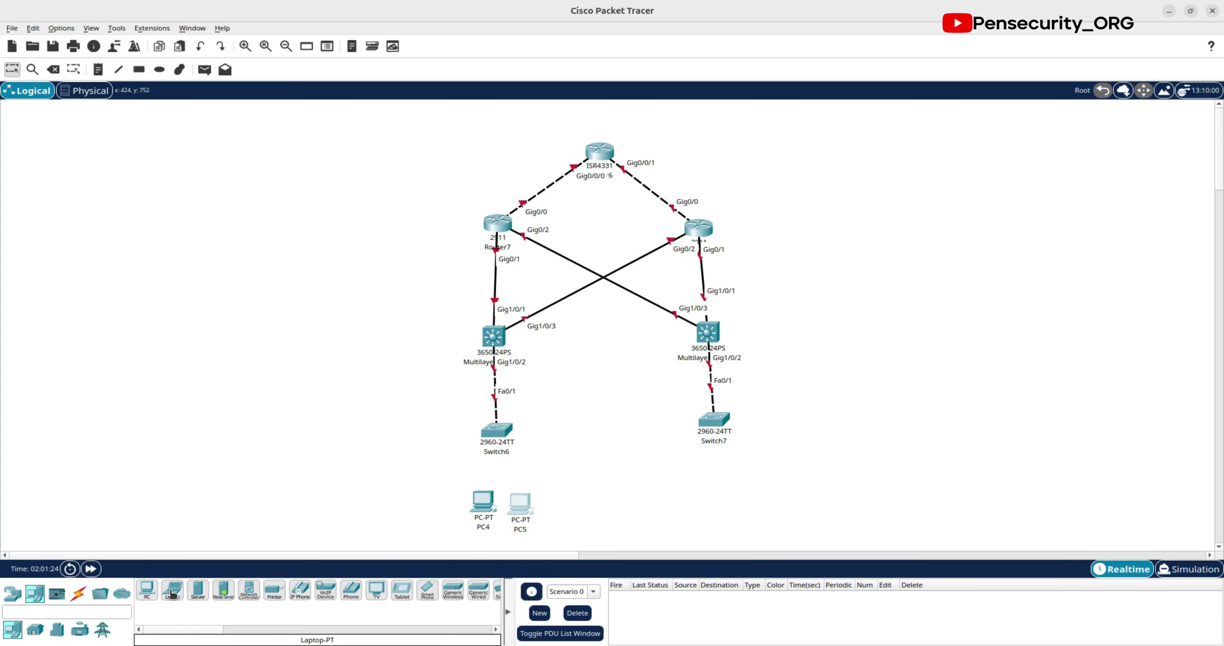
drag(274, 592, 556, 507)
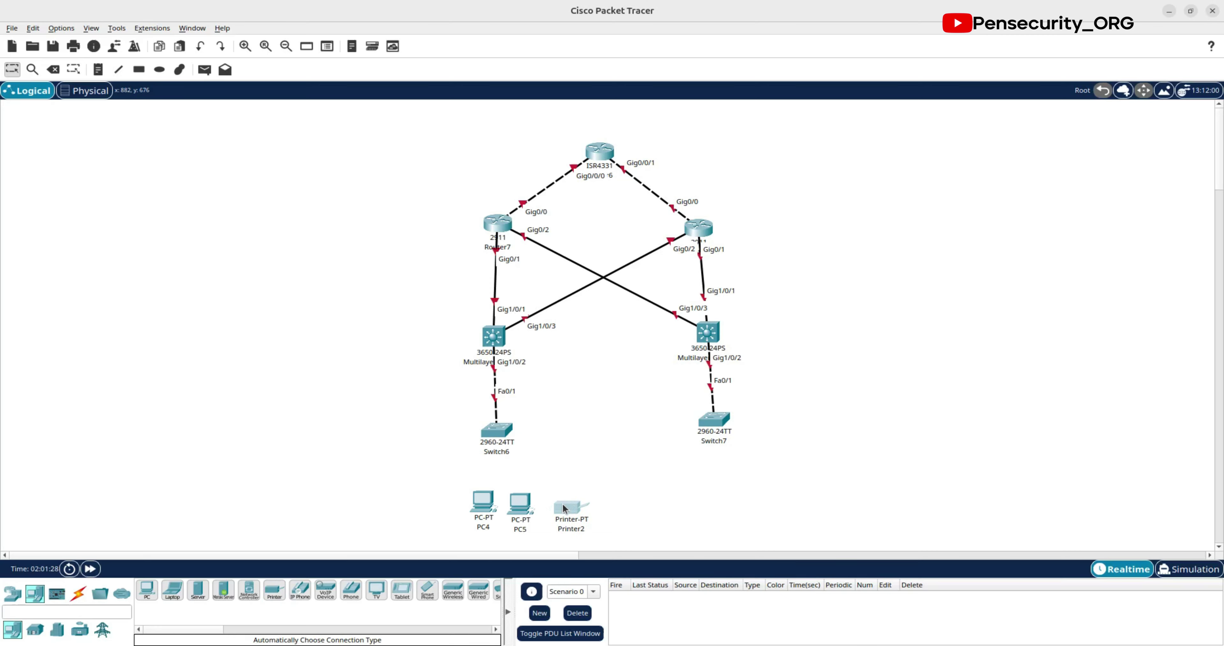
Step: Connect both PCs to the left-hand 2960 switch with automatically chosen cables
click(78, 593)
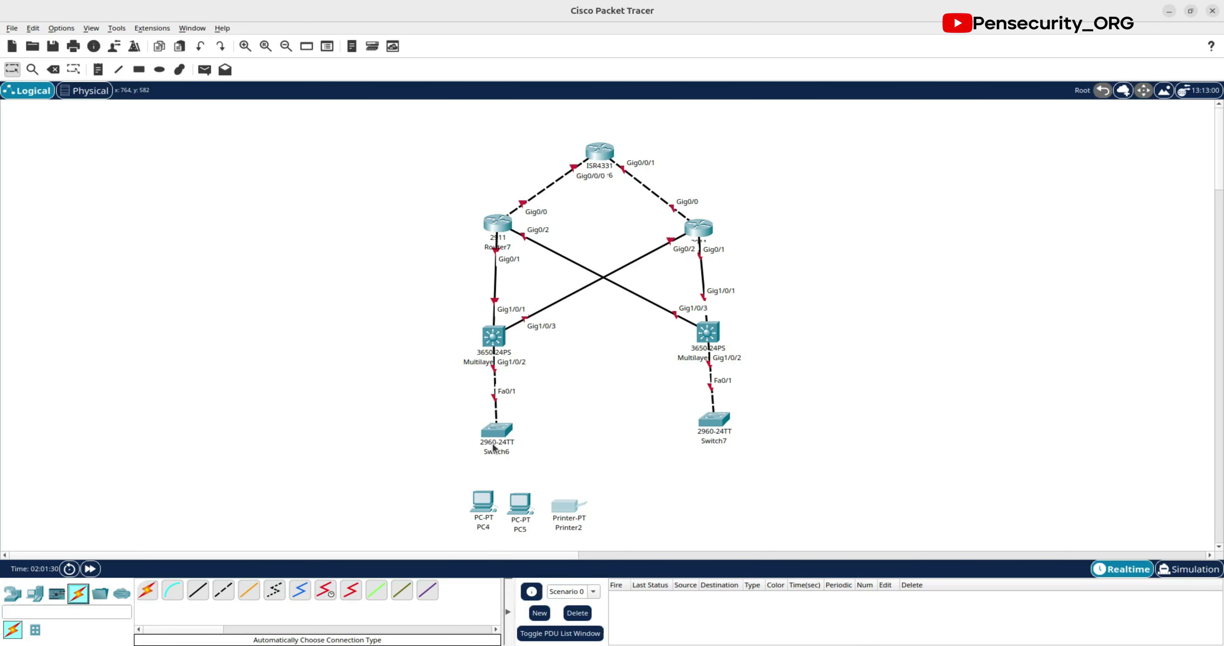
click(497, 432)
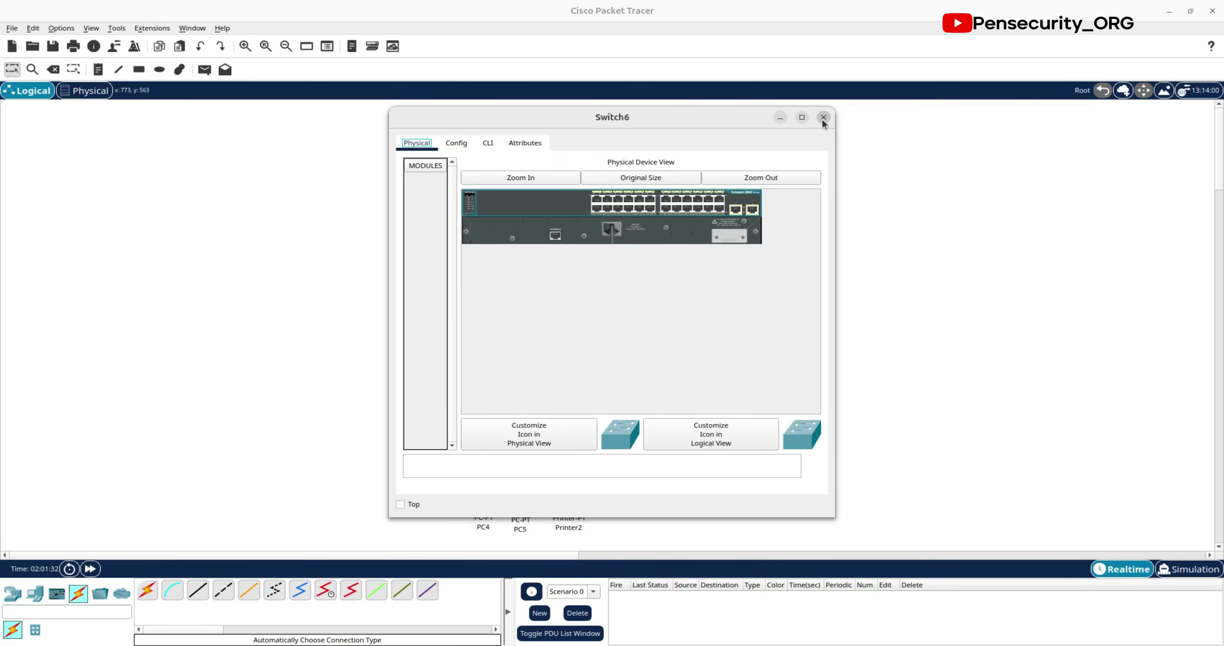
click(823, 117)
click(147, 589)
click(496, 455)
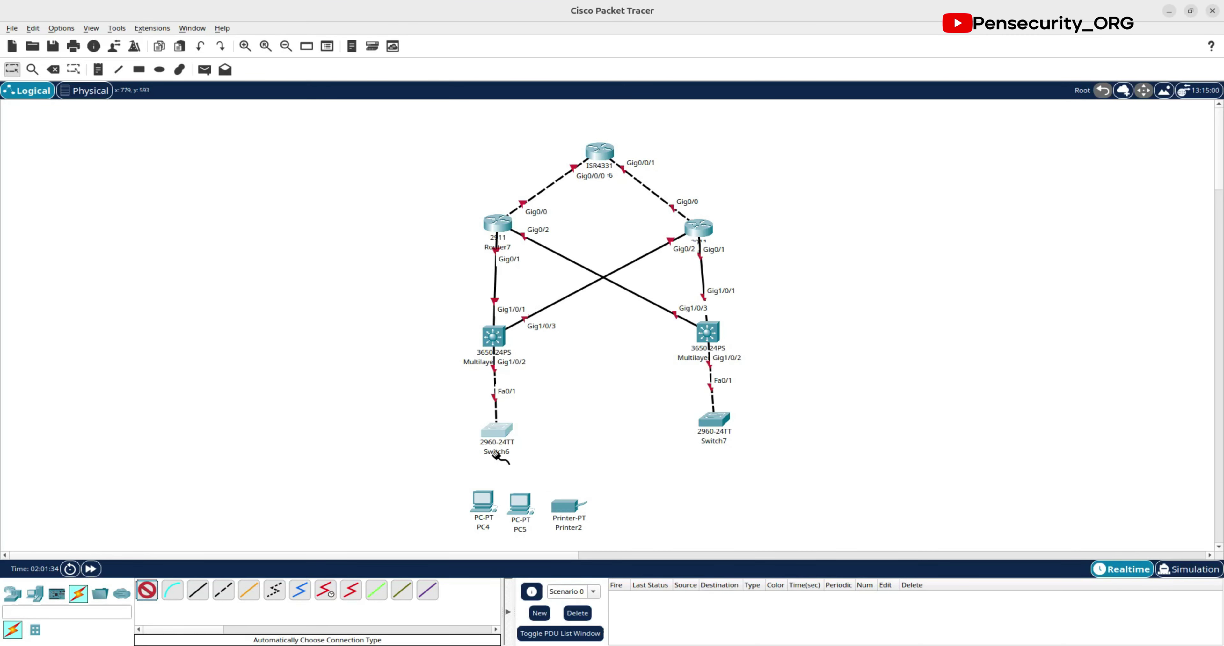
click(483, 503)
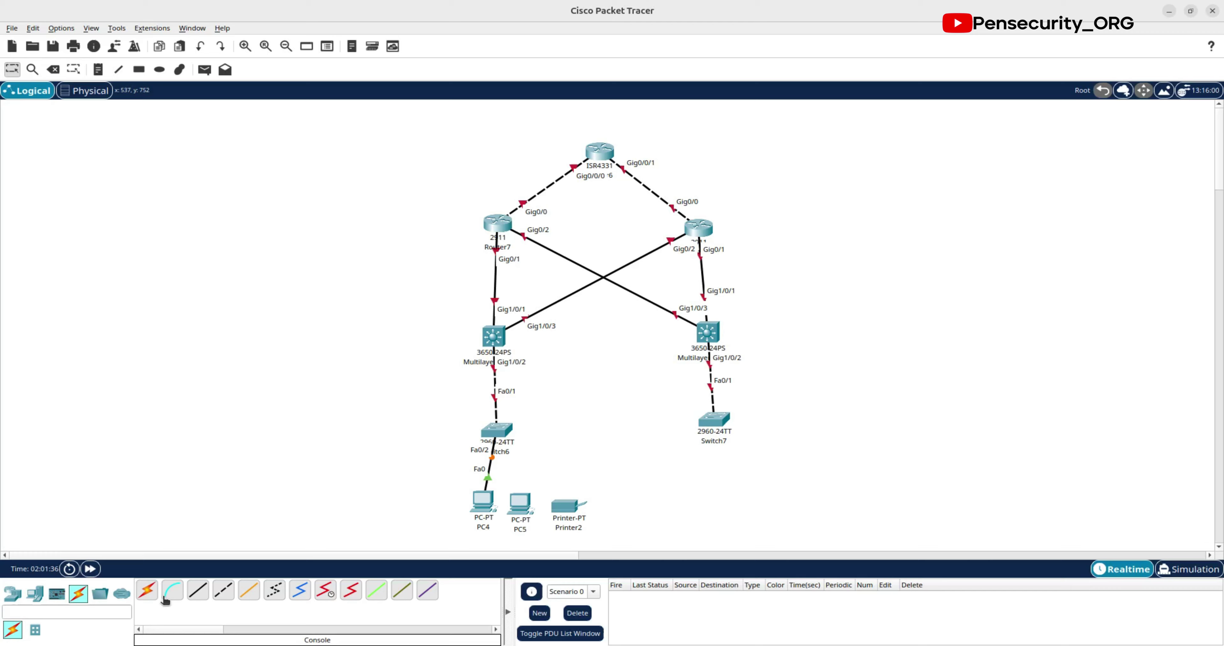
click(147, 589)
click(520, 504)
click(508, 441)
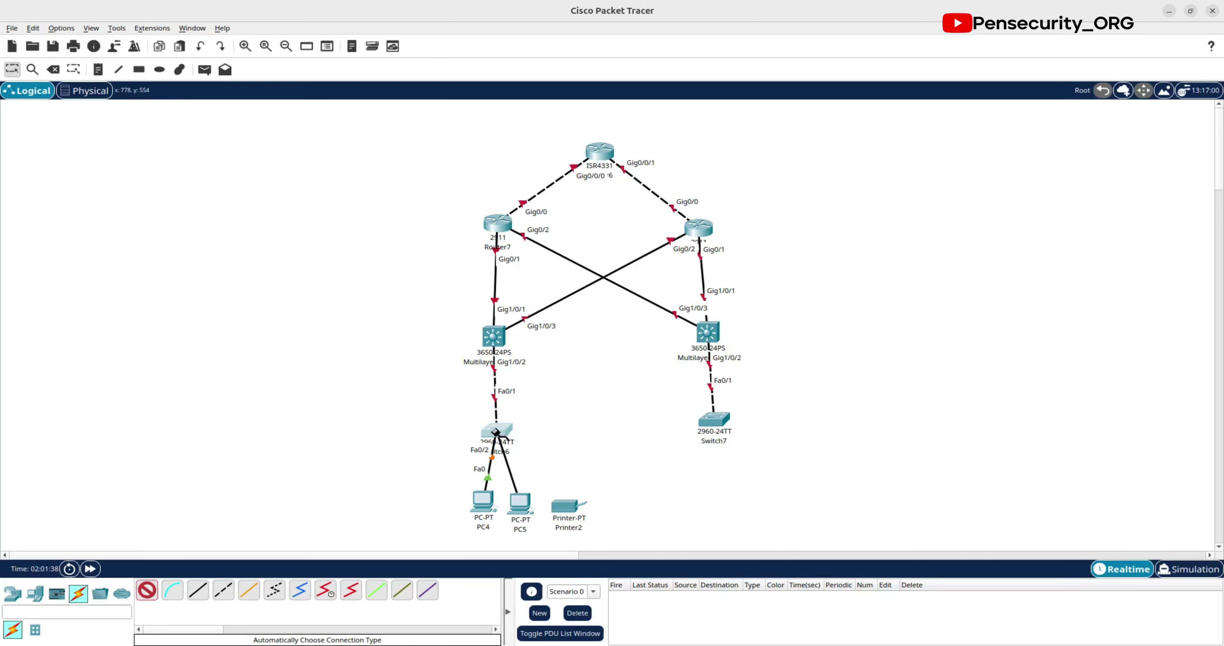
Step: Connect the printer to the left-hand 2960 switch with an automatically chosen cable and move it slightly closer to the PCs
click(567, 505)
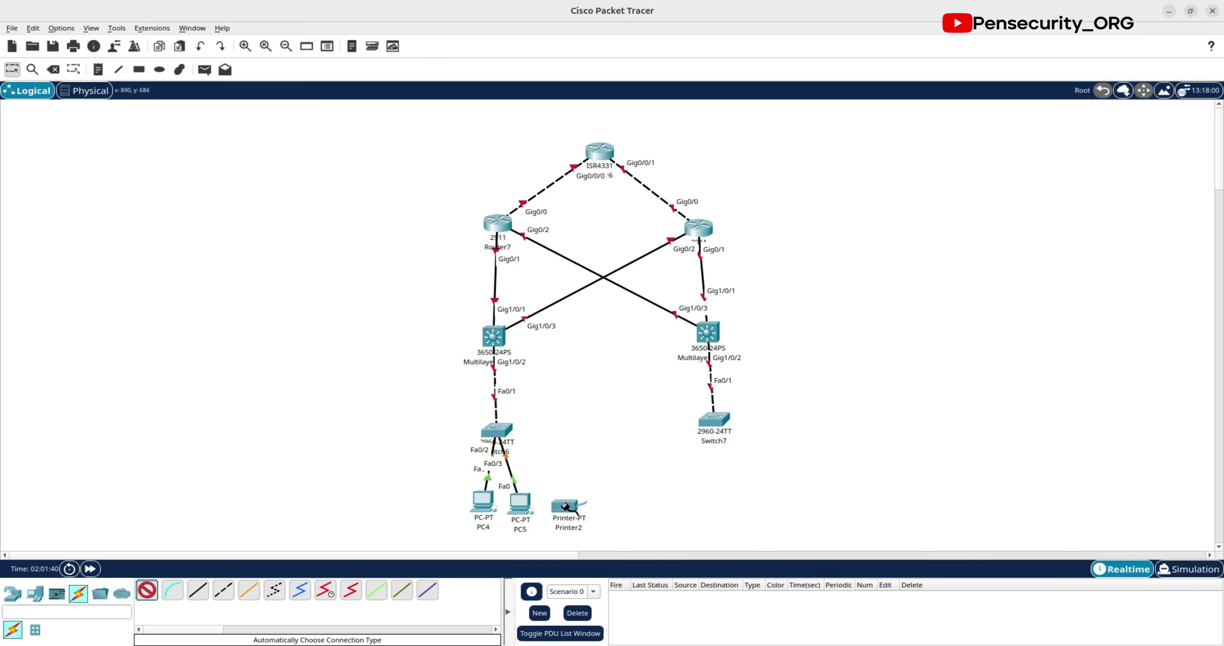
click(507, 432)
drag(567, 510, 560, 501)
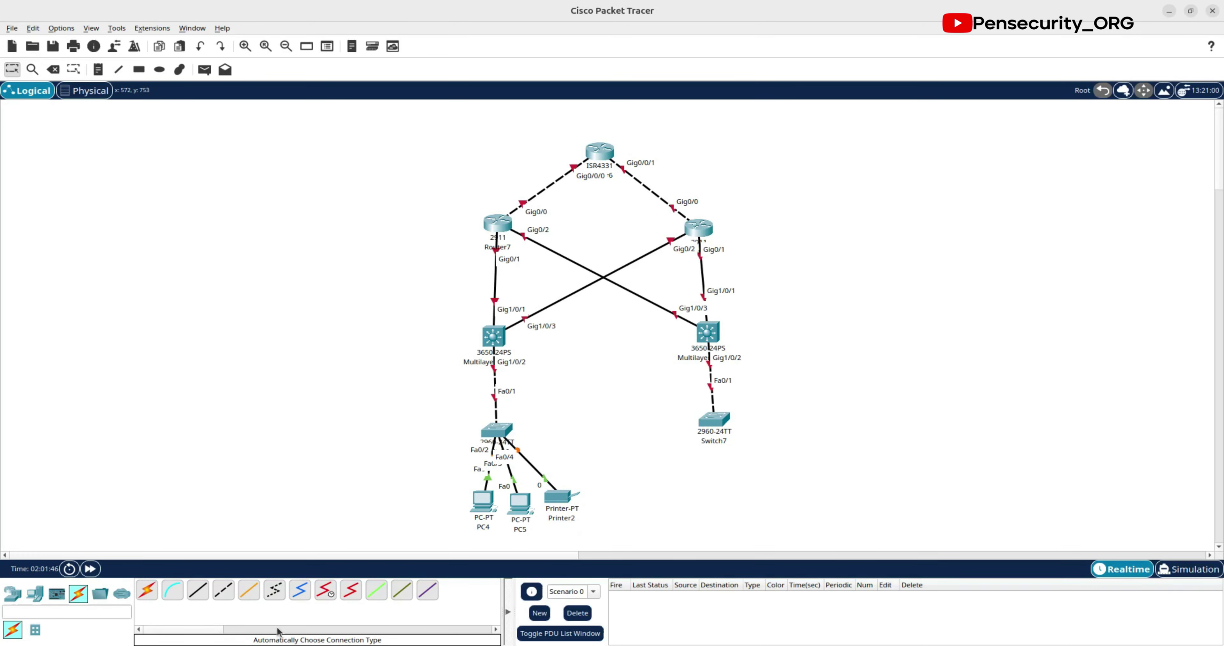
Step: Place a server below the right-hand 2960 switch and connect it to that switch with an automatically chosen cable
click(35, 594)
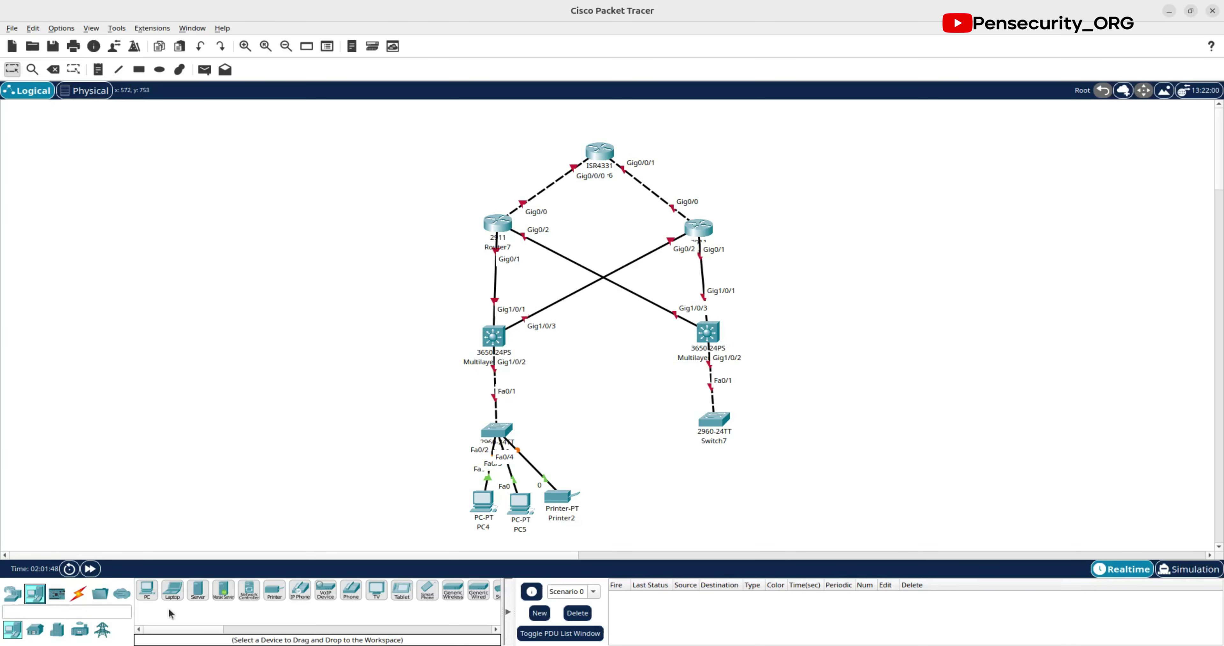
drag(198, 590, 714, 497)
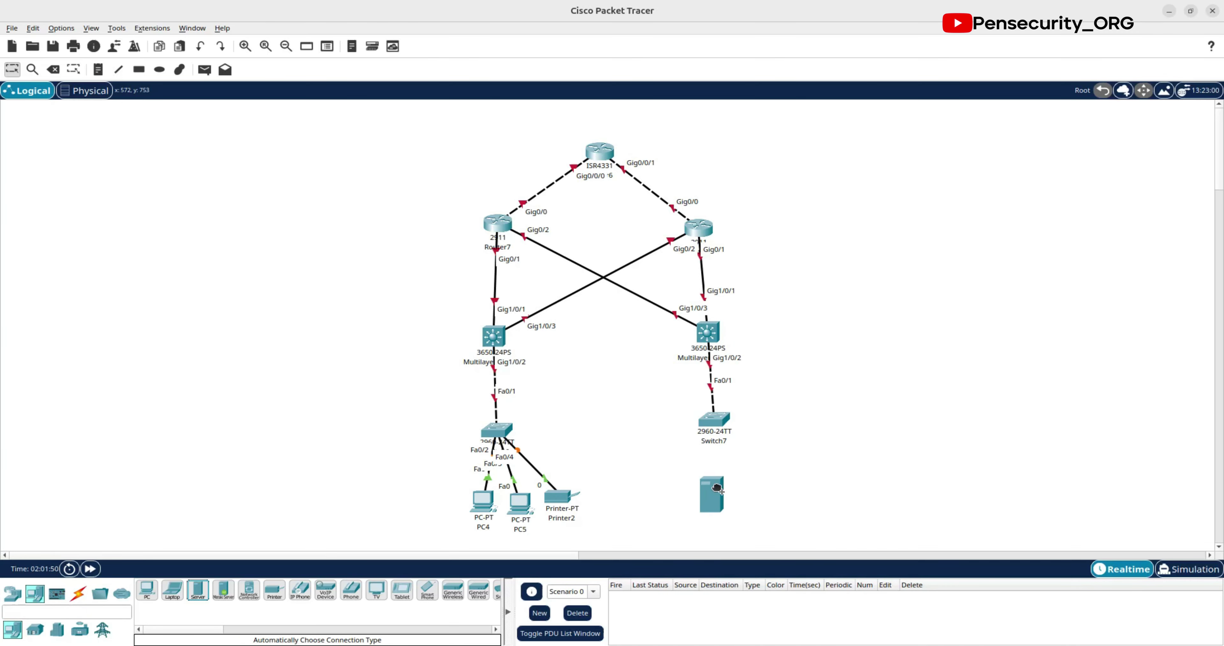
click(77, 593)
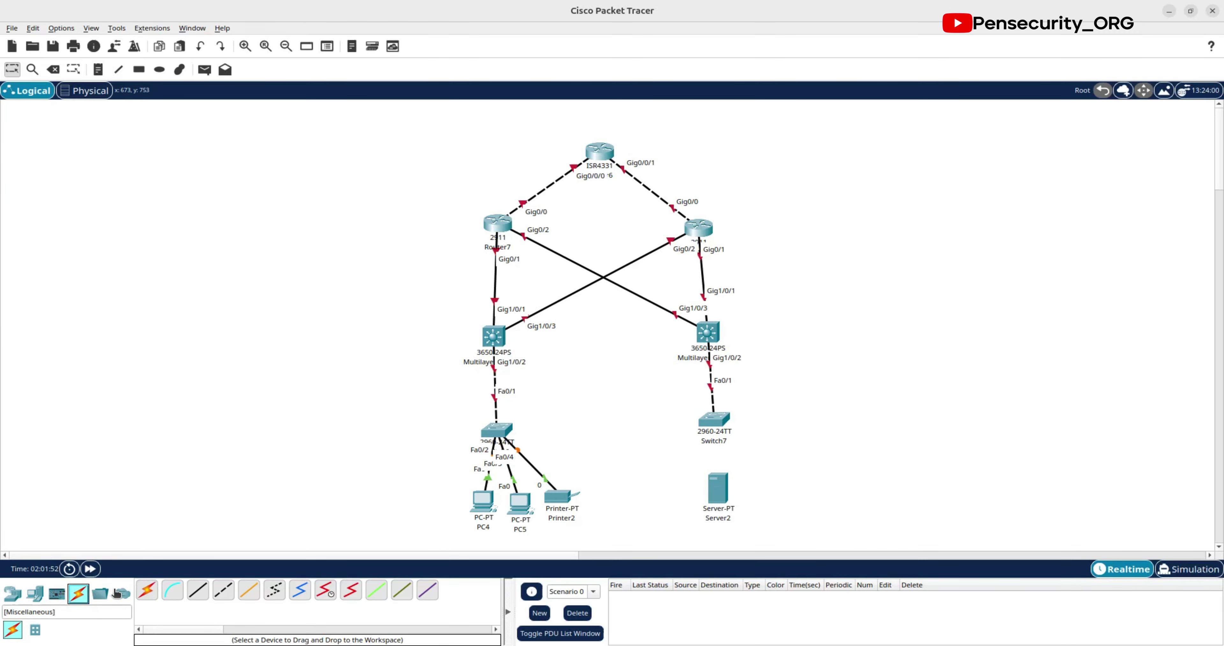
click(147, 591)
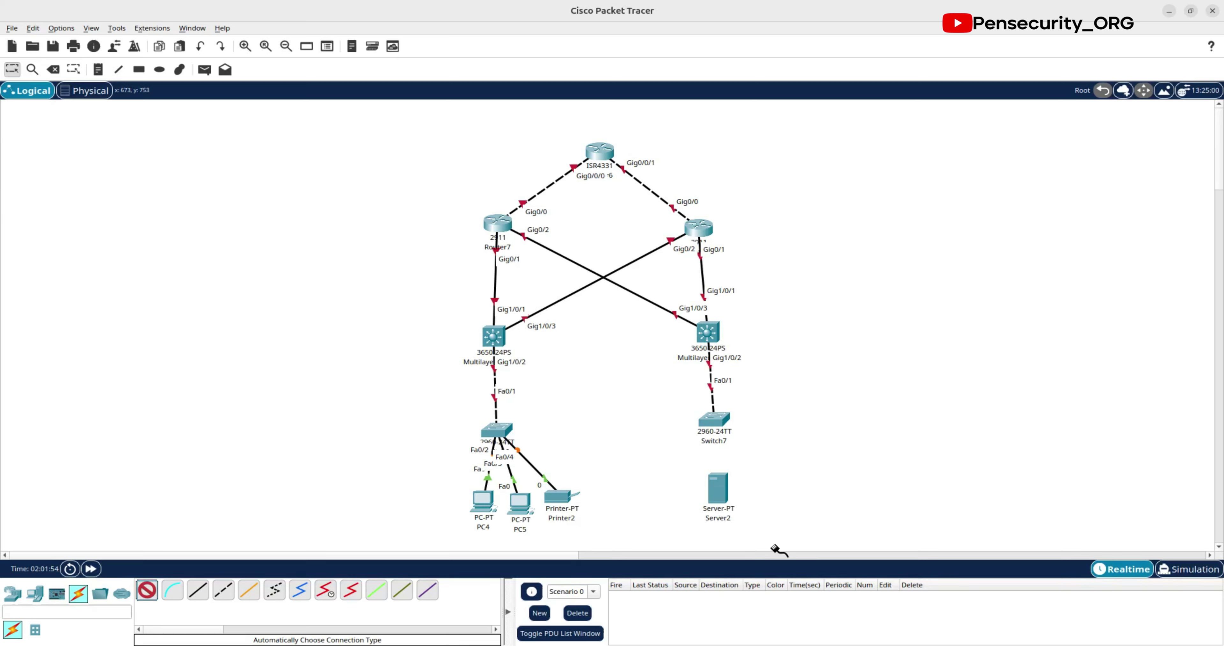
click(719, 487)
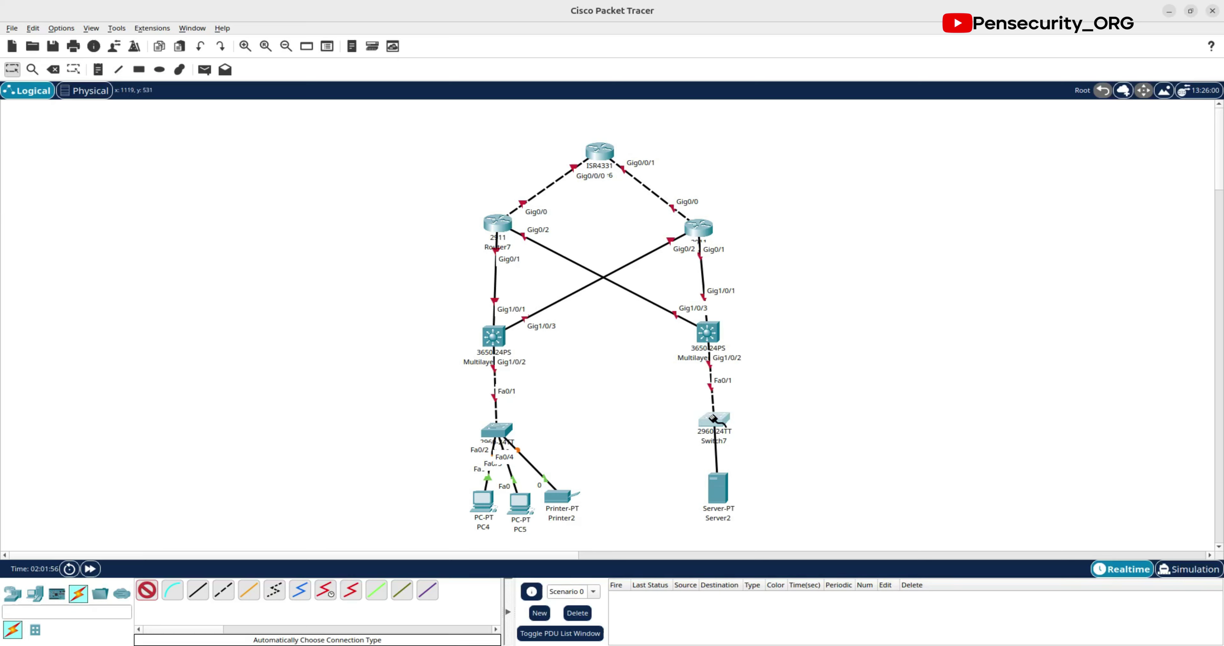
click(714, 419)
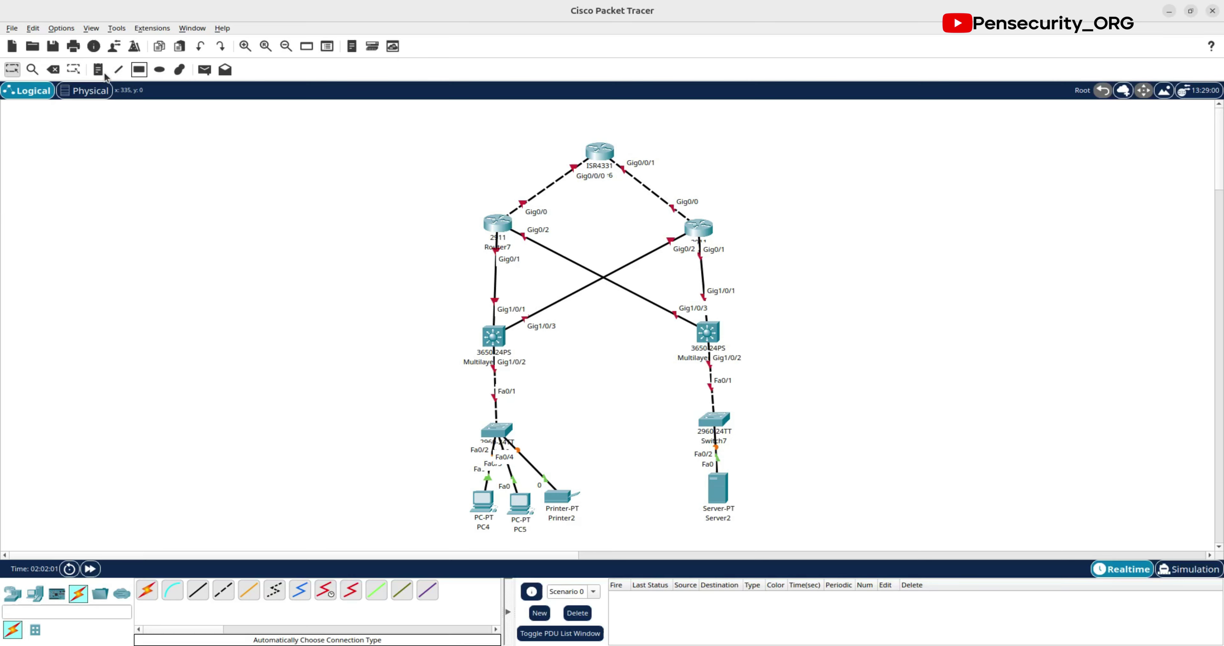
Step: Delete the two diagonal links between the 2911 routers and the multilayer switches
click(52, 69)
click(555, 301)
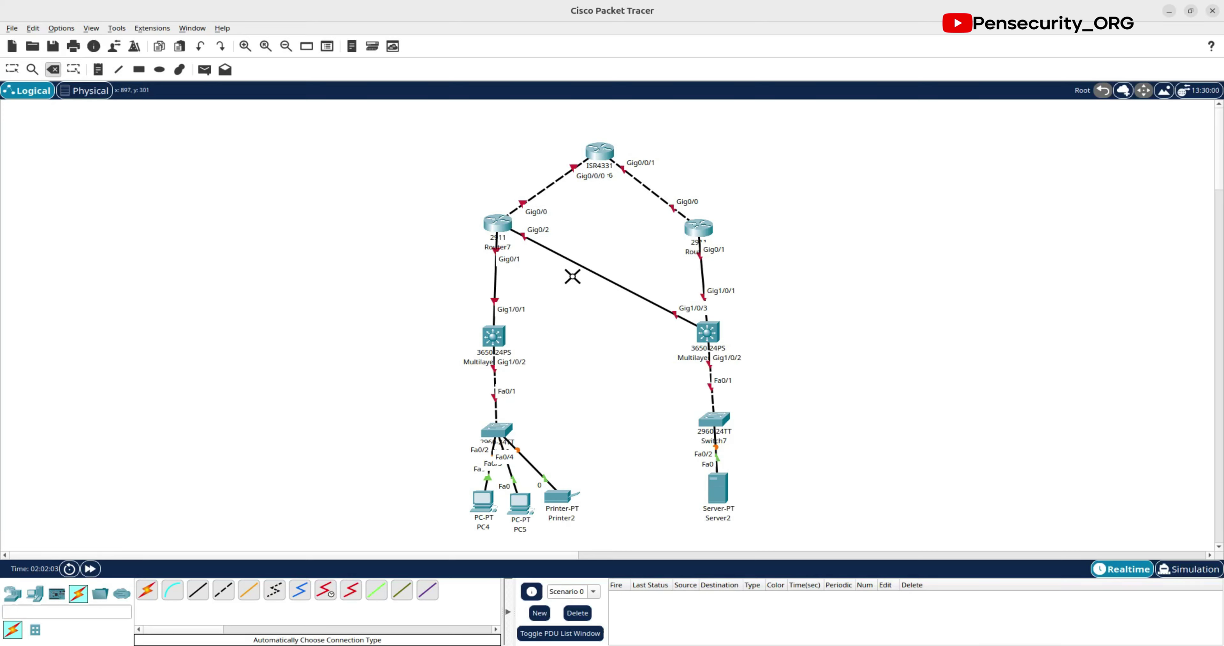
click(575, 263)
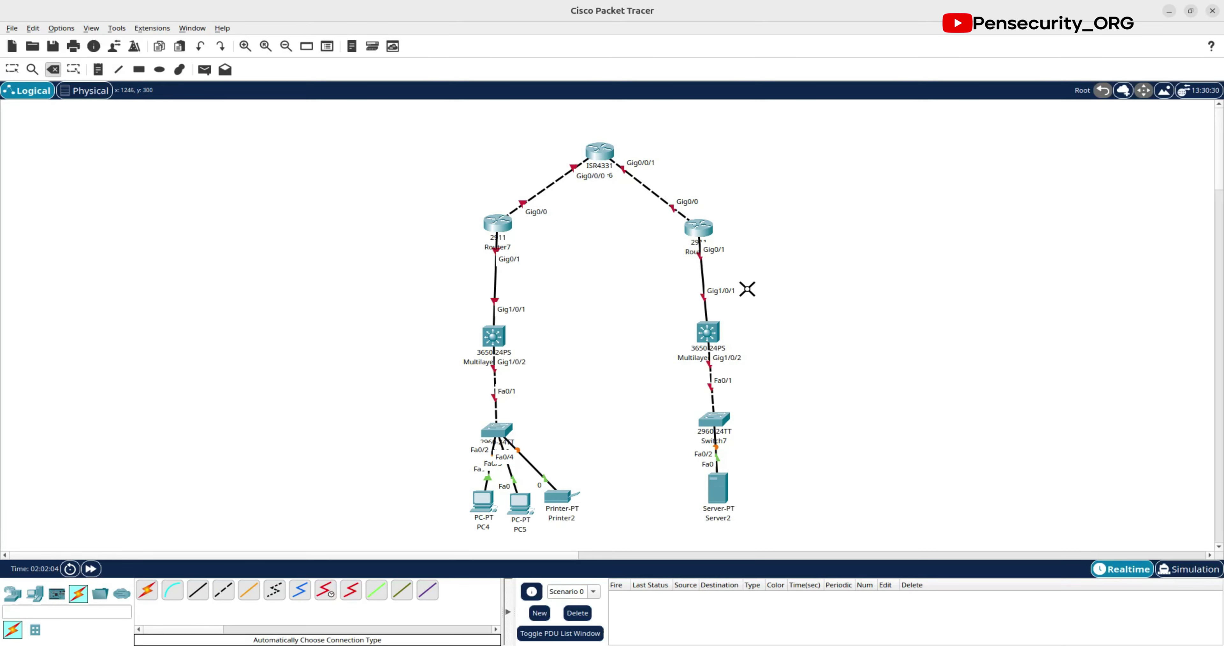
click(12, 70)
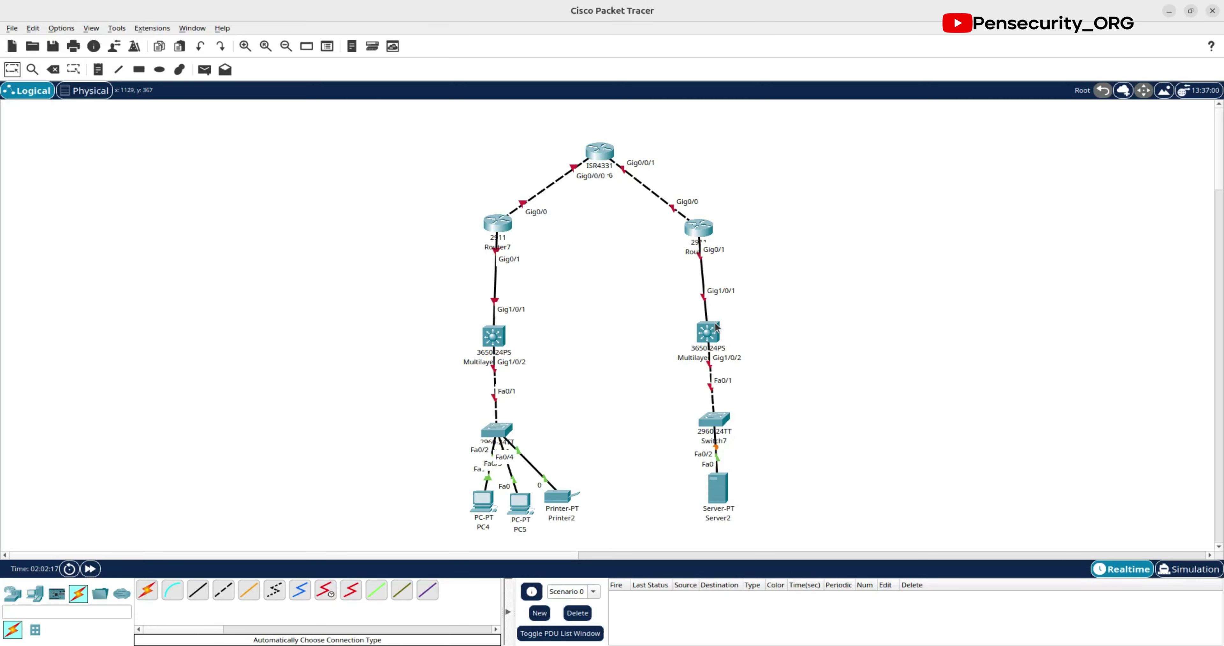
mouse_move(712, 336)
click(197, 589)
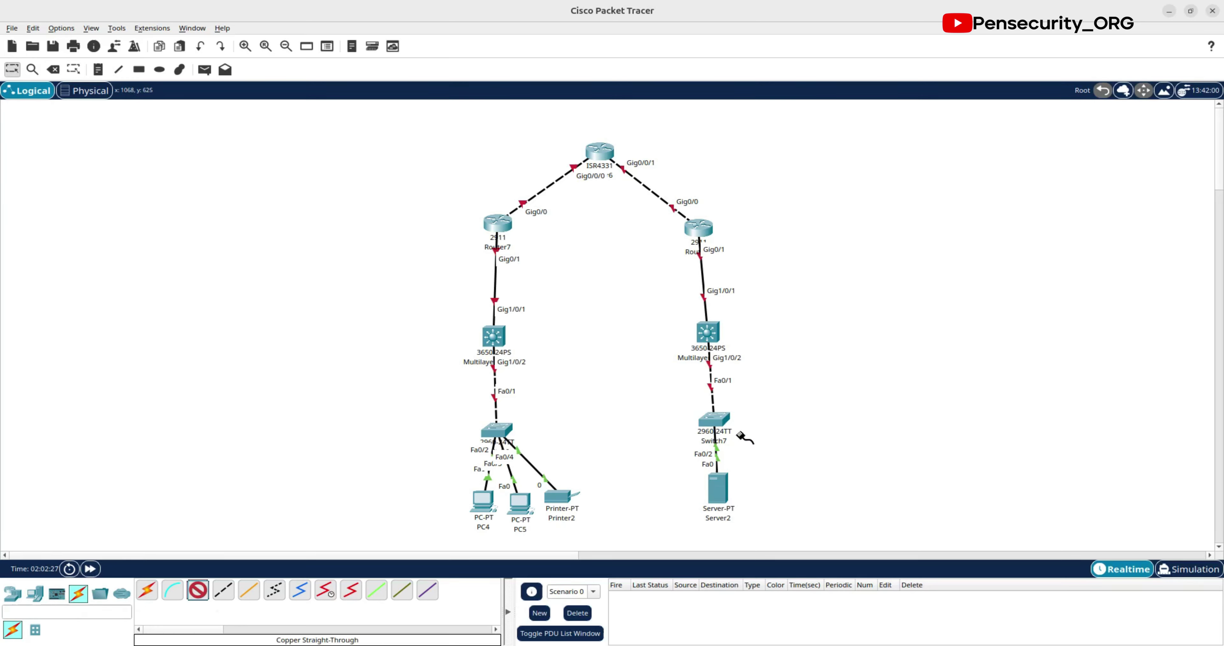
click(711, 335)
click(562, 421)
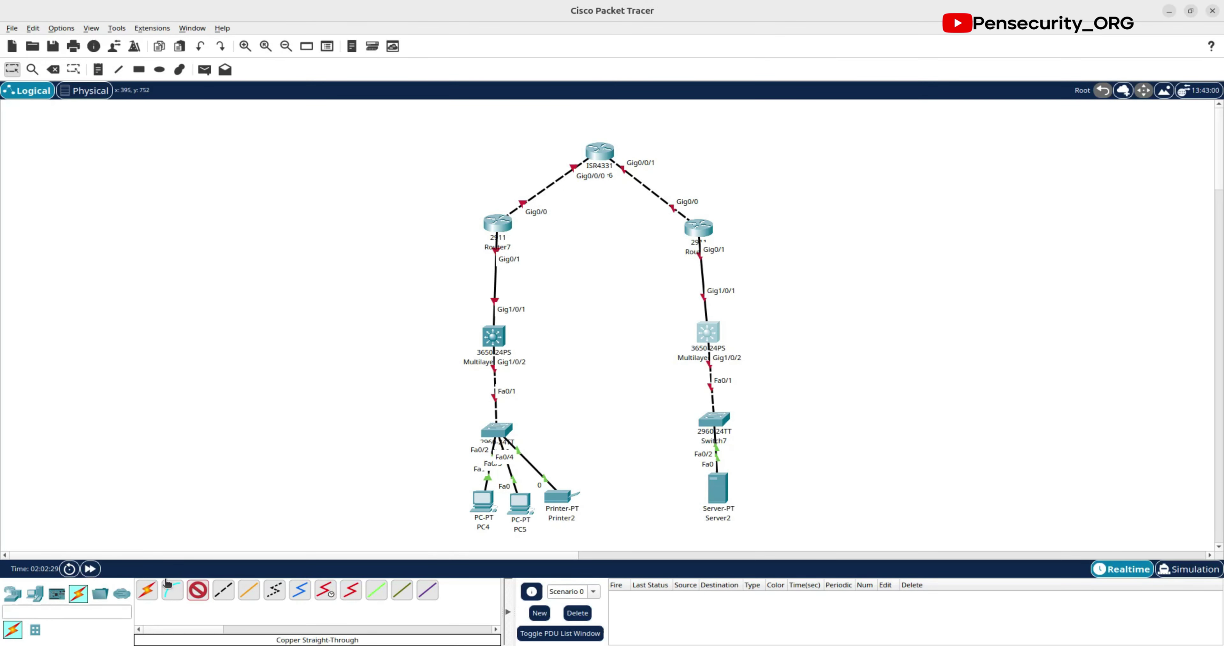
Step: Cross-link each multilayer switch to the 2960 switch on the opposite side with automatically chosen cables
click(147, 589)
click(707, 333)
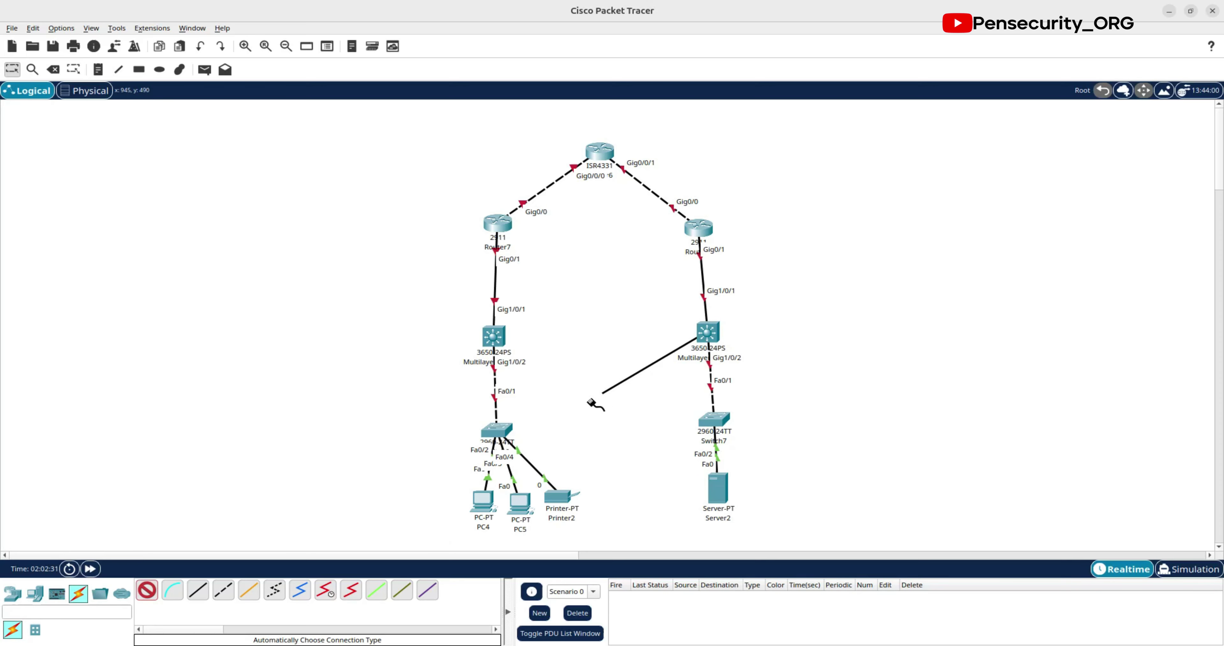
click(497, 429)
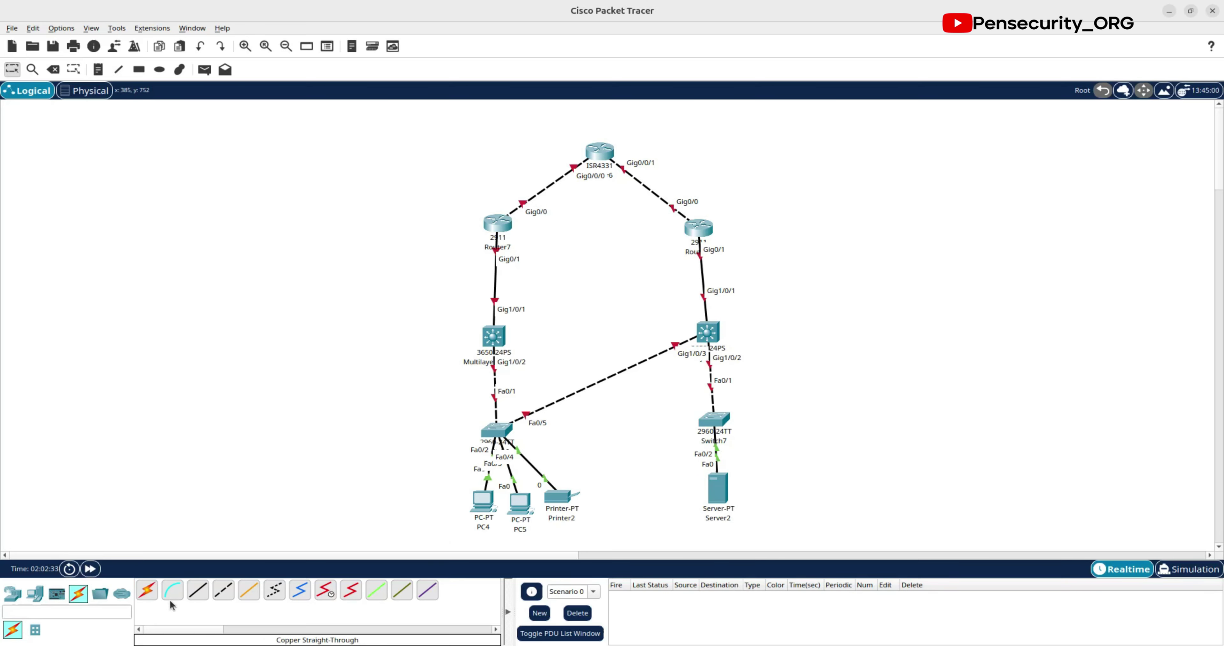
click(146, 588)
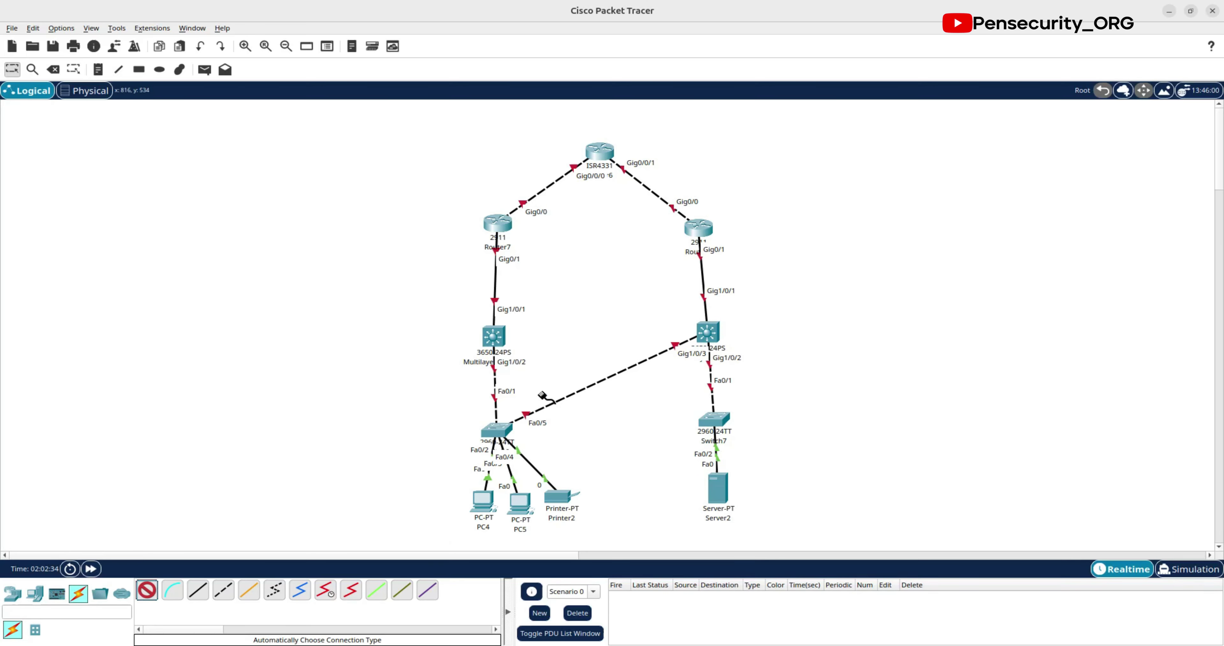
click(493, 336)
click(717, 421)
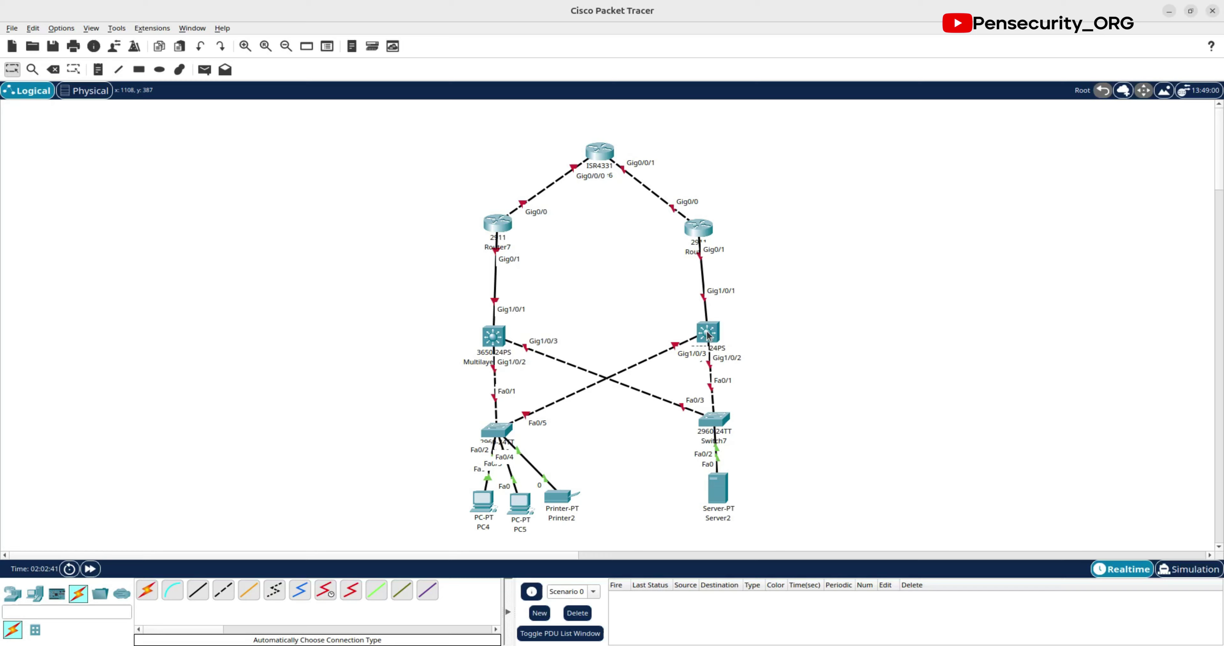
Step: Install an AC power supply module in an empty bay of each multilayer switch
mouse_move(708, 334)
mouse_move(605, 152)
click(490, 345)
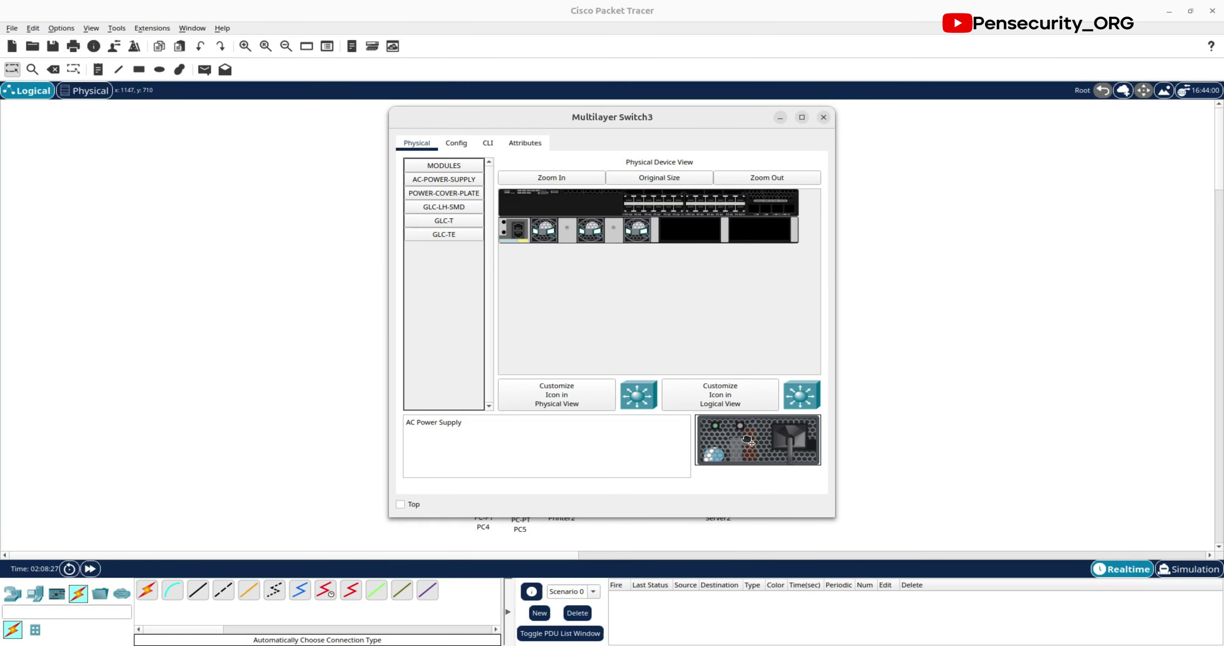
click(823, 117)
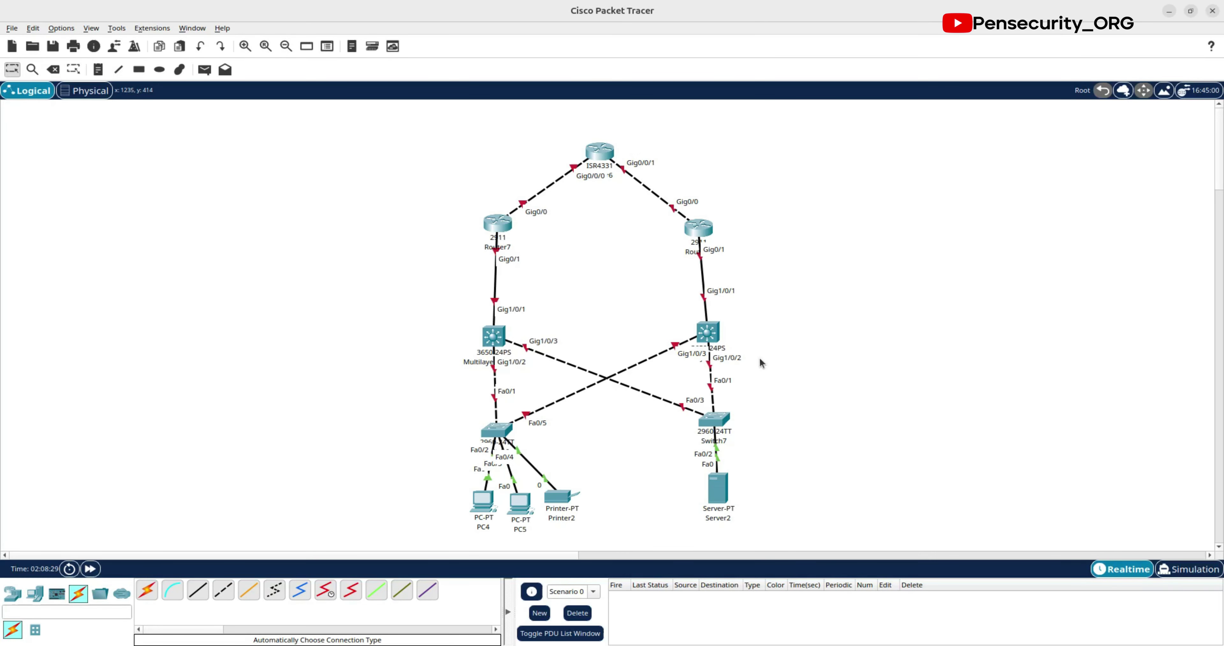
click(706, 335)
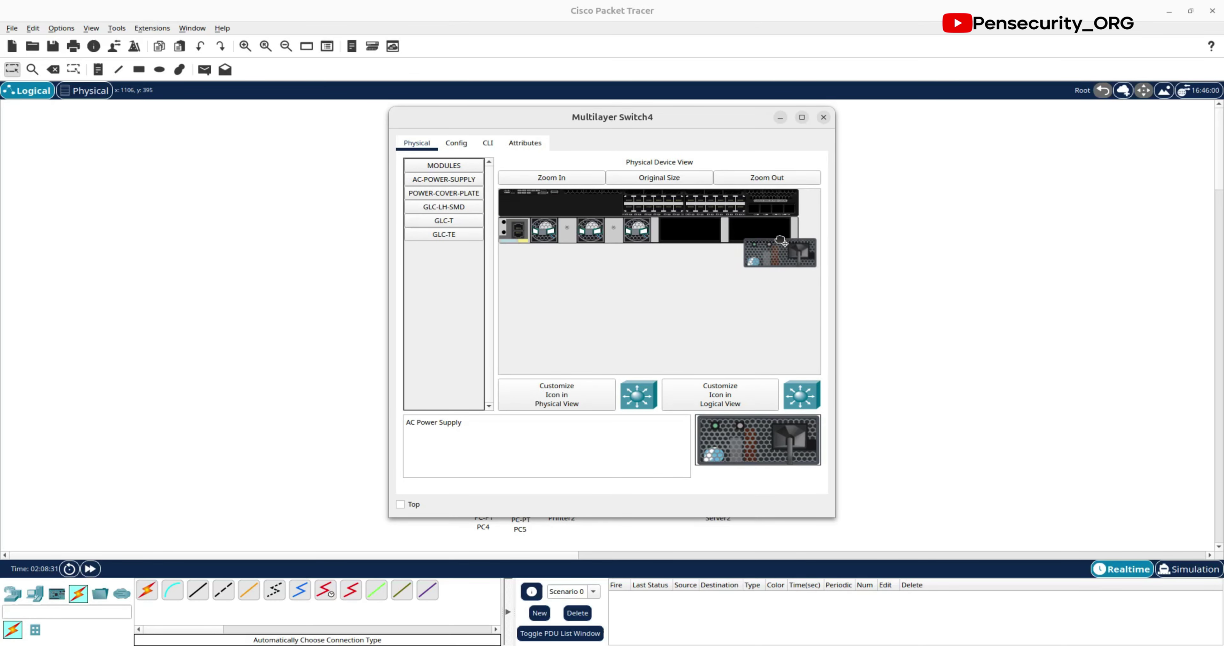
drag(782, 241, 794, 223)
click(823, 117)
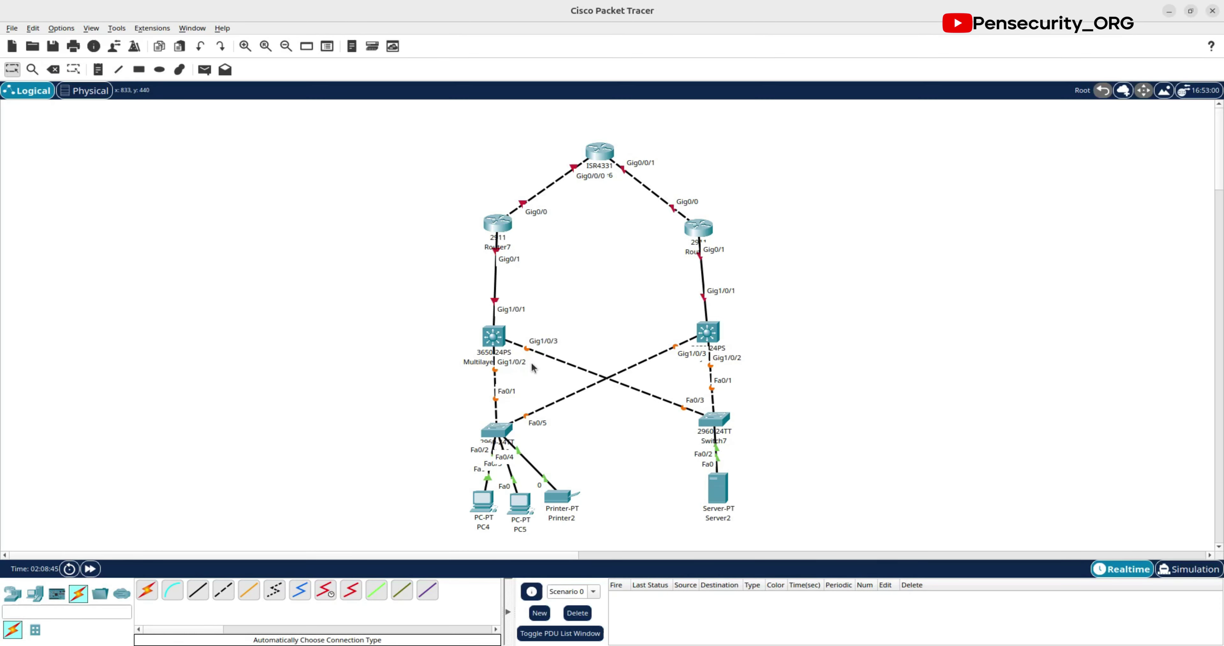
Step: Open the left-hand multilayer switch's command line in global configuration mode
mouse_move(492, 338)
click(493, 336)
click(456, 143)
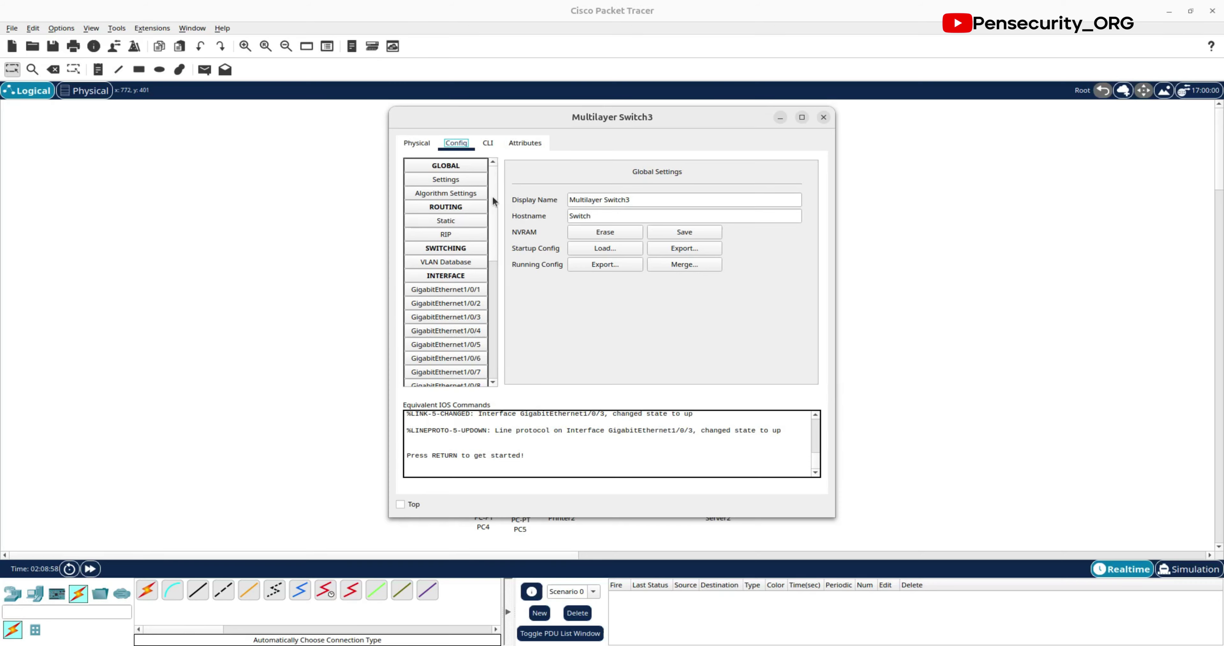
click(459, 291)
click(488, 143)
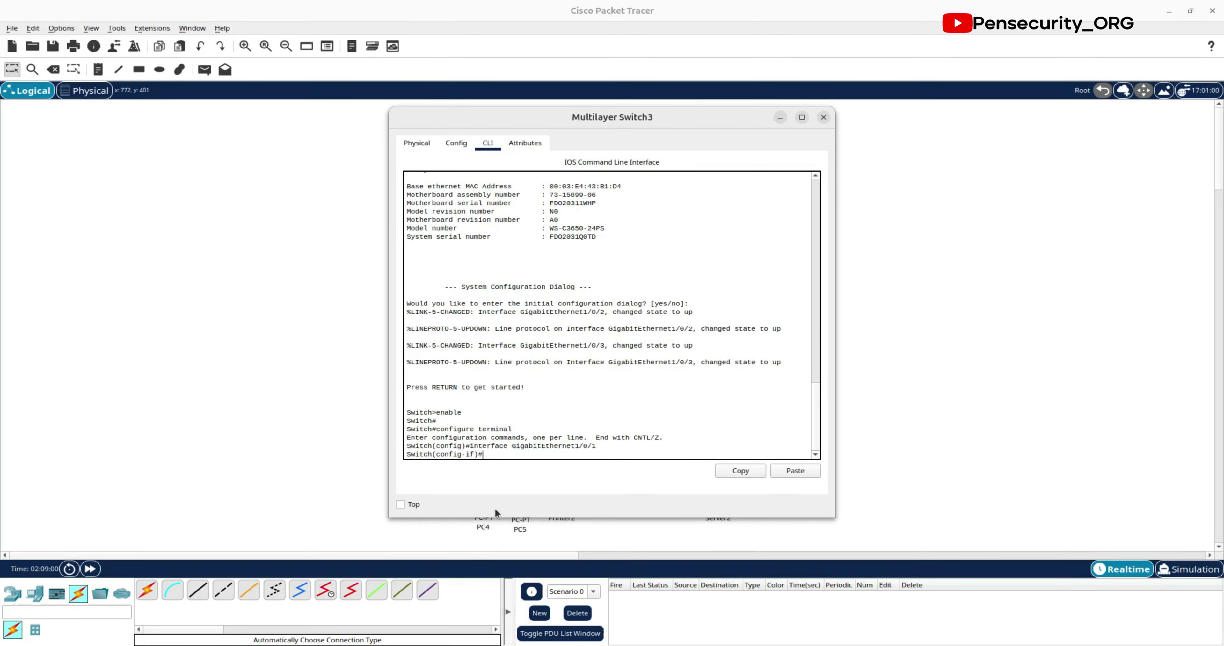
text(ex)
key(Return)
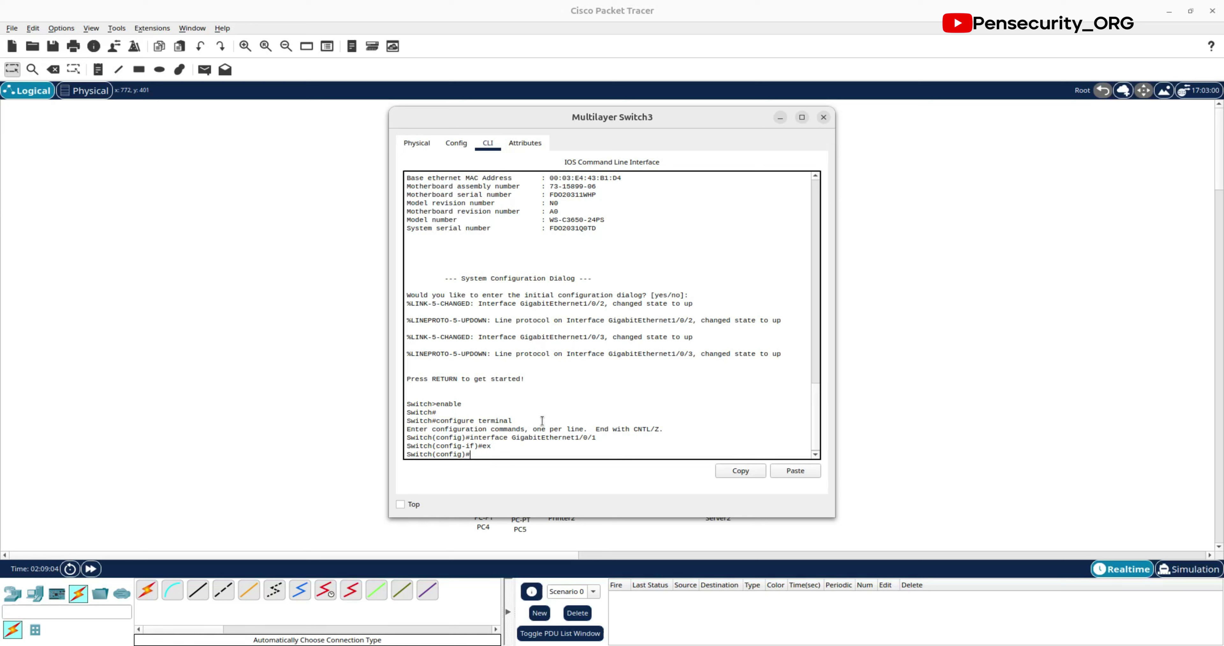
Step: Create VLAN 10 named USERS on the left-hand multilayer switch and return to global configuration mode
text(vlan 10)
key(Return)
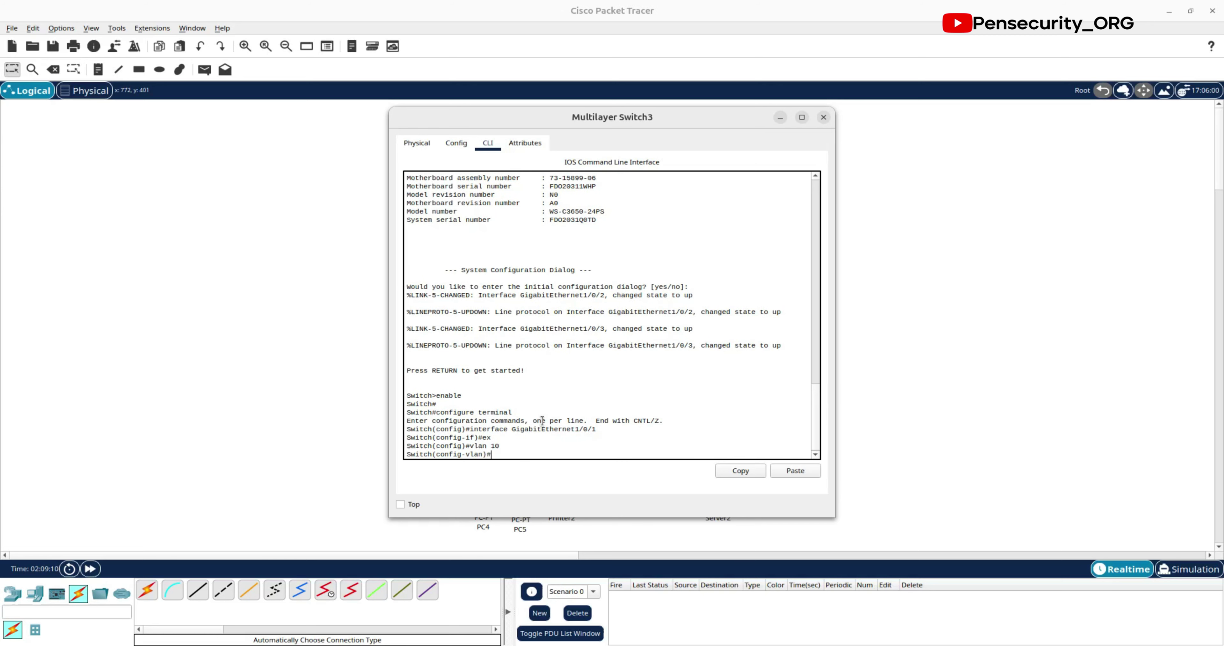
text(name USERS)
key(Return)
key(Return)
key(Return)
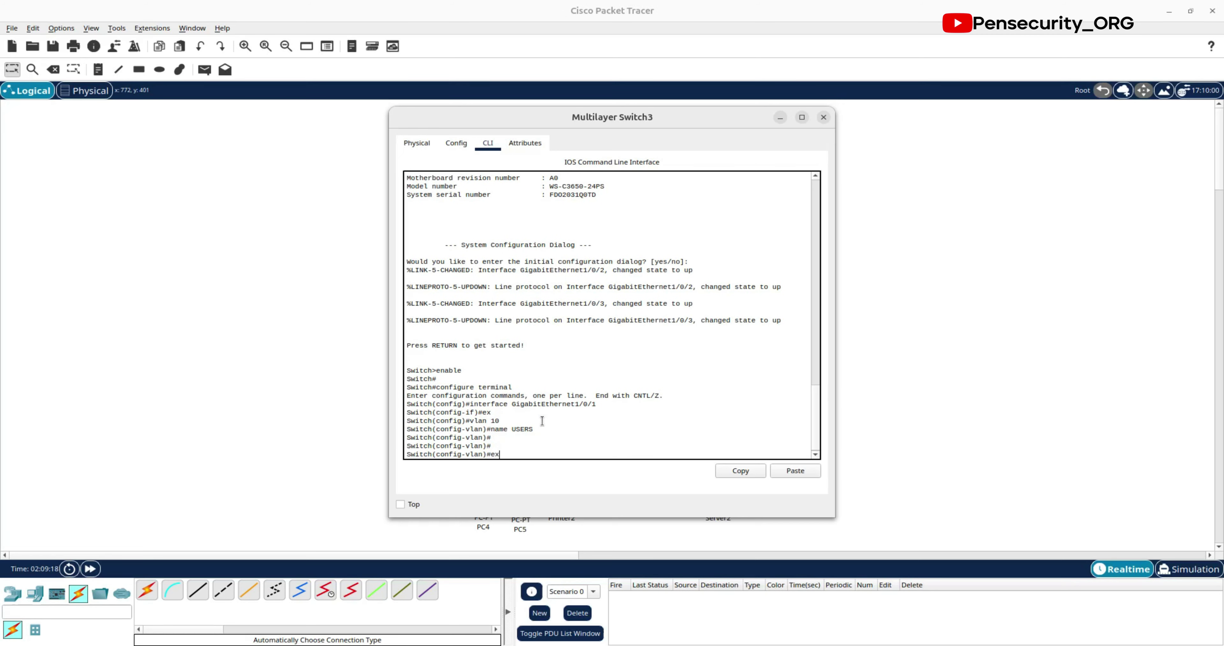
text(ex)
key(Return)
key(Return)
key(Return)
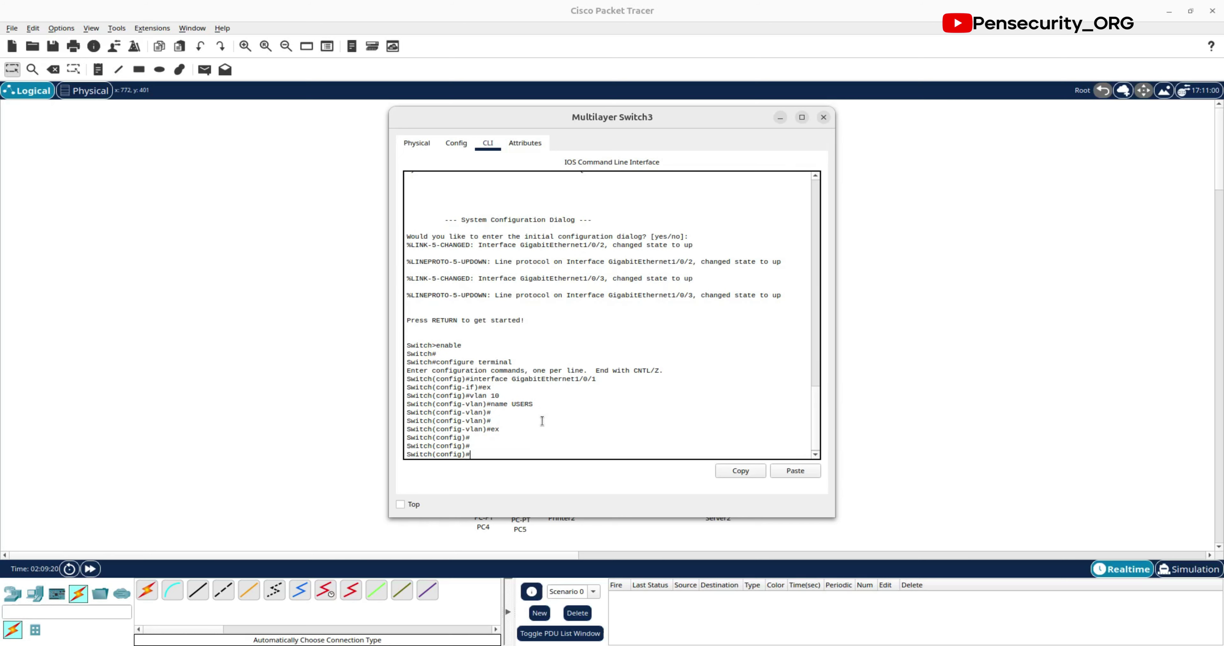
Step: Create VLAN 100 named SERVERS on the left-hand multilayer switch and return to global configuration mode
text(vlan 100)
key(Return)
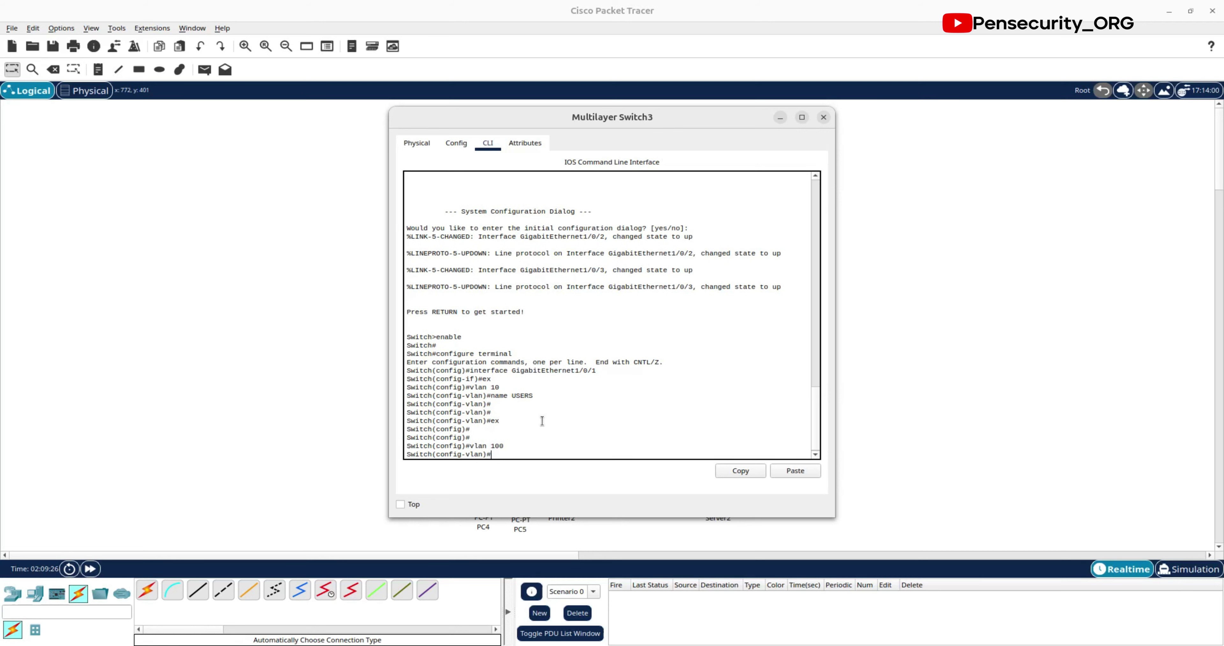
text(name SERVERS)
key(Return)
key(Return)
key(Return)
key(Return)
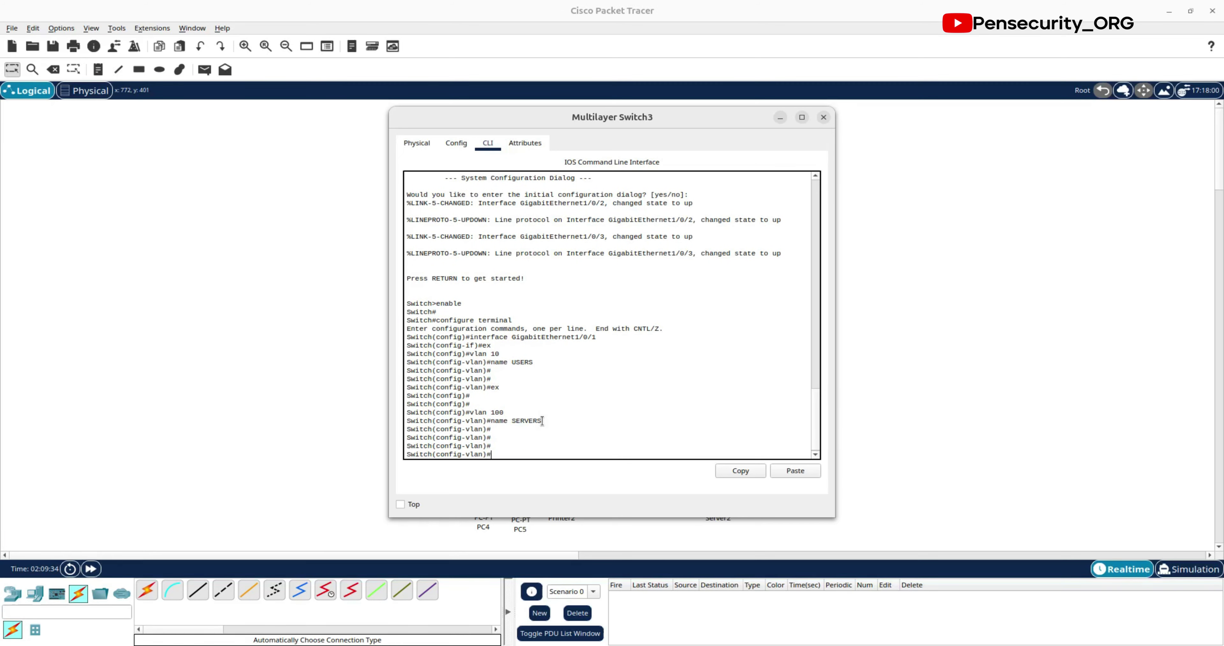
text(ex)
key(Return)
key(Return)
key(Return)
Step: Enable IP routing on the left-hand multilayer switch
text(ip )
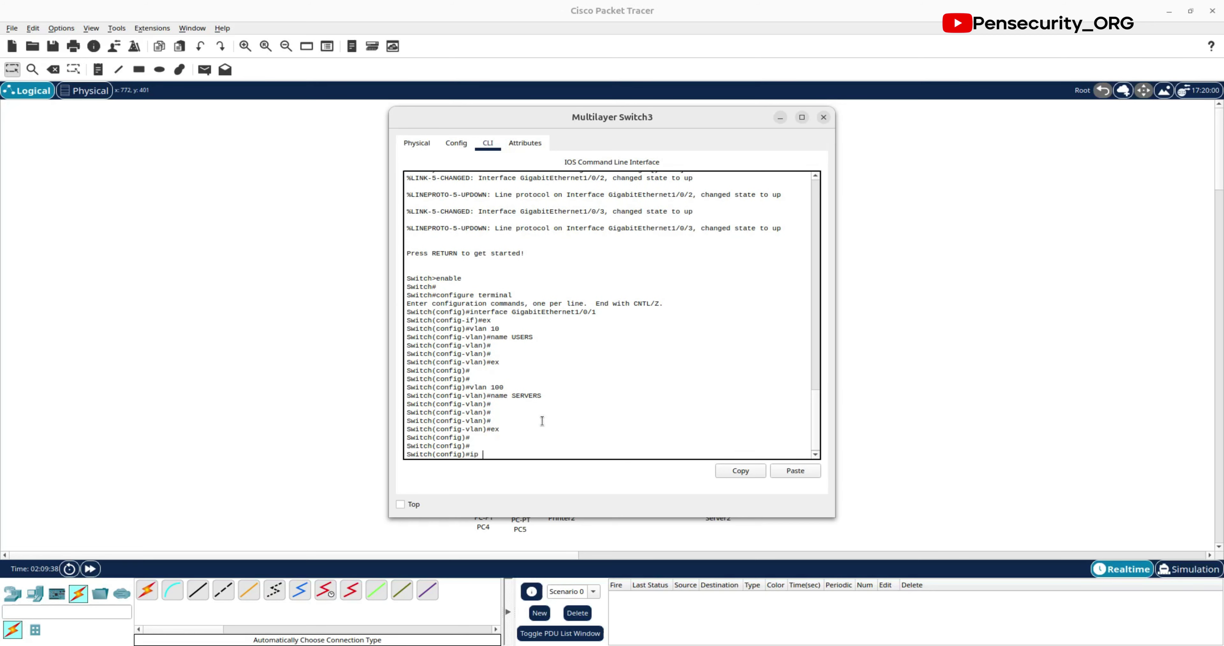
text(routing)
key(Return)
key(Return)
key(Return)
key(Return)
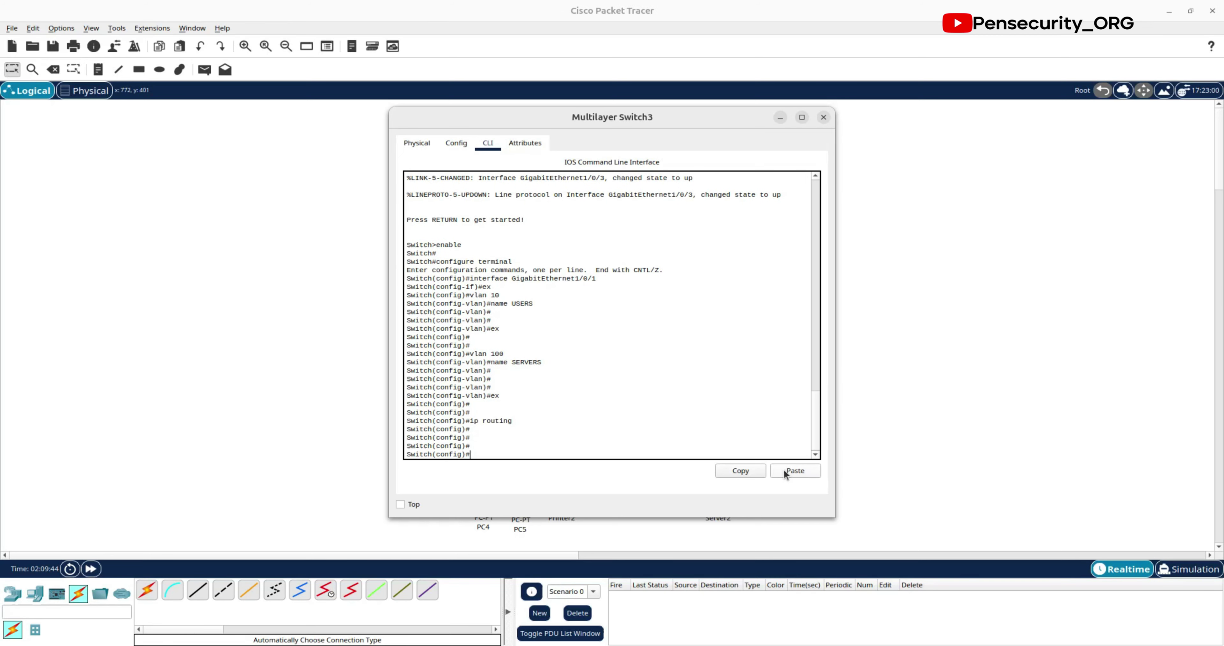
Step: Turn GigabitEthernet1/0/1 of the left-hand multilayer switch into a routed port with no switchport
click(877, 381)
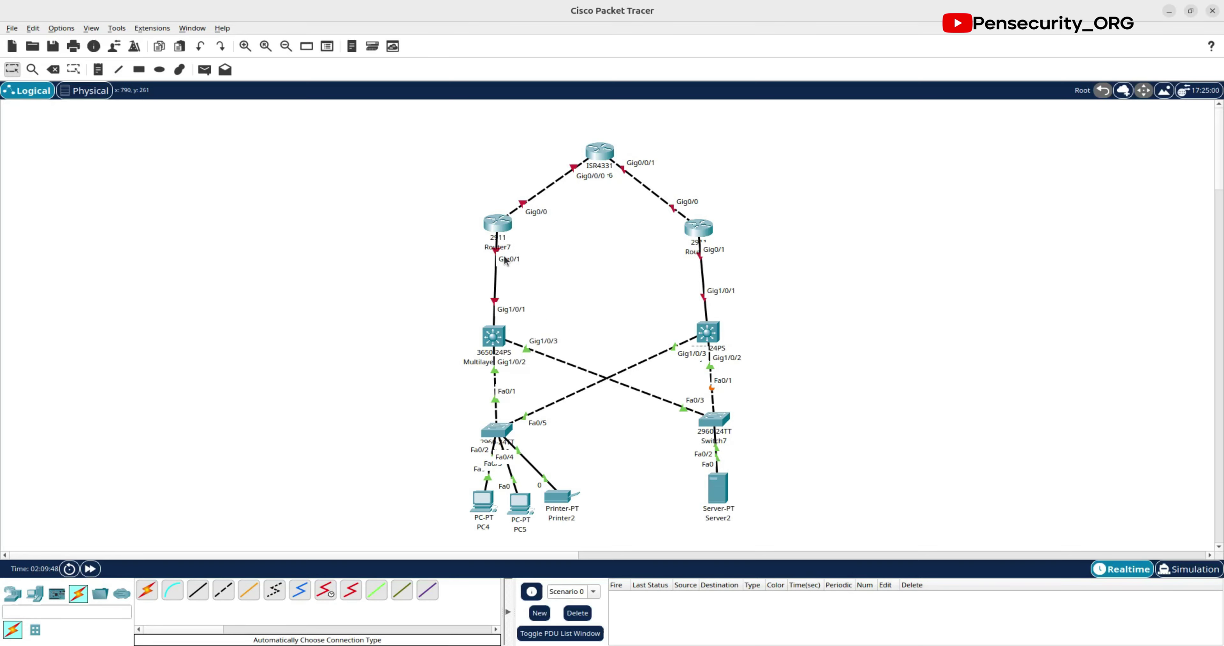
click(493, 336)
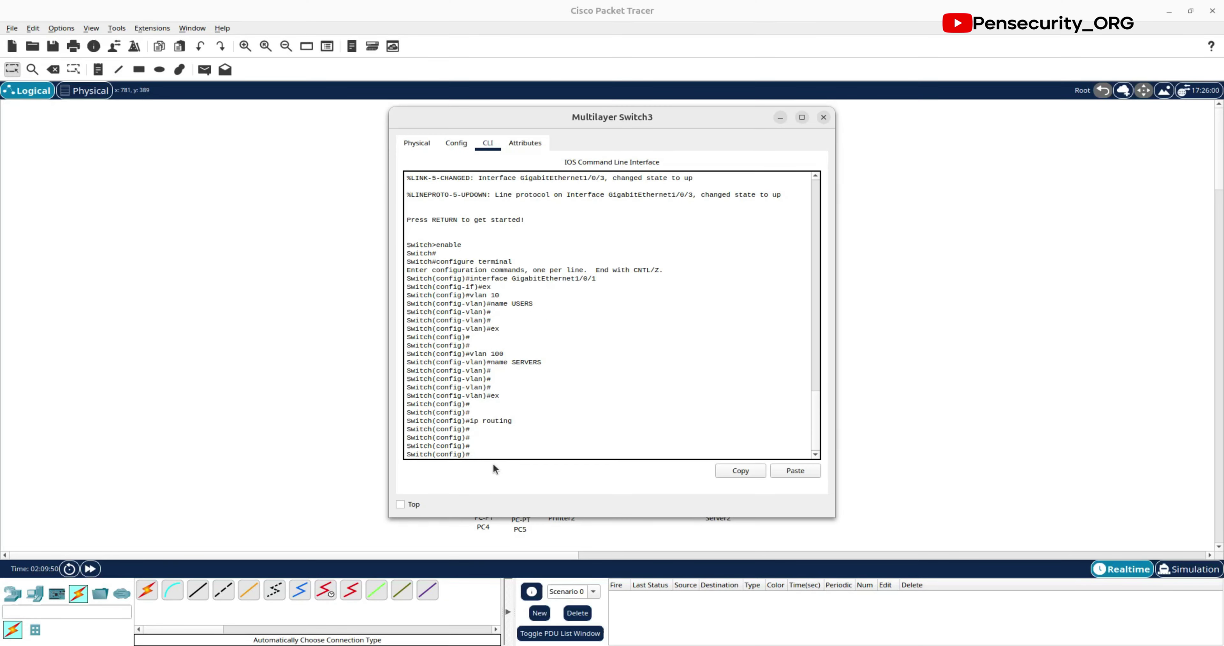
click(456, 142)
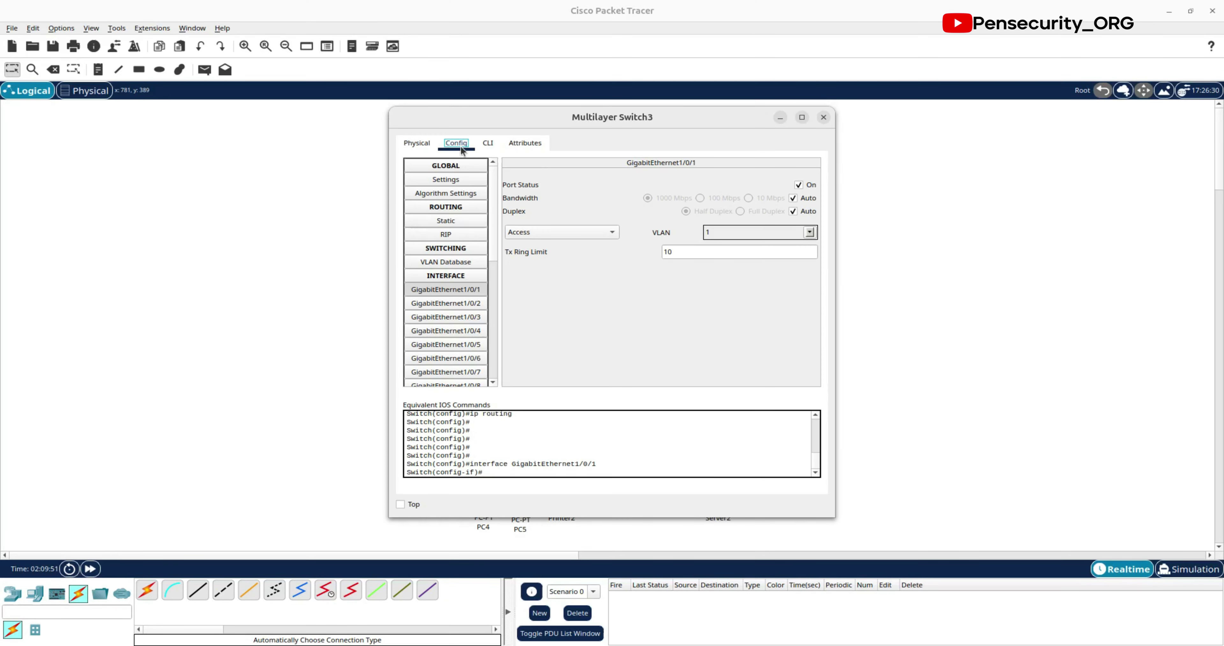
click(445, 289)
click(487, 142)
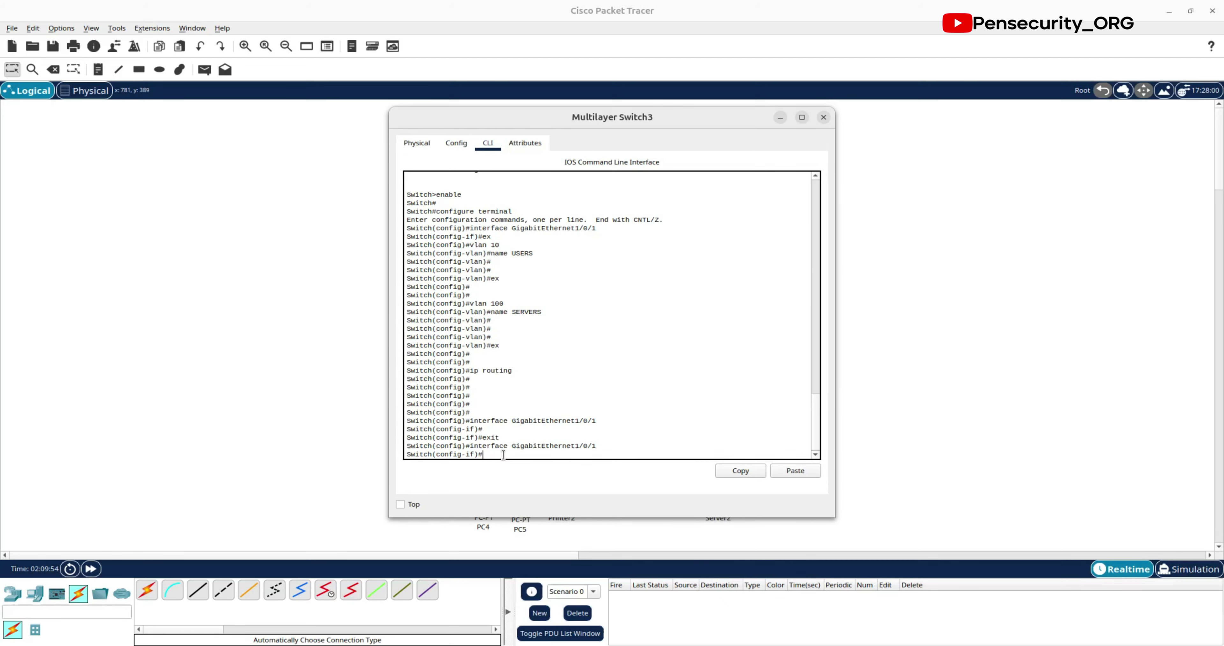
text(no switchport)
key(Return)
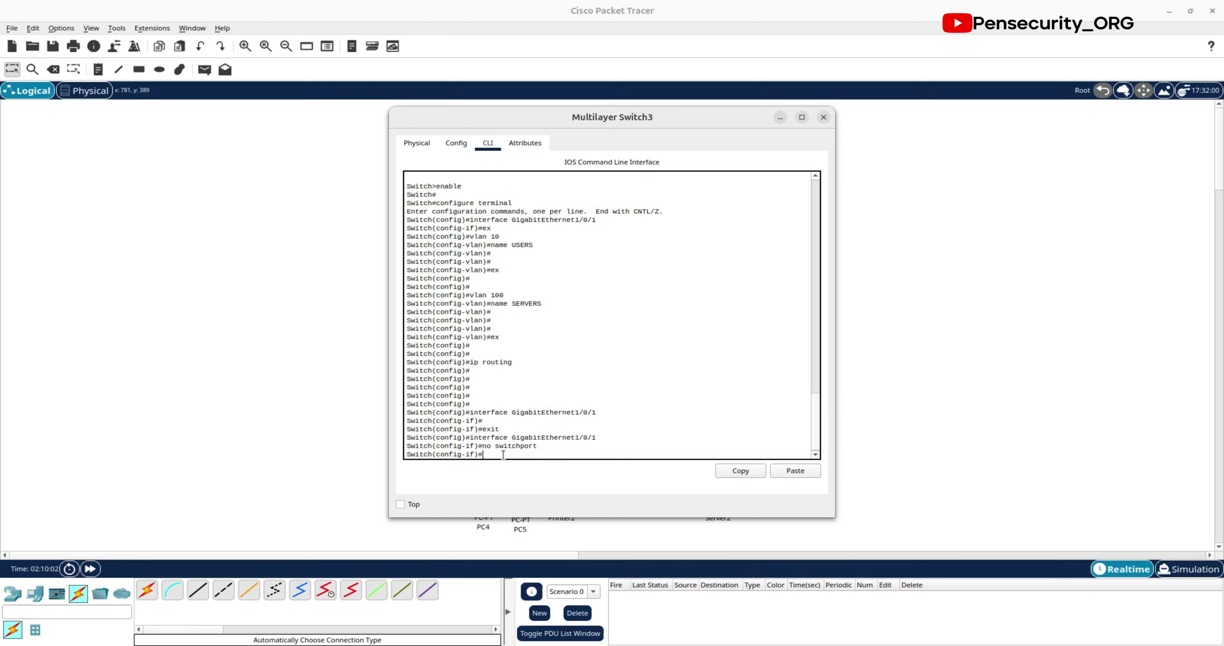
Step: Assign 192.168.99.2 with mask 255.255.255.252 to GigabitEthernet1/0/1 and enable the port
text(ip add 192.168.99.2 255.255.255.)
key(Return)
key(Return)
key(Return)
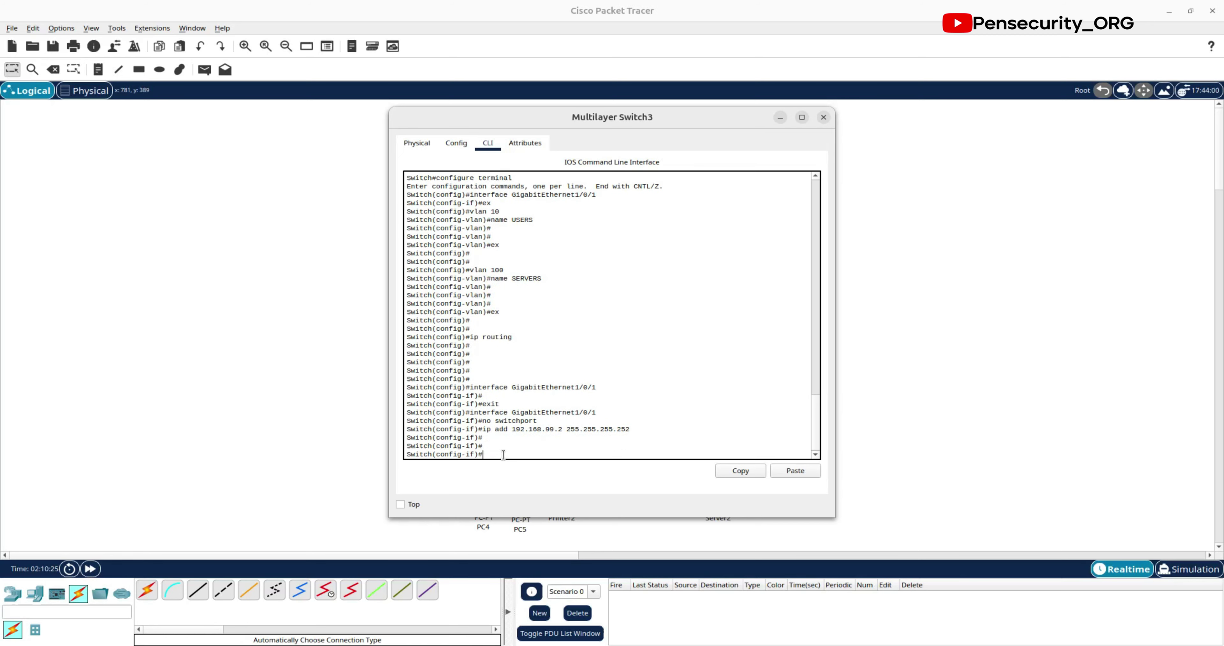
text(no shut)
key(Return)
key(Return)
key(Return)
key(Return)
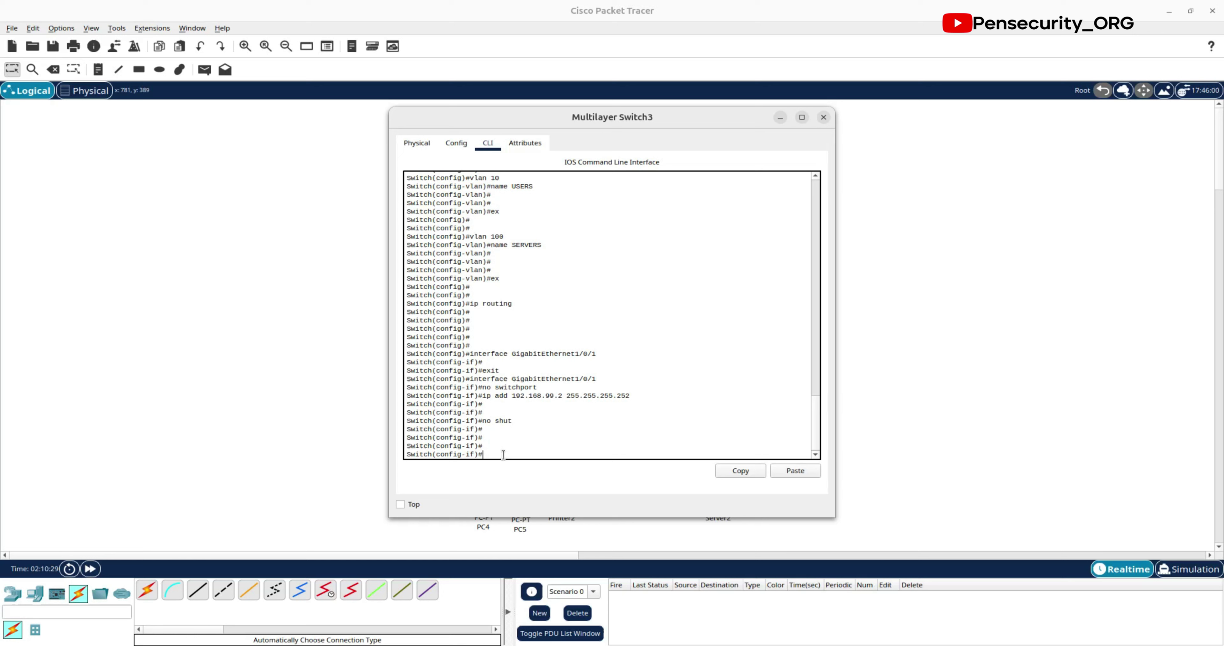
Step: Create the VLAN 10 interface on the left-hand multilayer switch with address 192.168.10.1 and mask 255.255.255.0
text(int vlan 10)
key(Return)
key(Return)
key(Return)
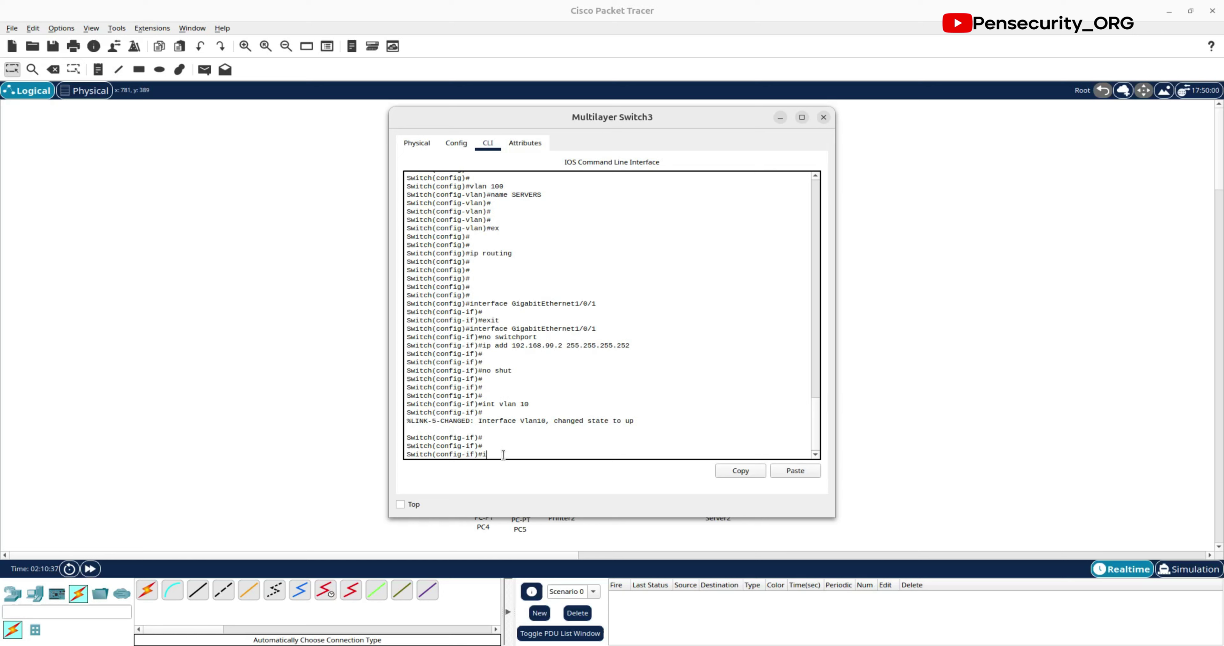
text(ip add 192.168.10.1 255.255.255.0)
key(Return)
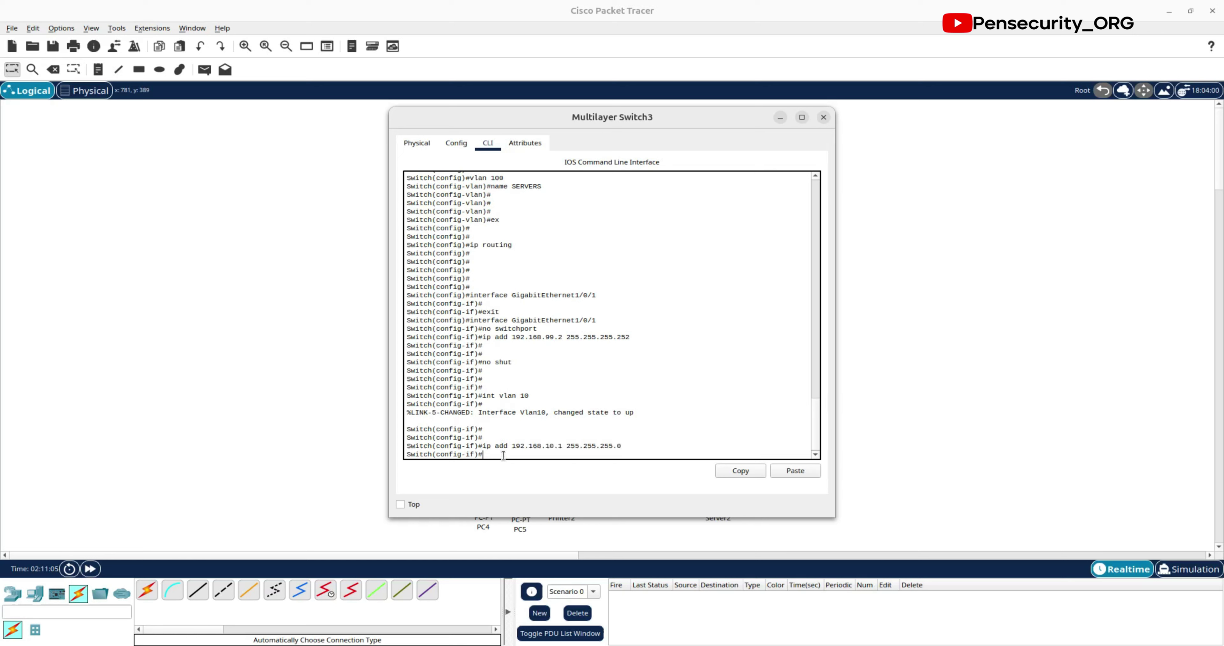
Step: Set the HSRP group 1 virtual address on the VLAN 10 interface to 192.168.10.254
text(st)
key(BackSpace)
text(by 1 ip 192.168.10.254)
key(Return)
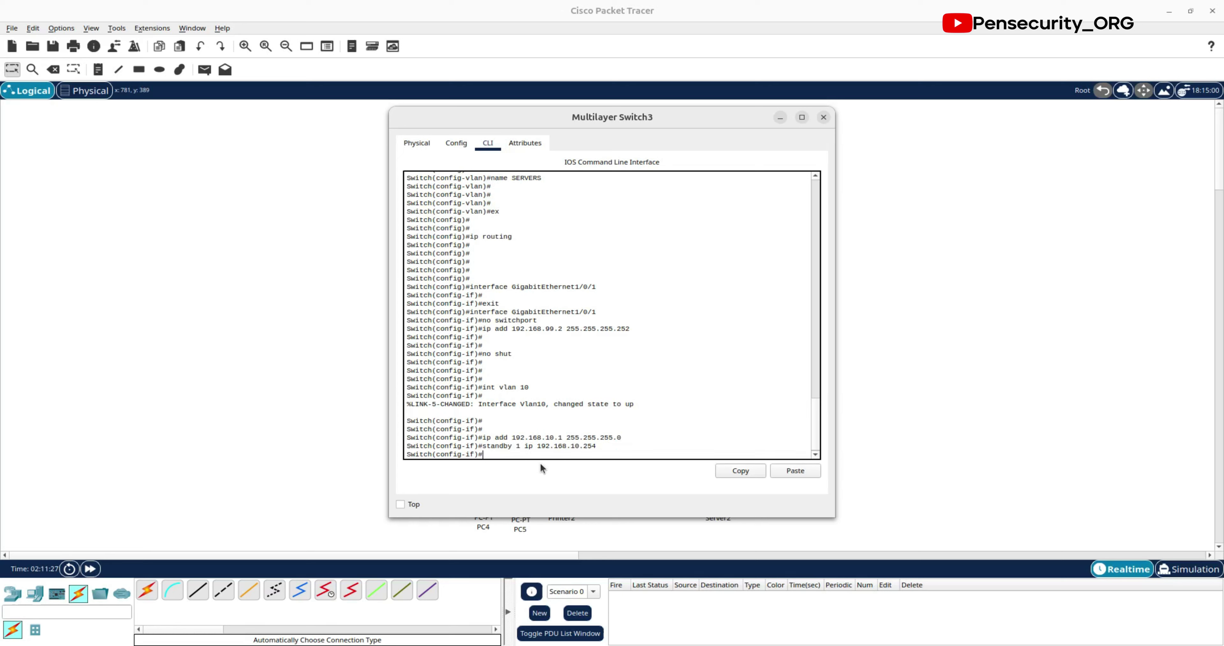
Step: Set the HSRP group 1 priority on the VLAN 10 interface to 110
key(Up)
key(BackSpace)
key(BackSpace)
key(BackSpace)
key(BackSpace)
key(BackSpace)
key(BackSpace)
key(BackSpace)
key(BackSpace)
key(BackSpace)
key(BackSpace)
key(BackSpace)
text(priori)
key(Return)
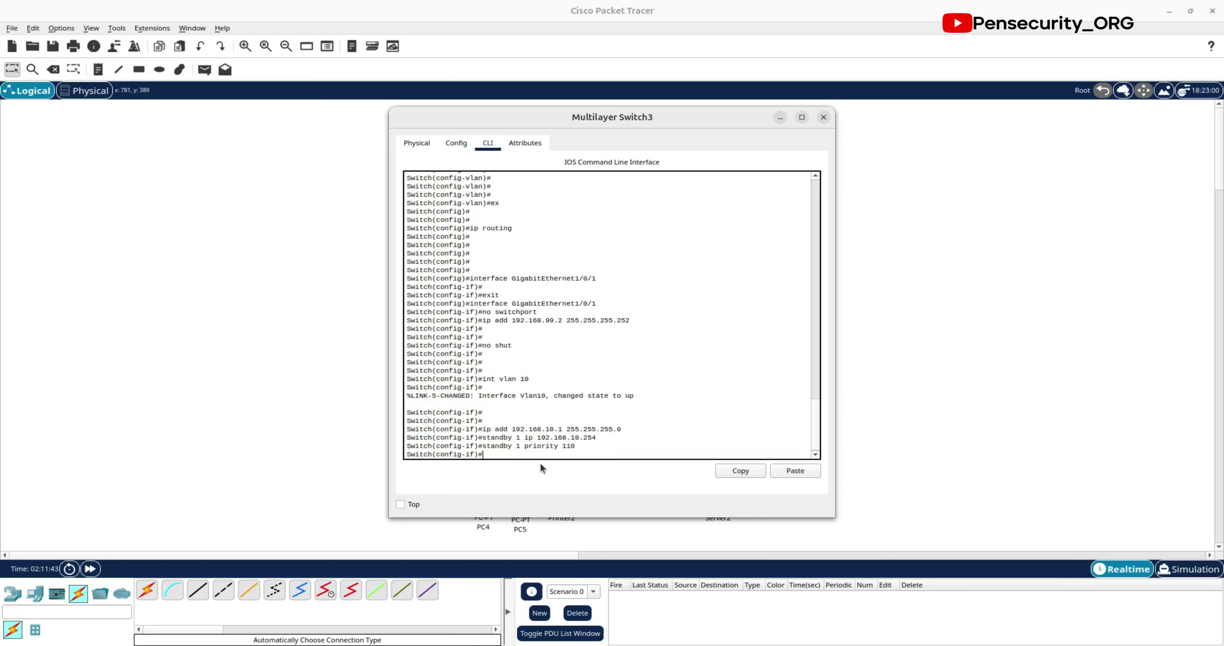
Step: Set the DHCP relay helper address on the VLAN 10 interface to 192.168.100.10
text(ip helpe)
key(Left)
key(Left)
key(Left)
key(BackSpace)
text(168.10)
key(Return)
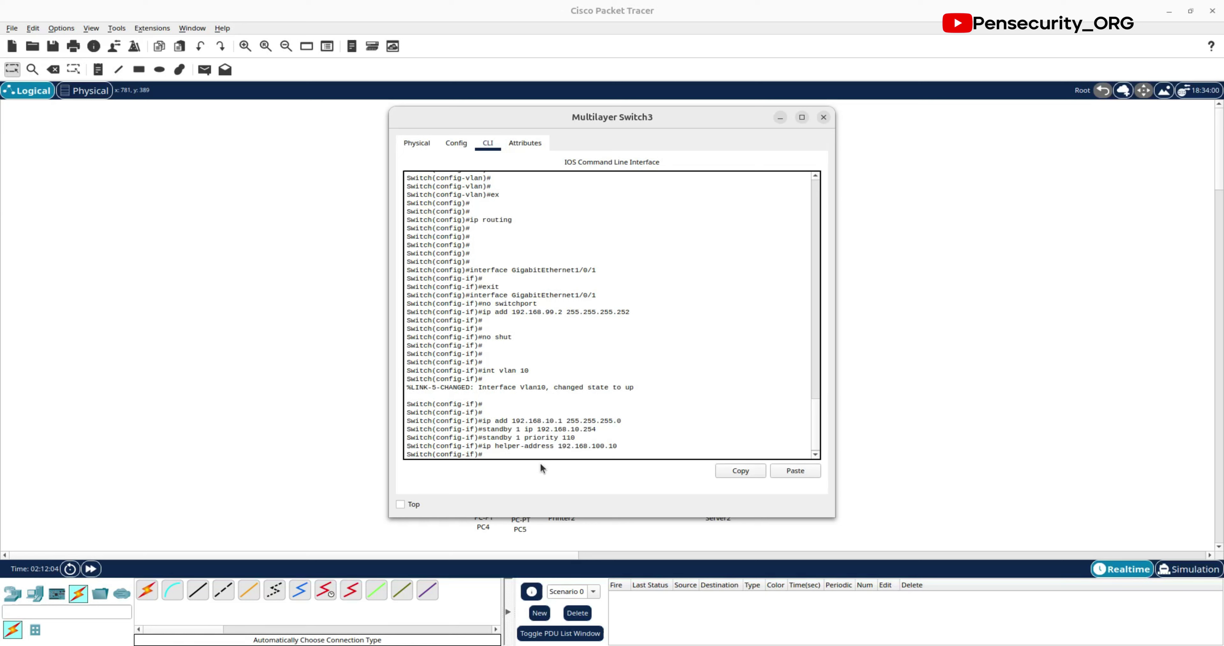
Step: Enable the VLAN 10 interface and return to global configuration mode
text(no shut)
key(Return)
key(Return)
key(Return)
key(Return)
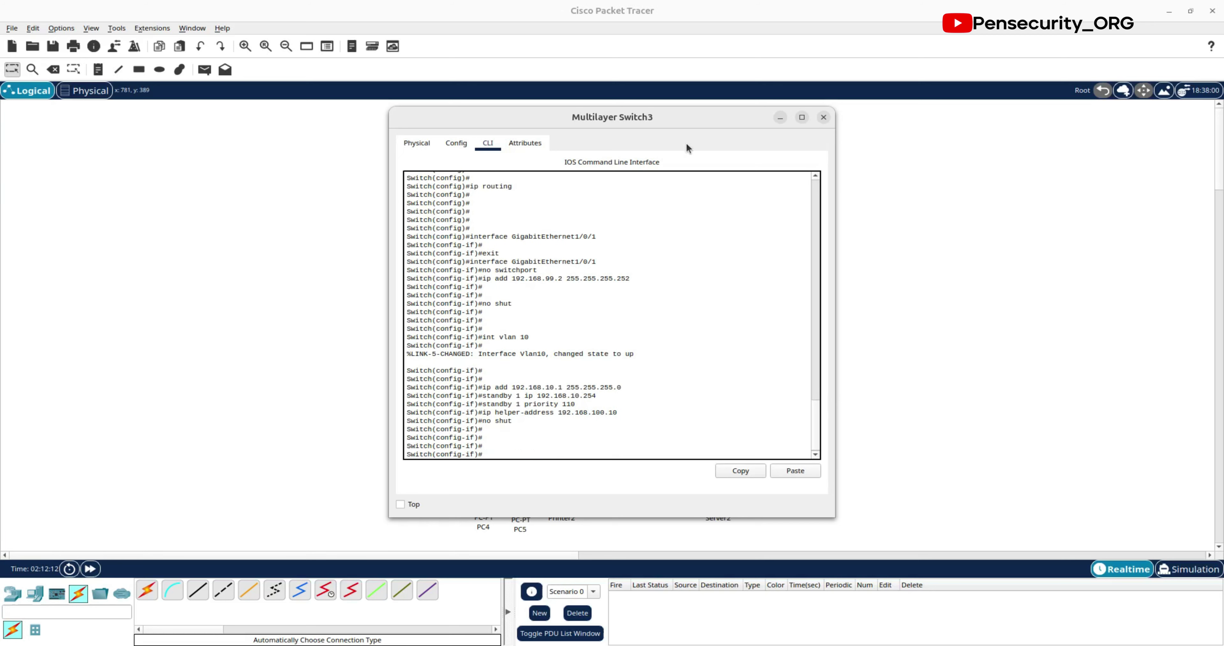
drag(681, 119, 971, 153)
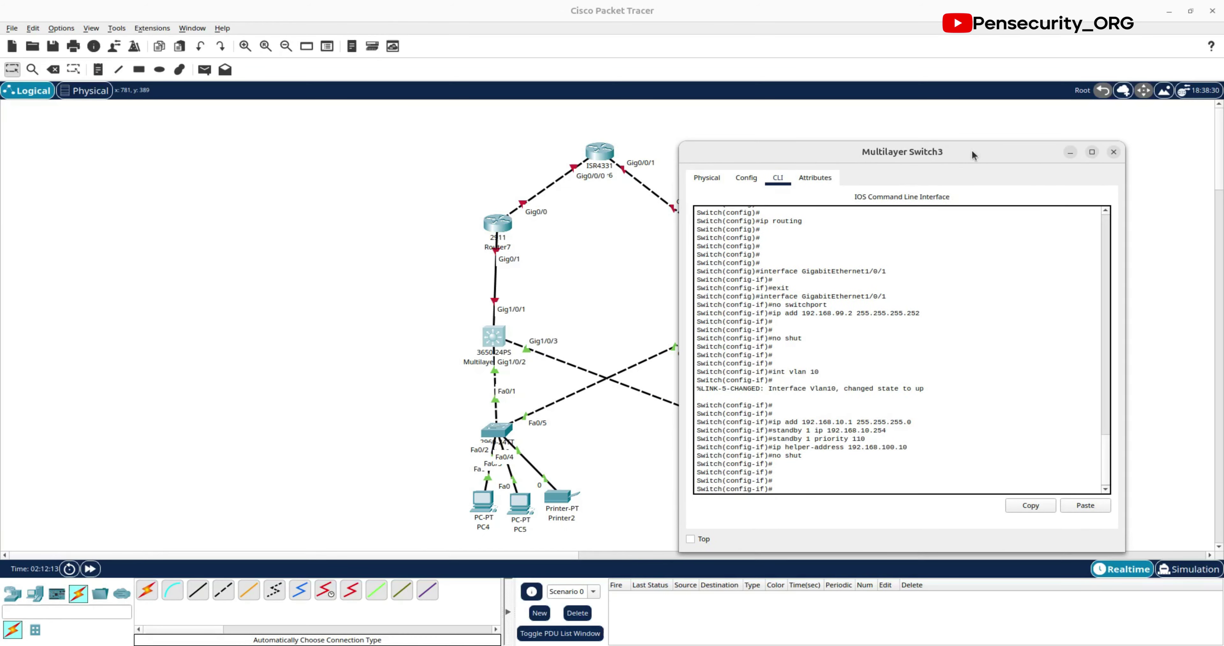
click(411, 302)
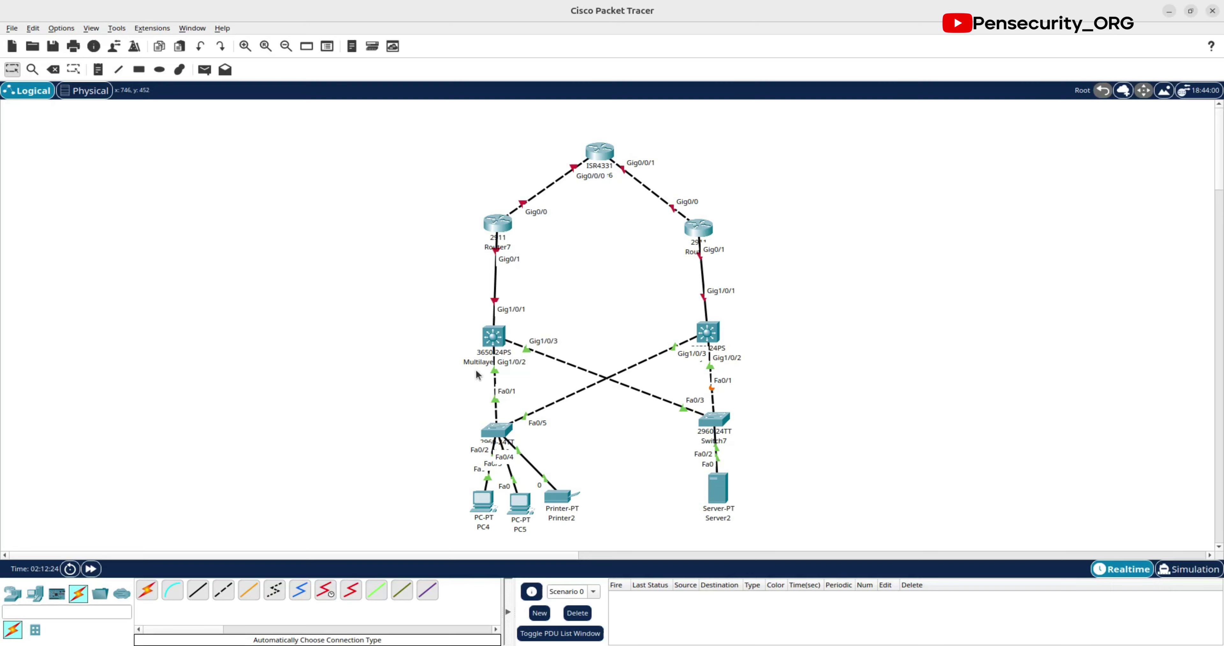
click(499, 343)
drag(808, 151, 378, 131)
click(394, 465)
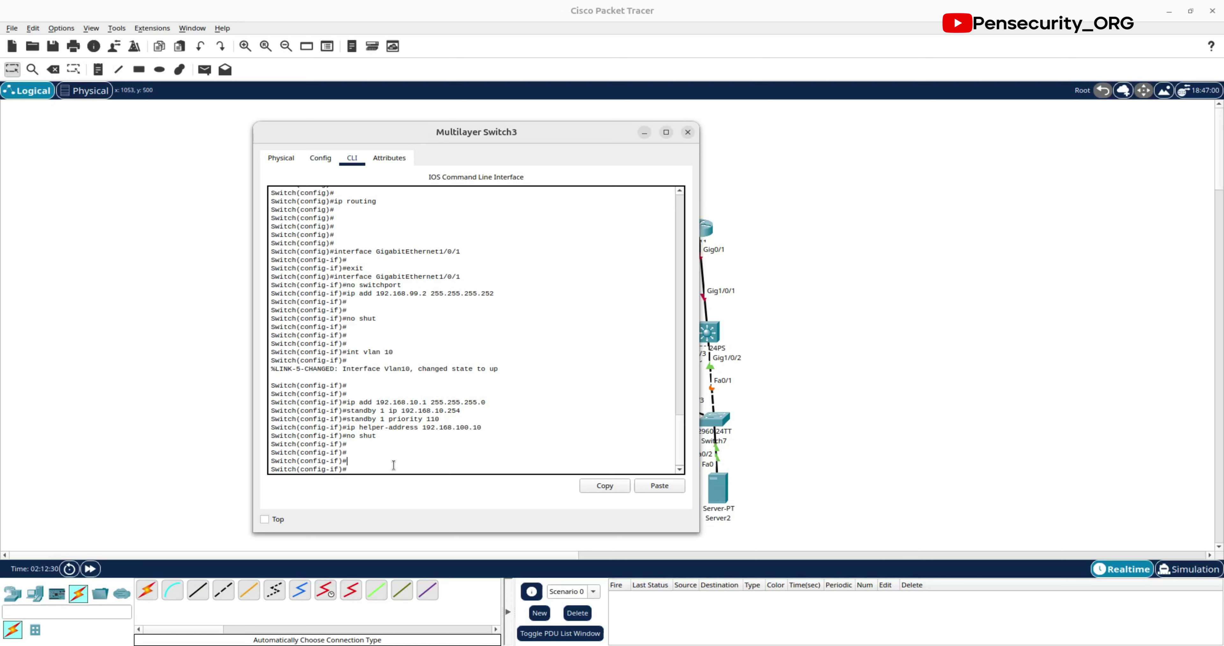
text(ex)
key(Return)
key(Return)
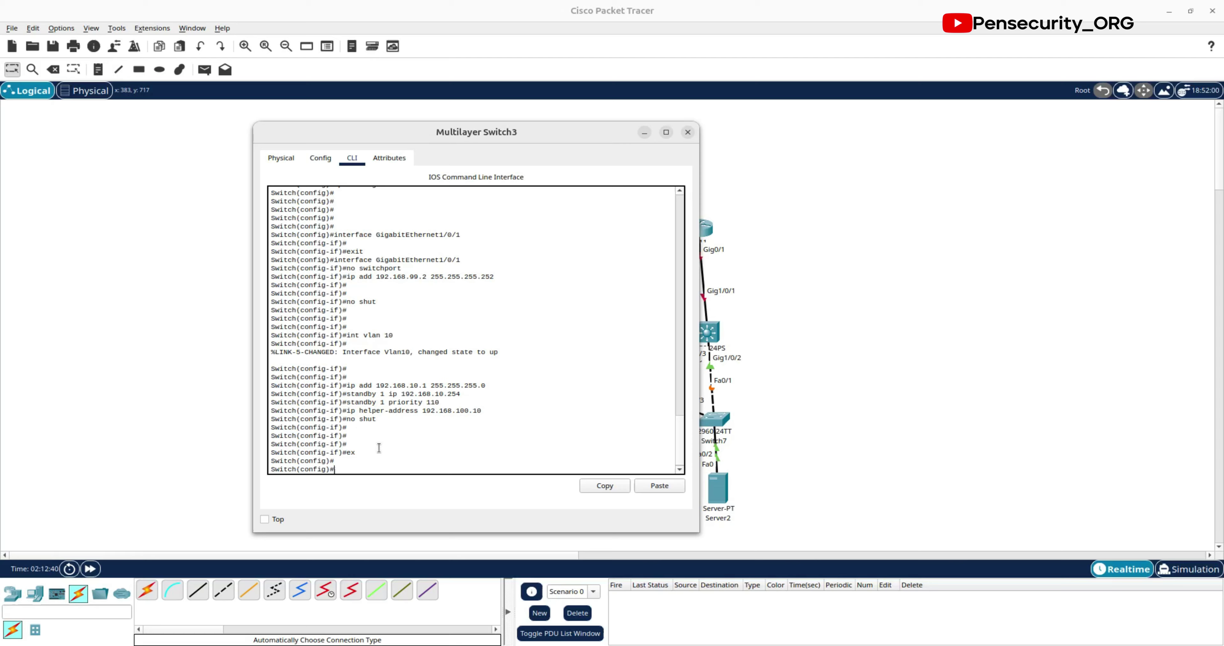
Step: Create the VLAN 100 interface on the left-hand multilayer switch with address 192.168.100.1 and mask 255.255.255.0
click(862, 396)
mouse_move(492, 337)
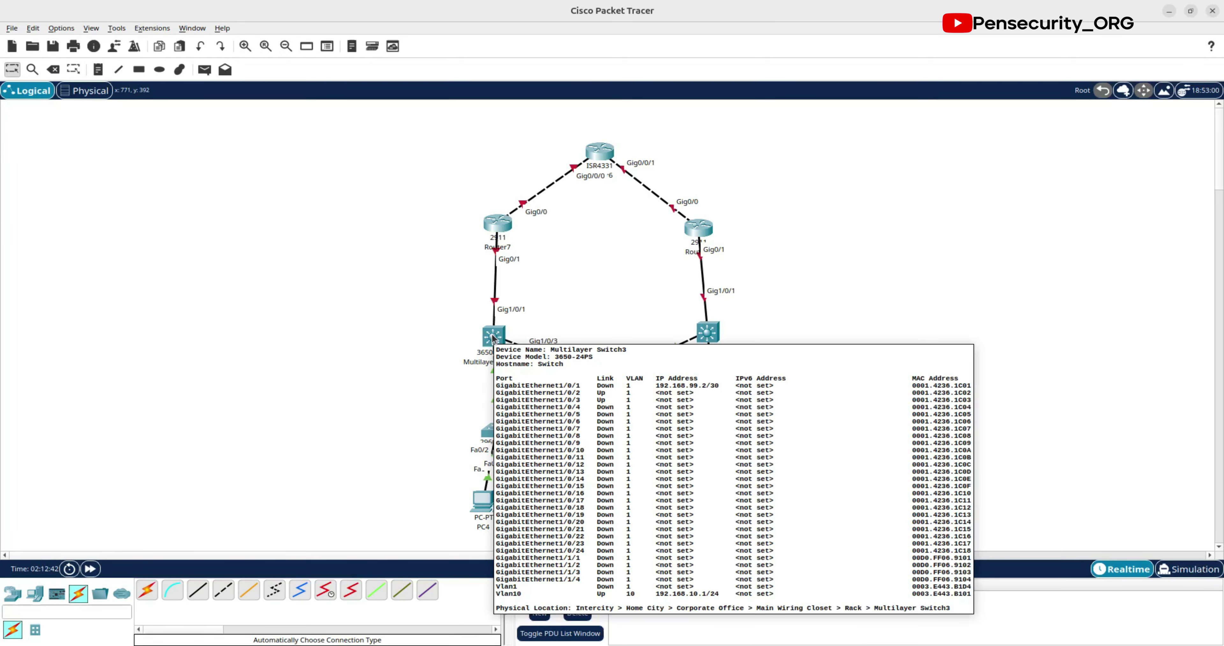
click(493, 337)
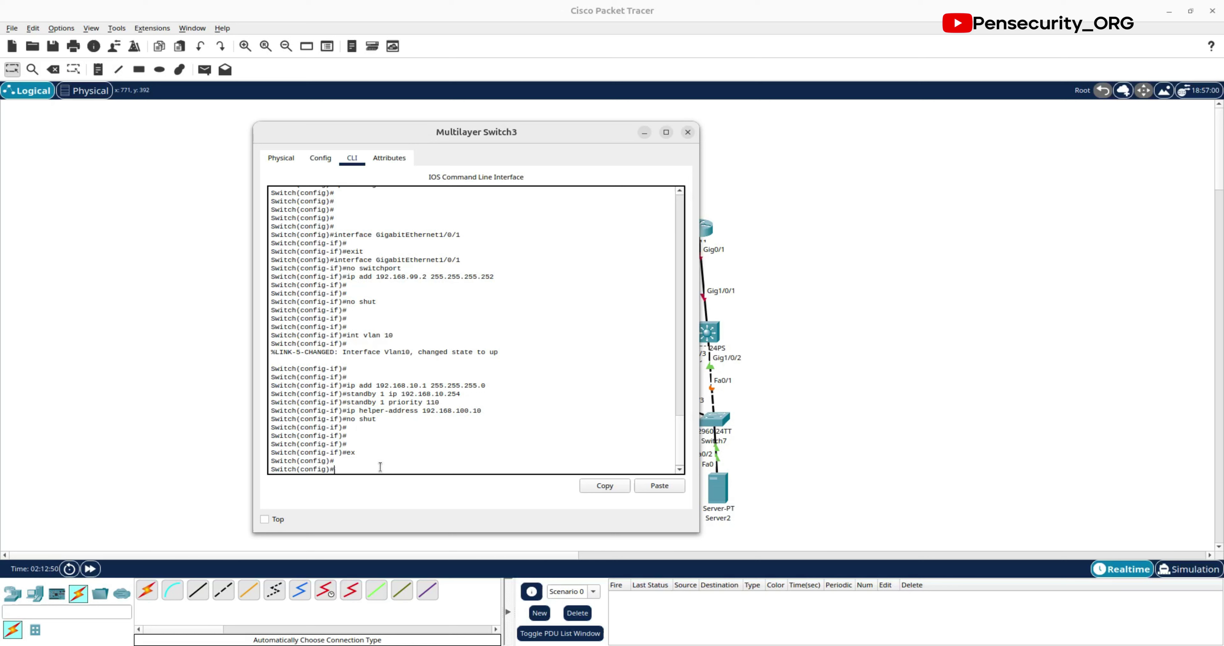
text(interface vlan 100)
key(Return)
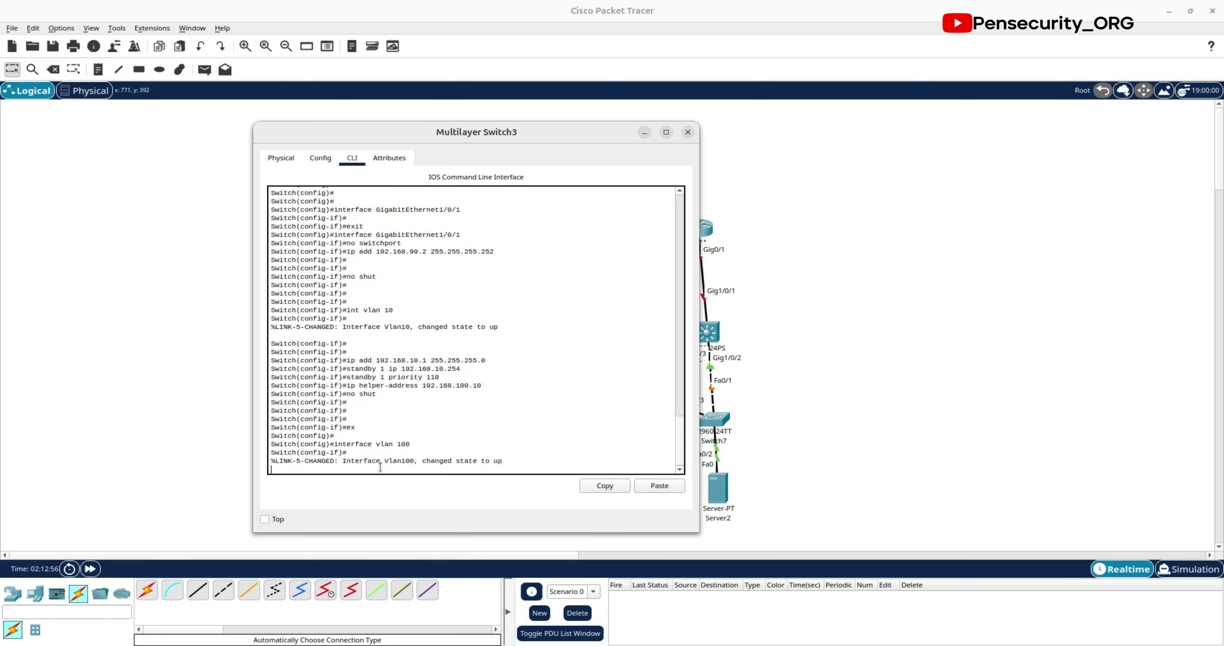
key(Return)
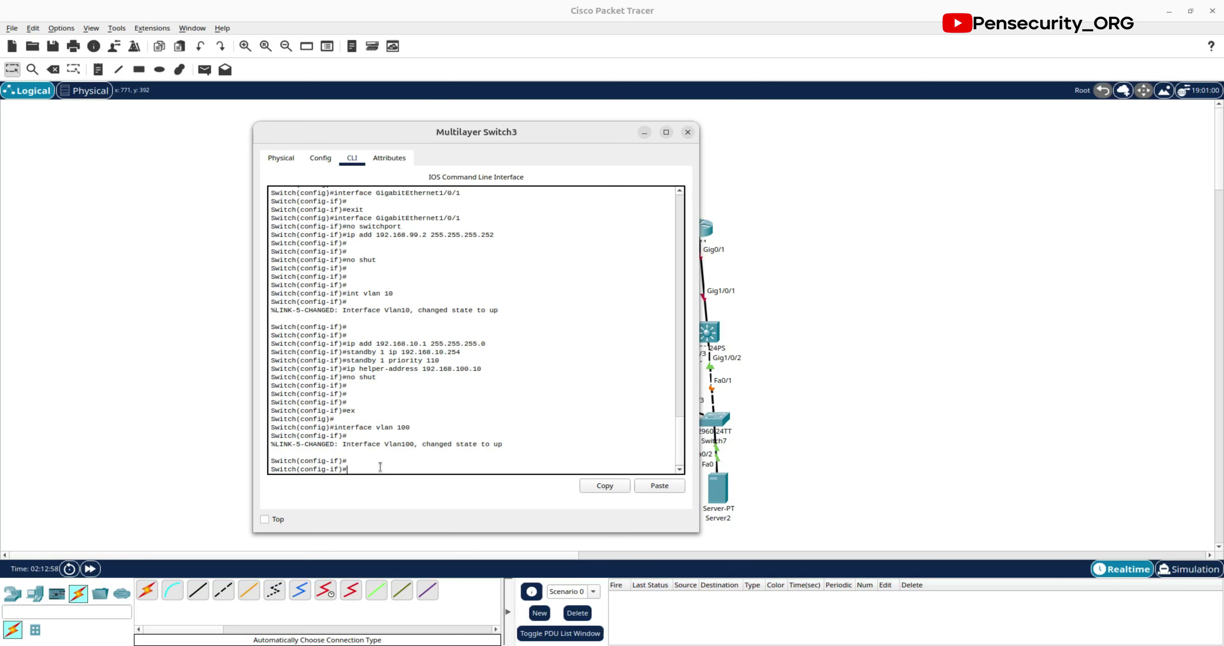
text(ip address 192.168.)
text(255.255.255.0)
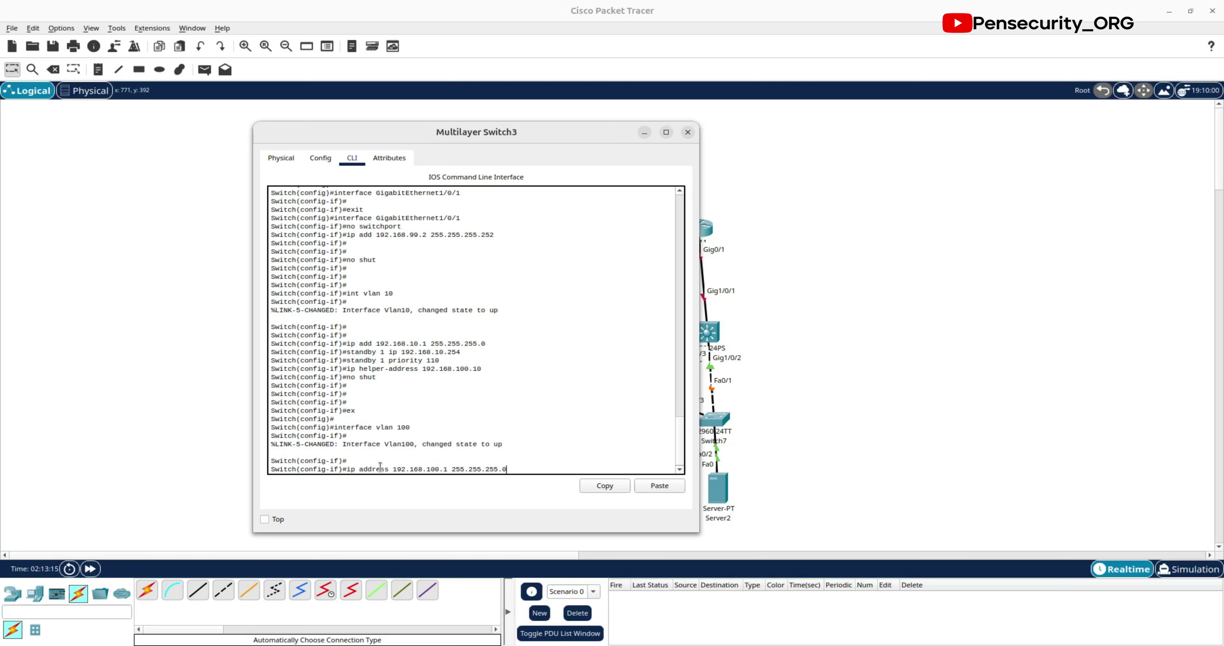
key(Return)
key(Return)
key(Return)
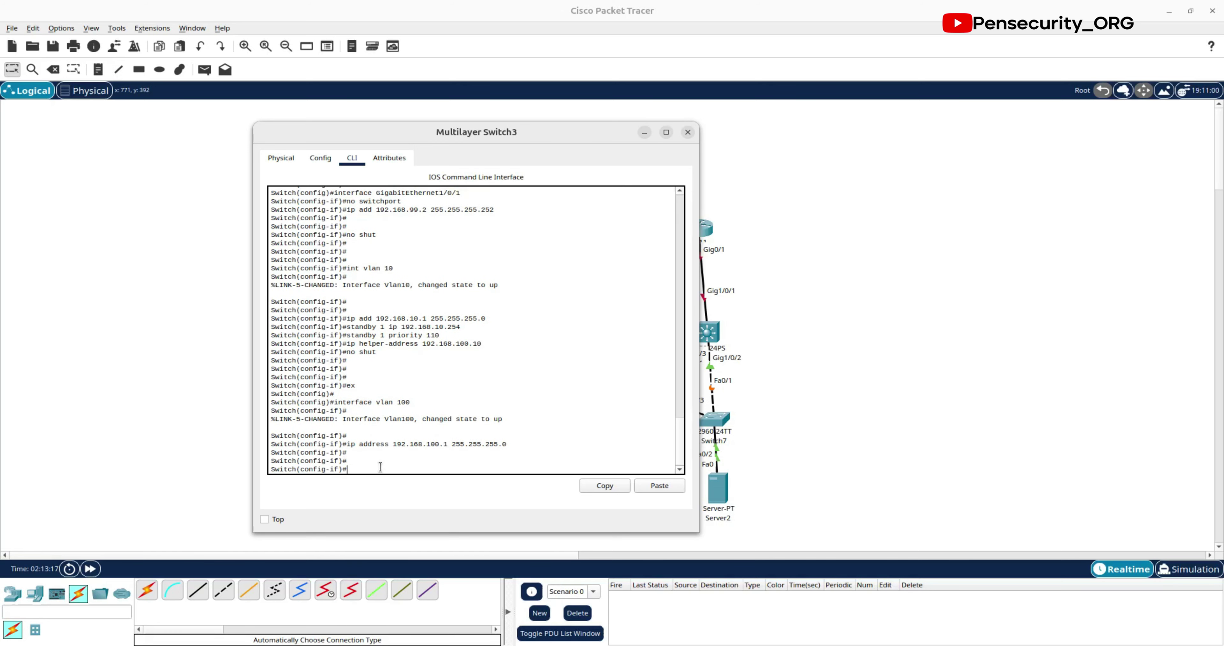
Step: Enable the VLAN 100 interface and return to global configuration mode
text(no shut)
key(Return)
key(Return)
key(Return)
key(Return)
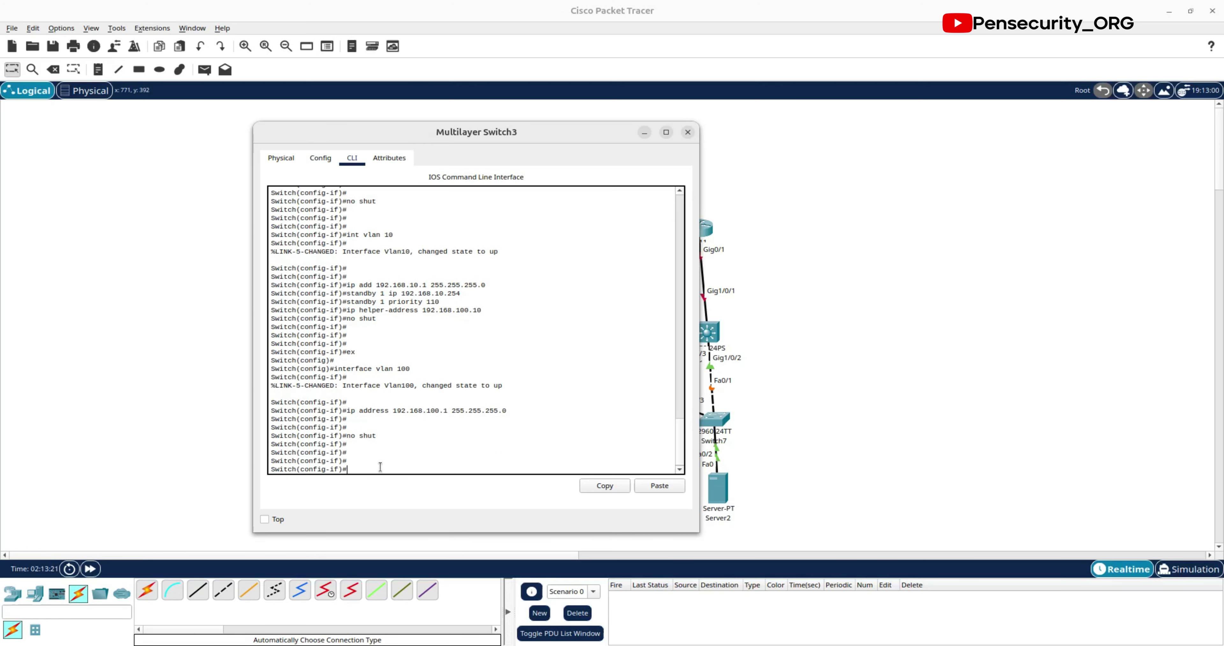
text(exit)
key(Return)
key(Return)
key(Return)
key(Return)
key(Return)
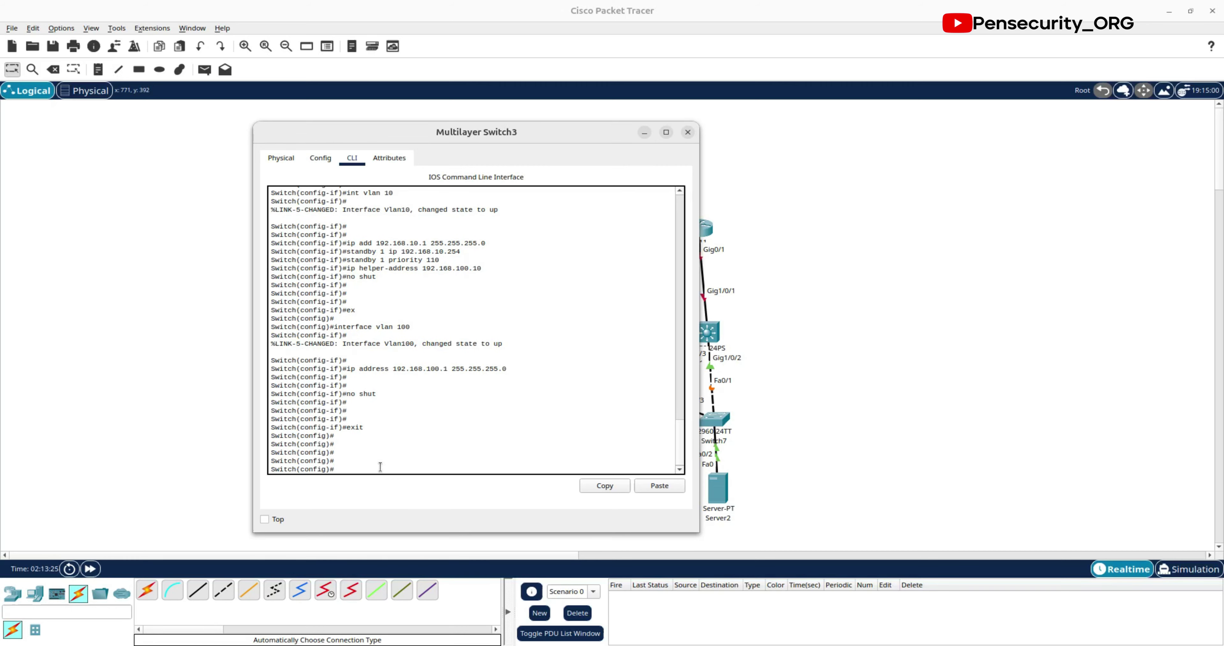
Step: Set the interface range GigabitEthernet1/0/2-3 on the left-hand multilayer switch to trunk mode
click(226, 385)
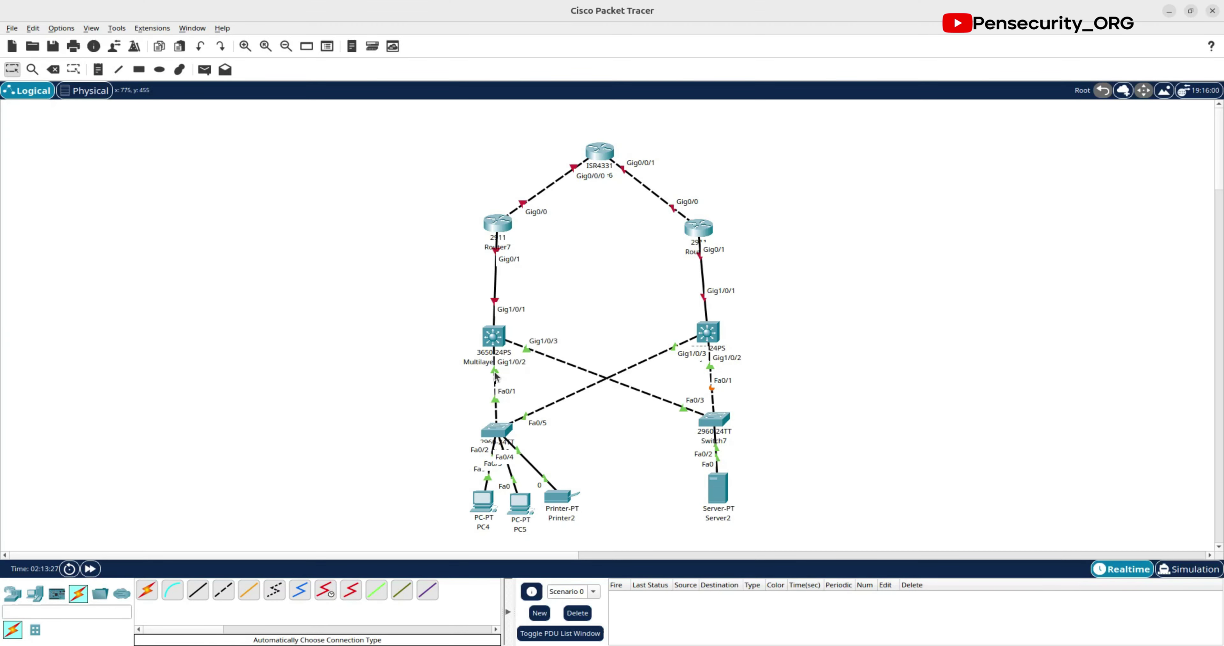
click(494, 336)
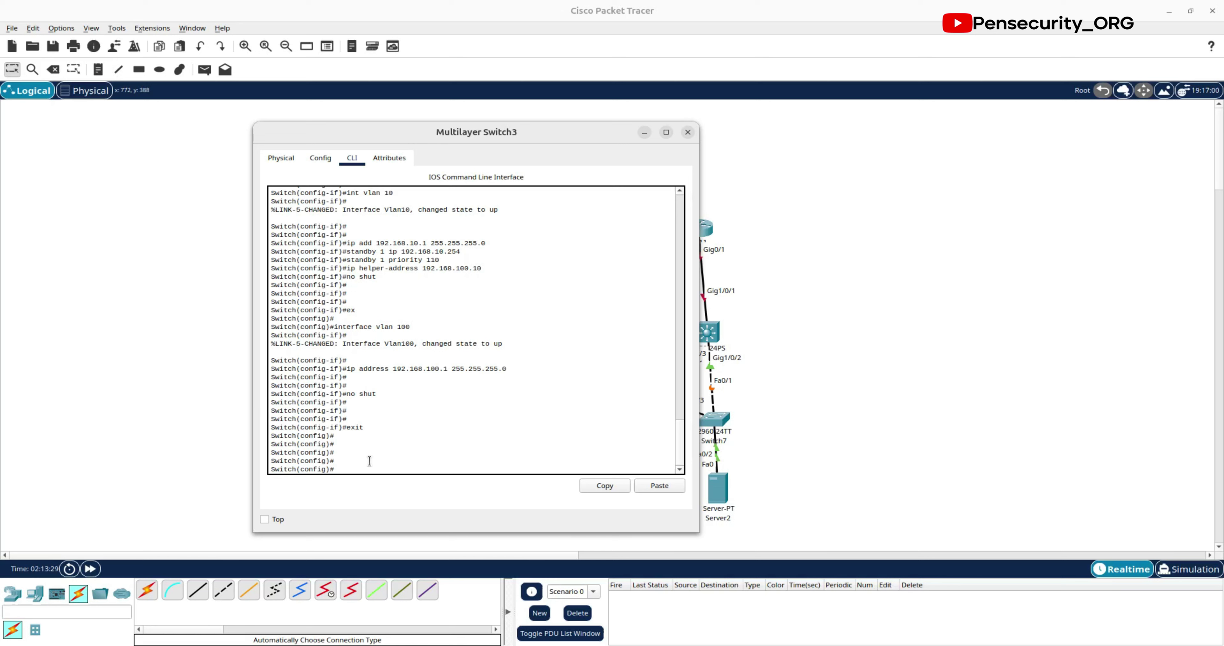
text(int gi)
text(1/0/2)
click(814, 400)
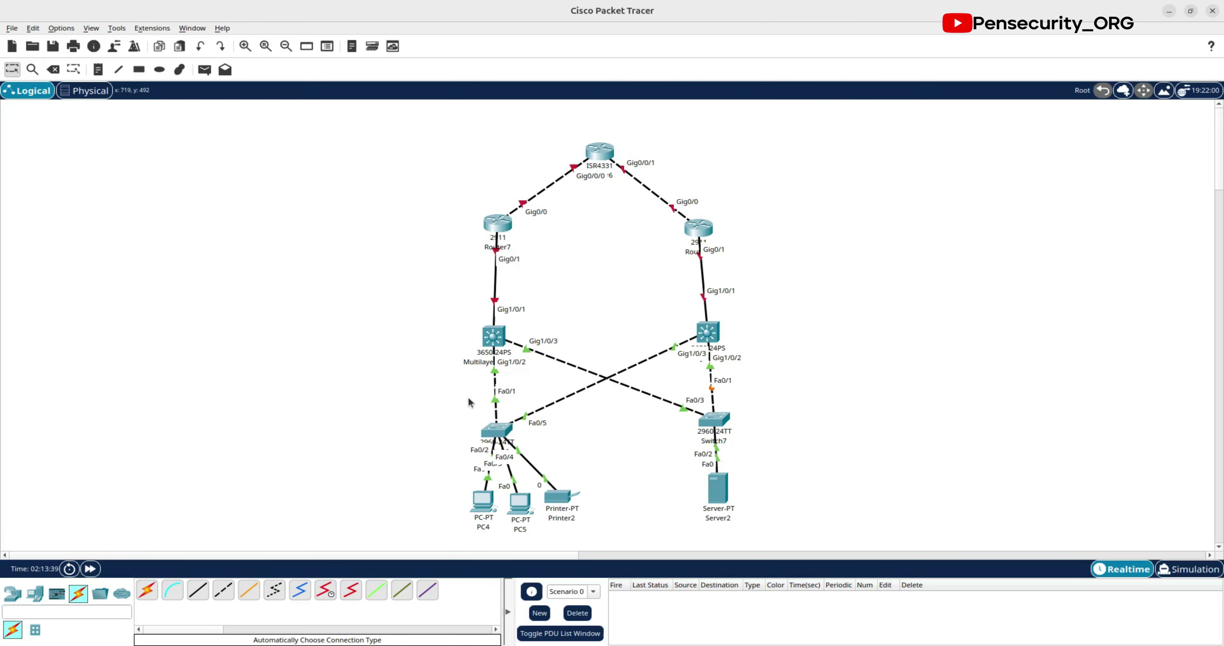
click(494, 336)
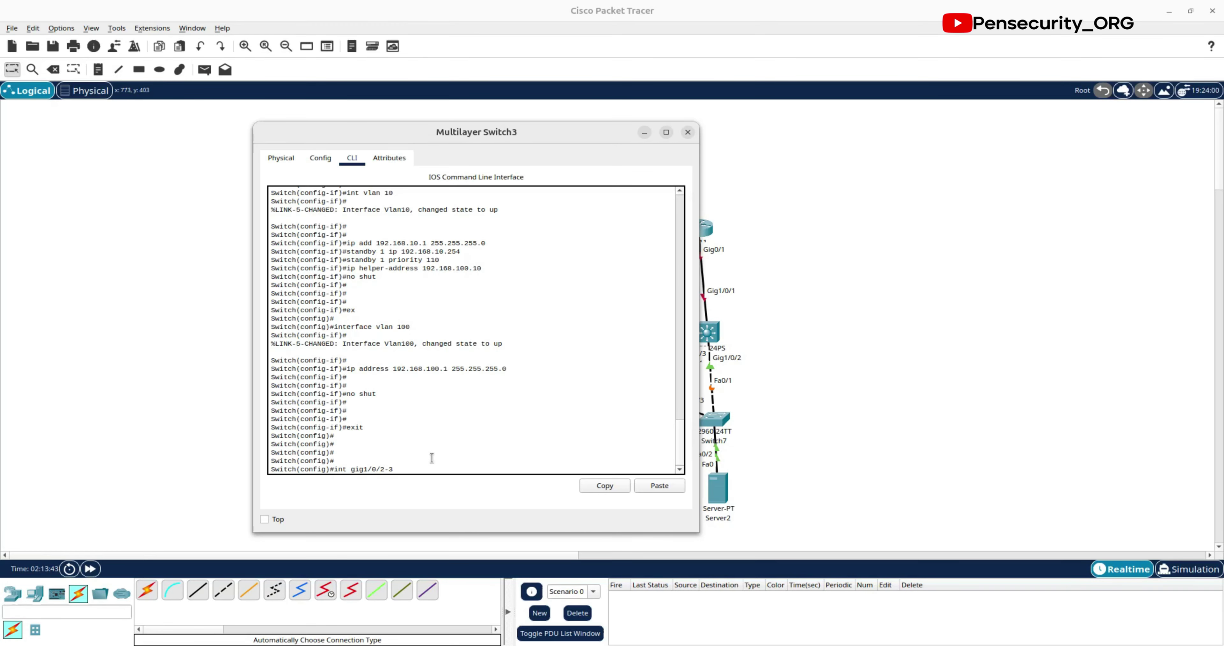
key(Left)
key(Left)
key(Left)
key(Left)
text(range)
key(Return)
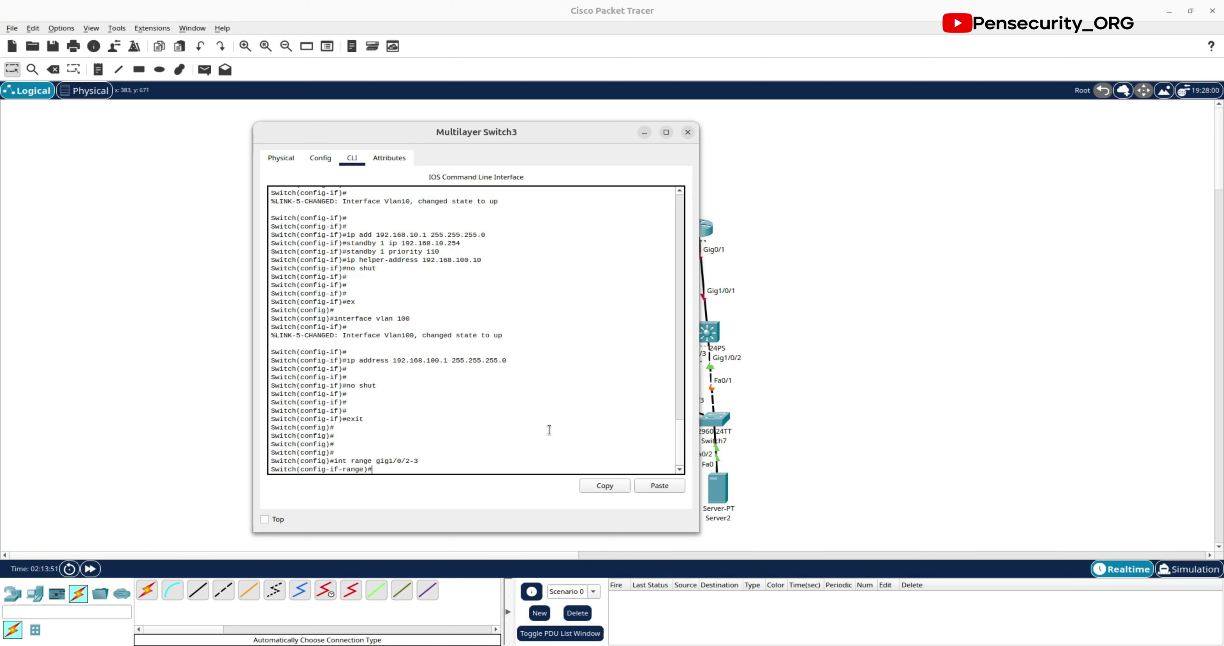
text(switchport mode trunk)
key(Return)
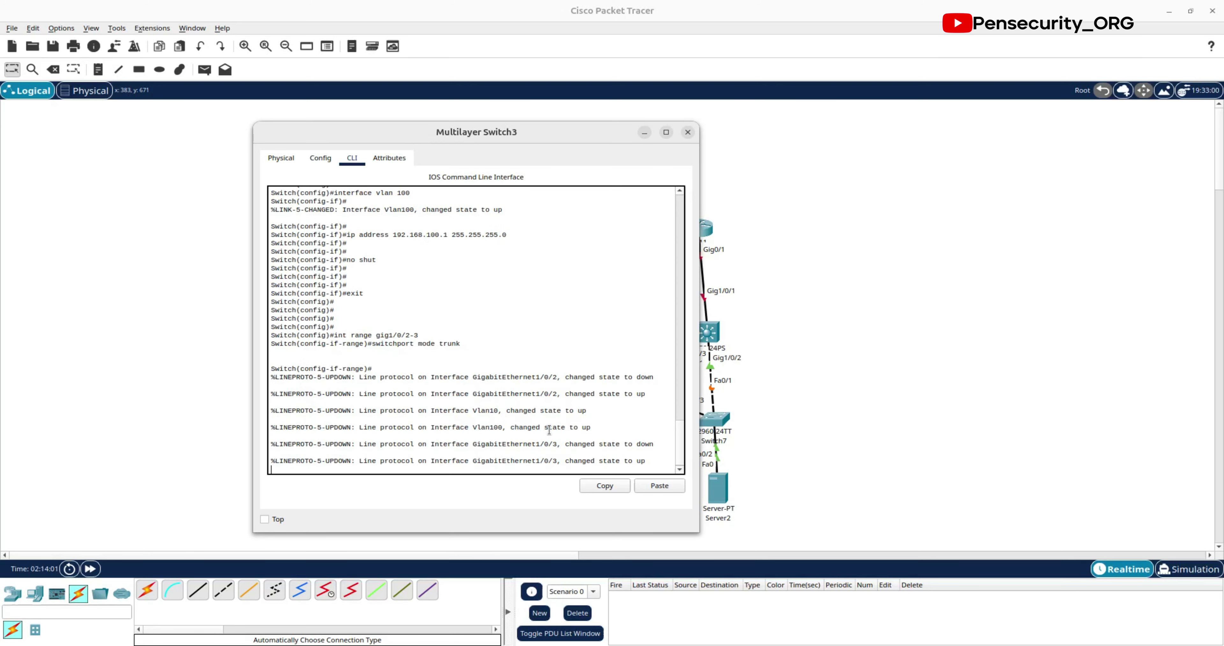
key(Return)
key(Return)
key(Return)
key(Return)
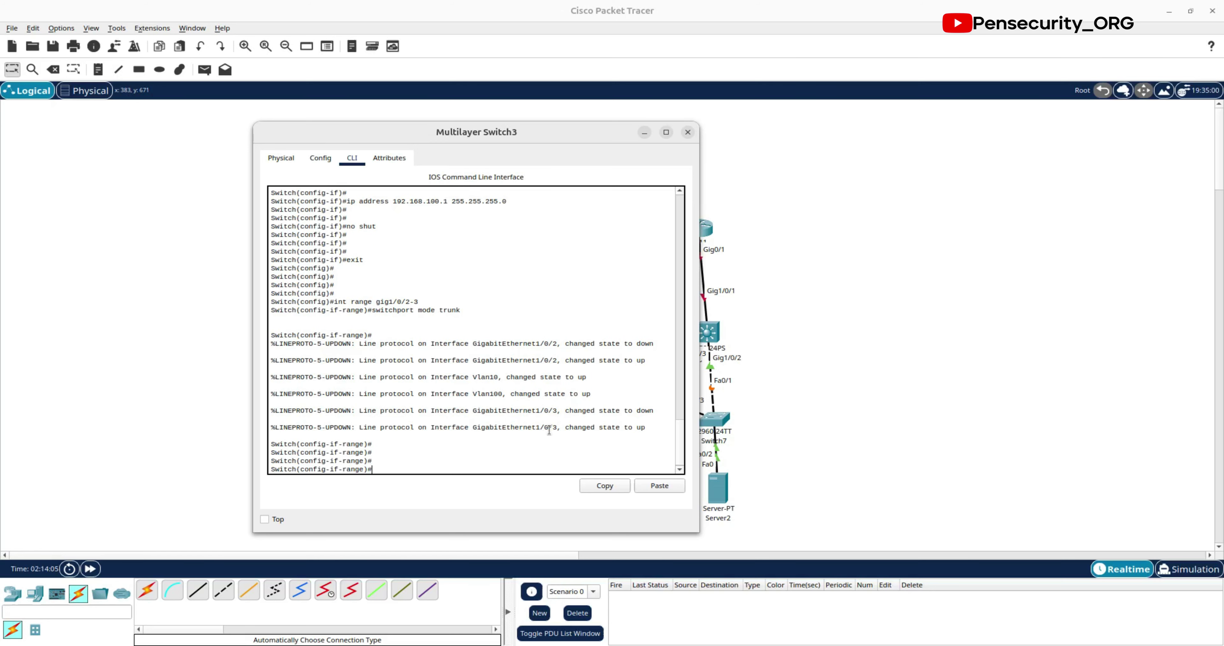
Step: Enable the trunk ports GigabitEthernet1/0/2-3 with no shutdown
text(no shut)
key(Return)
key(Return)
key(Return)
key(Return)
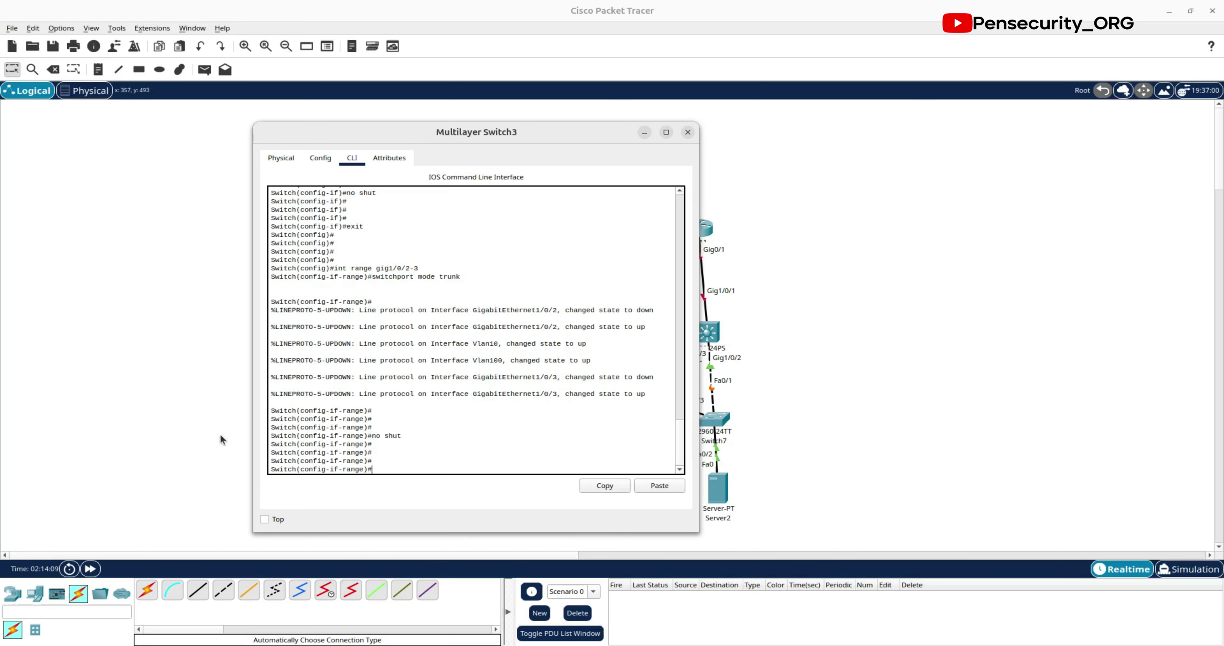
Step: Start OSPF routing process 10 on the left-hand multilayer switch
click(222, 349)
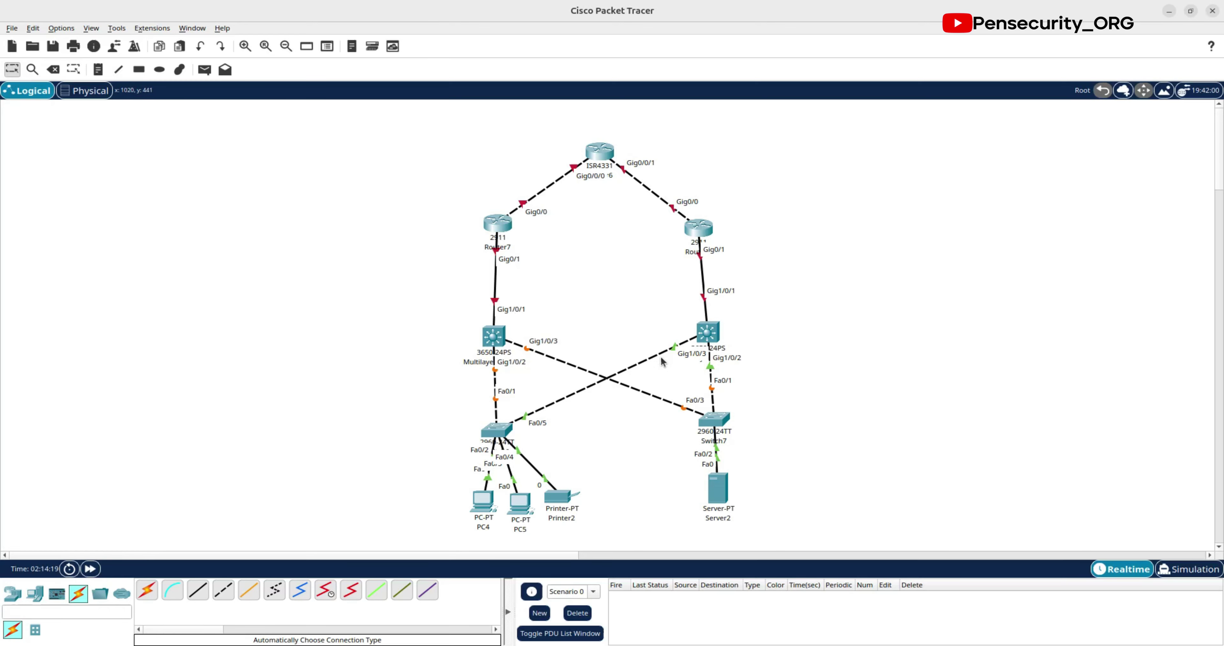
click(498, 341)
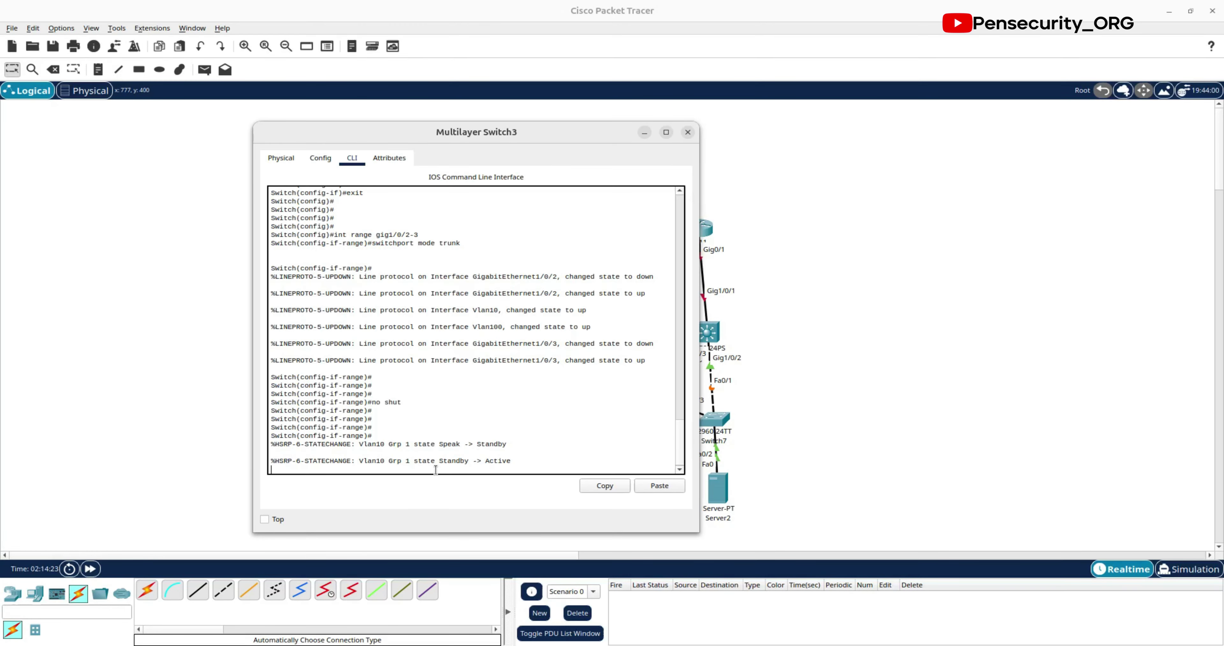
key(Return)
key(Return)
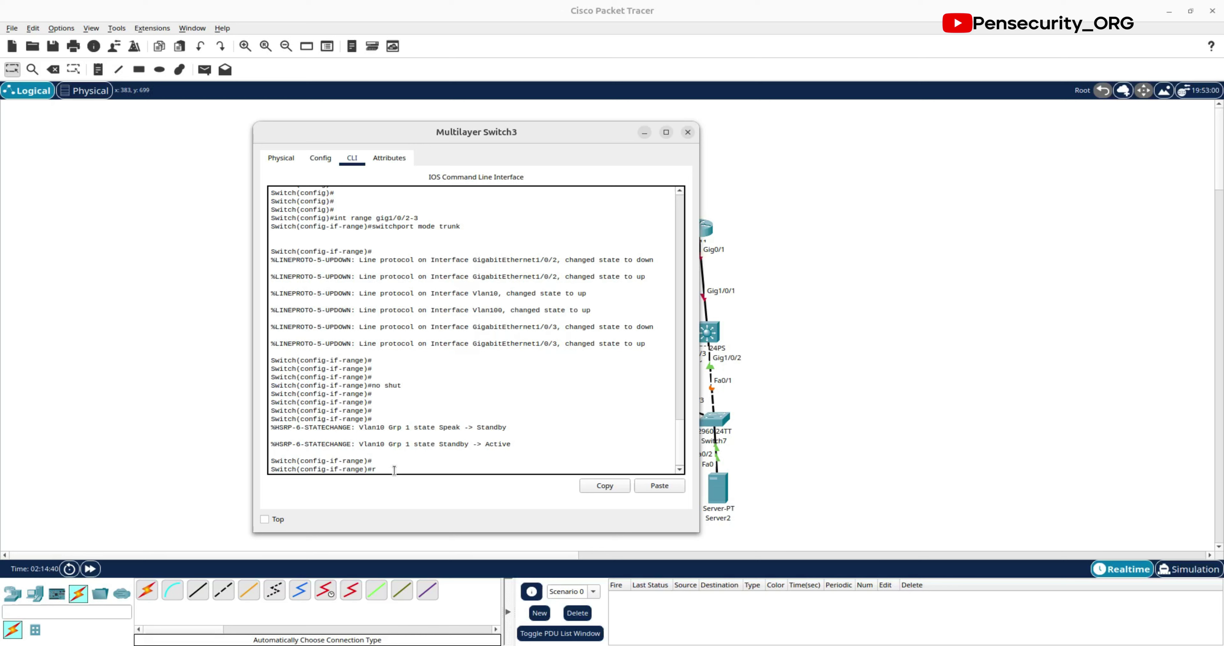
text(uter ospf 10)
key(Return)
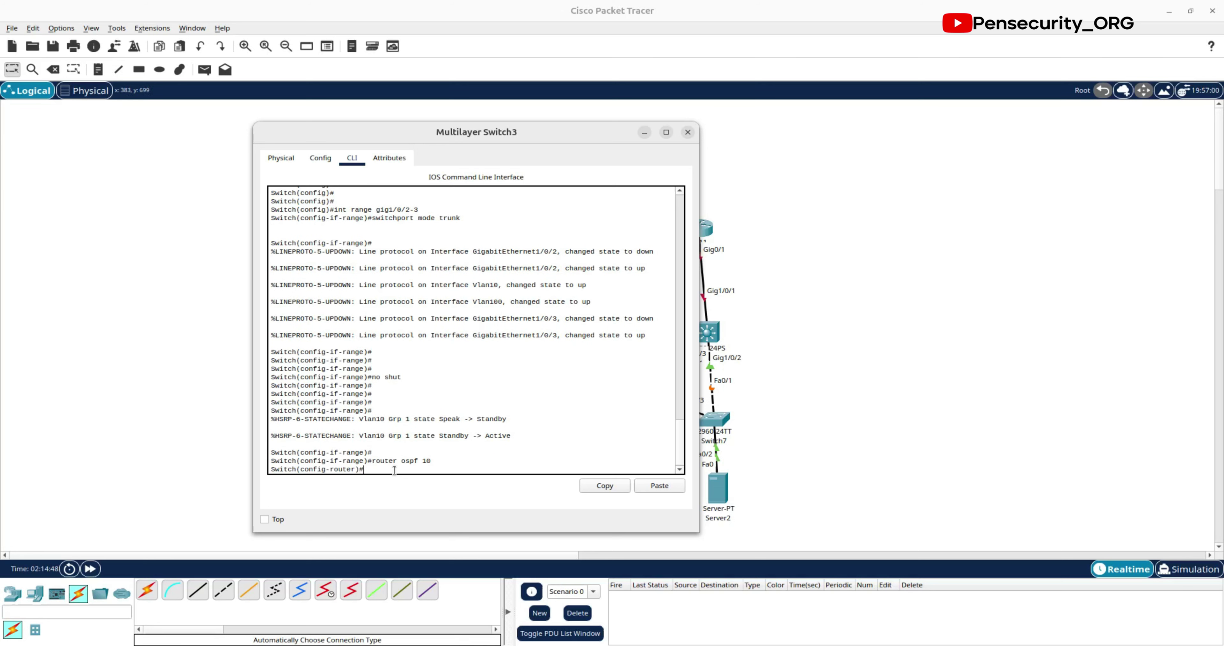
Step: Advertise network 192.168.10.0 with wildcard 0.0.0.255 in OSPF area 0
text(network 192.168.10.0 0.0.0)
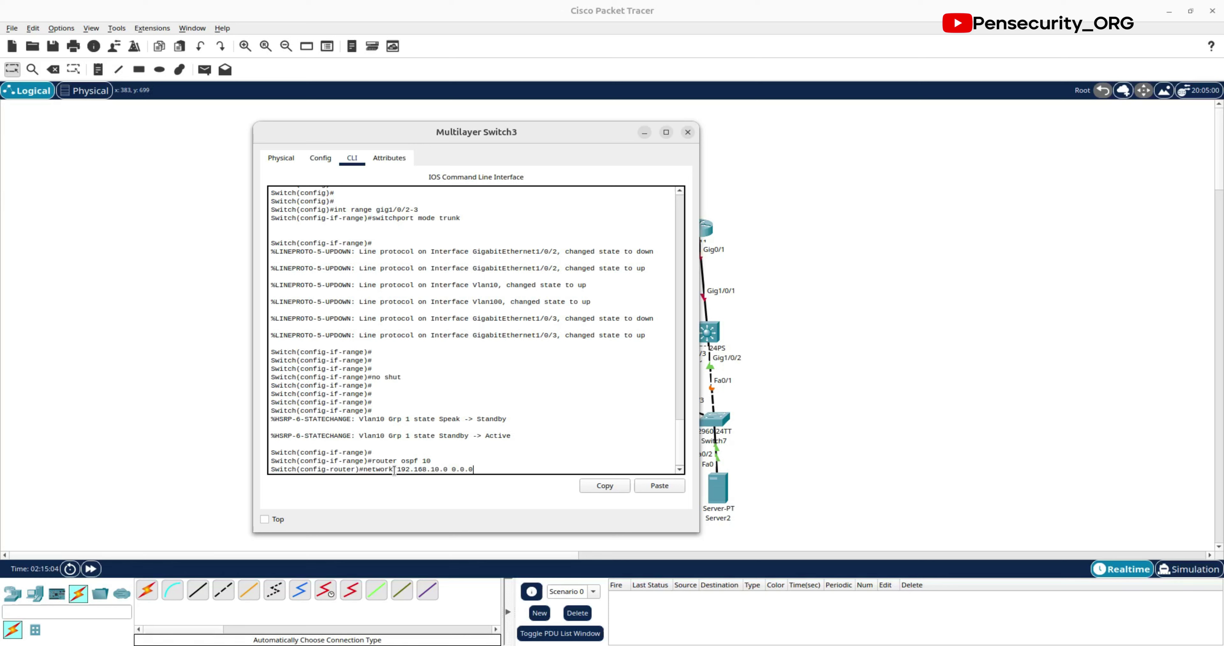
text(.26)
text(55 area 0)
key(Return)
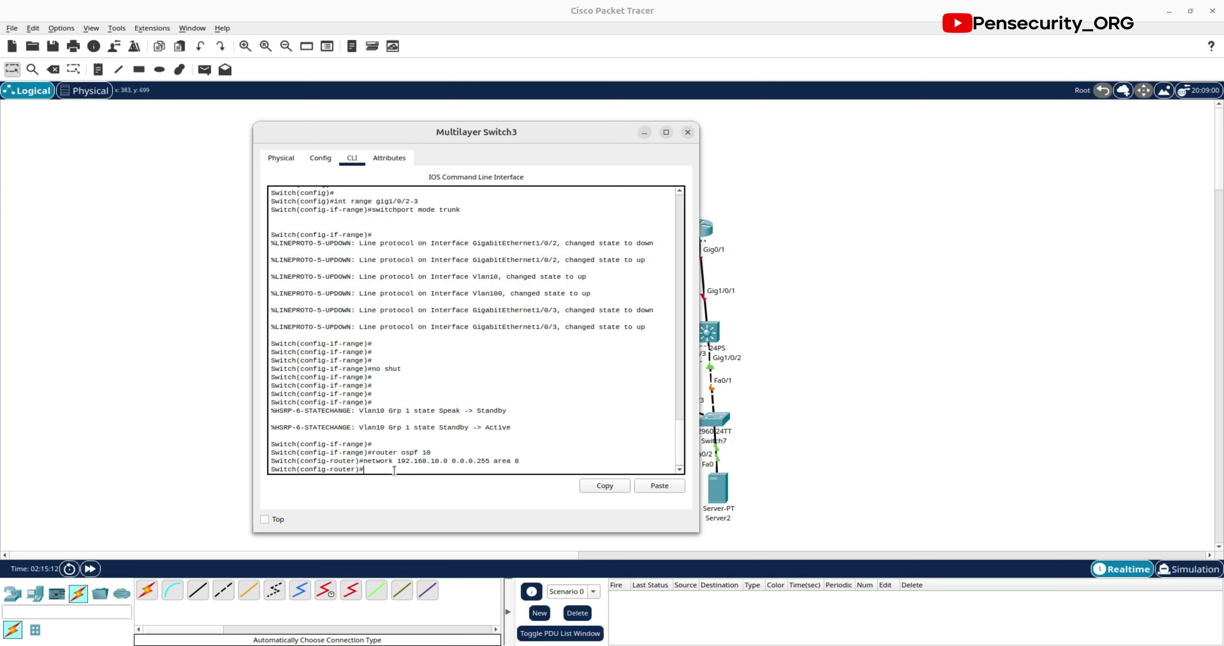
Step: Advertise network 192.168.100.0 with wildcard 0.0.0.255 in OSPF area 0
key(Up)
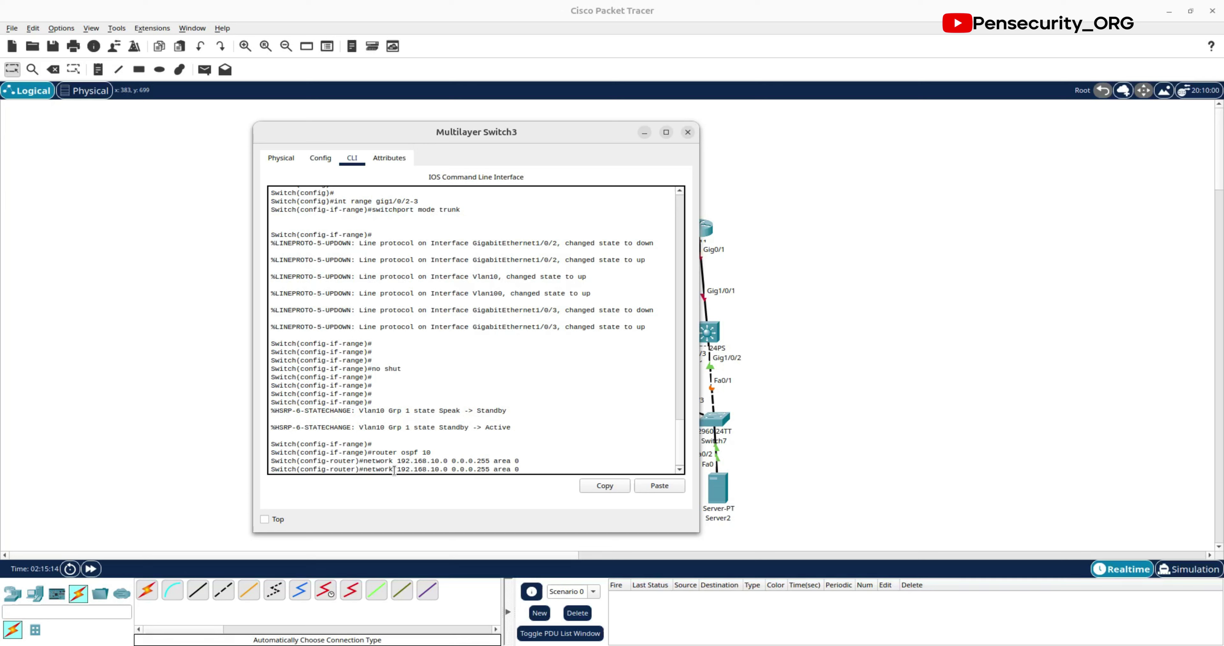
key(Left)
key(Left)
key(Left)
key(Left)
key(Left)
key(Left)
key(Left)
text(0)
key(Return)
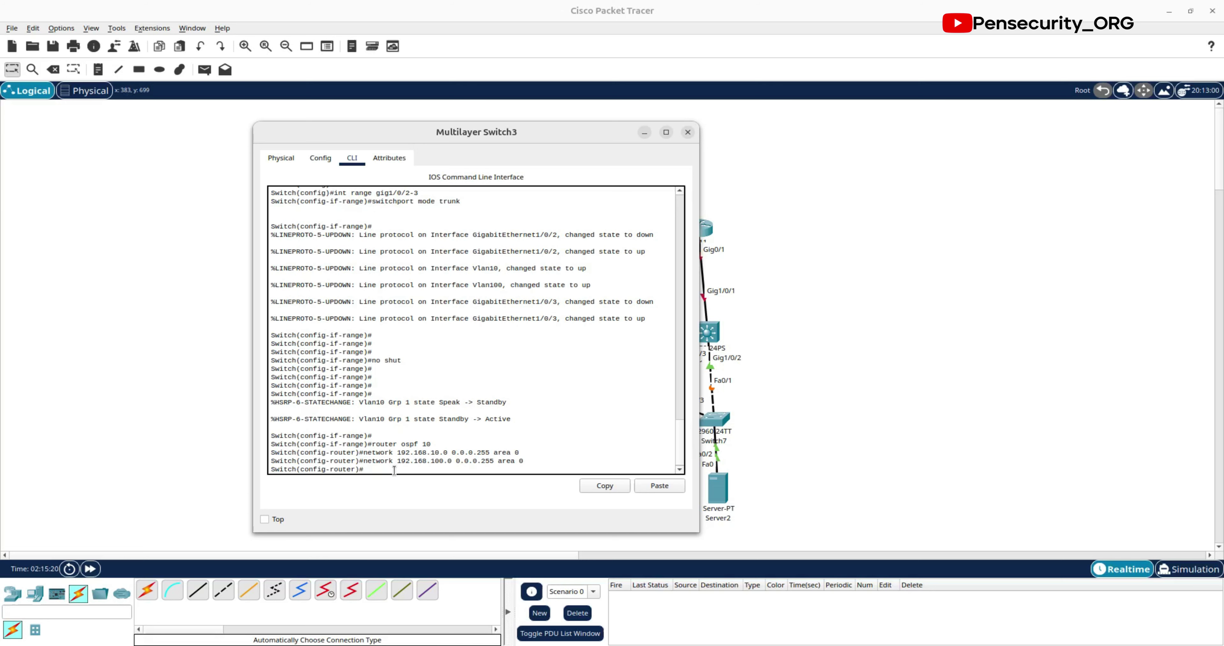
Step: Advertise network 192.168.99.0 with wildcard 0.0.0.3 in OSPF area 0
key(Up)
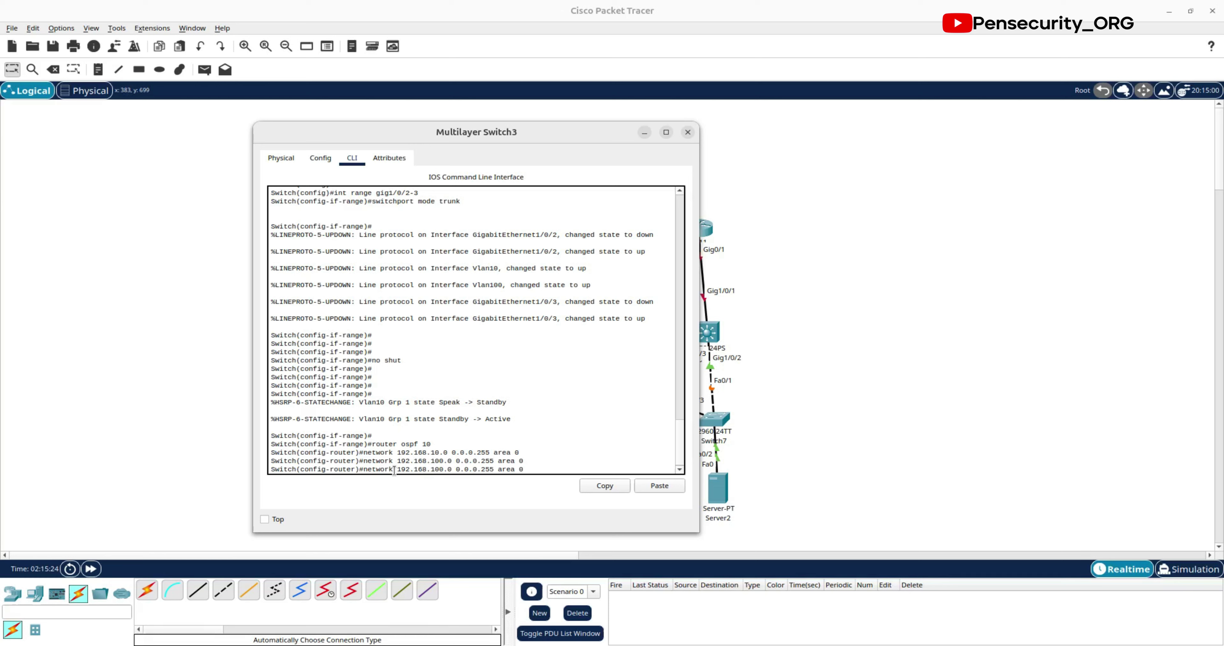
key(Left)
key(Left)
key(Left)
key(BackSpace)
key(BackSpace)
key(BackSpace)
text(3)
key(Left)
key(Left)
key(Left)
key(Left)
key(Left)
key(Left)
key(BackSpace)
key(BackSpace)
key(BackSpace)
text(99)
key(Return)
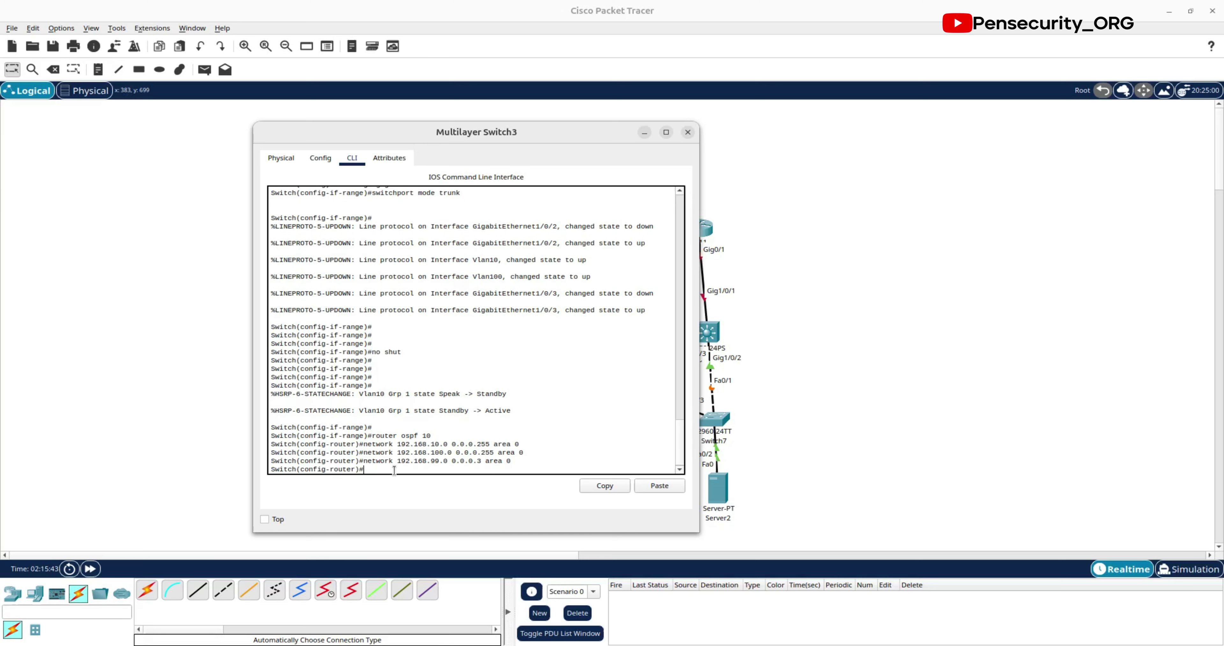
Step: Save the left-hand multilayer switch's running configuration with do wr and return to the topology
text(do wr)
key(Return)
key(Return)
key(Return)
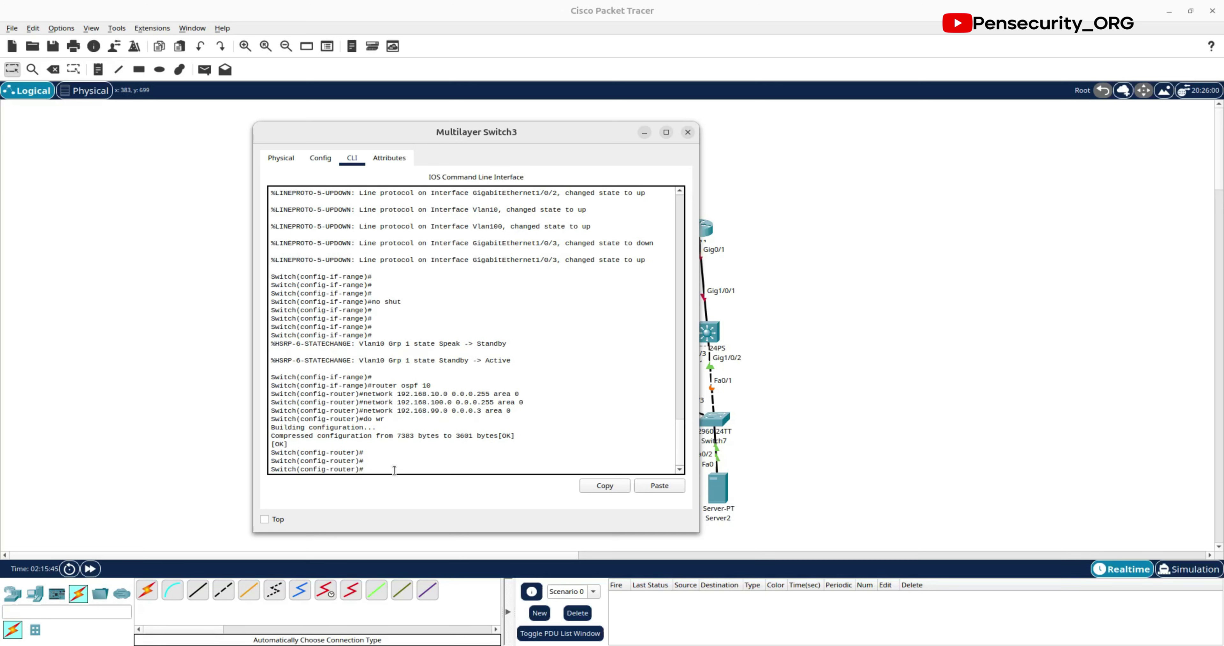
click(171, 309)
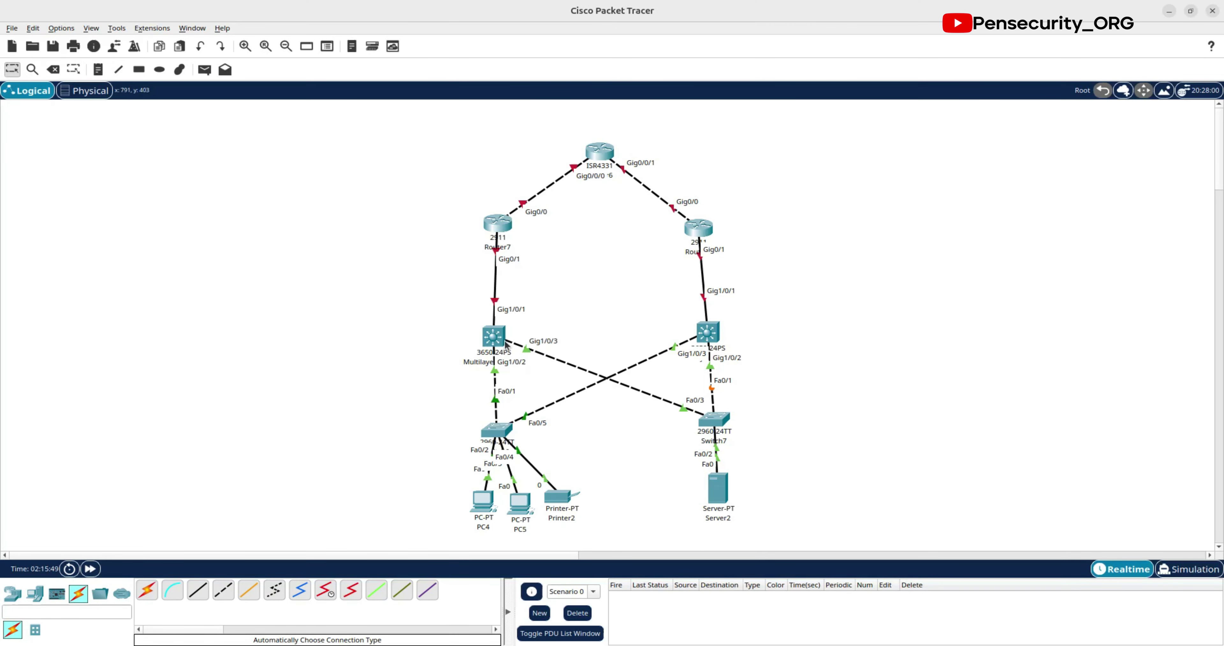
Step: Open the right-hand multilayer switch and enter interface configuration for GigabitEthernet1/0/1 on its command line
click(707, 335)
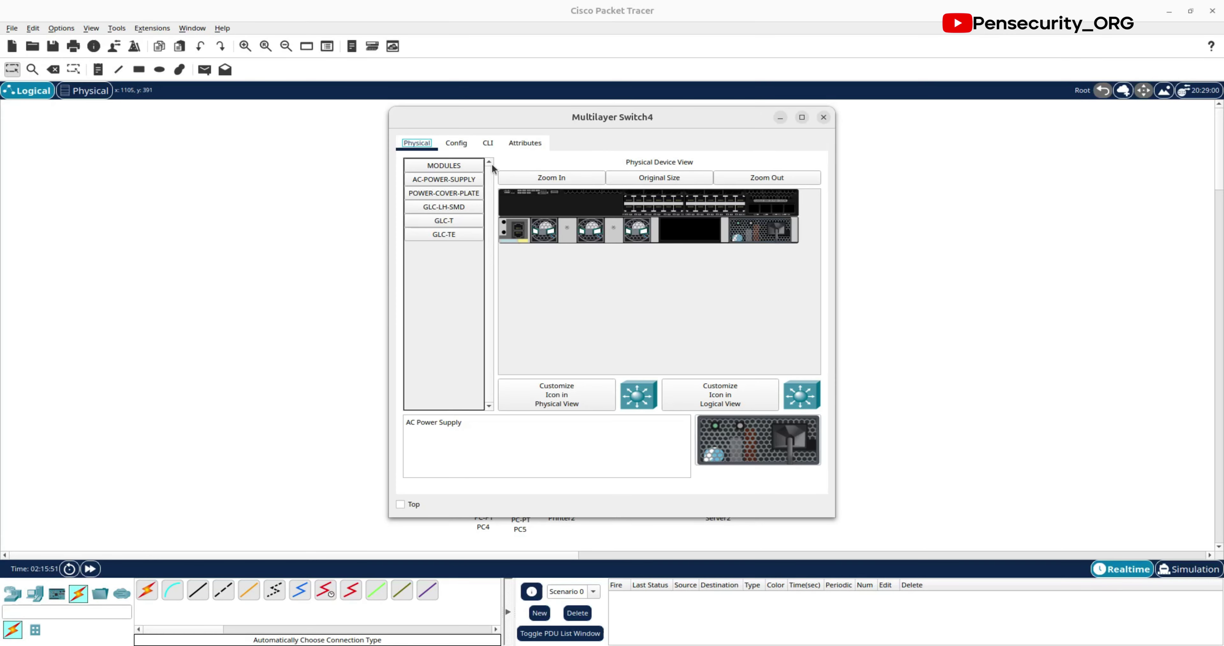
click(489, 144)
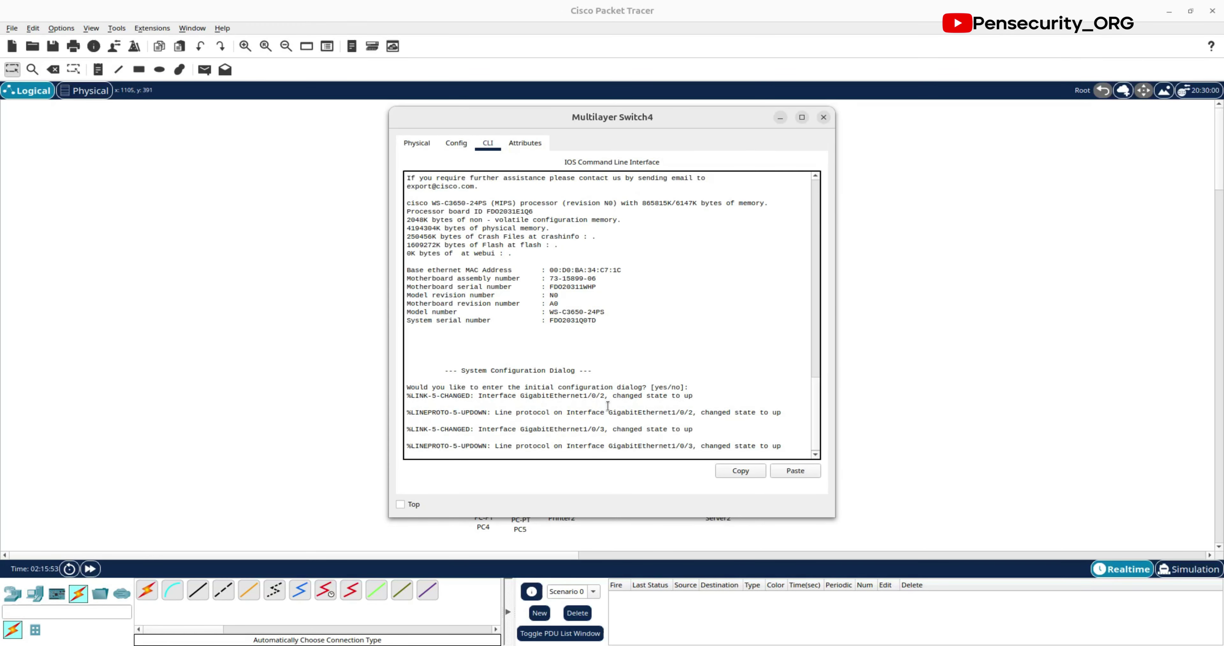
key(Return)
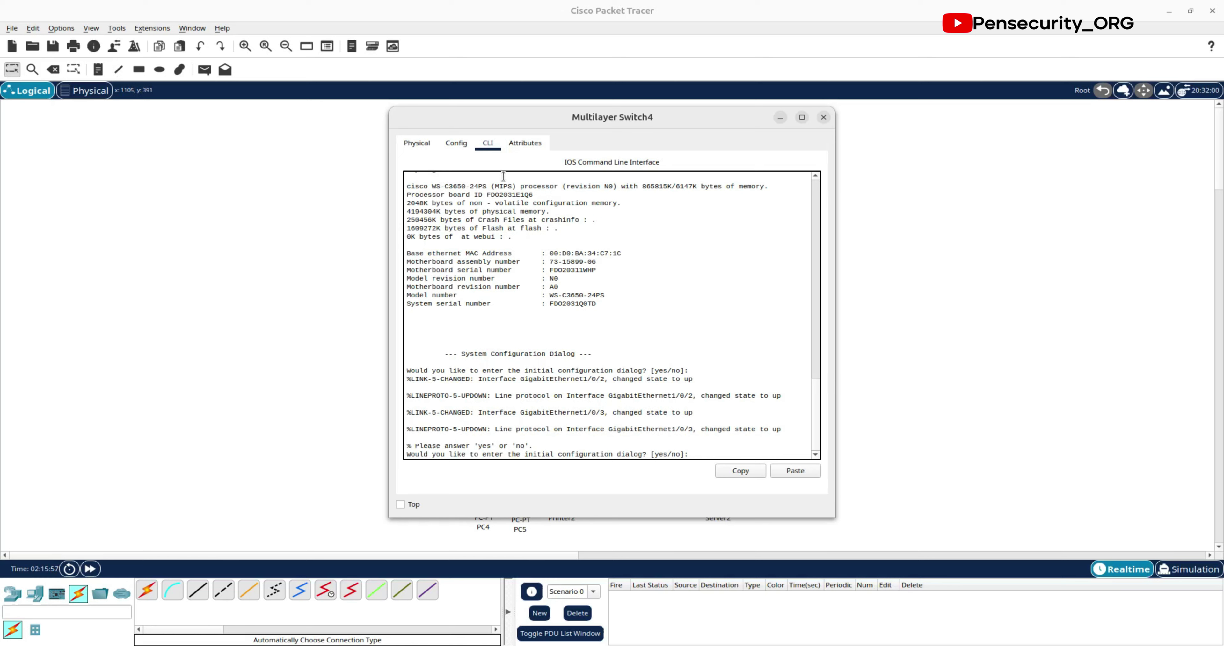
click(455, 147)
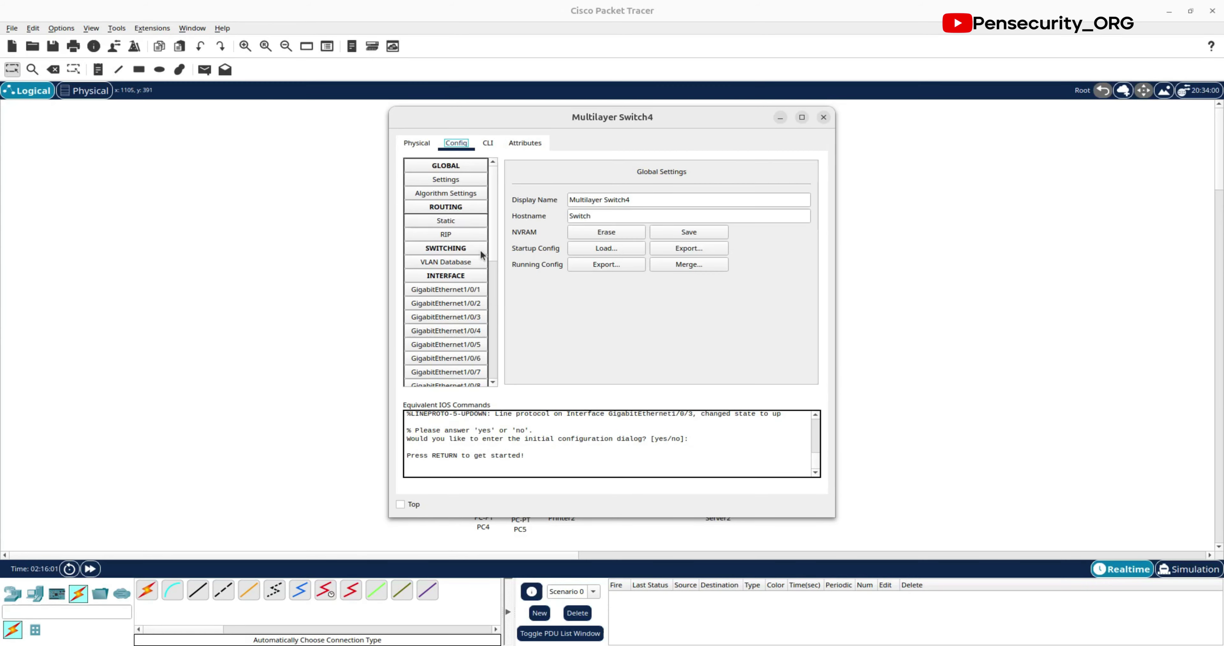
click(464, 290)
click(488, 143)
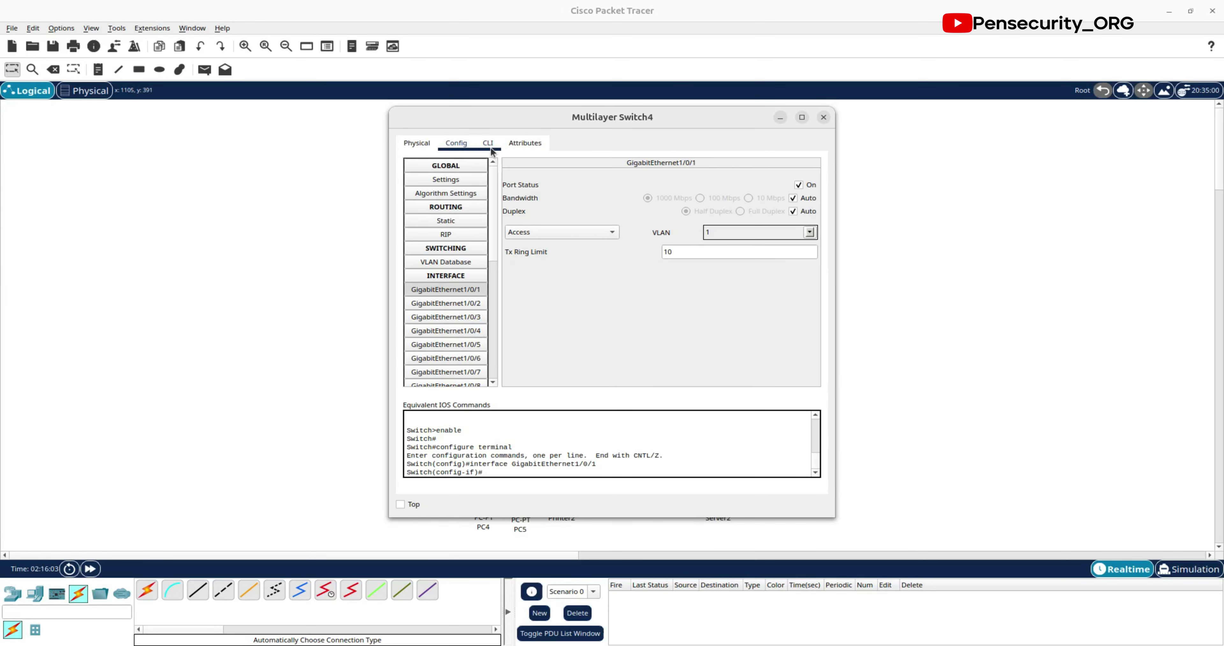
Step: Turn GigabitEthernet1/0/1 on the right-hand multilayer switch into a routed port with no switchport
text(no)
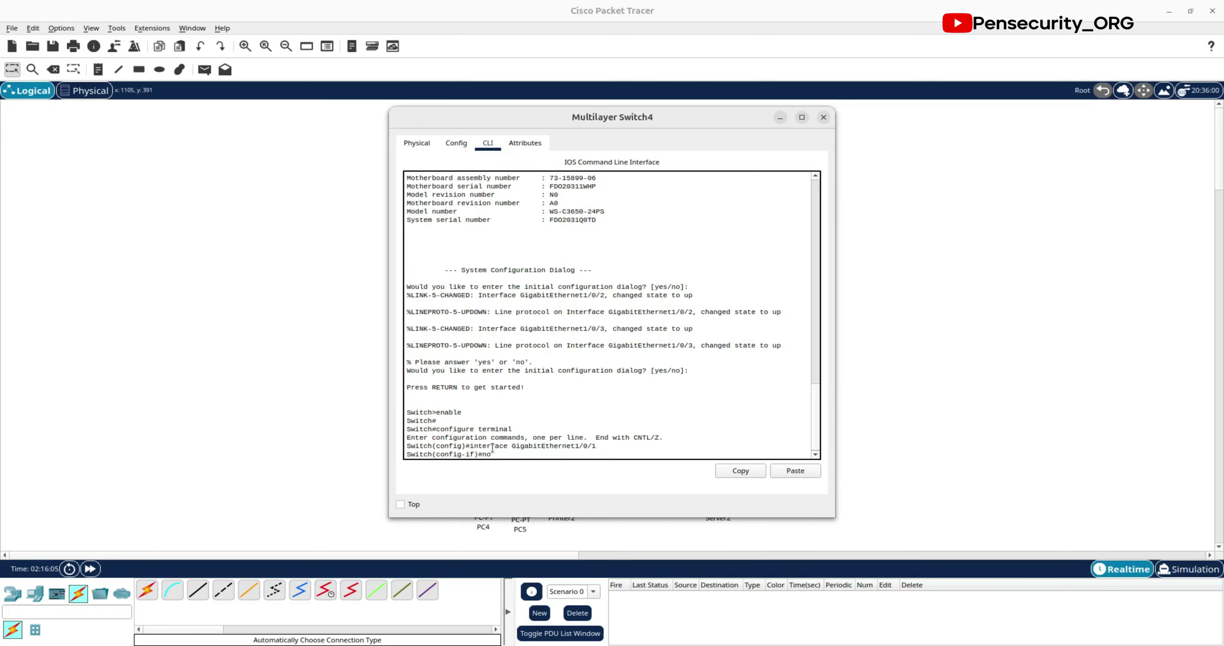
text( switchport)
key(Return)
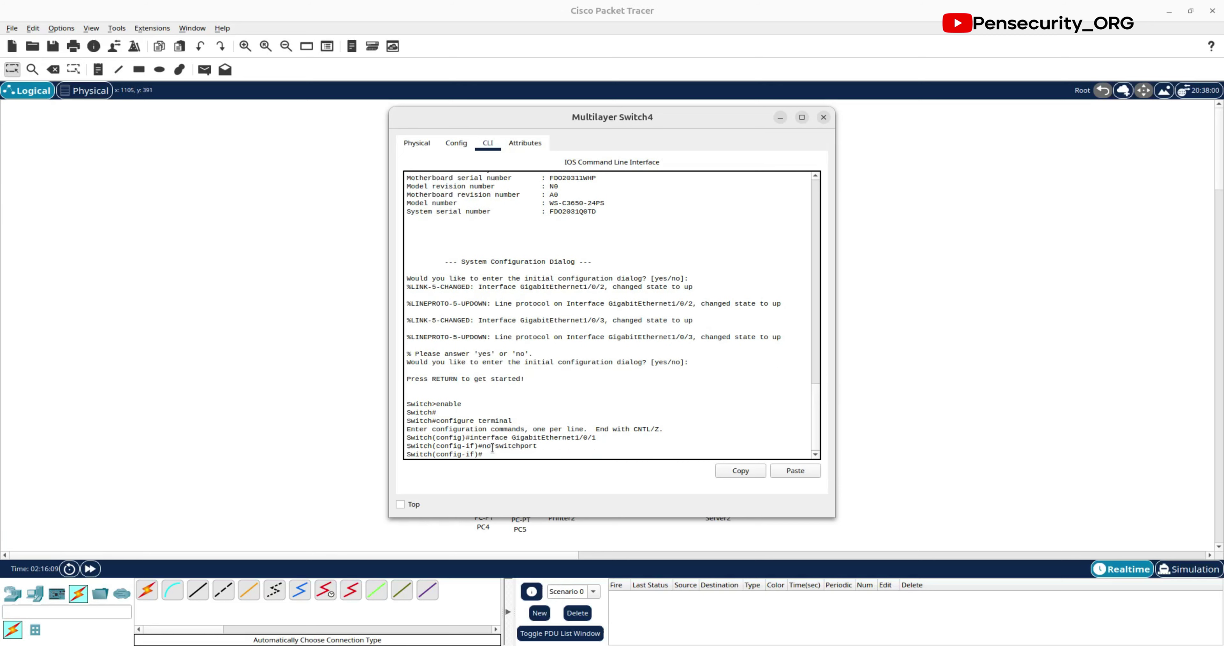
key(Return)
key(Return)
click(451, 143)
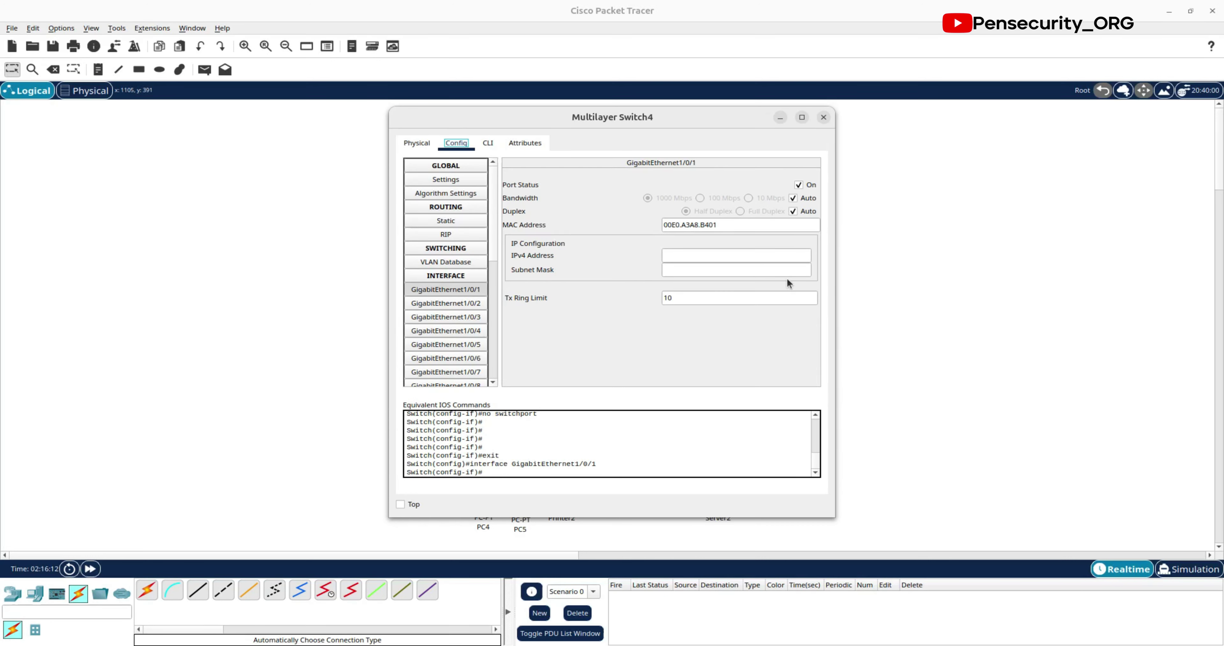
Step: Assign 192.168.99.6 with mask 255.255.255.252 to GigabitEthernet1/0/1, enable the port, and return to global configuration mode
click(488, 142)
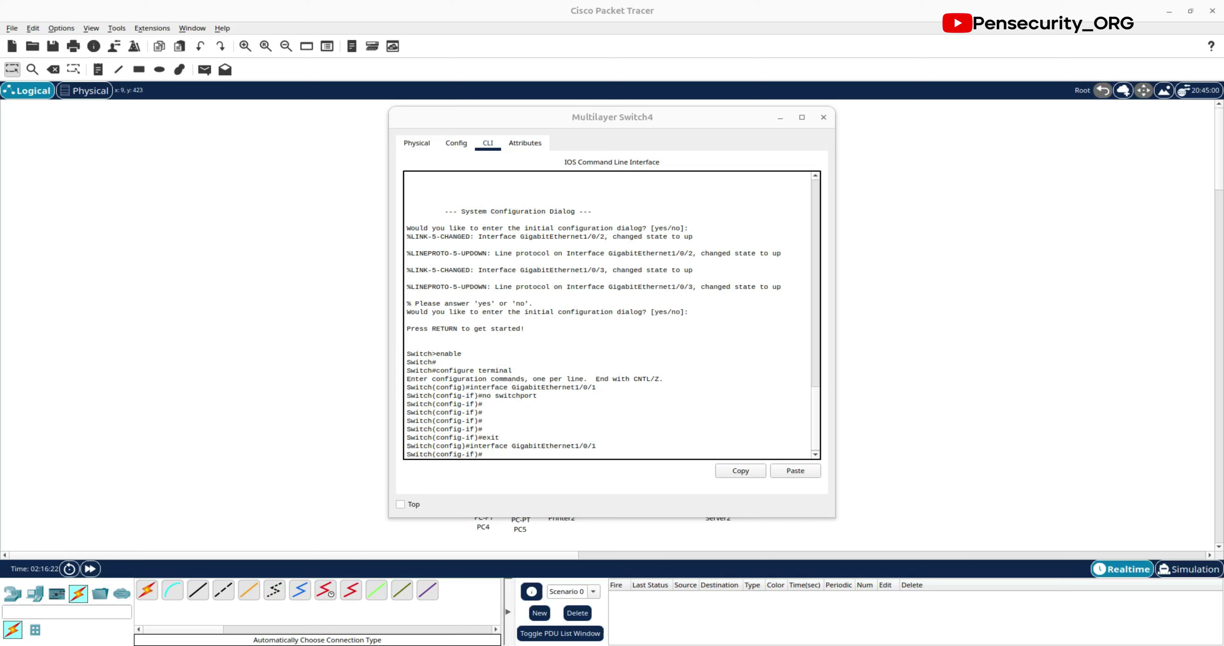
click(489, 449)
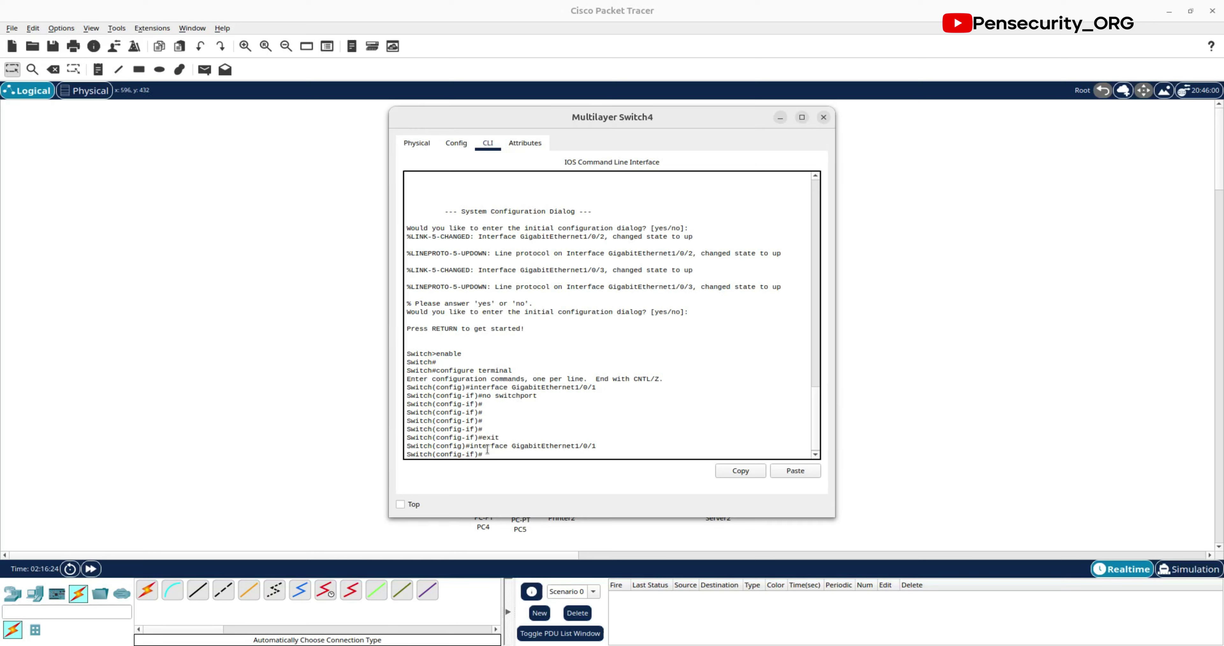
right_click(490, 452)
click(522, 473)
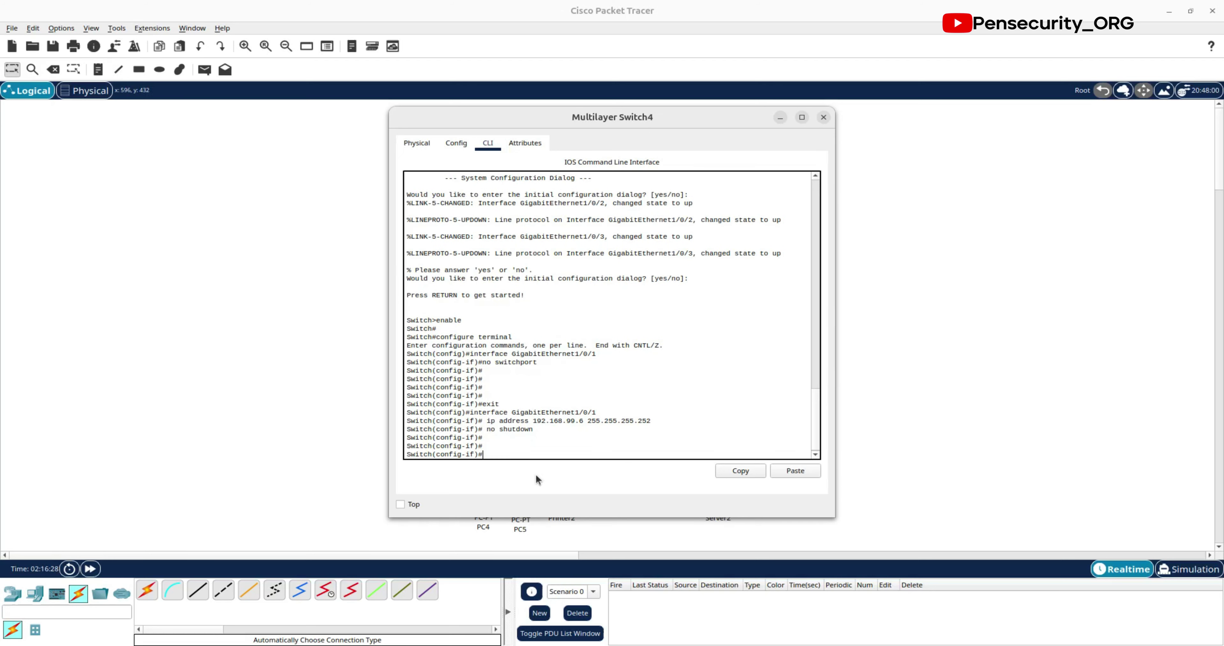
text(ex)
key(Return)
key(Return)
key(Return)
key(Return)
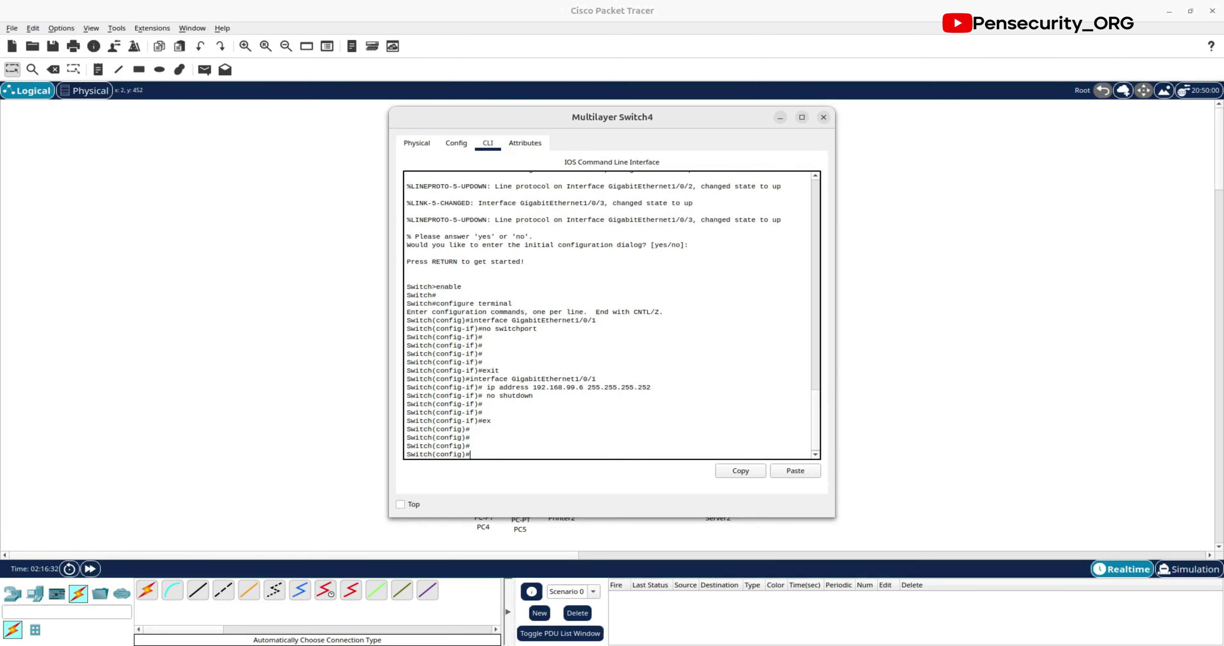
Step: Create VLAN 10 named USERS and VLAN 100 named SERVERS on the right-hand multilayer switch from the prepared commands
key(alt+Tab)
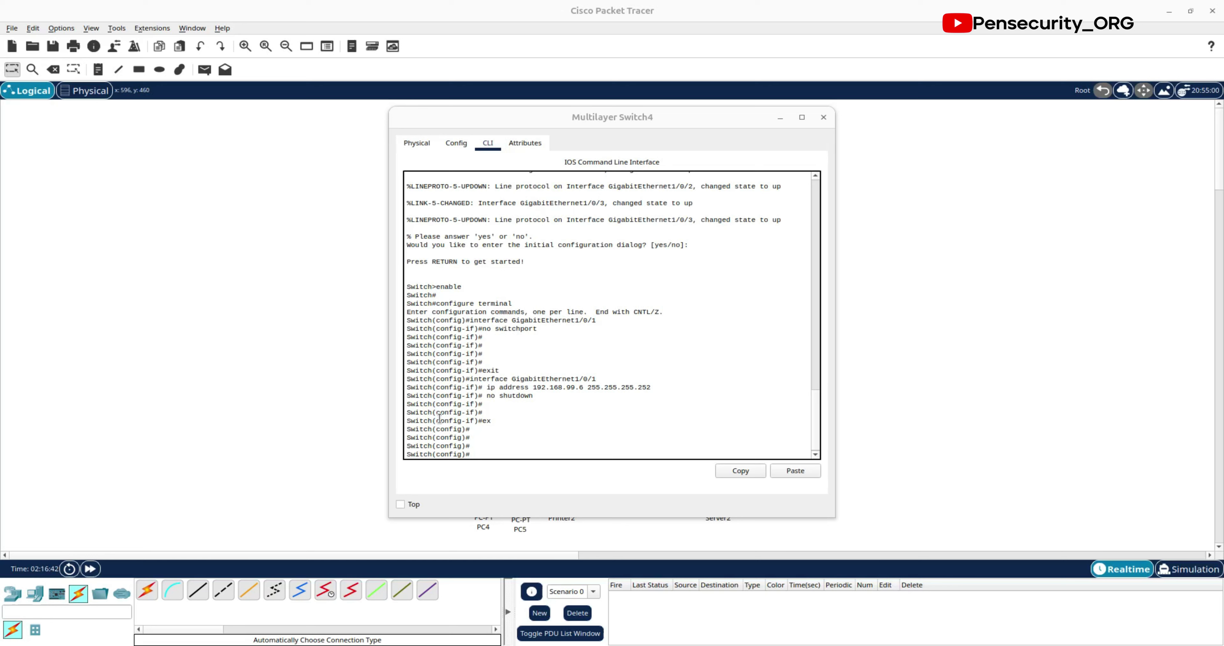
right_click(511, 453)
click(538, 477)
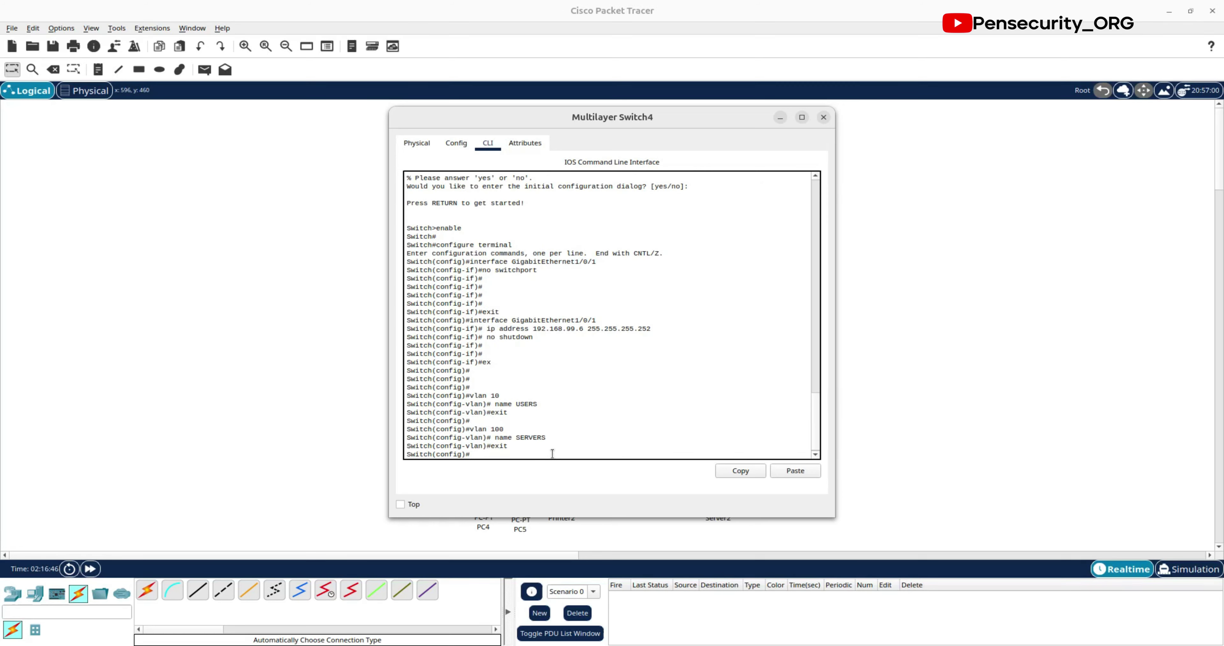
key(Return)
key(Return)
key(Return)
text(ex)
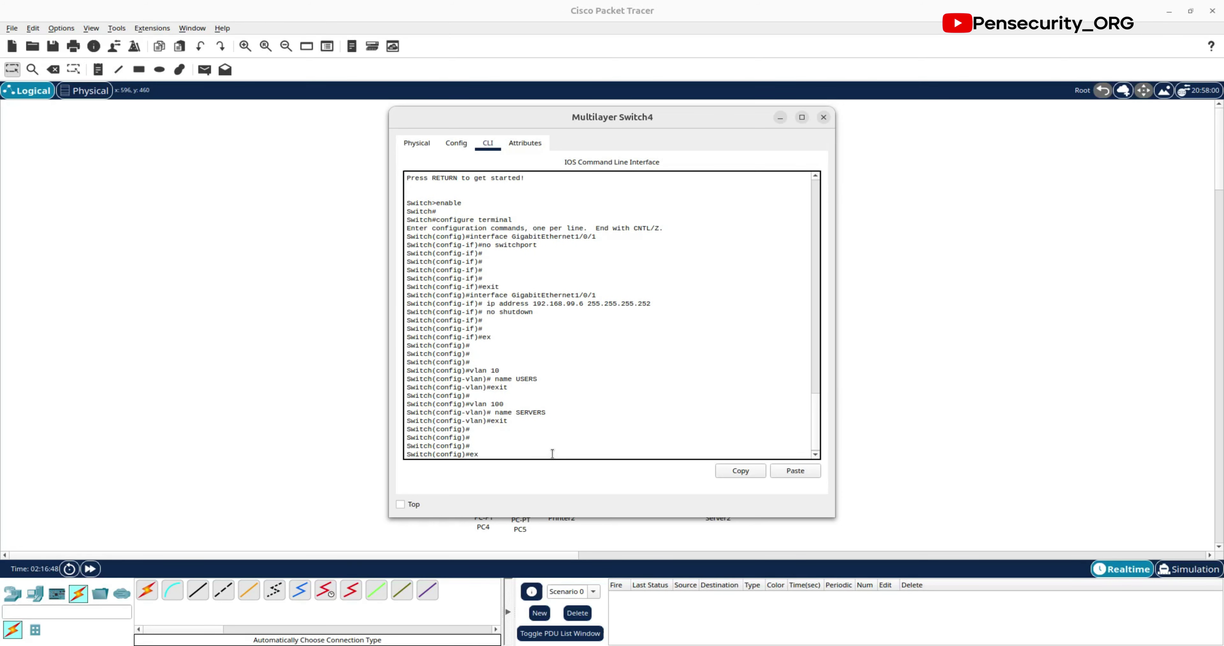
key(BackSpace)
key(BackSpace)
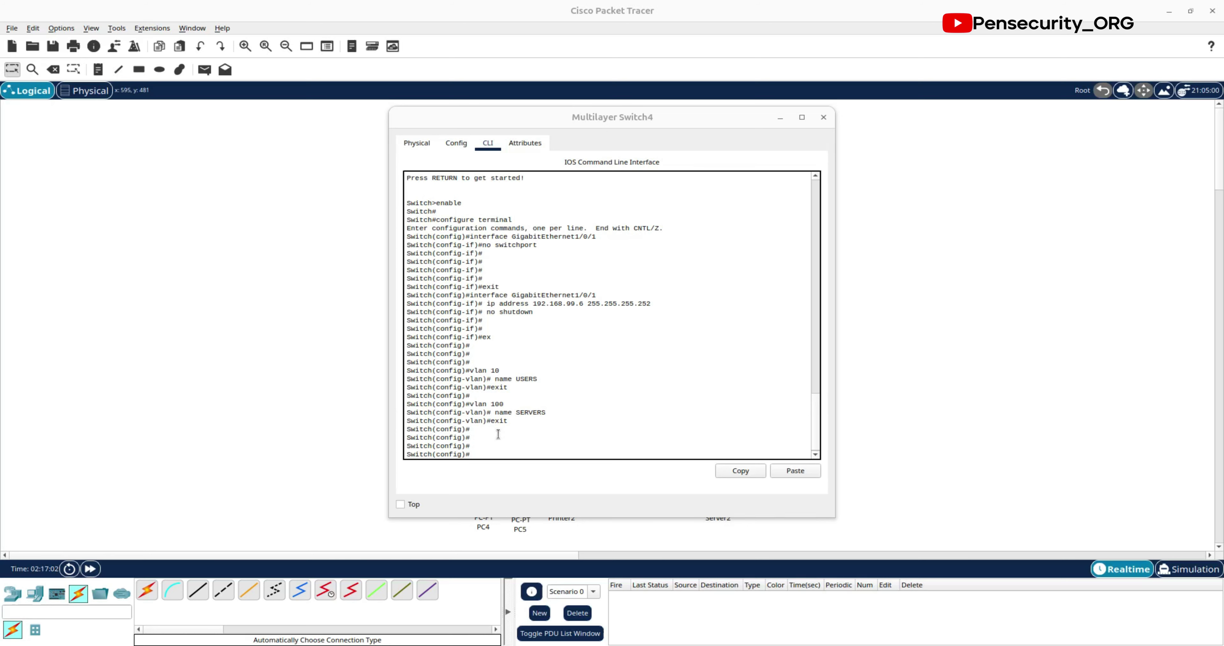
Step: Configure interface VLAN 10 with address 192.168.10.2, mask 255.255.255.0, HSRP group 1 virtual IP 192.168.10.254 and priority 100
right_click(502, 448)
click(525, 467)
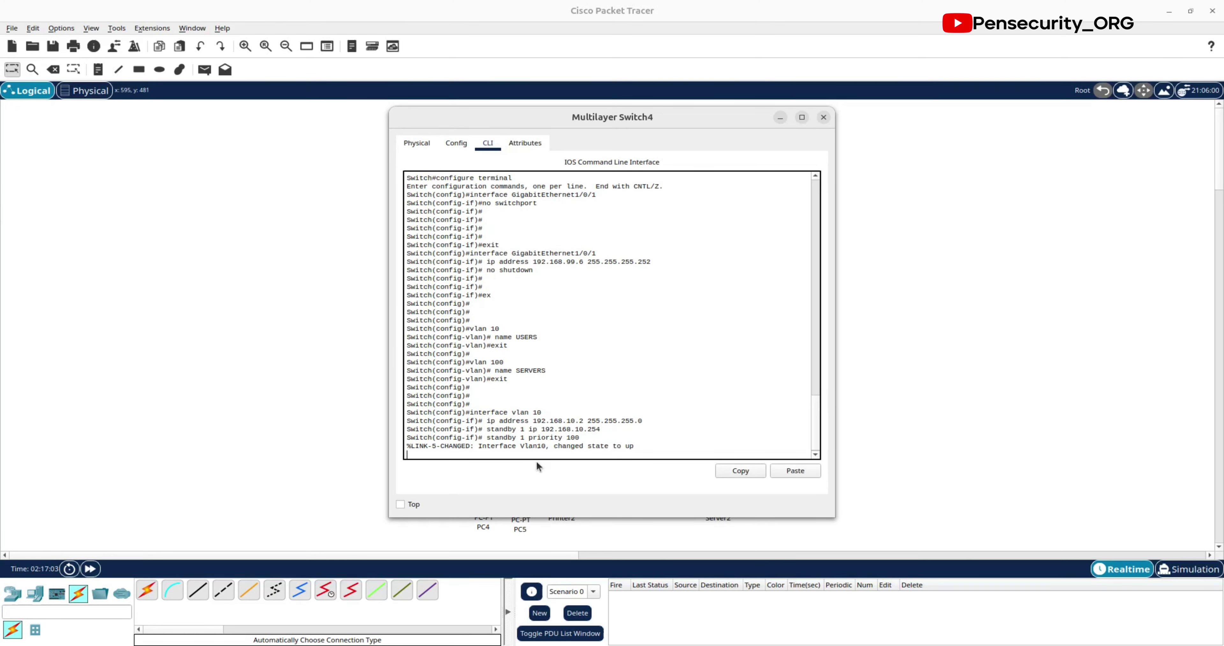
key(Return)
key(Return)
key(Return)
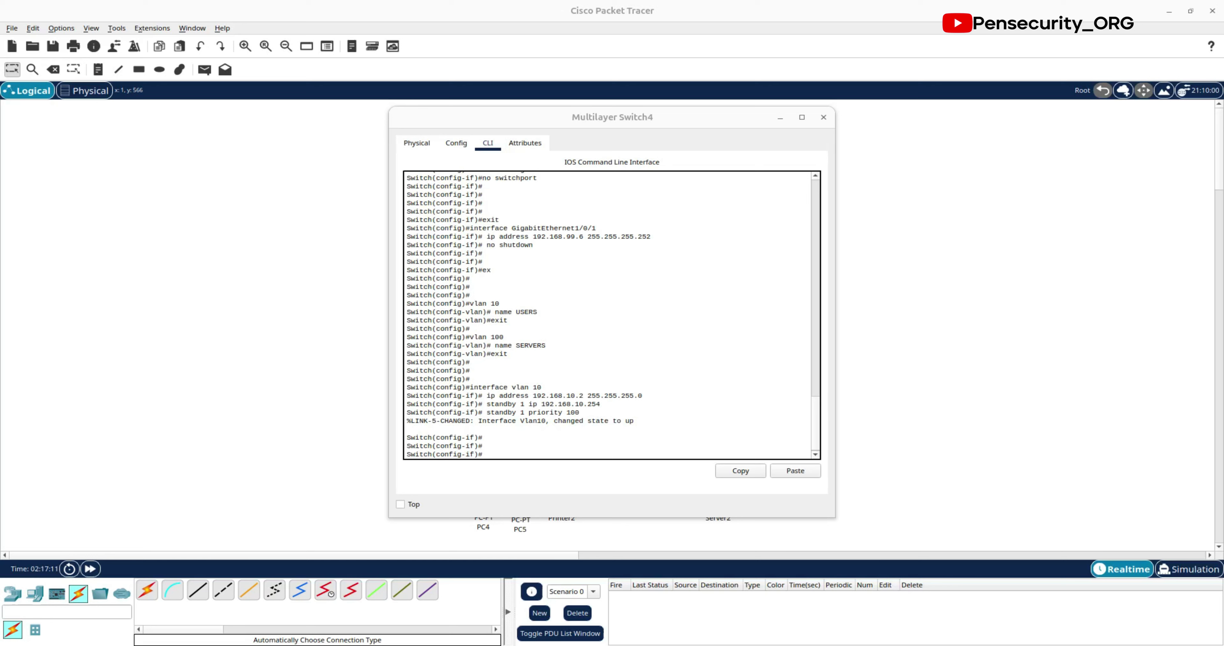
Step: Set the DHCP relay helper address on the right-hand multilayer switch's VLAN 10 interface to 192.168.100.10
right_click(498, 452)
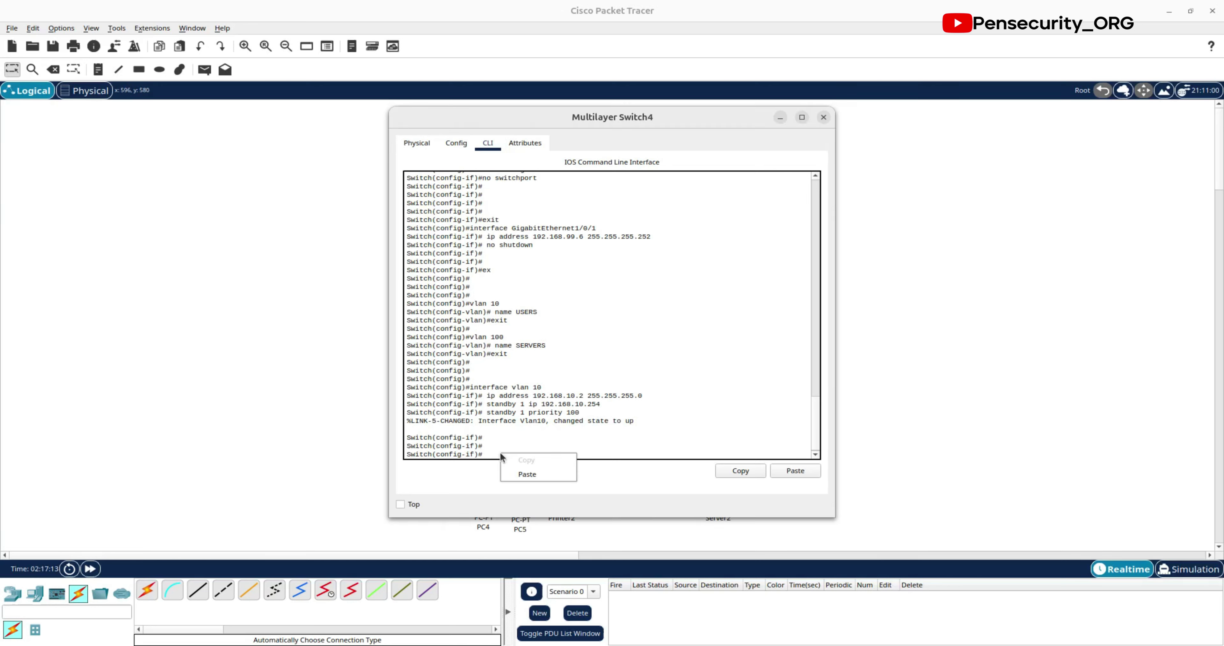
click(527, 474)
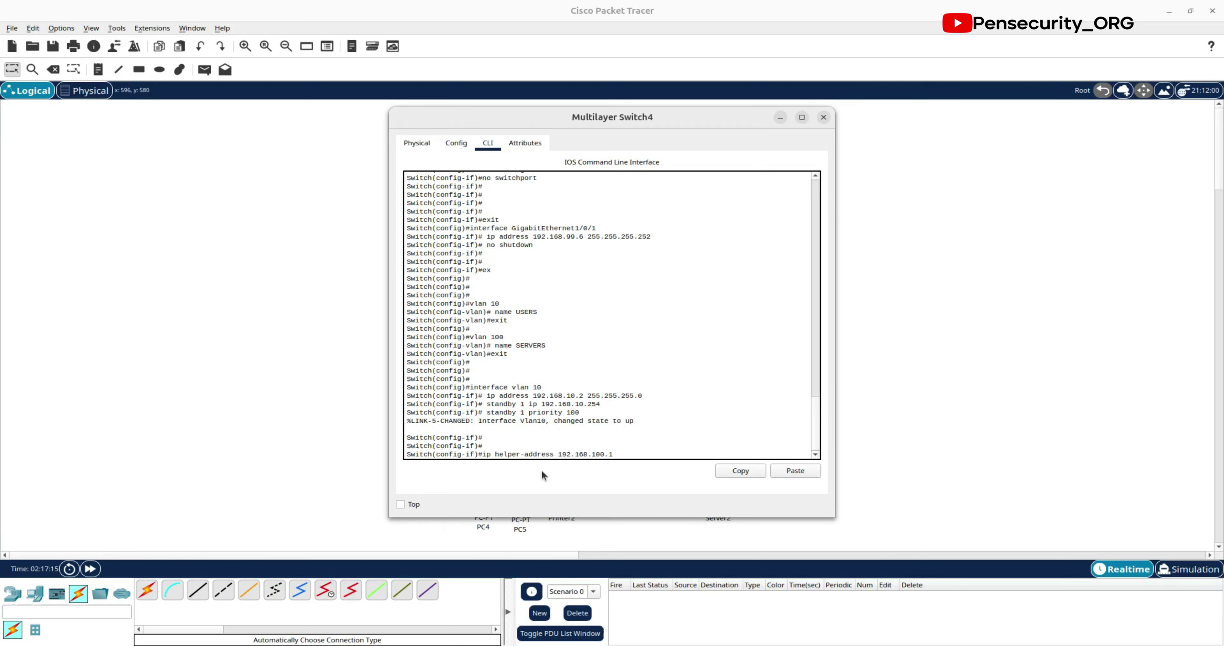
key(Return)
key(Return)
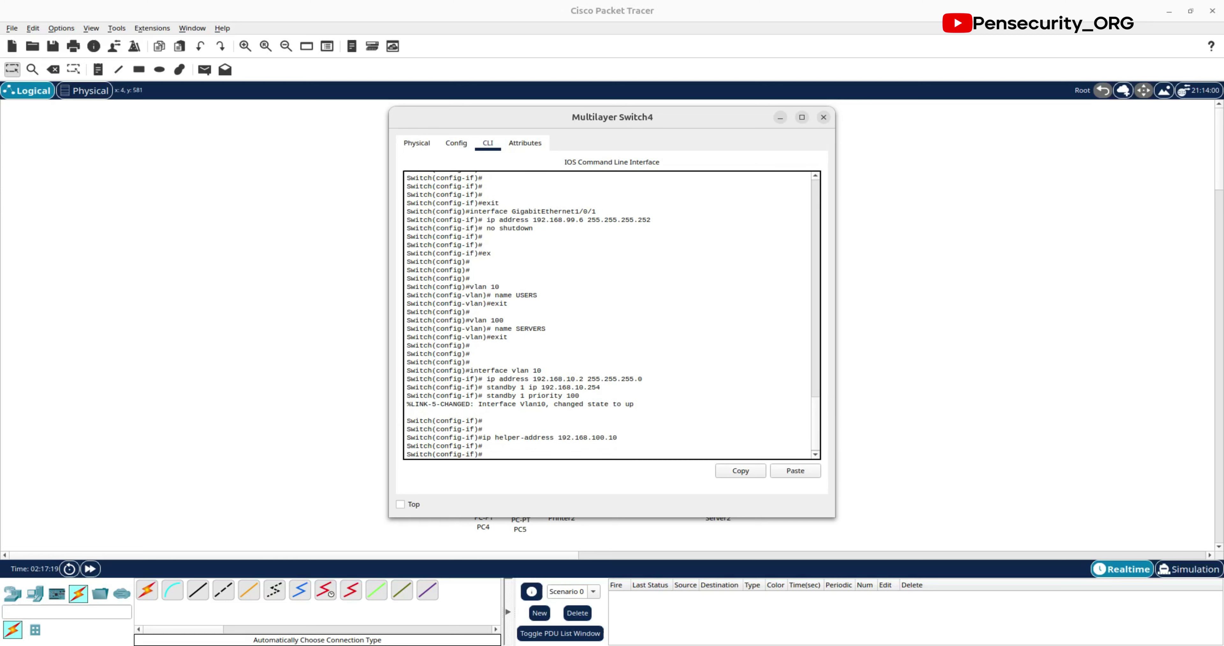
key(alt+Tab)
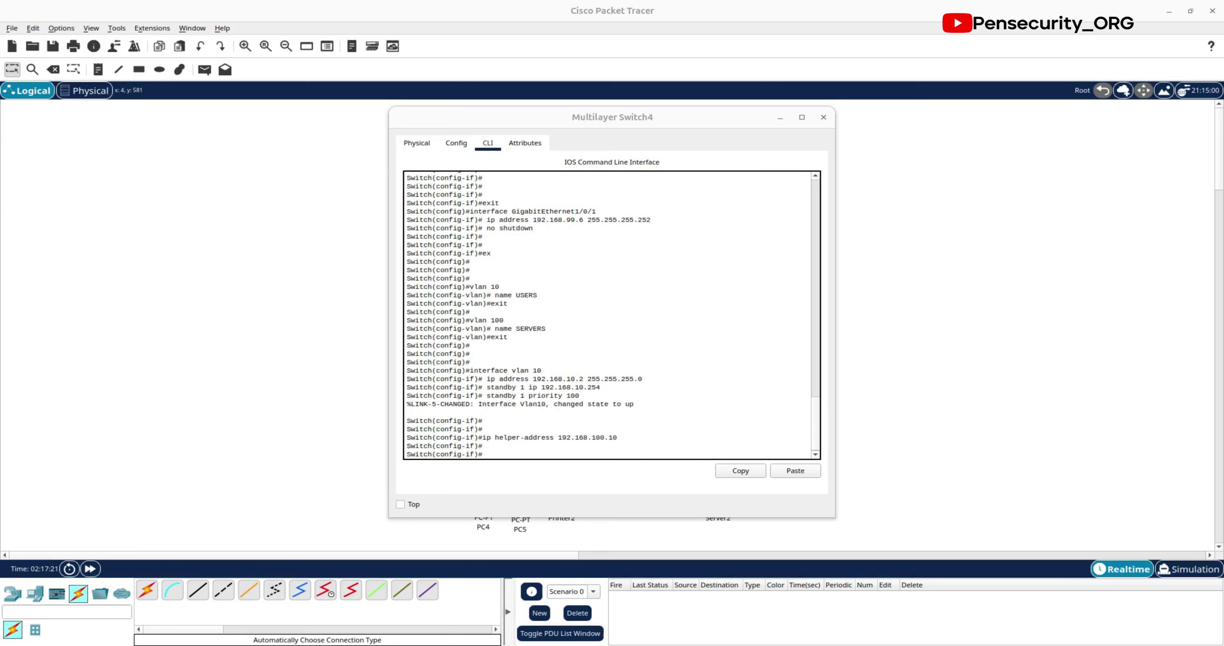
click(497, 450)
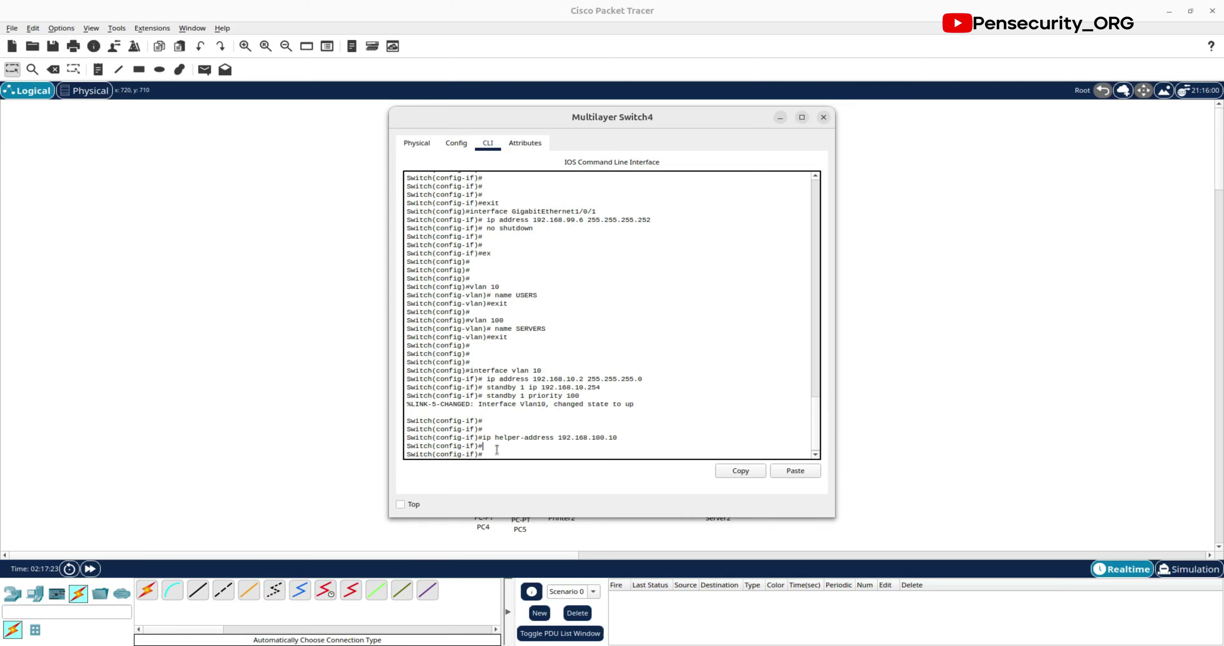
Step: Enable the VLAN 10 interface on the right-hand multilayer switch with the no shutdown command
right_click(498, 450)
click(524, 471)
key(Return)
key(Return)
key(Return)
key(Return)
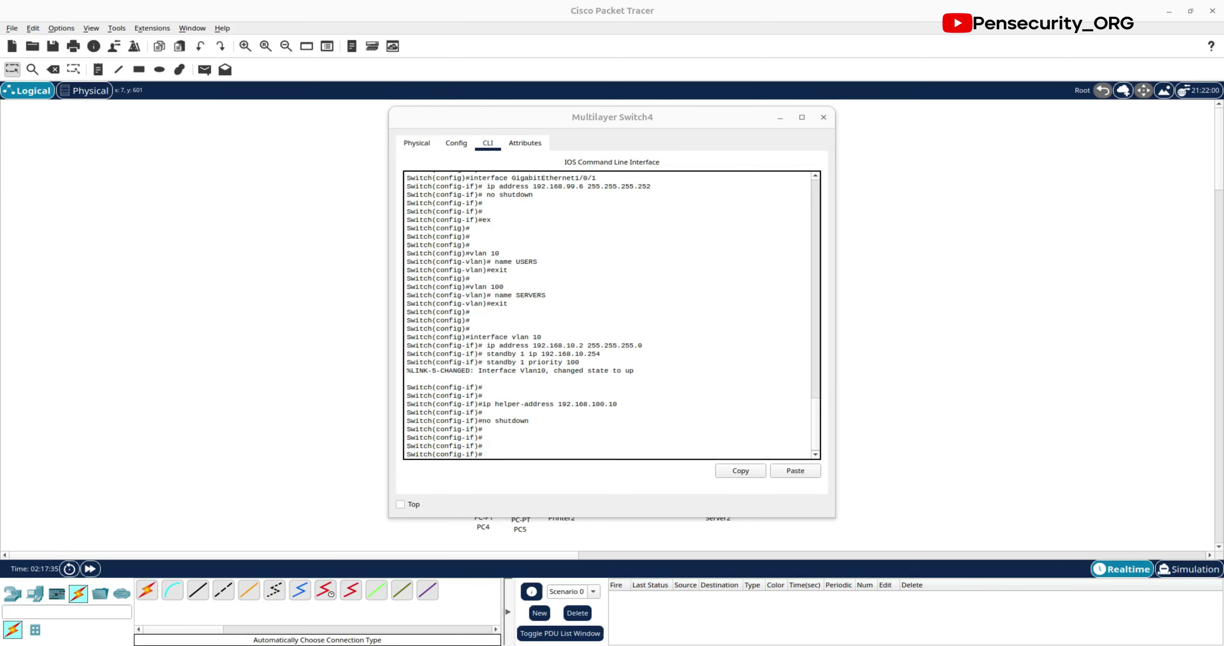
Step: Configure interface VLAN 100 with address 192.168.100.3 and mask 255.255.255.0, enable it, and close the switch's window
right_click(497, 452)
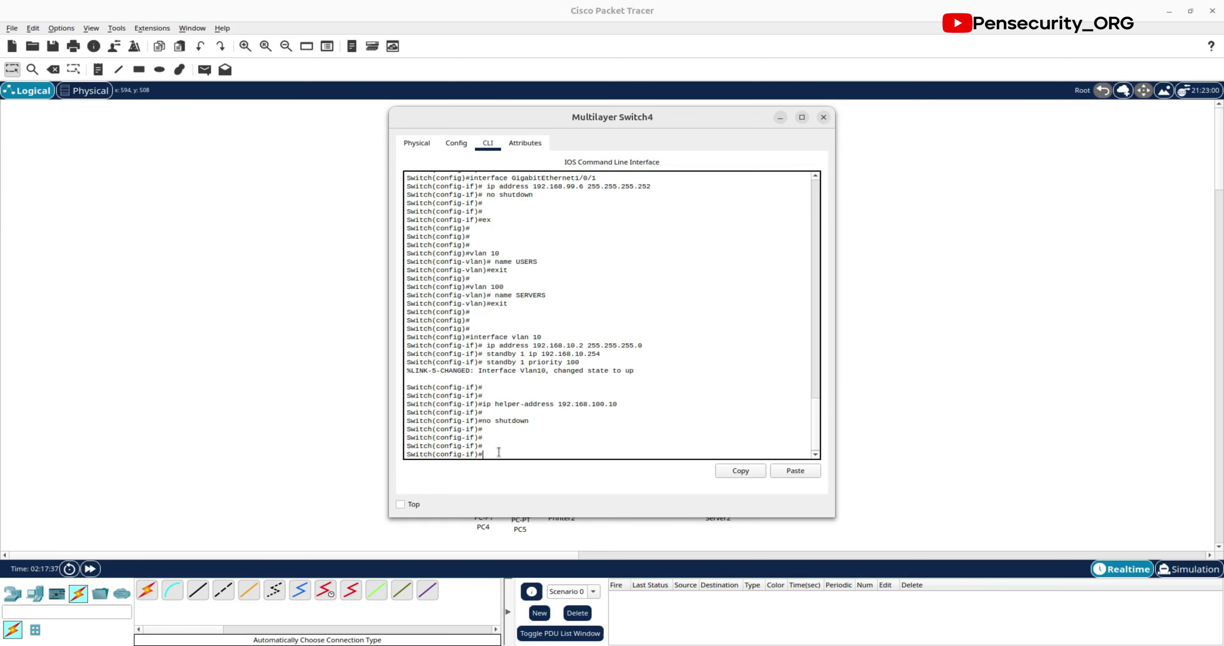
click(528, 472)
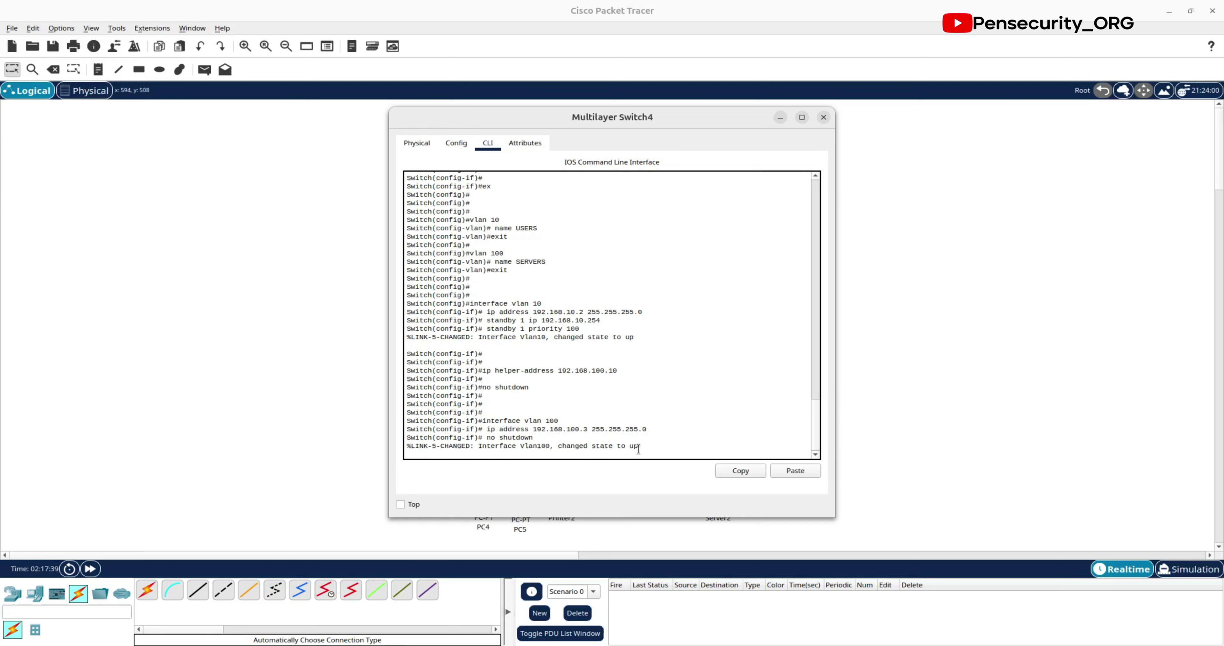
key(Return)
key(Return)
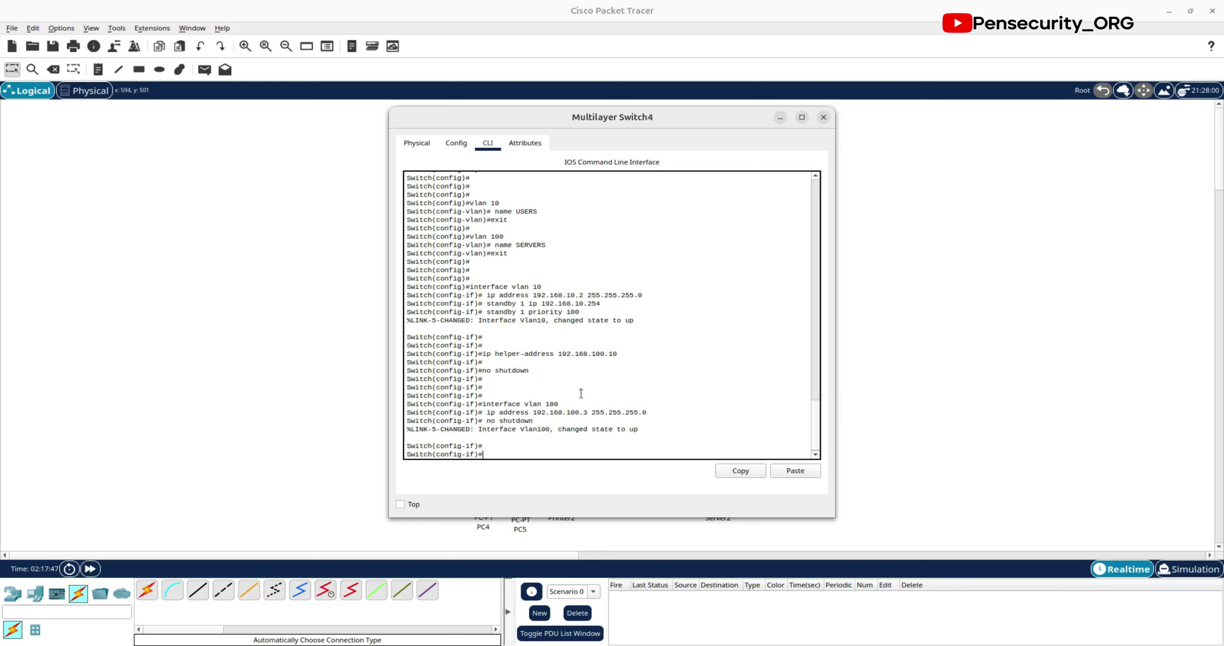
key(alt+F4)
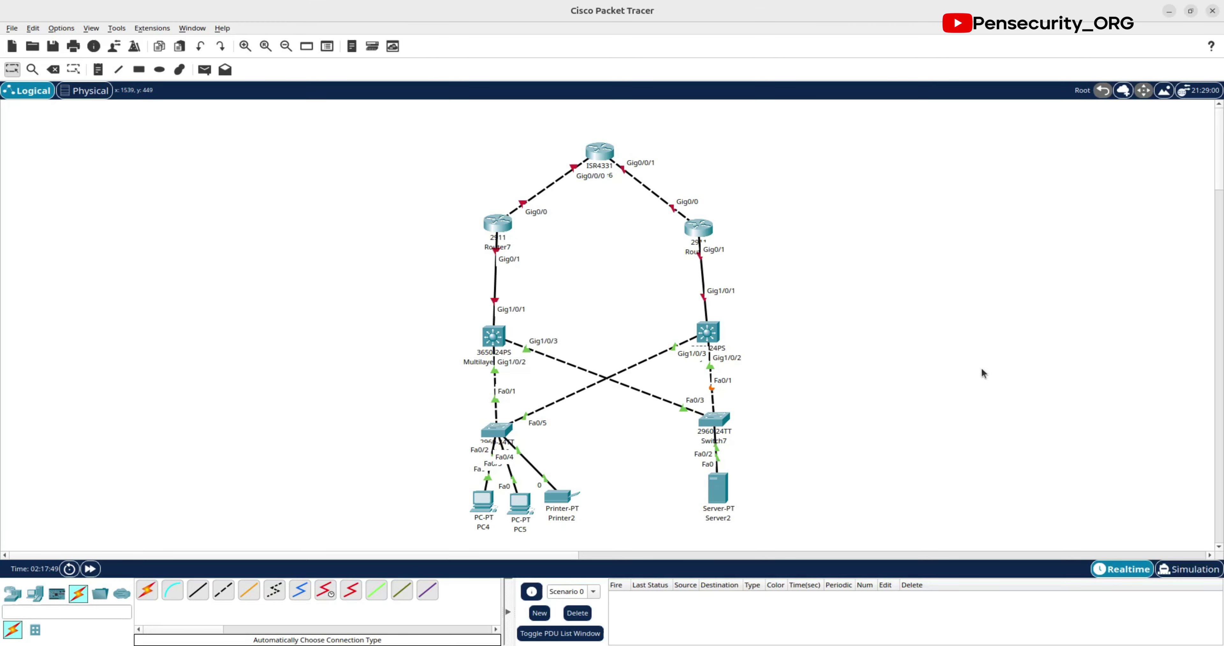
Step: Copy the "int range gig1/0/2-3" command from the left-hand multilayer switch's CLI history
click(497, 345)
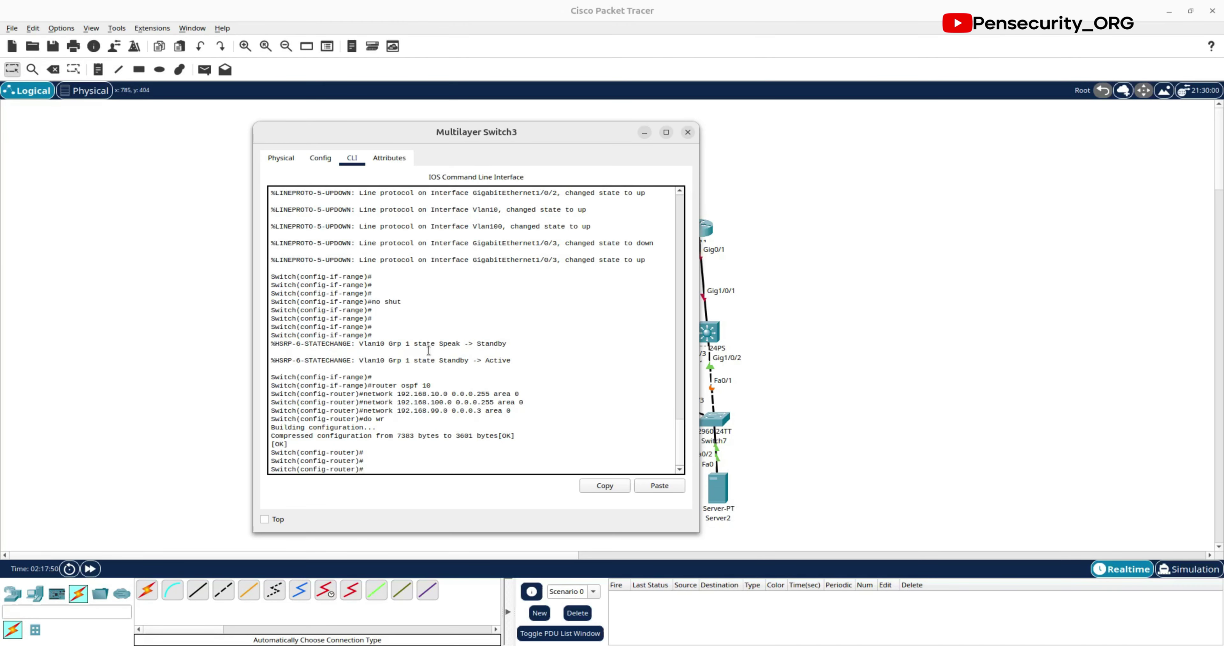
scroll(430, 352, up, 6)
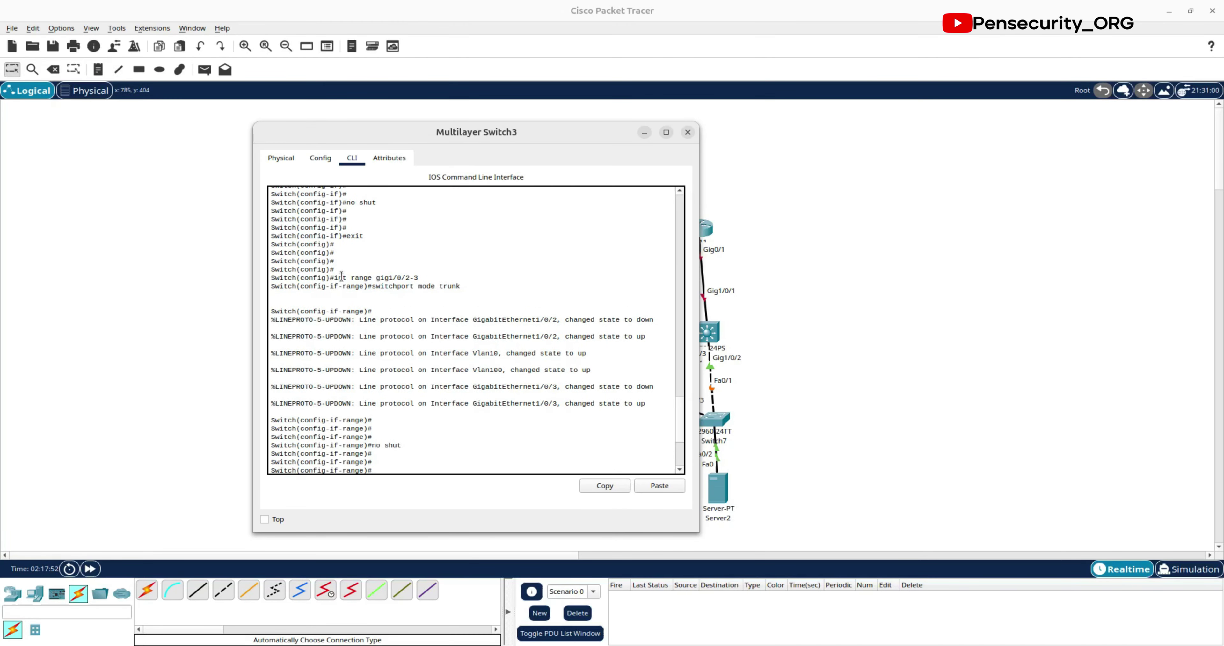
drag(336, 278, 420, 278)
key(ctrl+c)
click(421, 277)
click(353, 283)
right_click(408, 276)
click(429, 282)
click(774, 328)
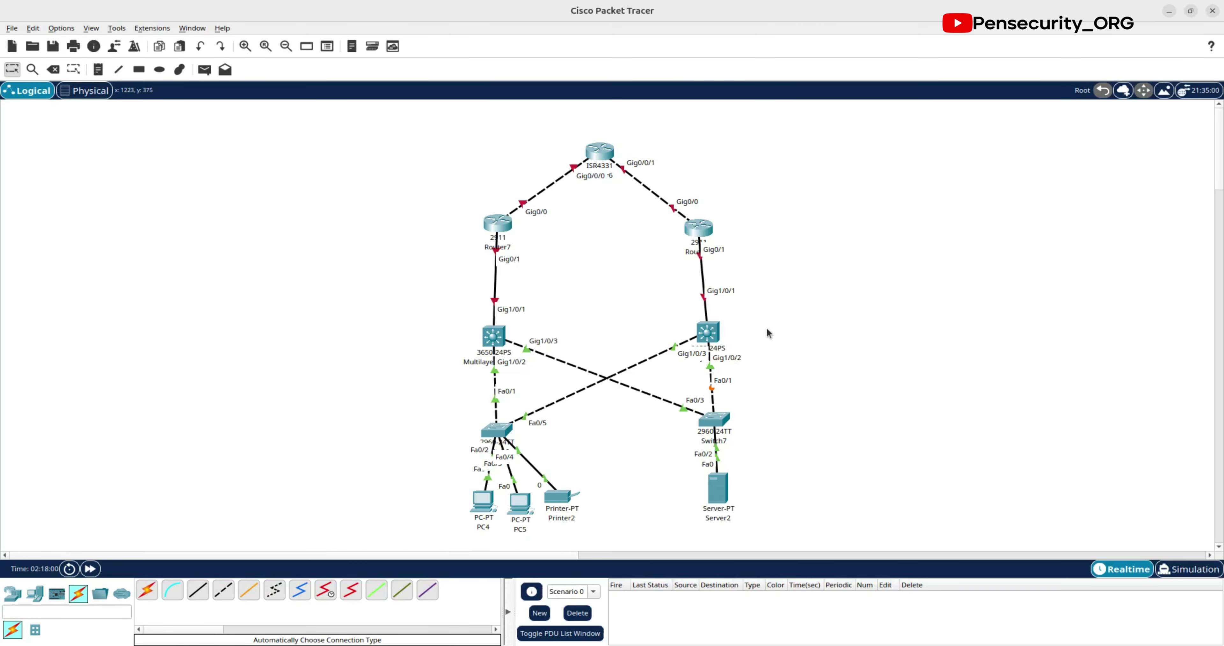
Step: Leave the VLAN 100 interface on the right-hand multilayer switch and enter interface range gig1/0/2-3
click(694, 336)
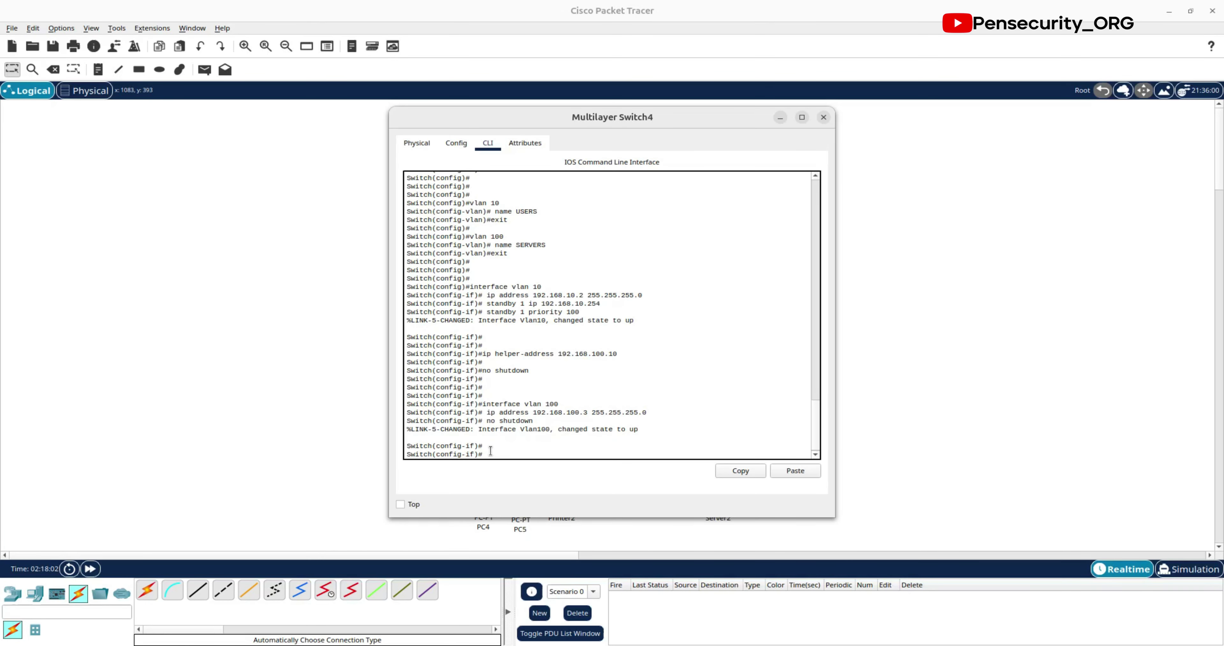
text(ex)
key(Return)
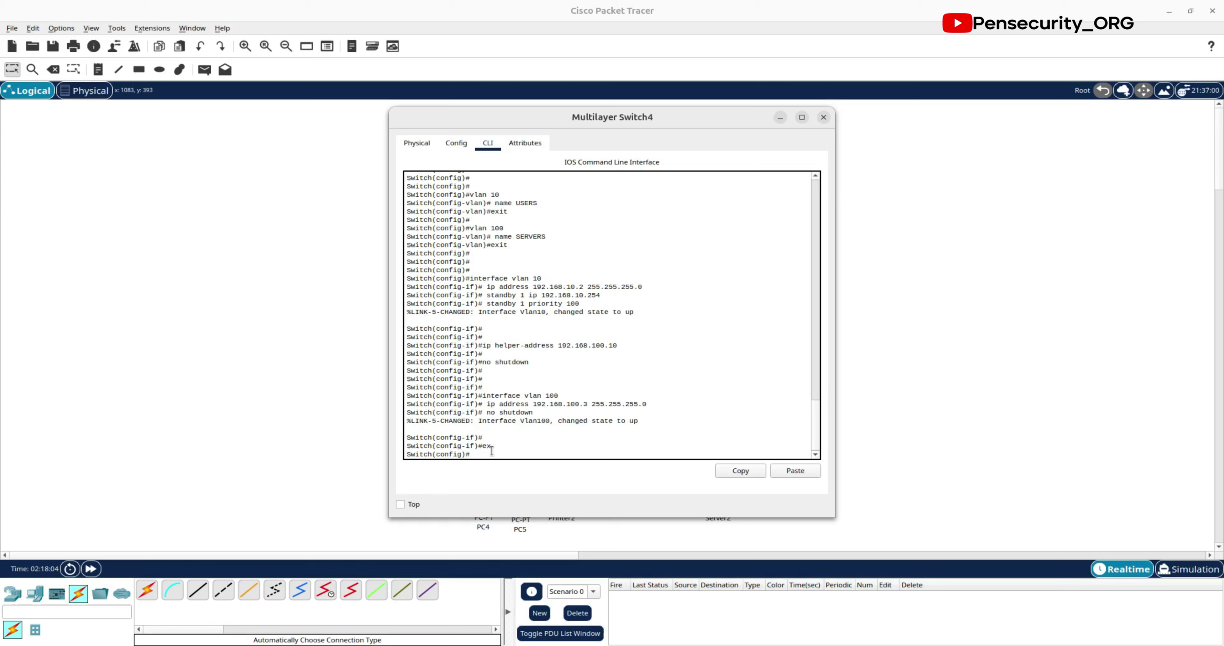
right_click(490, 450)
click(512, 475)
key(Return)
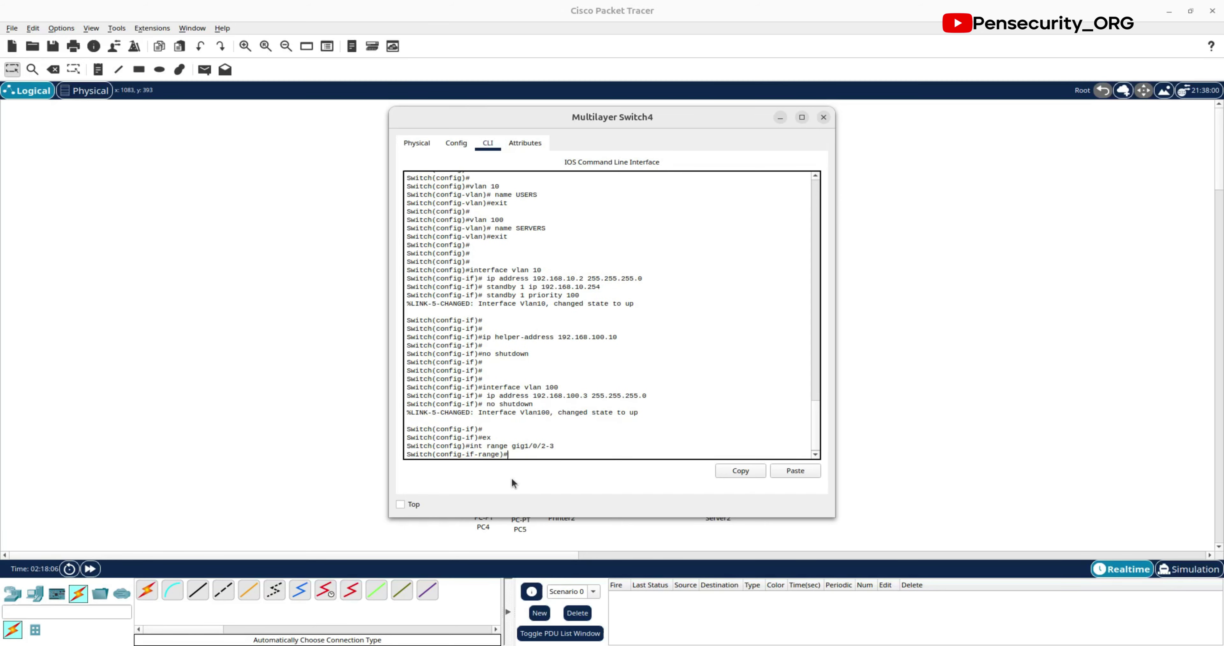
Step: Copy the "switchport mode trunk" command from the left-hand multilayer switch's CLI history
click(335, 317)
click(492, 342)
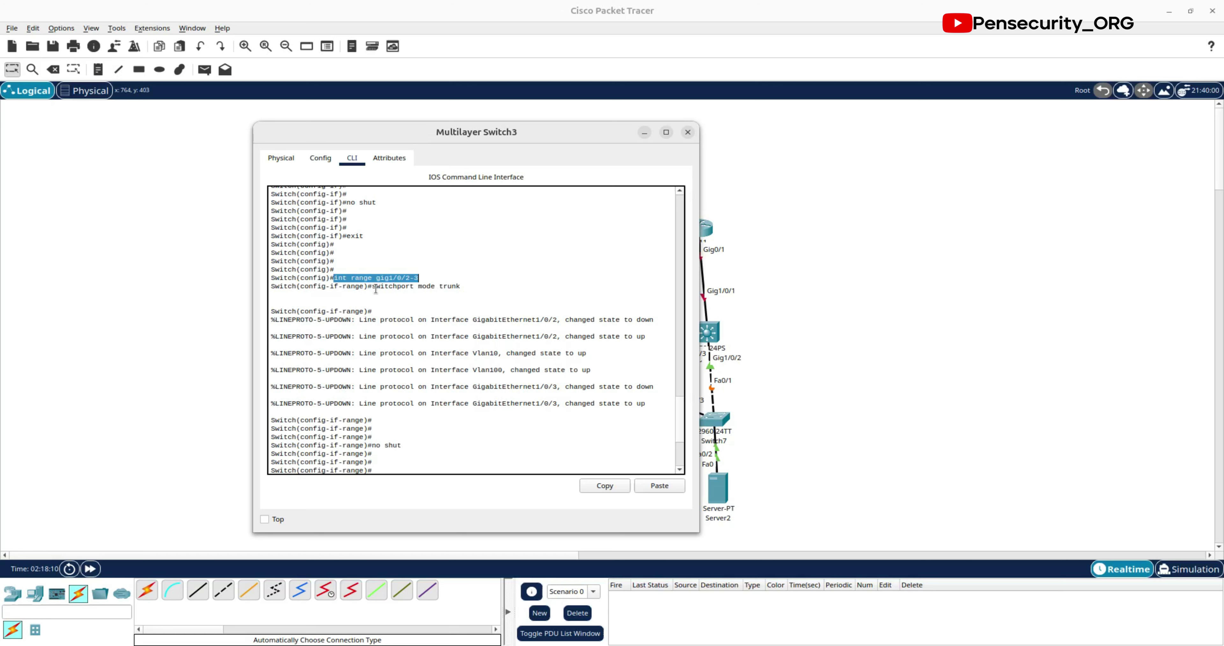
drag(373, 286, 460, 286)
right_click(455, 287)
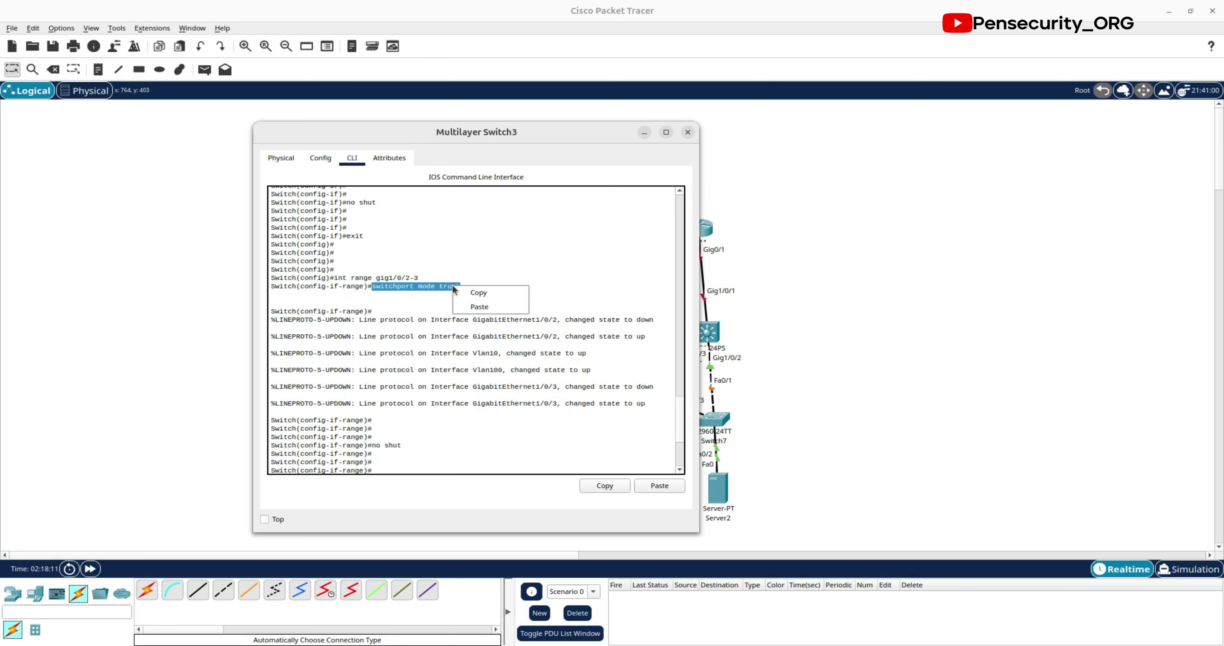
click(480, 292)
click(718, 380)
Step: Set ports Gig1/0/2 and Gig1/0/3 on the right-hand multilayer switch to trunk mode with the copied command
click(710, 335)
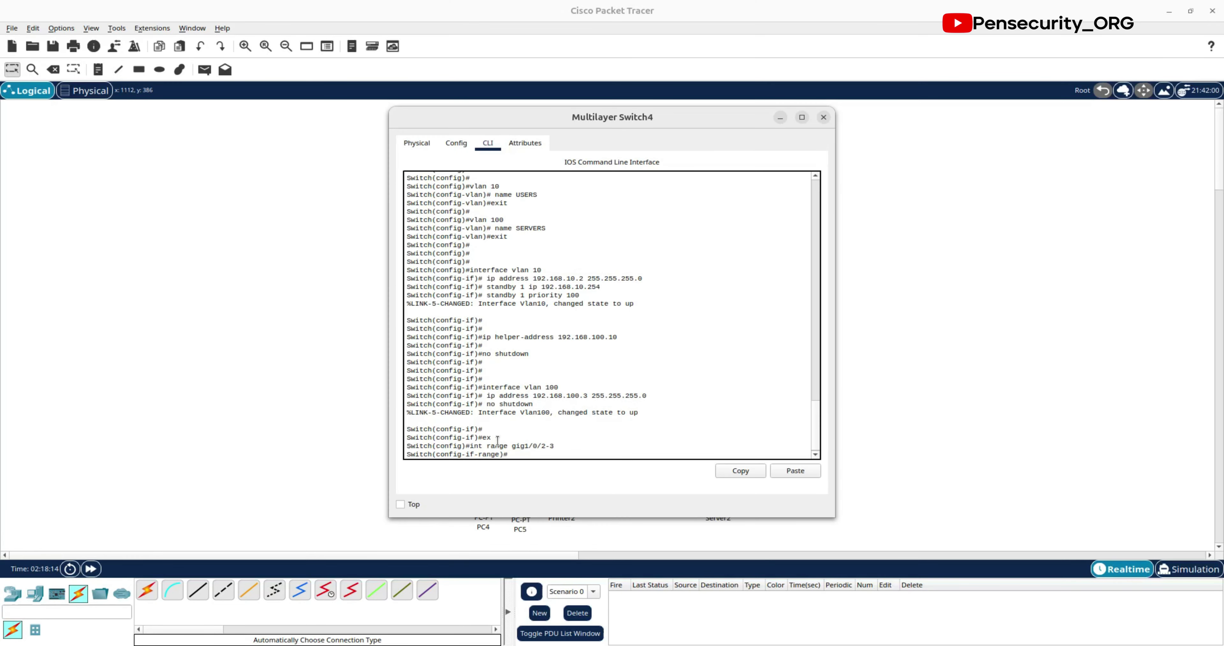
right_click(524, 455)
click(557, 475)
key(Return)
key(Return)
key(Return)
key(Return)
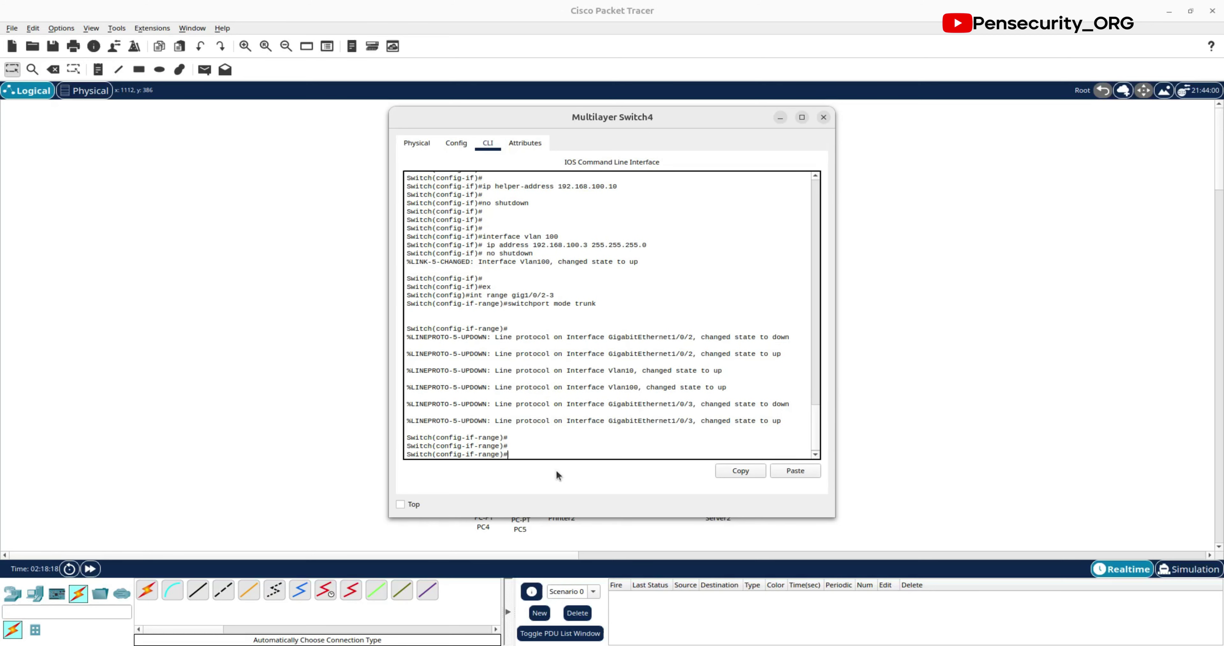
Step: Return the right-hand multilayer switch to global configuration mode and enable IP routing
text(ex)
key(Return)
key(Return)
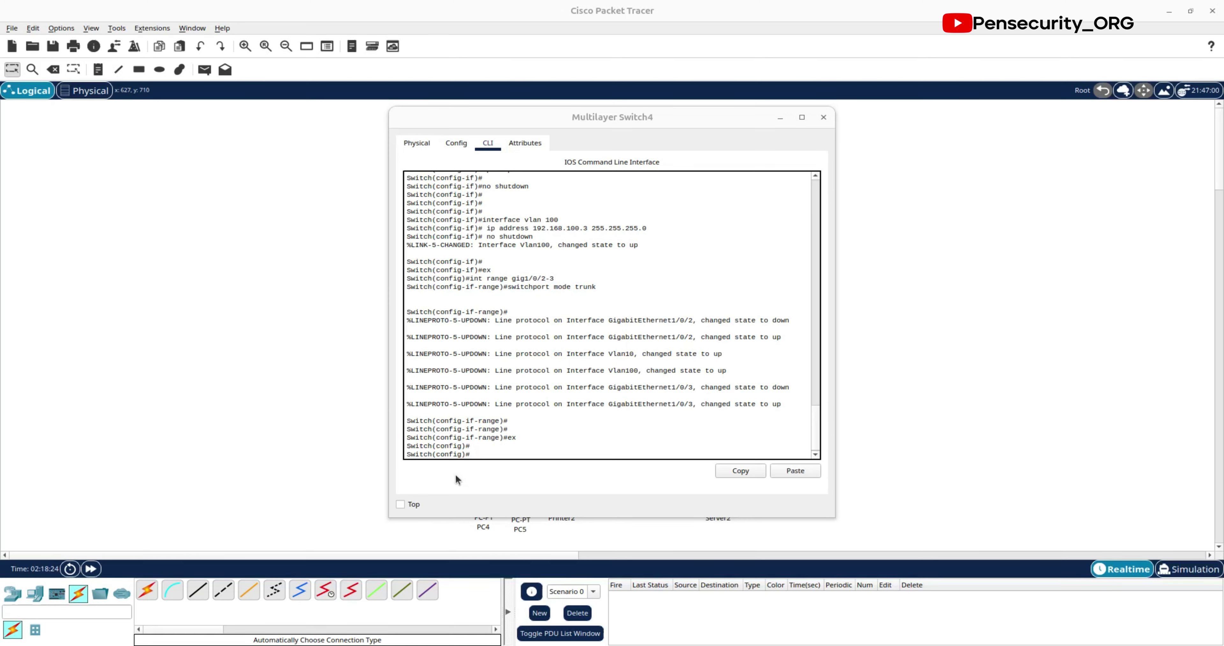
click(472, 454)
text(ip r)
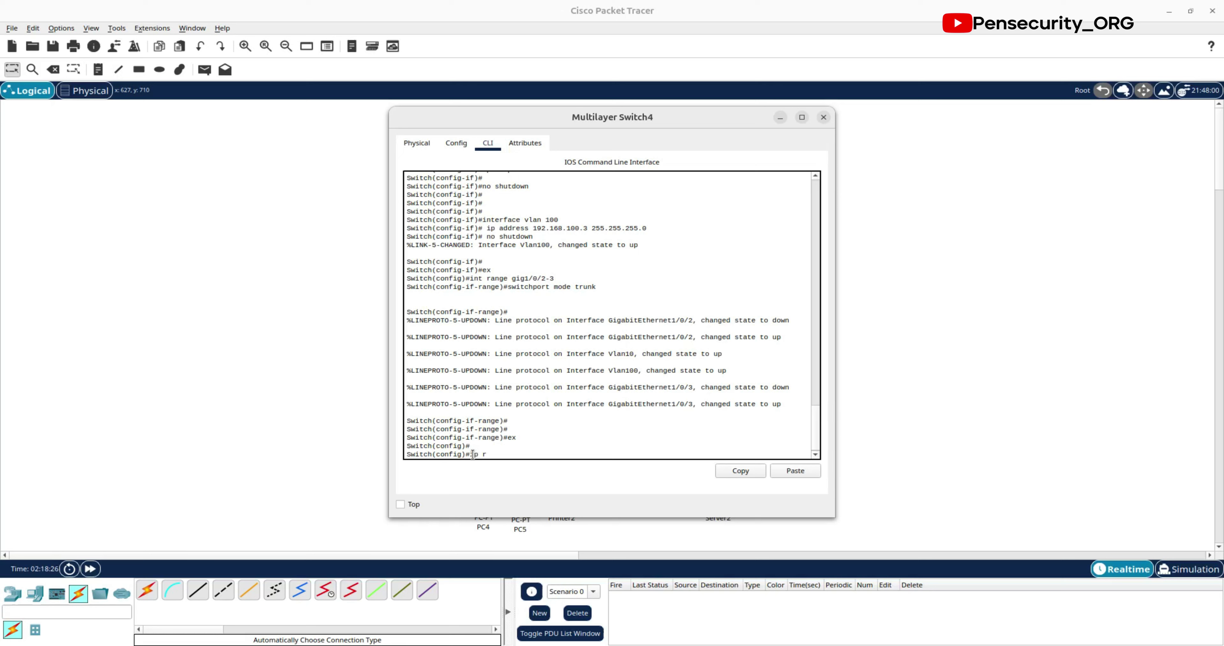
text(outing)
key(Return)
key(Return)
key(Return)
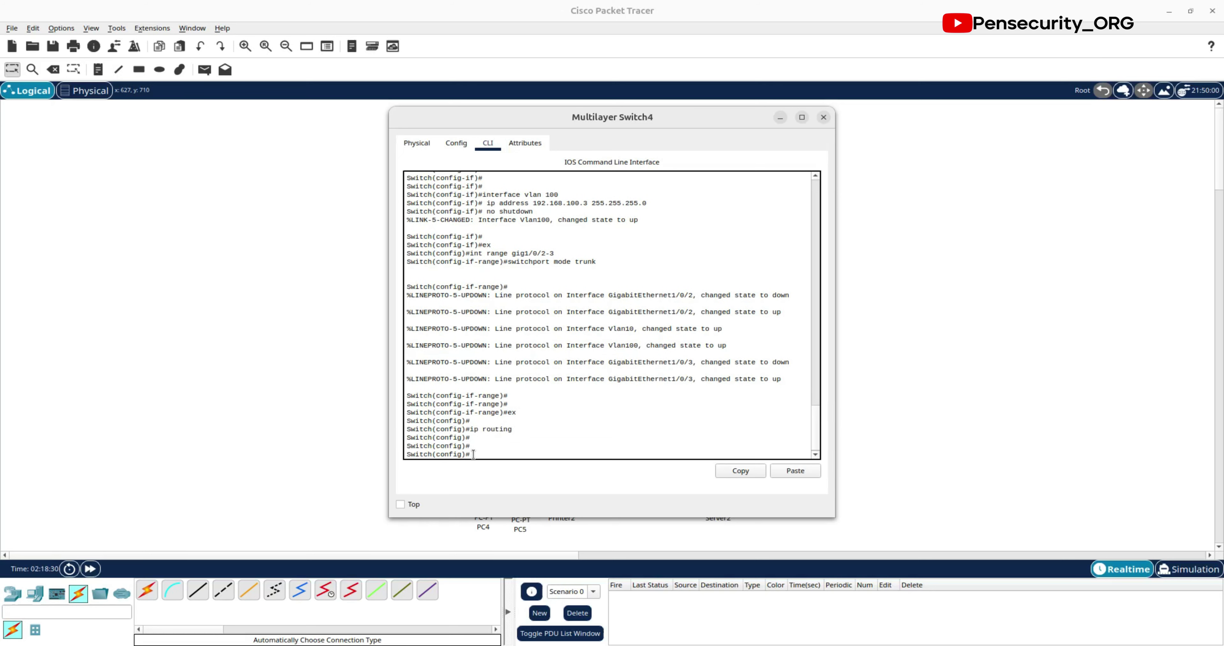
Step: Start OSPF process 10 on the right-hand multilayer switch from the prepared command
right_click(477, 456)
click(510, 477)
key(Return)
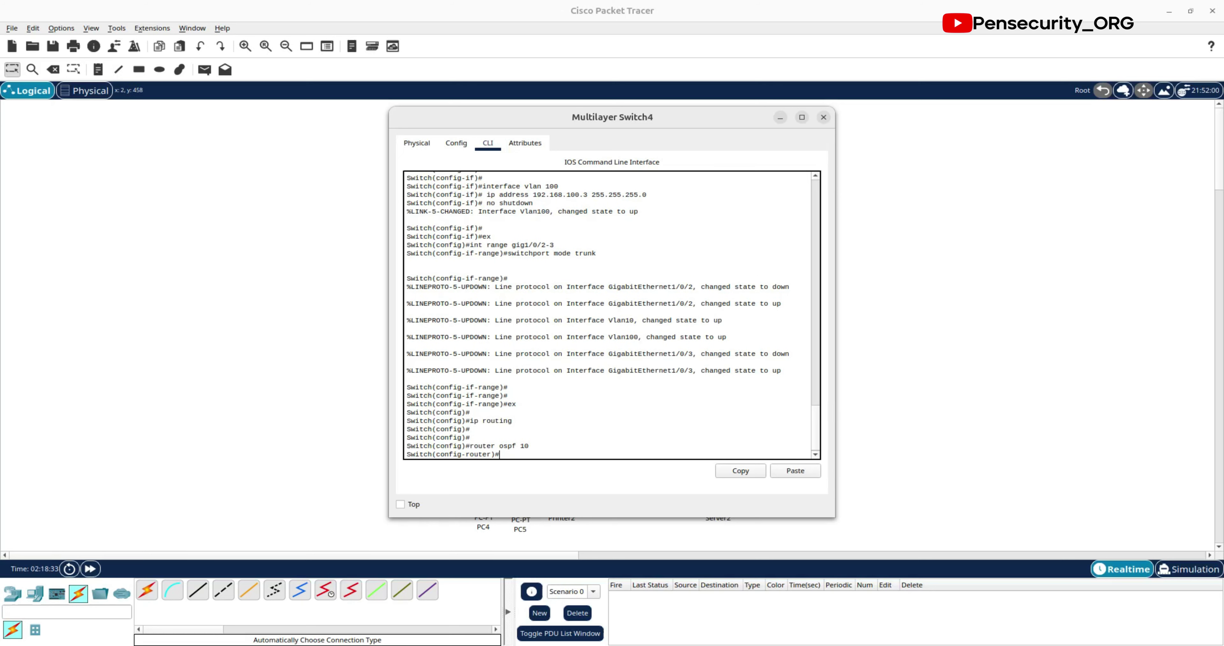
Step: Advertise 192.168.10.0 and 192.168.100.0 with wildcard 0.0.0.255 and 192.168.99.4 with wildcard 0.0.0.3 in OSPF area 0
key(alt+Tab)
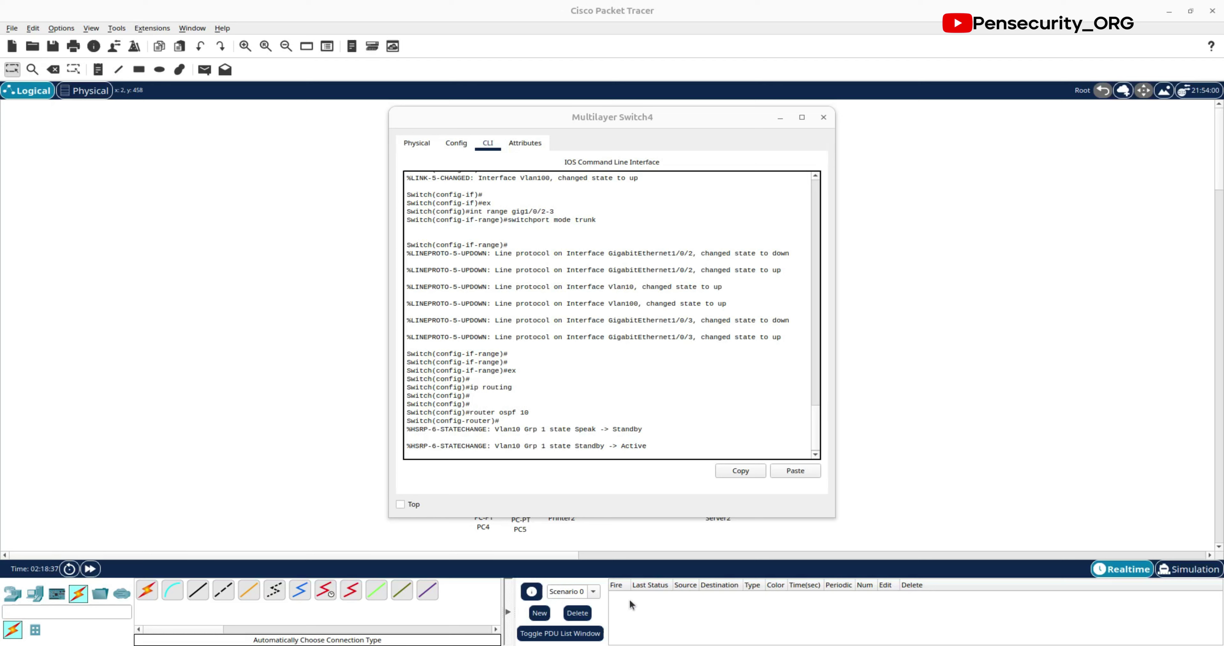
click(679, 457)
key(Return)
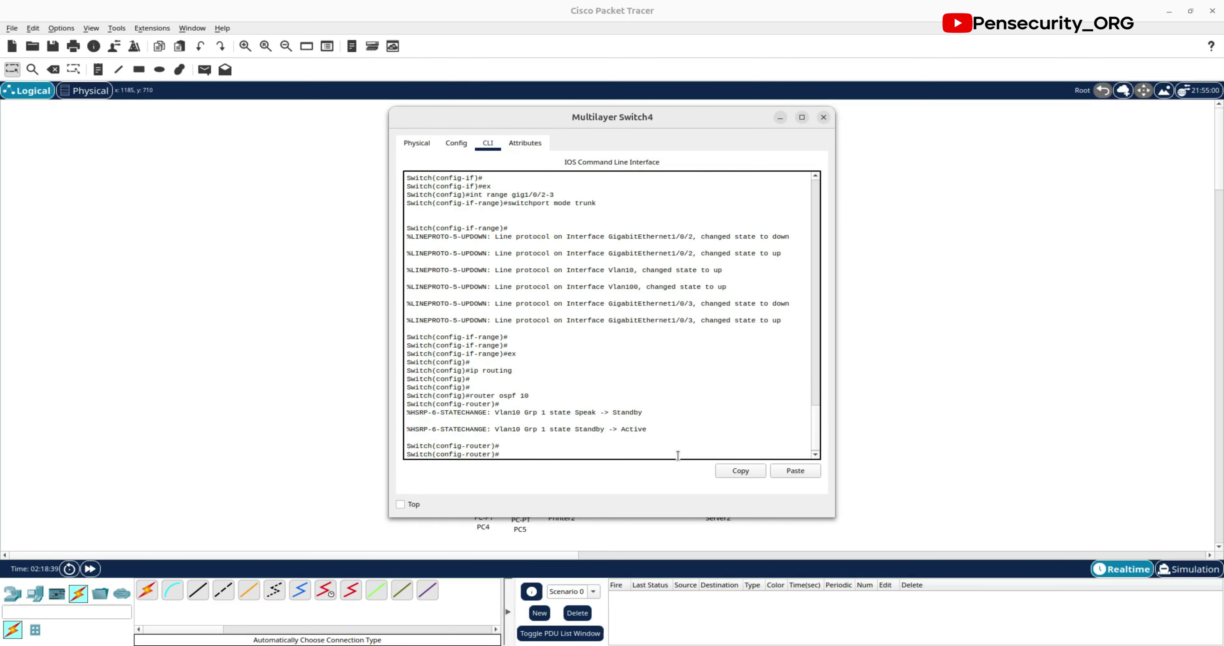
right_click(588, 451)
click(612, 468)
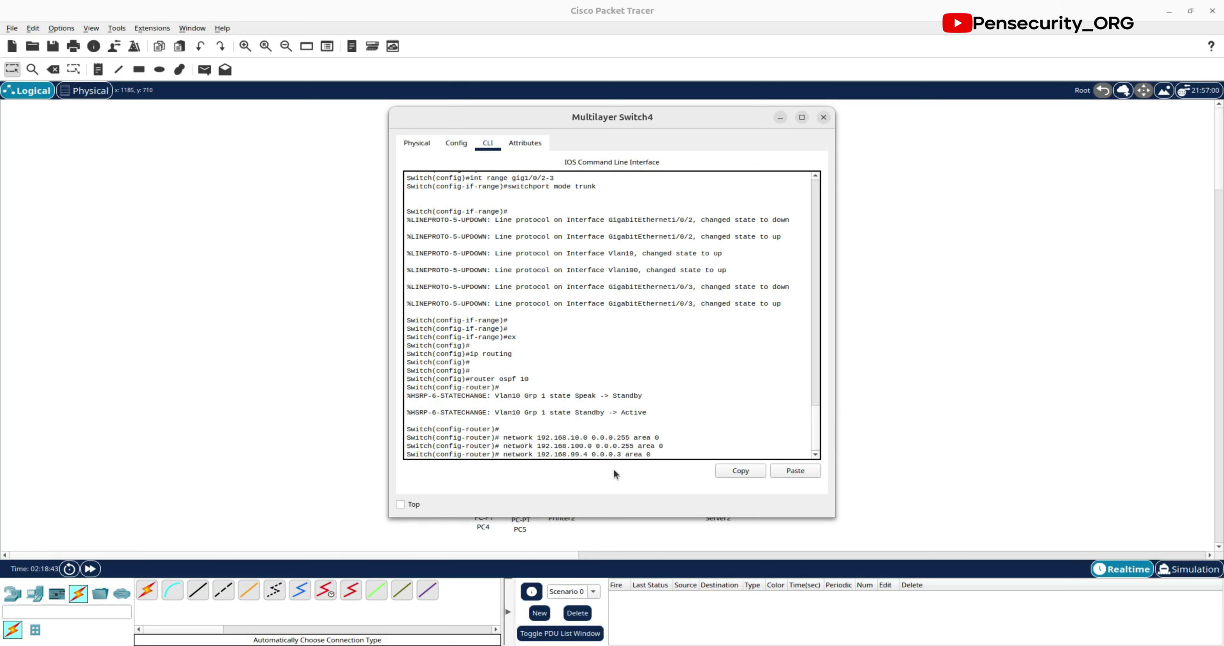
key(Return)
key(Return)
Step: Save the right-hand multilayer switch's configuration with "do wr" and return to the topology
text(do wr)
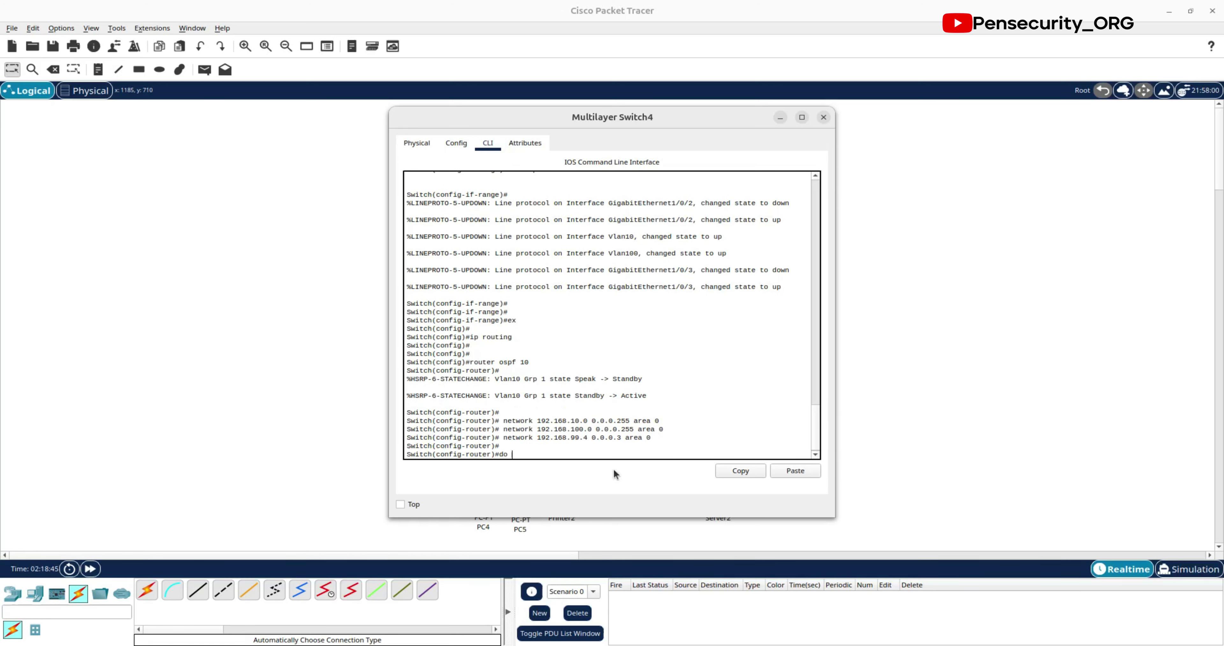
key(Return)
key(Return)
key(Return)
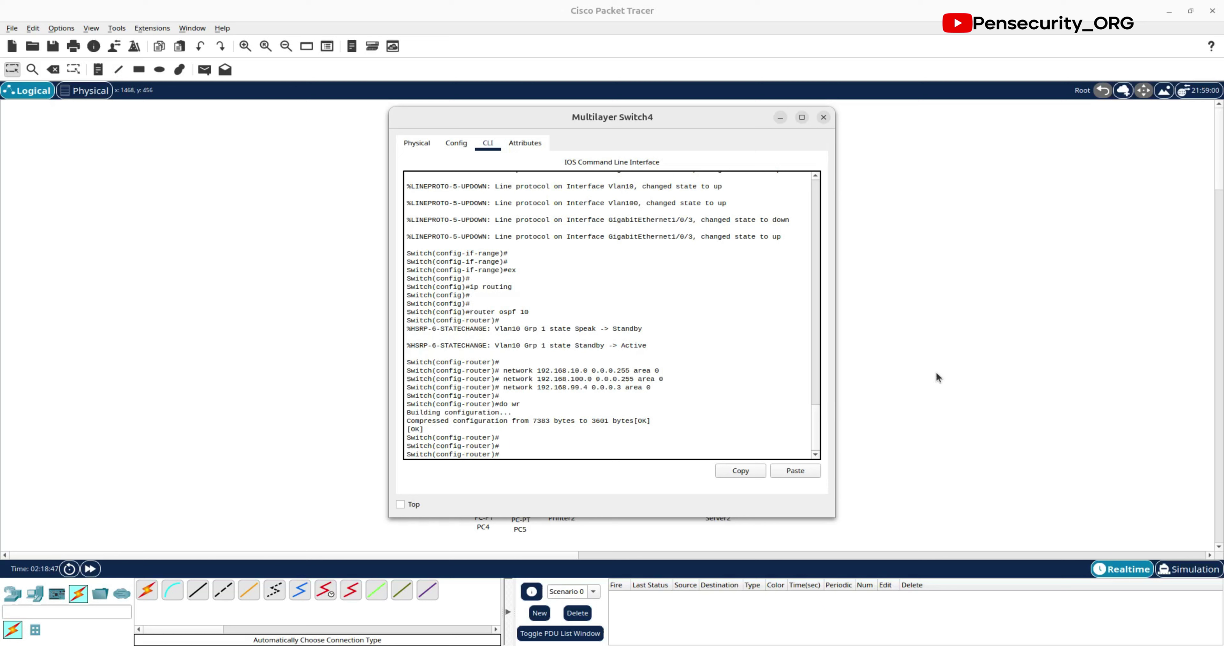
click(937, 377)
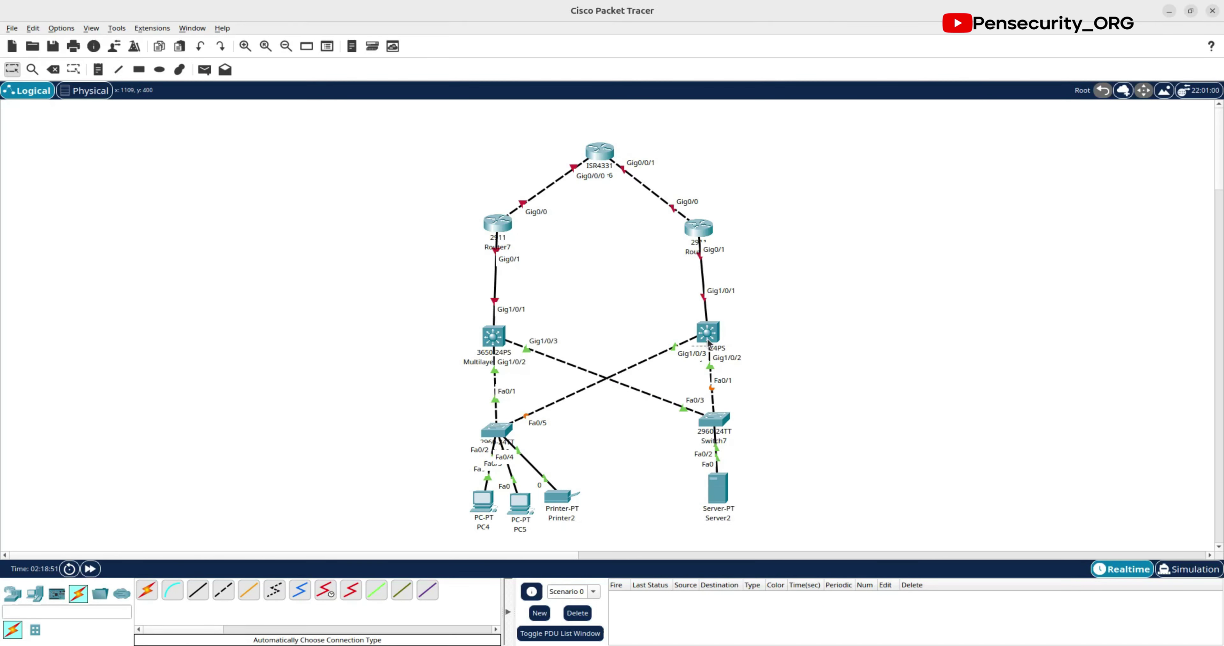
Step: Assign Server2 the static IPv4 address 192.168.100.10 with subnet mask 255.255.255.0
mouse_move(707, 342)
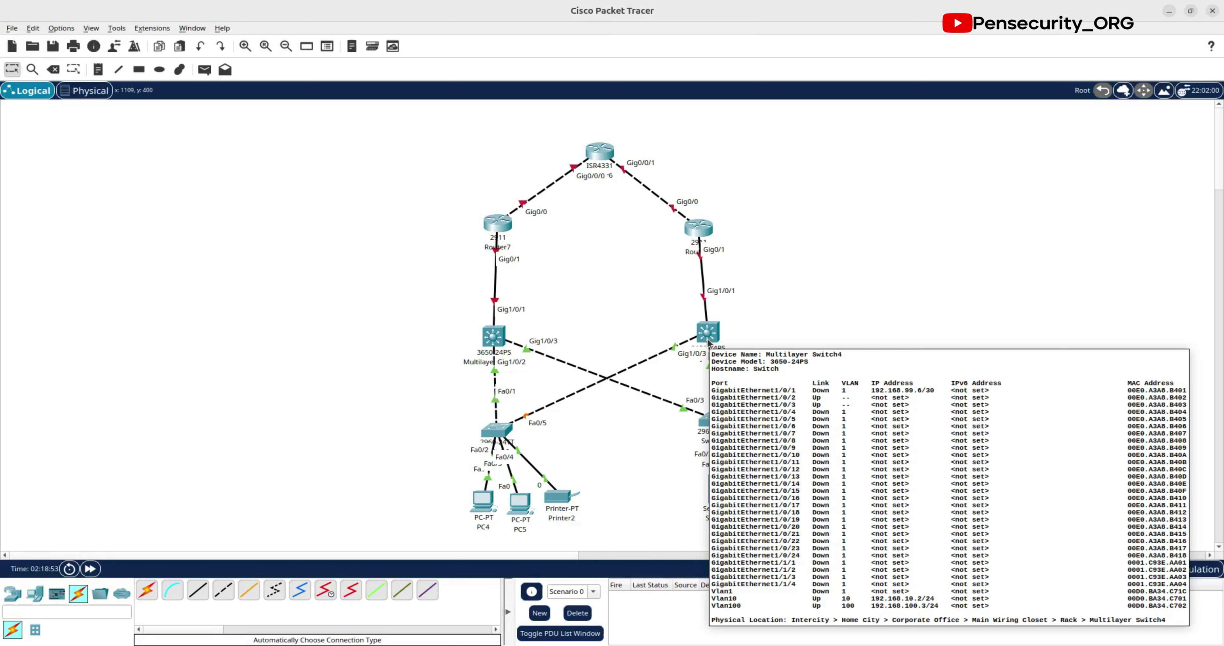
click(718, 496)
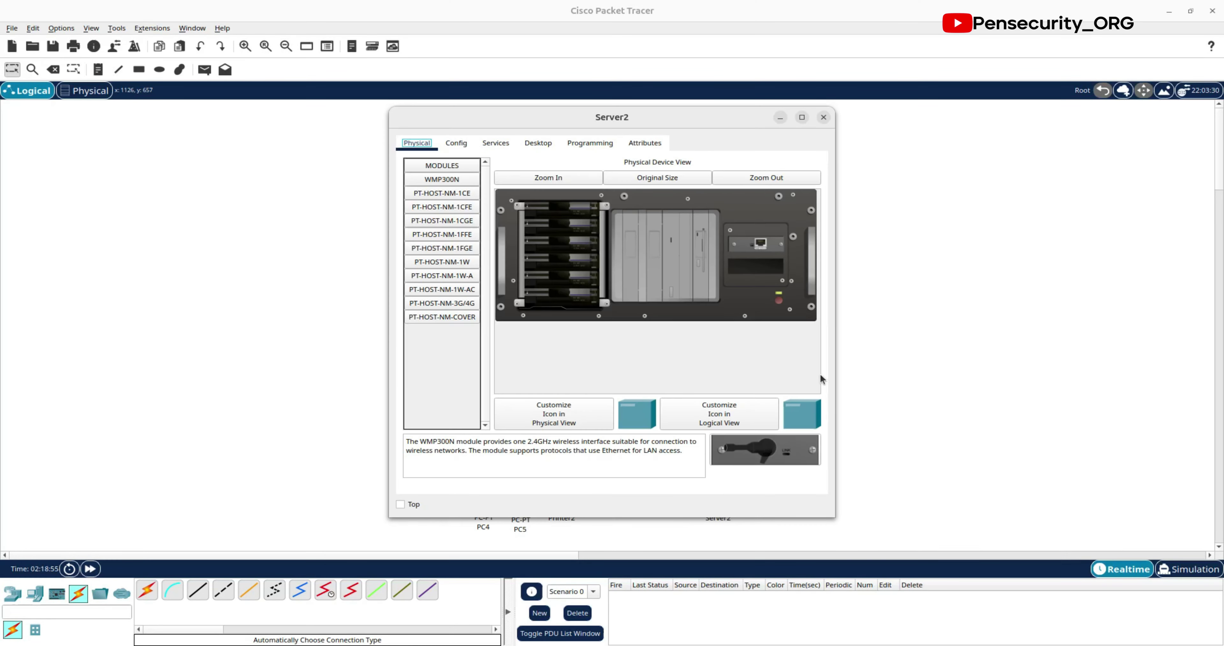
click(537, 147)
click(443, 191)
click(579, 219)
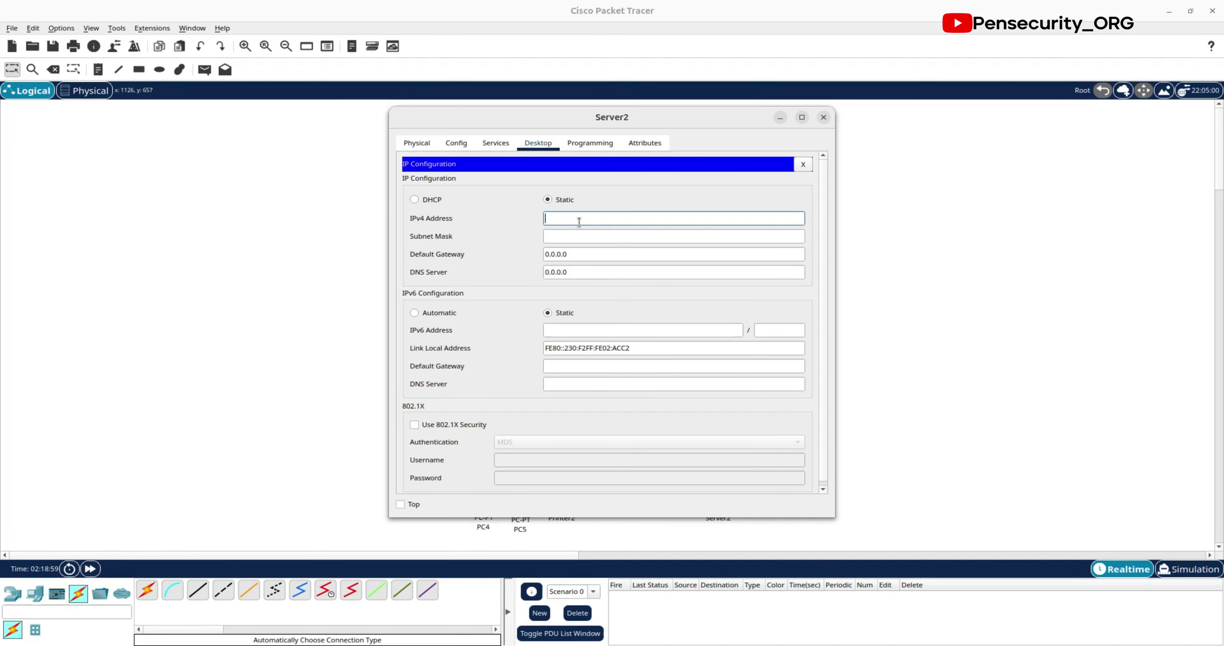
text(192.168.100.10)
click(562, 234)
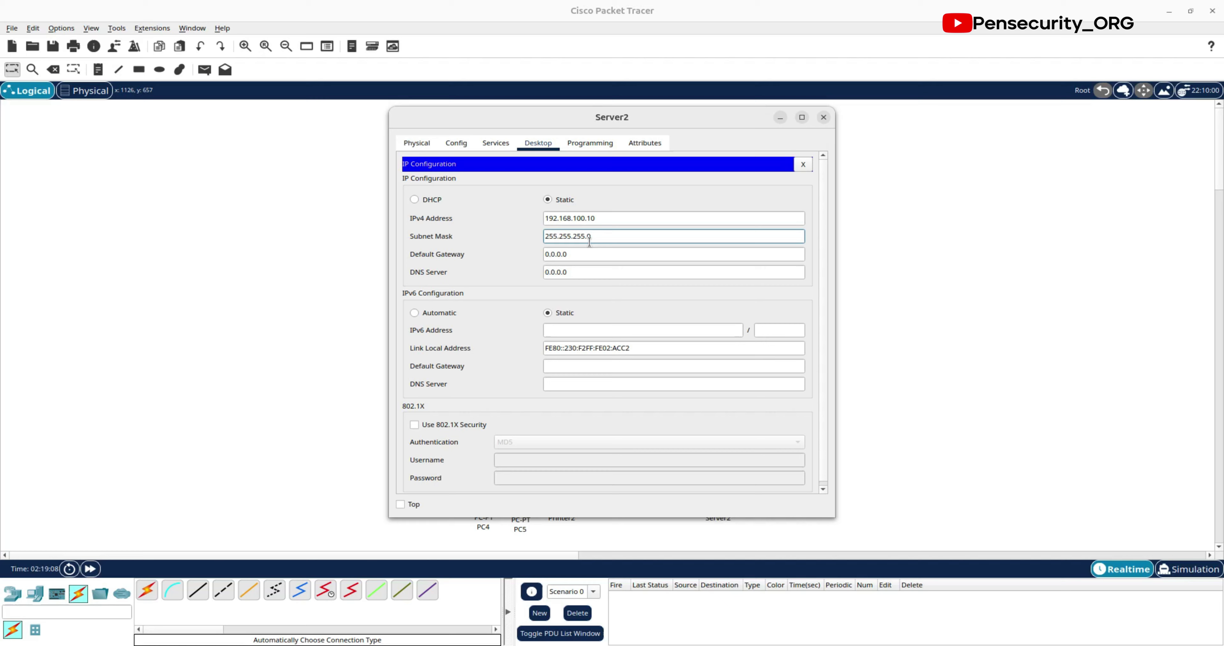
Step: Set Server2's default gateway to 192.168.100.1 and DNS server to 8.8.8.8, and close its IP configuration
drag(589, 257, 543, 254)
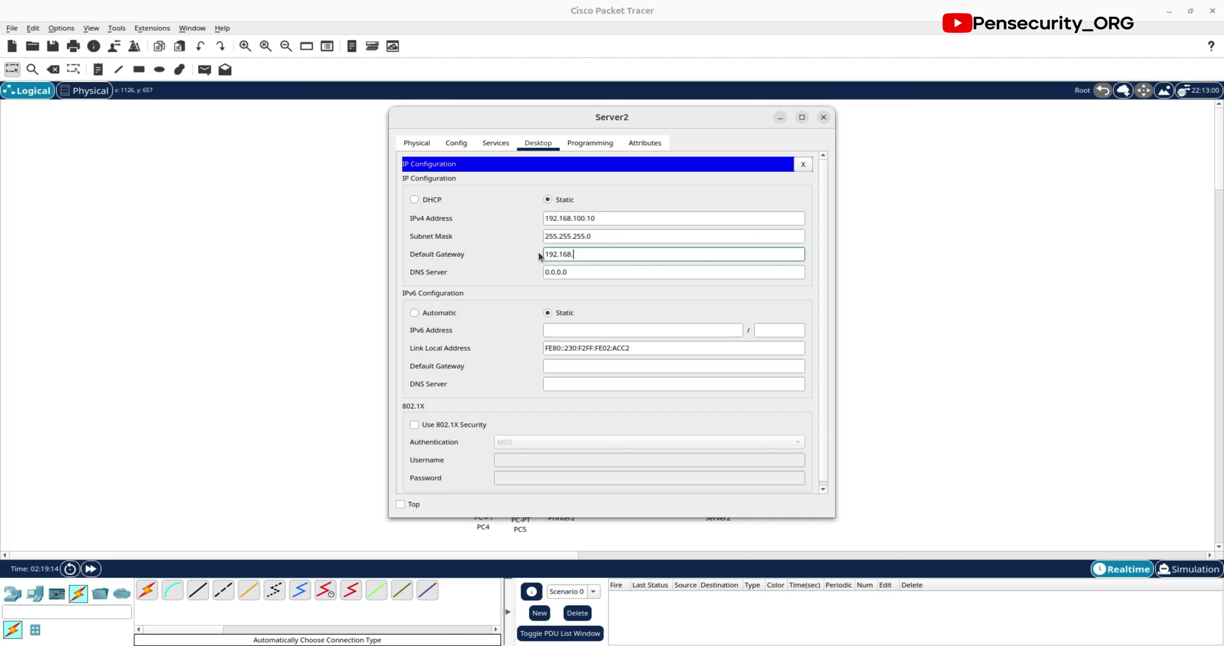
text(100.1)
click(575, 271)
drag(575, 271, 540, 274)
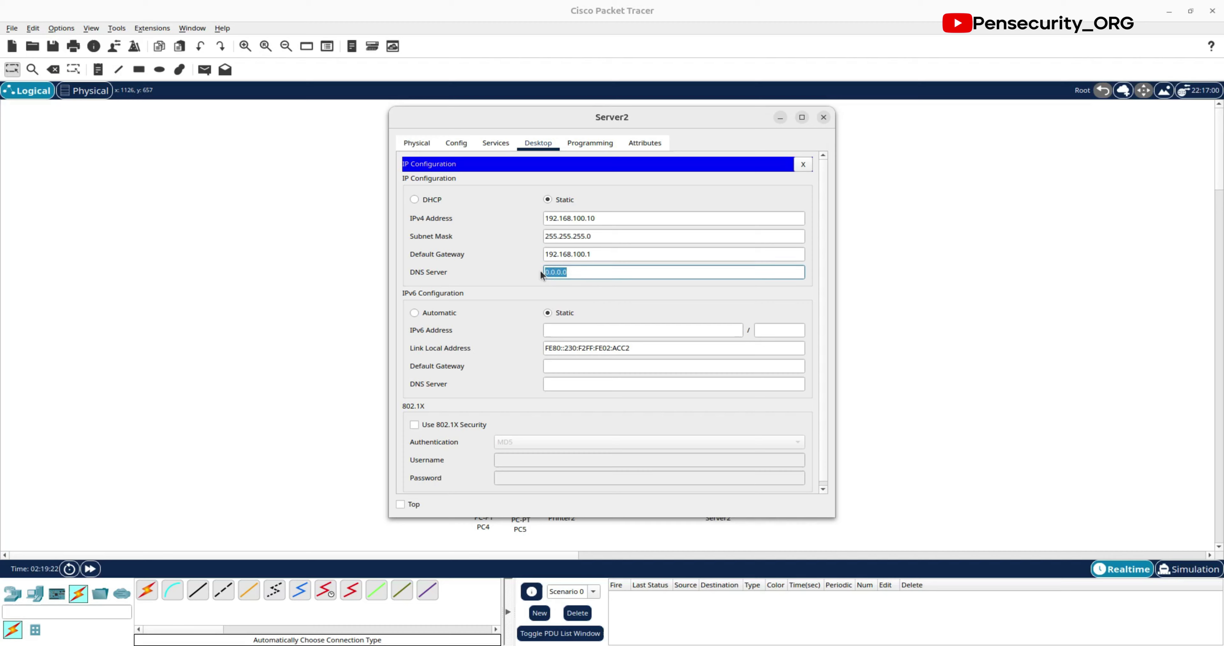
text(8.8.8.8)
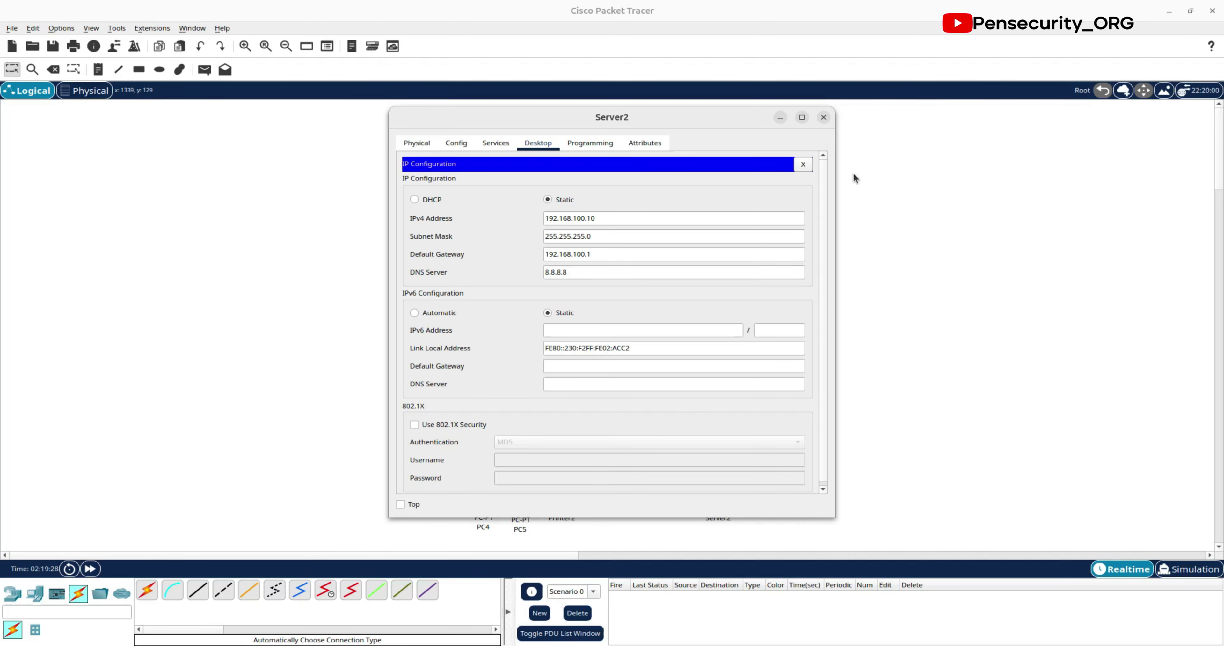
click(803, 165)
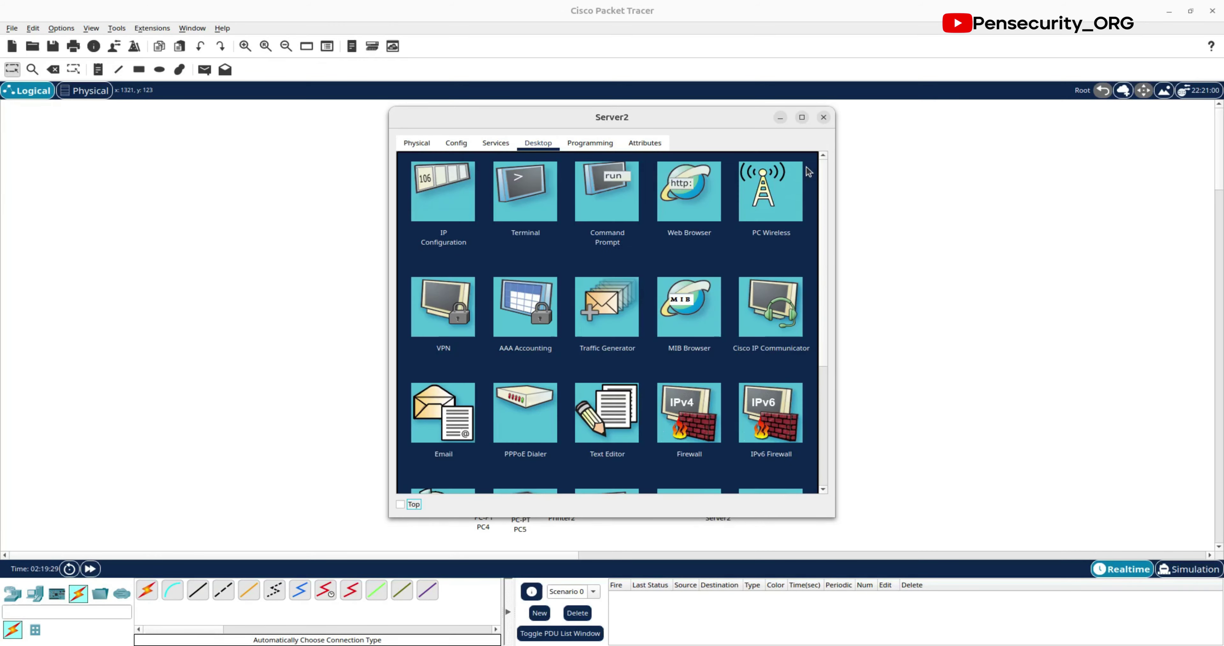
click(592, 197)
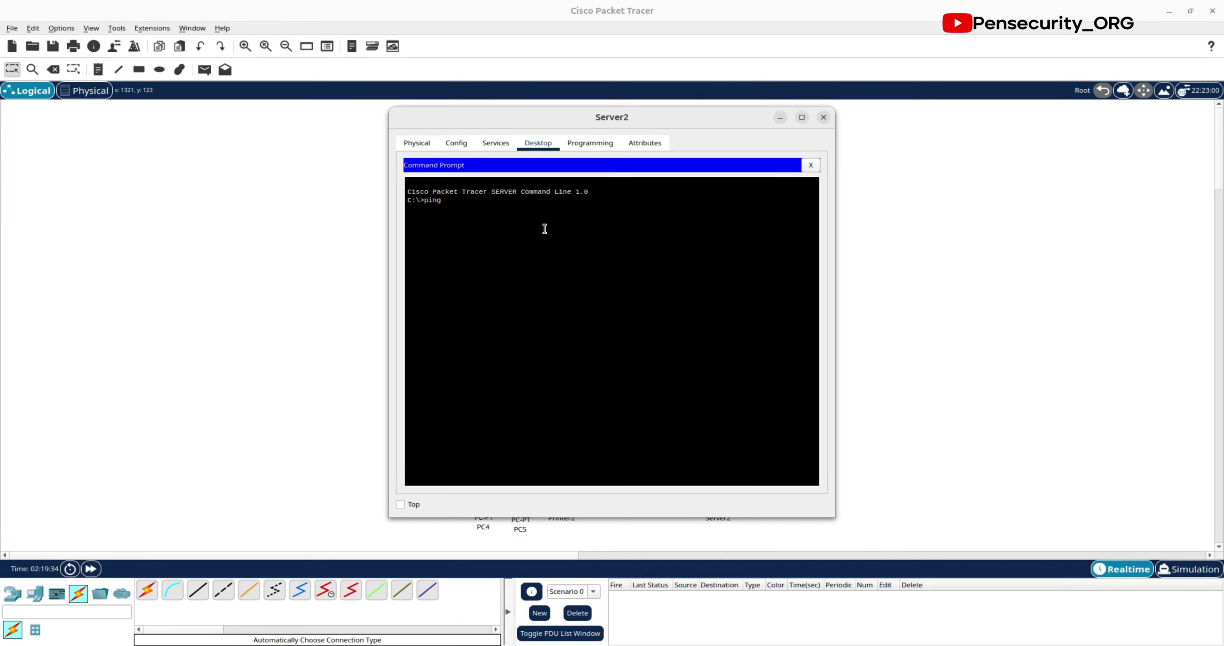
text(ping)
key(BackSpace)
key(BackSpace)
key(BackSpace)
click(823, 117)
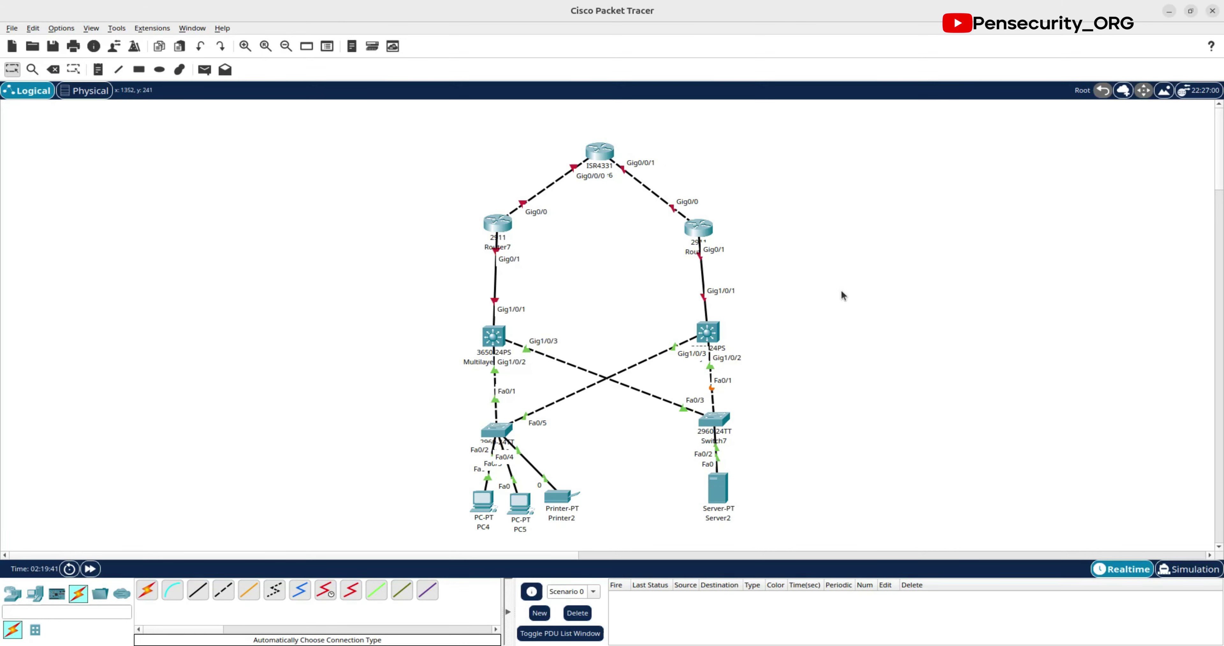
Step: Delete the three cables linking Switch6 to PC4, PC5 and Printer2
click(713, 427)
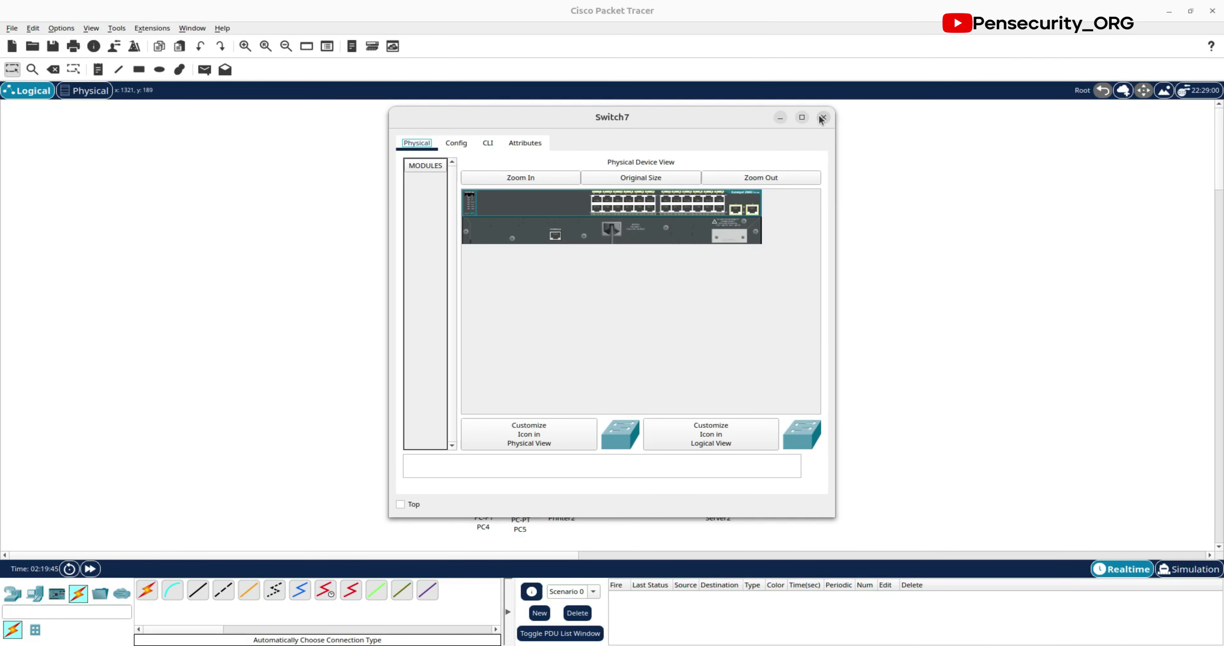
click(822, 118)
mouse_move(704, 423)
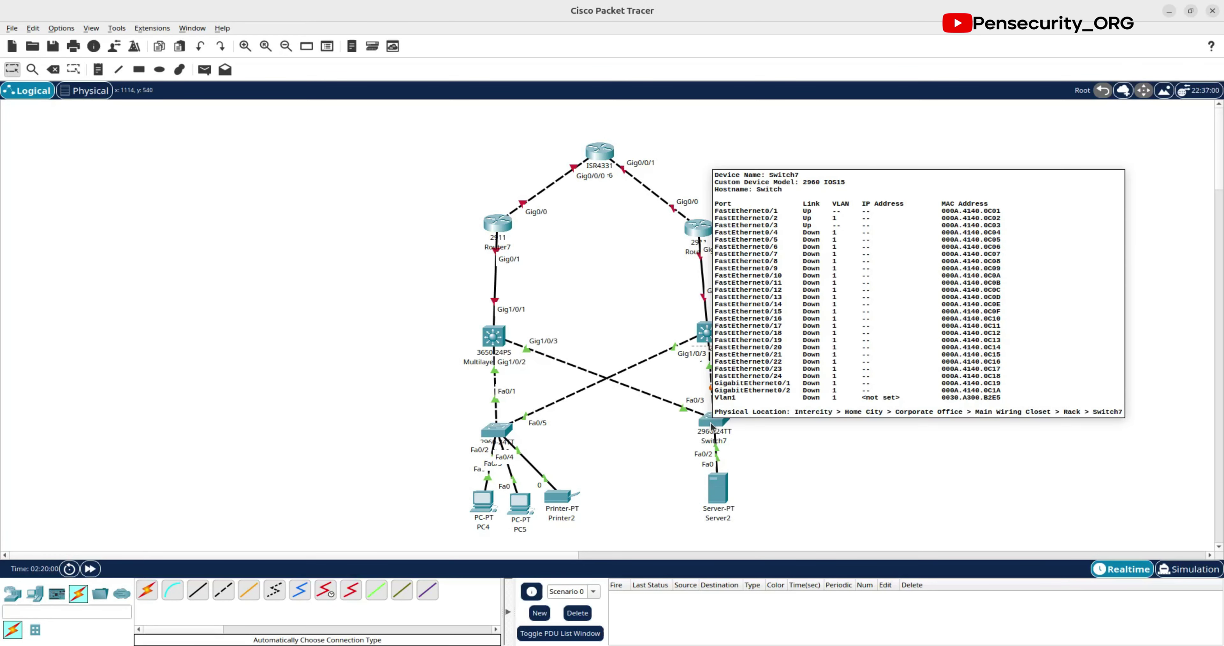
mouse_move(500, 431)
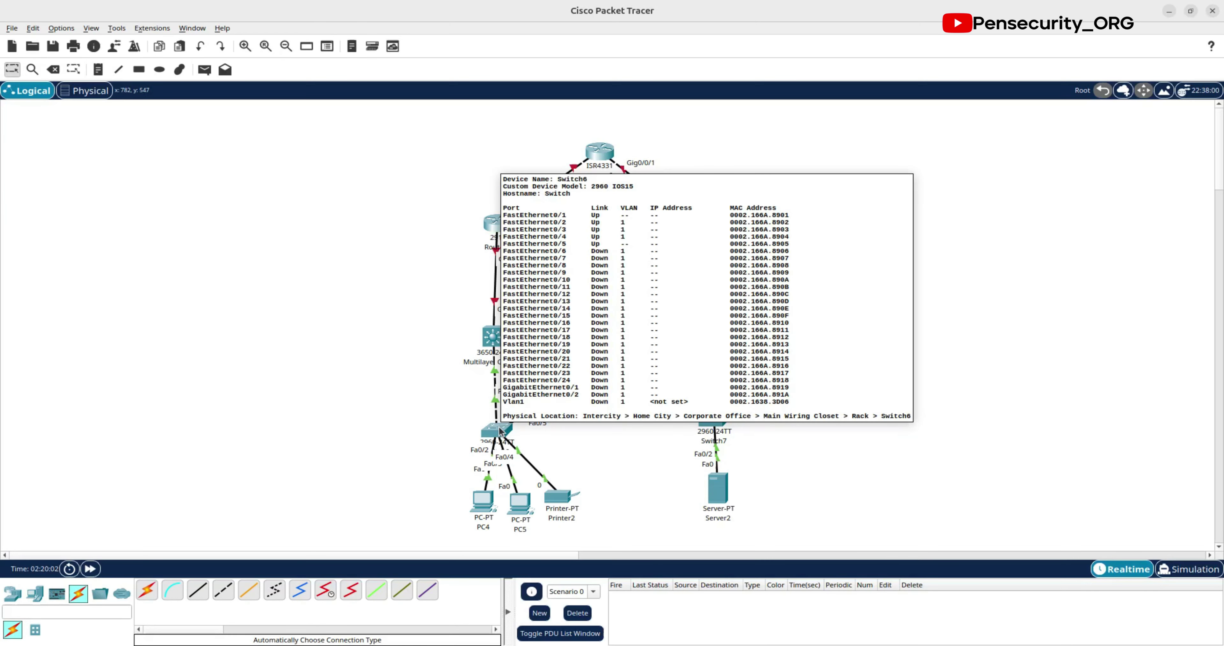
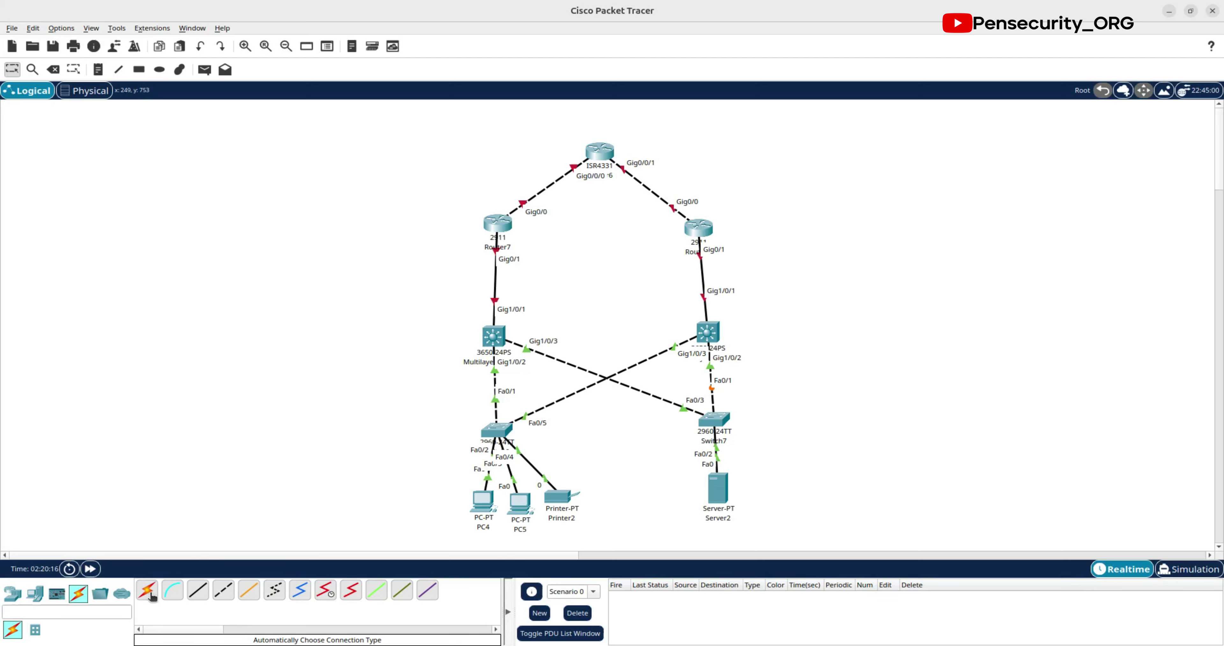
click(58, 70)
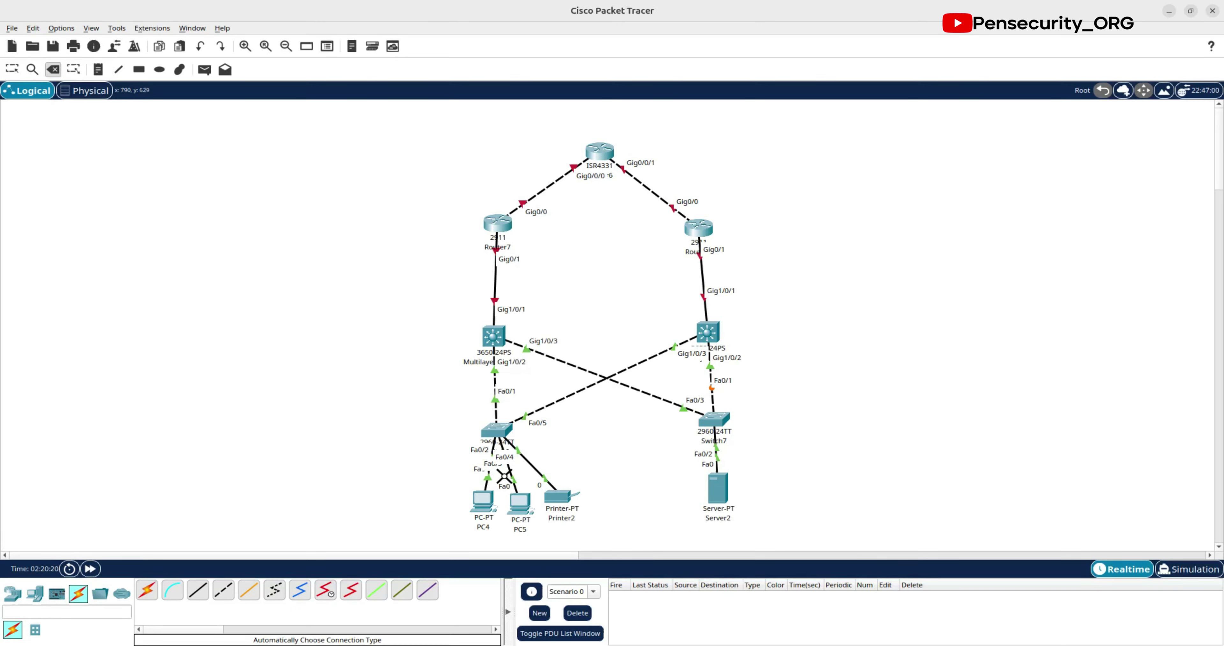
click(488, 477)
click(512, 480)
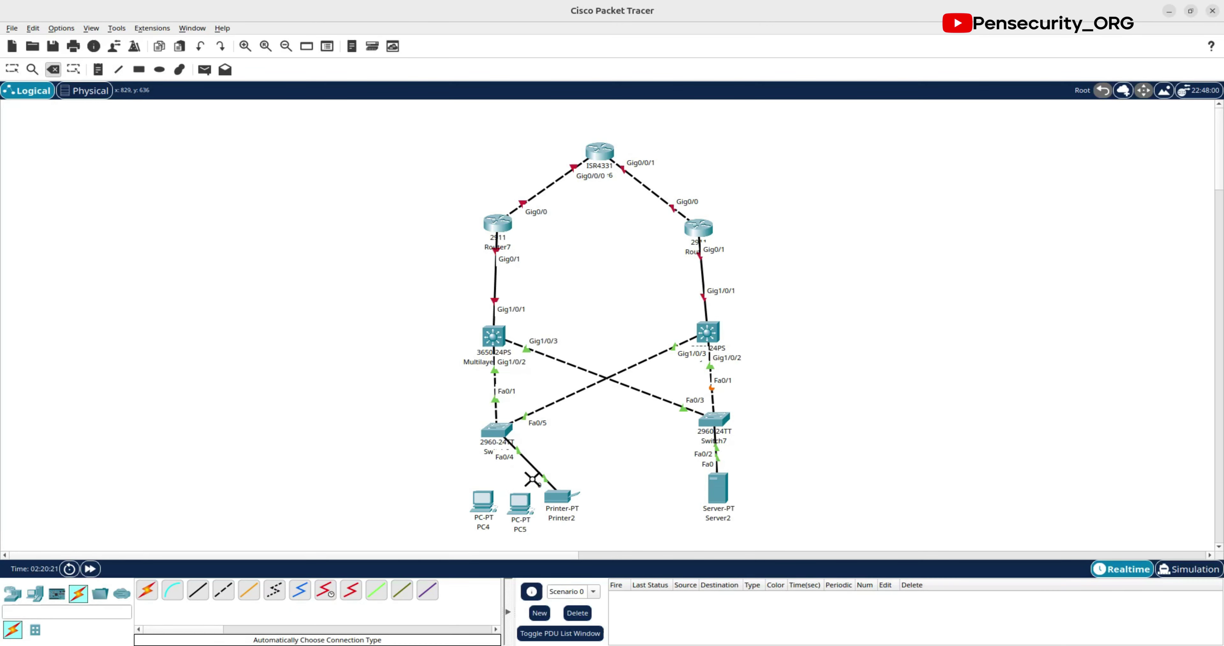
click(540, 473)
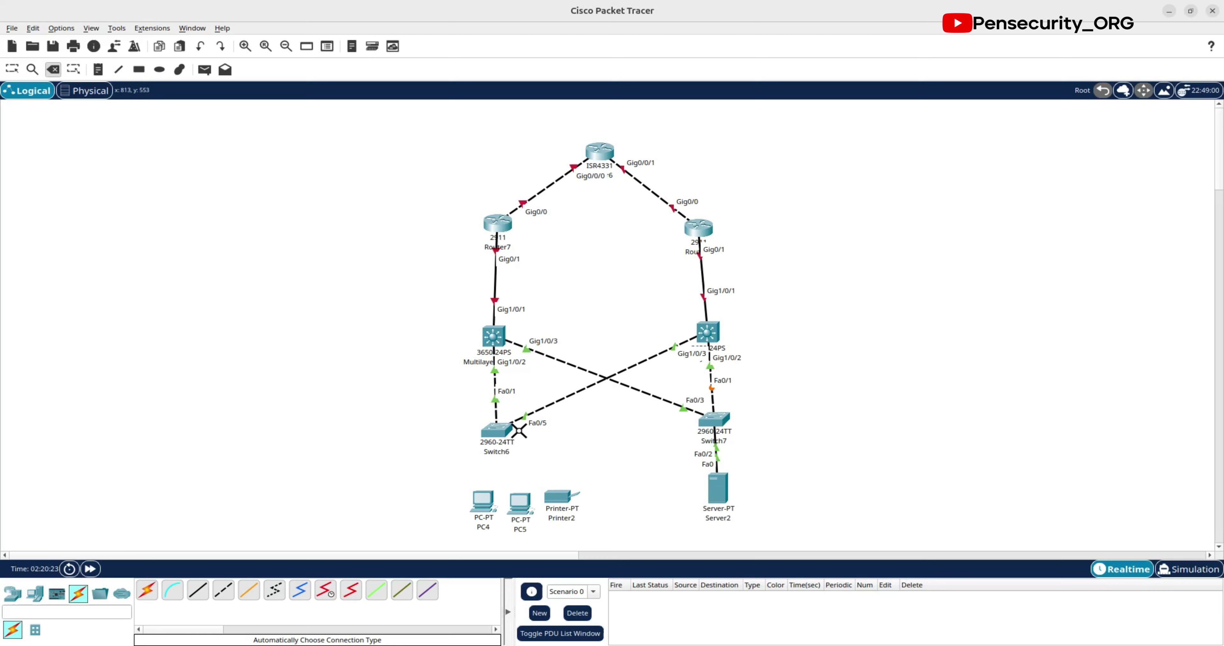
Step: Delete all four cables linking Multilayer Switch3 and Multilayer Switch4 to the access switches Switch6 and Switch7
click(525, 416)
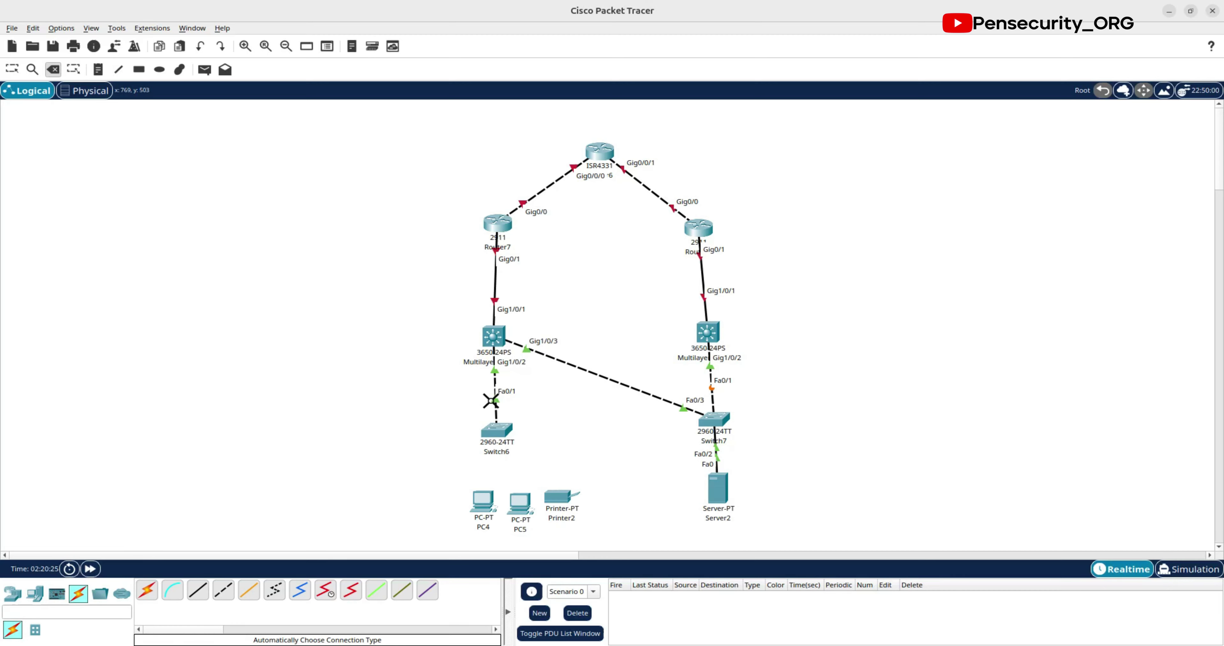
click(492, 401)
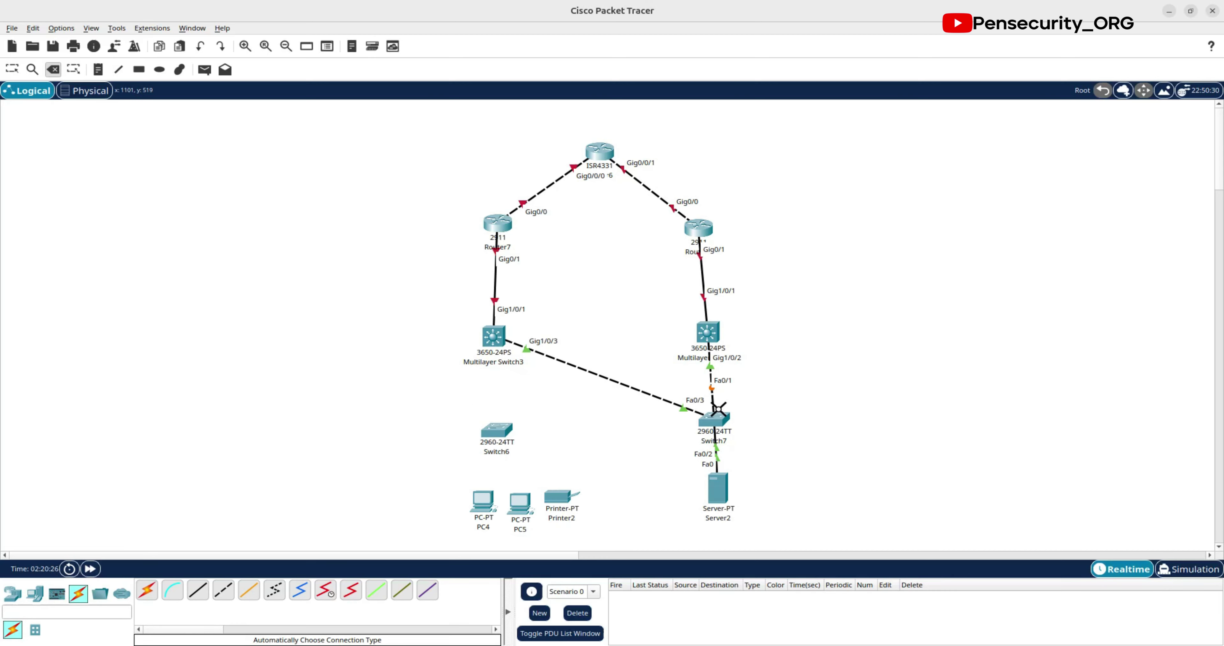
click(711, 367)
click(683, 407)
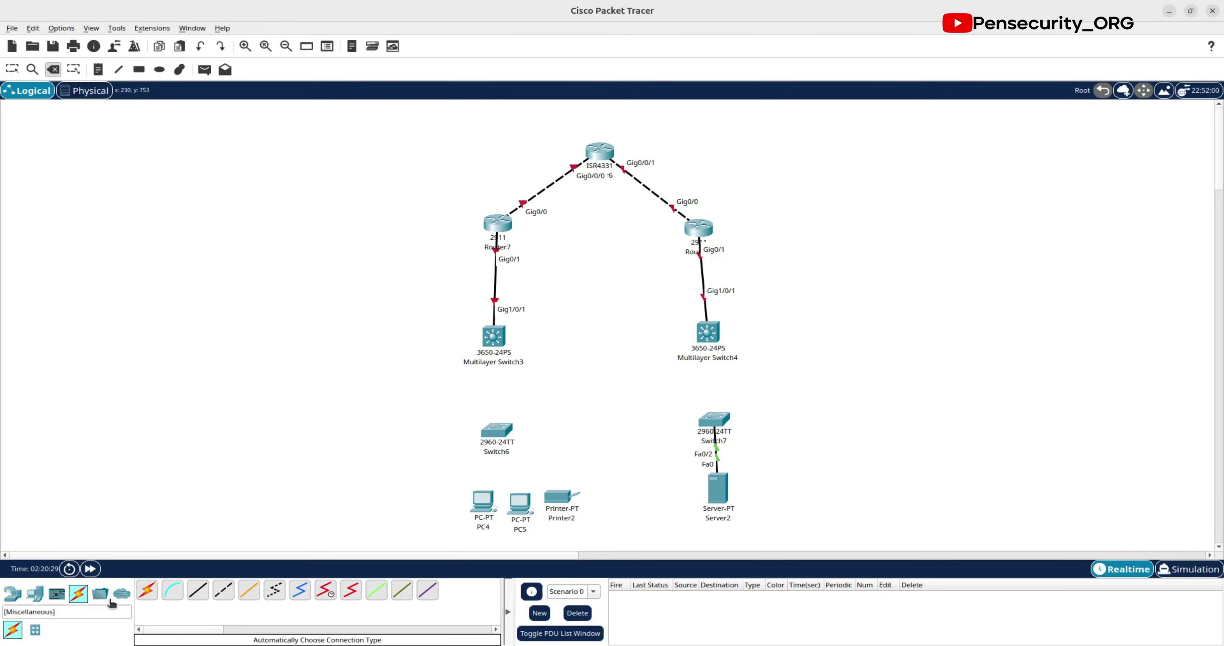
Step: Connect Multilayer Switch3 to Switch6 first and to Switch7 second, using automatically chosen cables
click(147, 589)
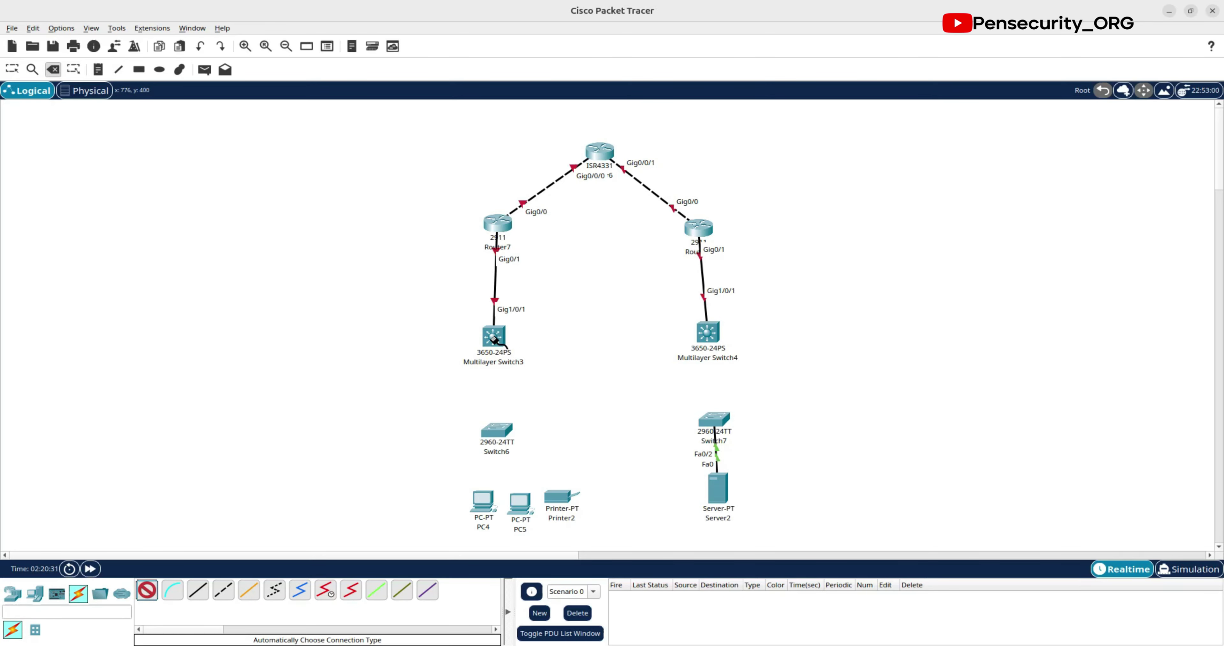
click(494, 338)
click(496, 428)
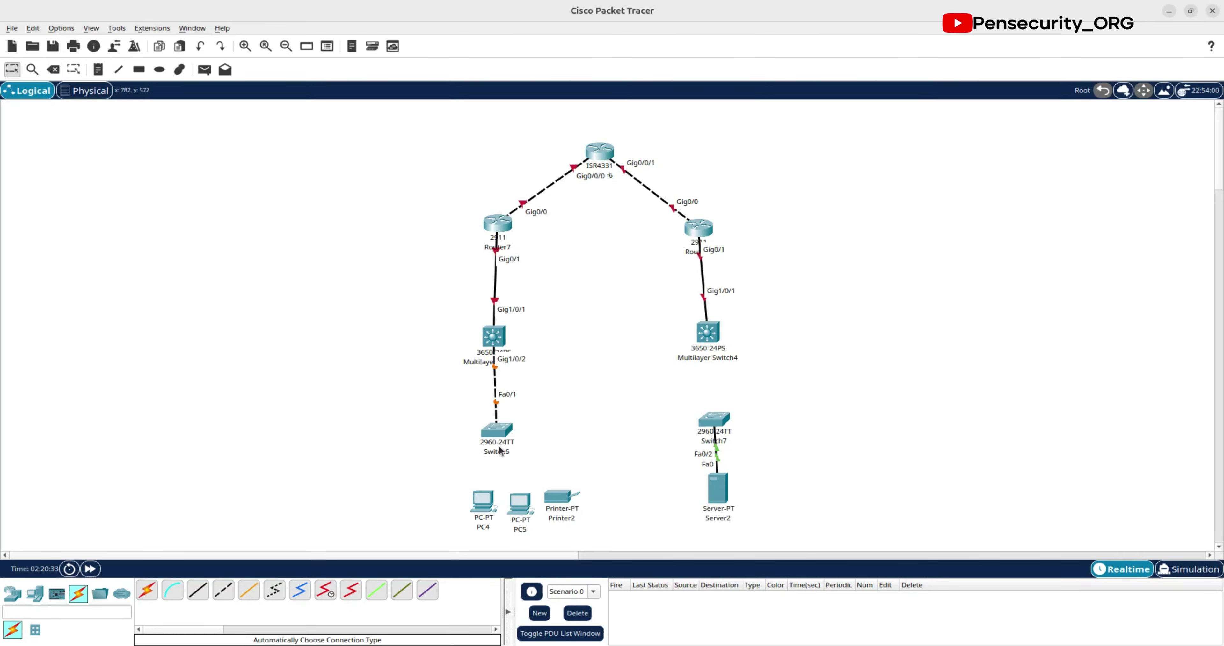
click(147, 589)
click(494, 338)
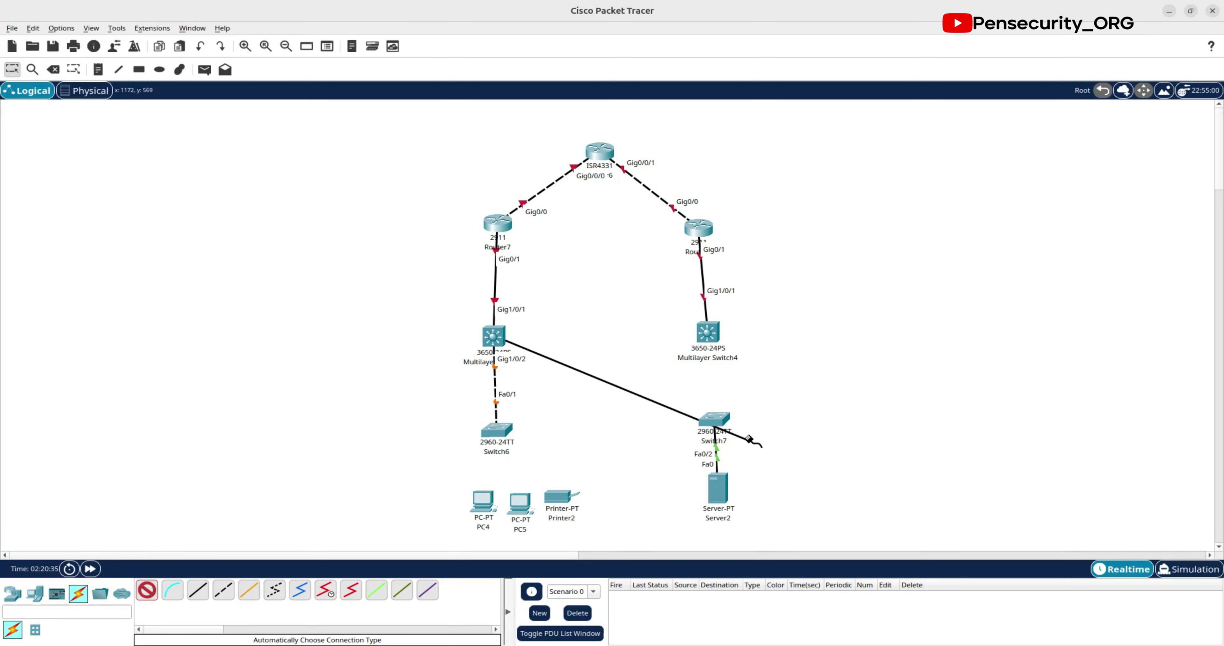
click(718, 418)
Step: Connect Multilayer Switch4 to Switch6 with an automatically chosen cable, using Gig1/0/2 and Fa0/2
click(147, 589)
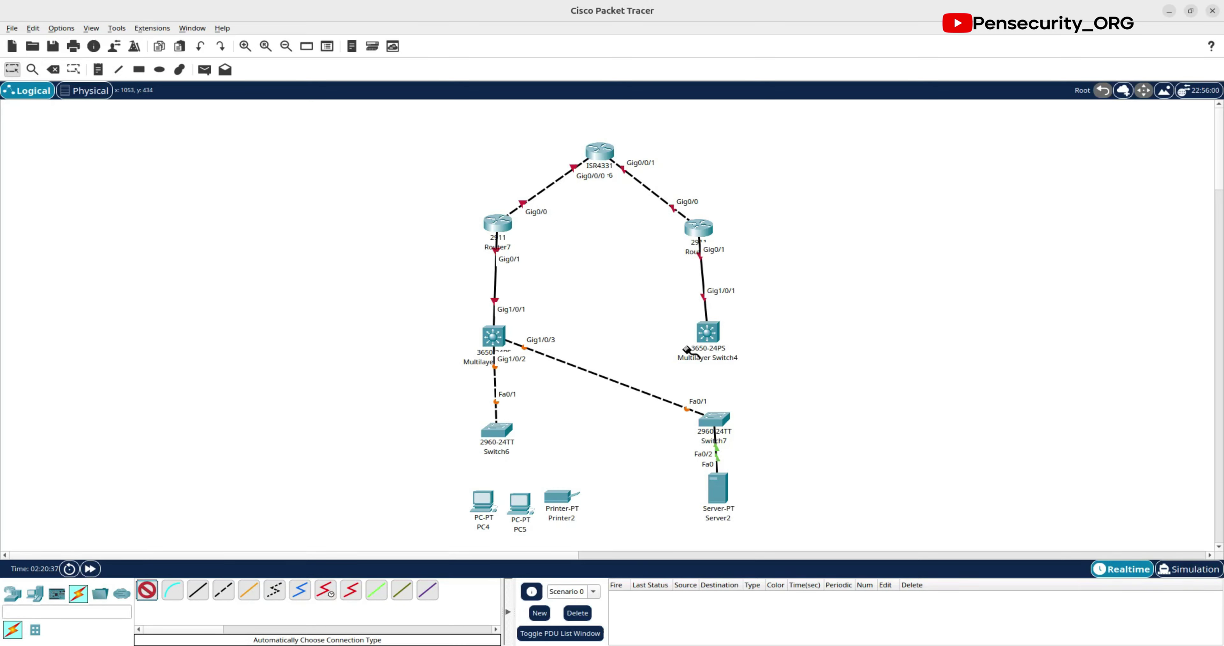
click(706, 333)
click(496, 430)
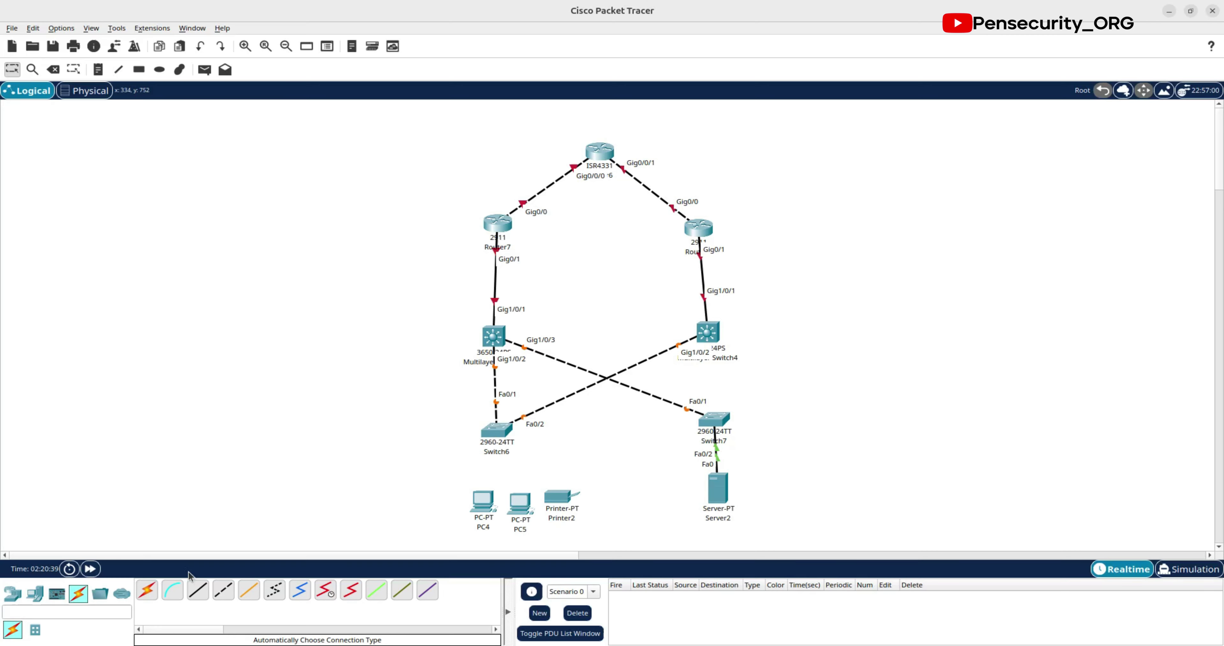
Step: Connect Multilayer Switch4 to Switch7 with an automatically chosen cable while Server2 still occupies Fa0/2
click(147, 589)
click(708, 337)
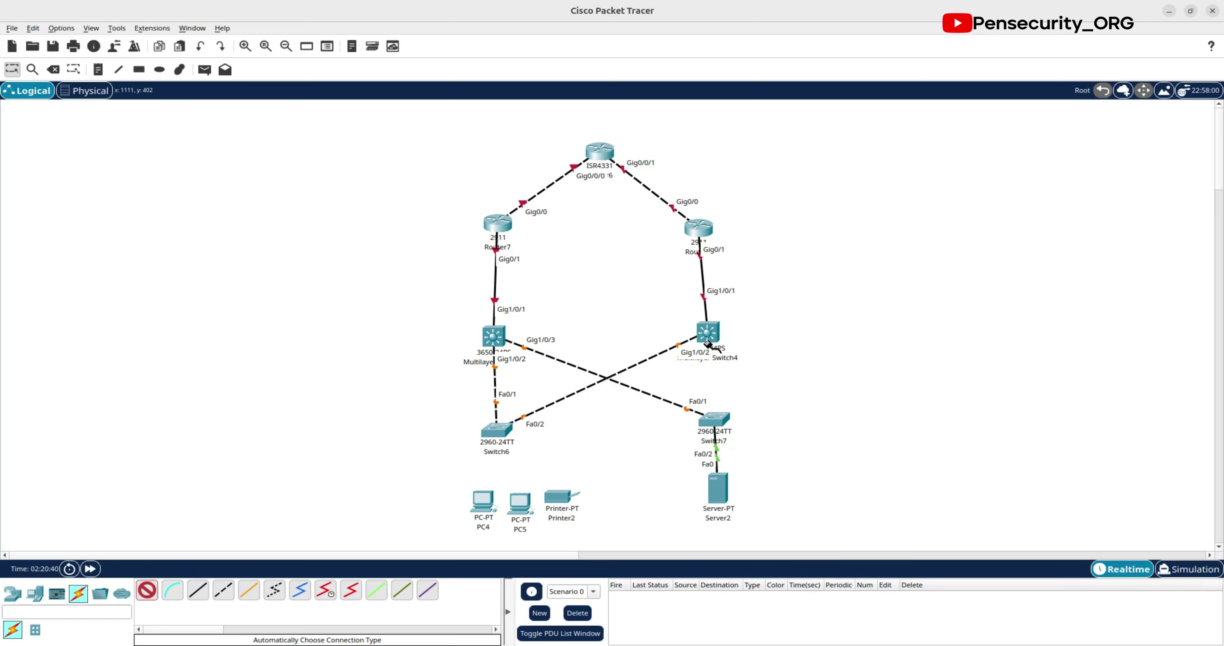
click(714, 417)
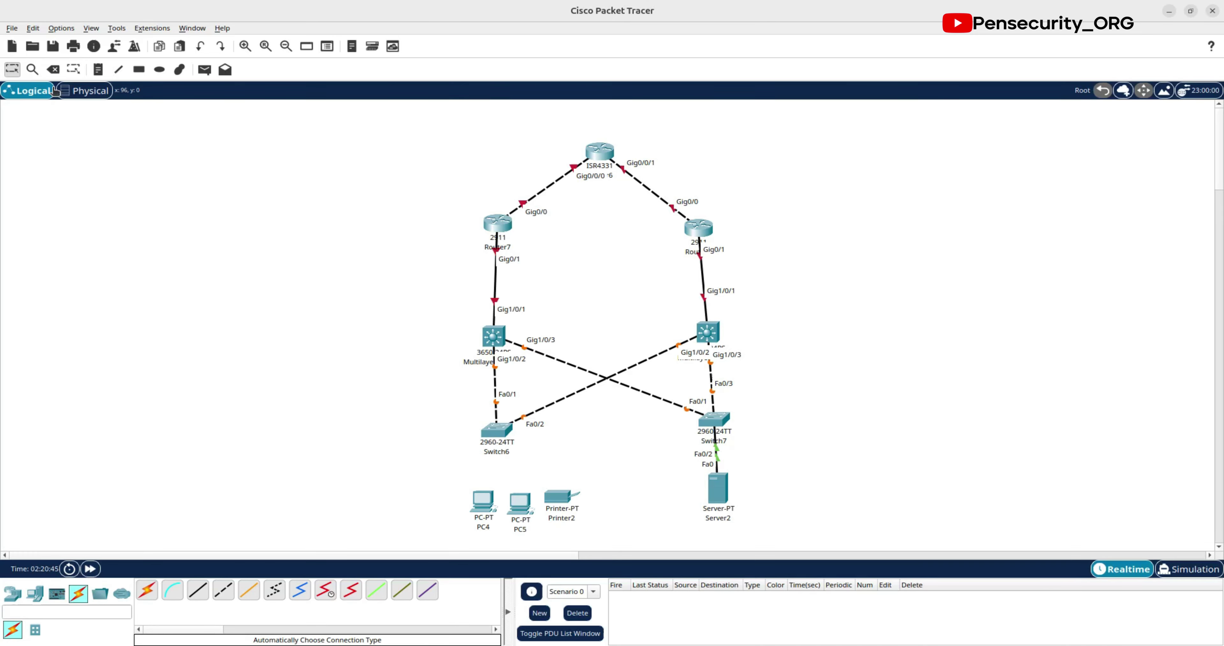
Step: Delete the cable between Switch7 and Server2 and the cable between Multilayer Switch4 and Switch7
click(53, 70)
click(717, 458)
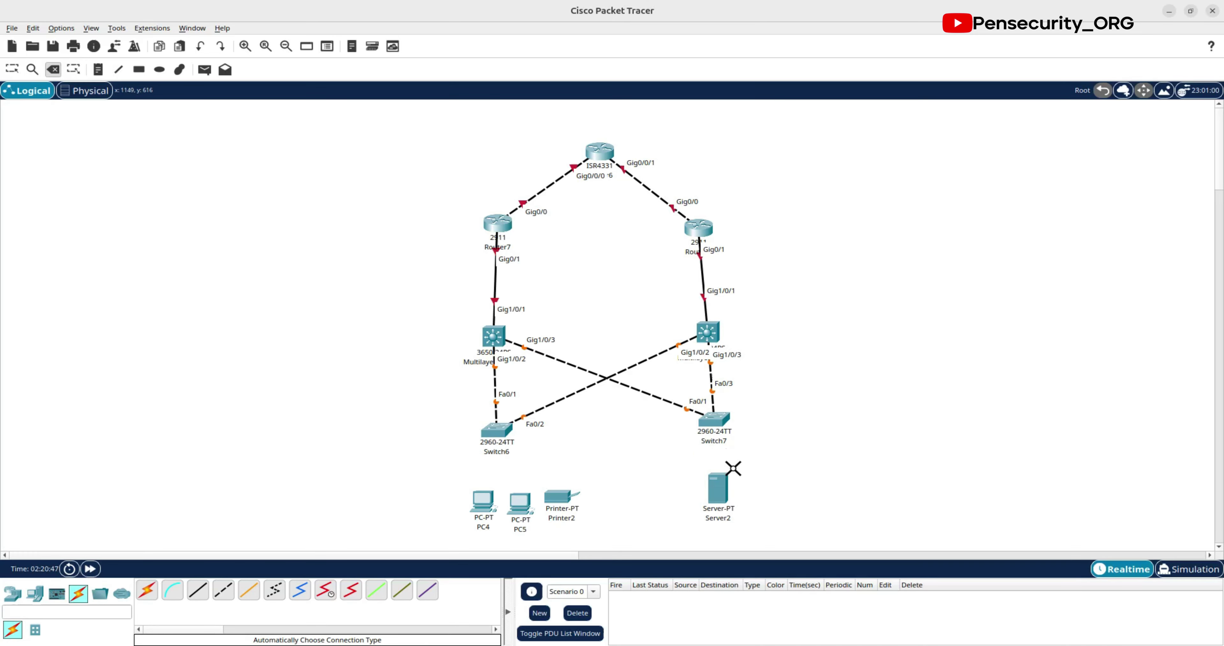
click(712, 372)
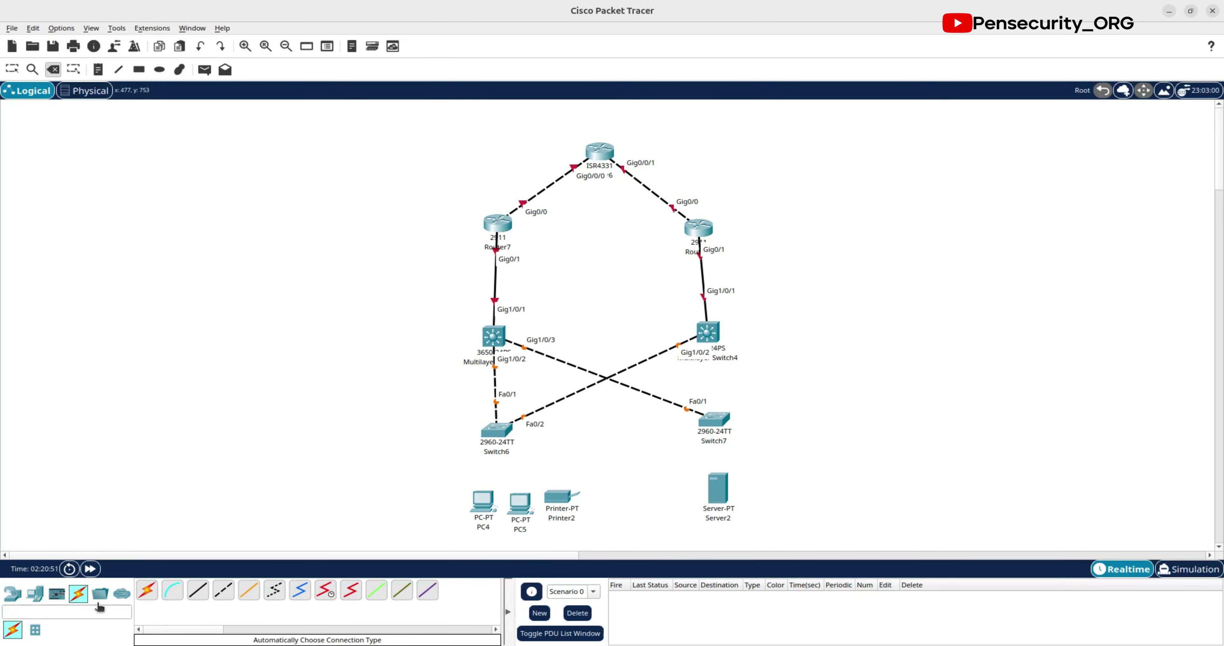
Step: Connect Multilayer Switch4 Gig1/0/3 to Switch7 Fa0/2 with an automatically chosen cable
click(147, 589)
click(12, 70)
click(701, 334)
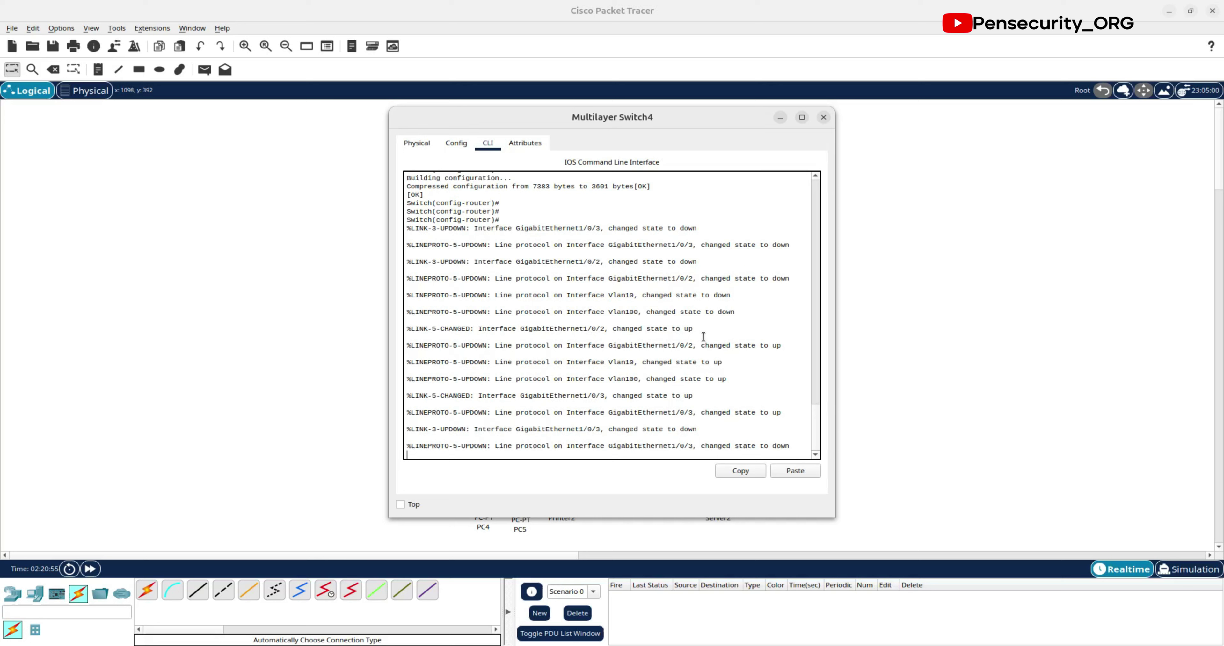
click(825, 118)
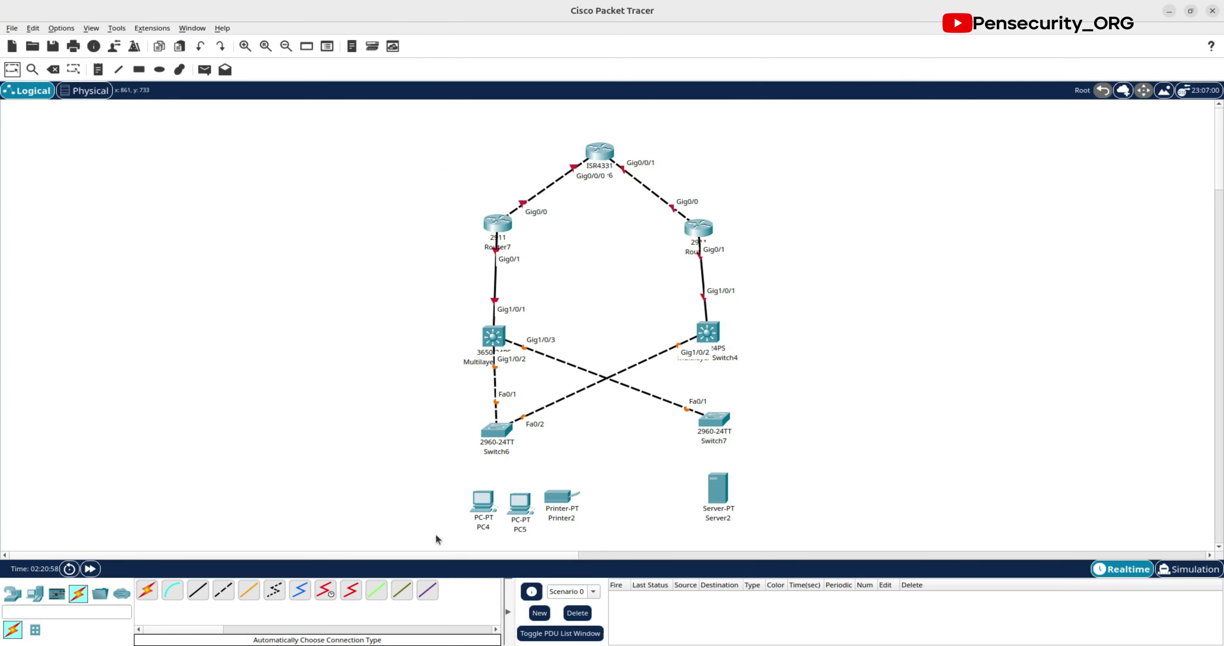
click(145, 590)
click(708, 332)
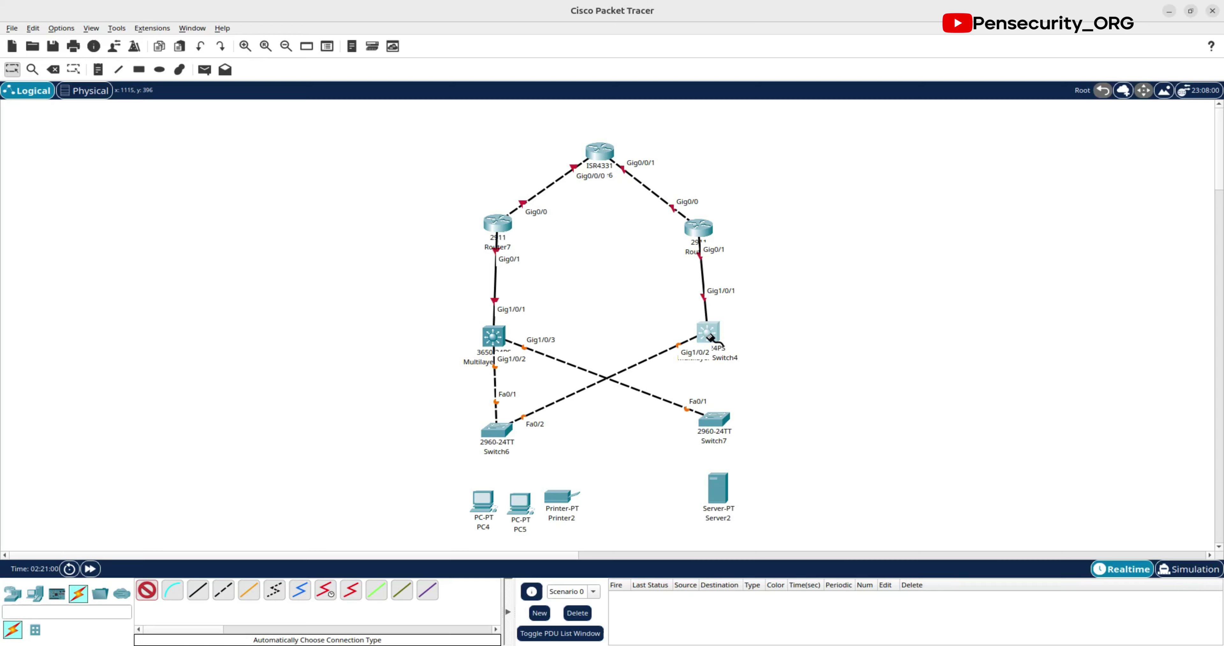
click(714, 419)
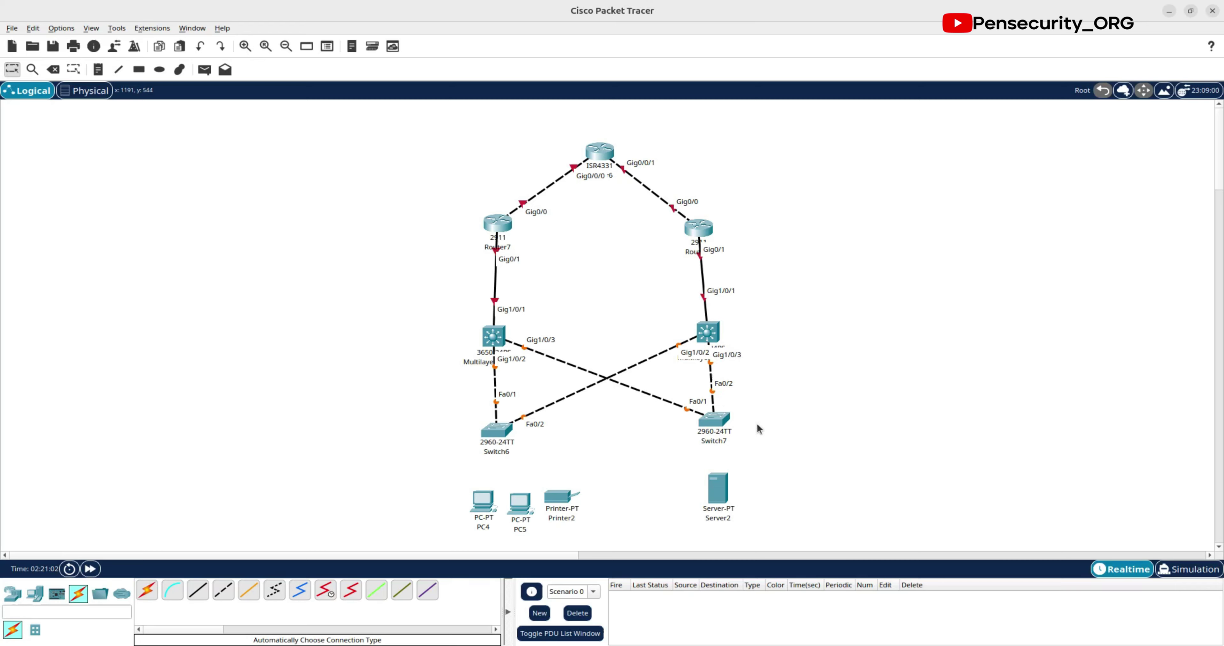
Step: Connect PC4 to Switch6 port Fa0/3 with an automatically chosen cable
mouse_move(722, 418)
mouse_move(503, 434)
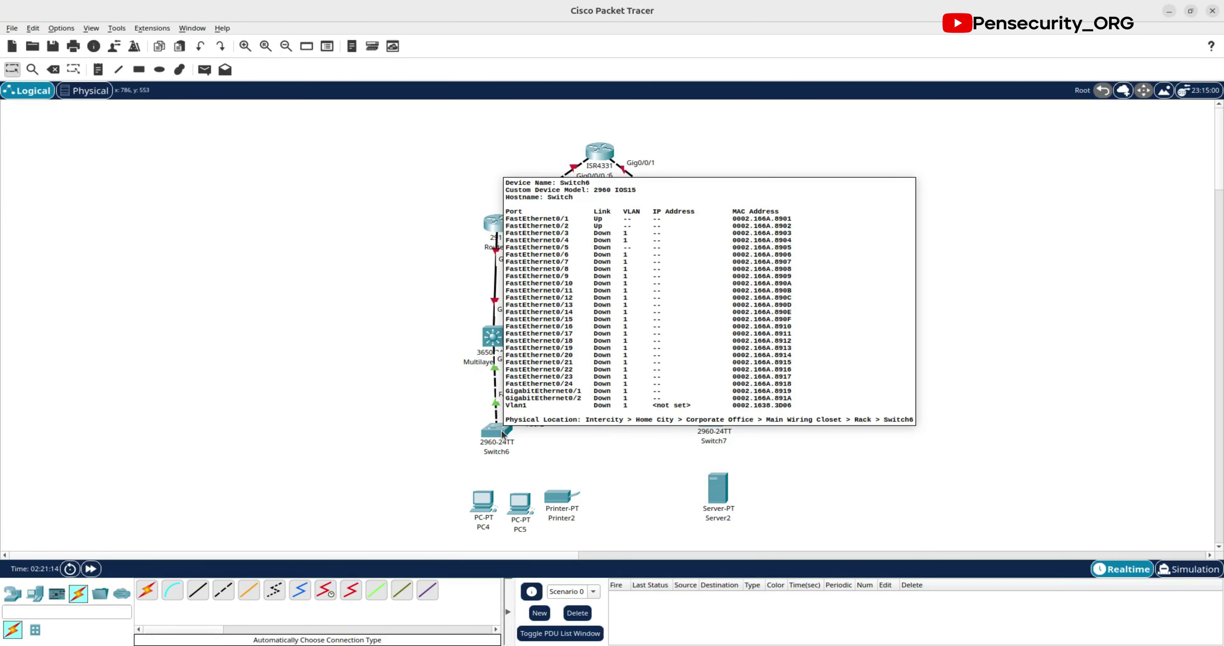
click(147, 589)
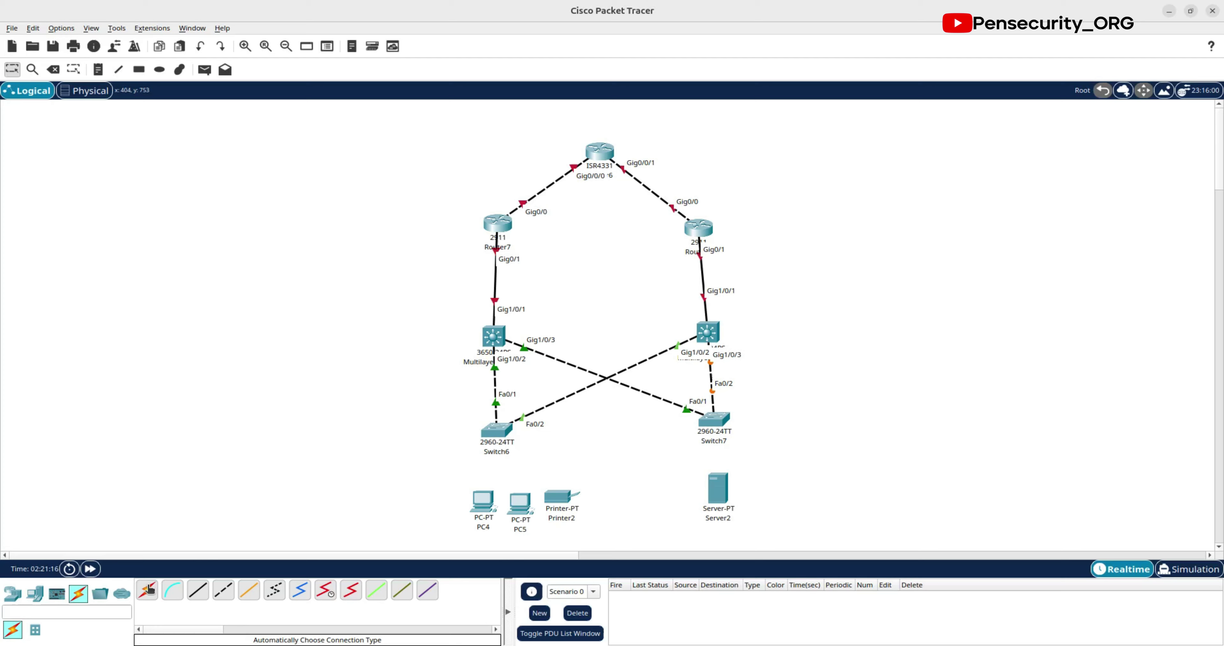
click(484, 501)
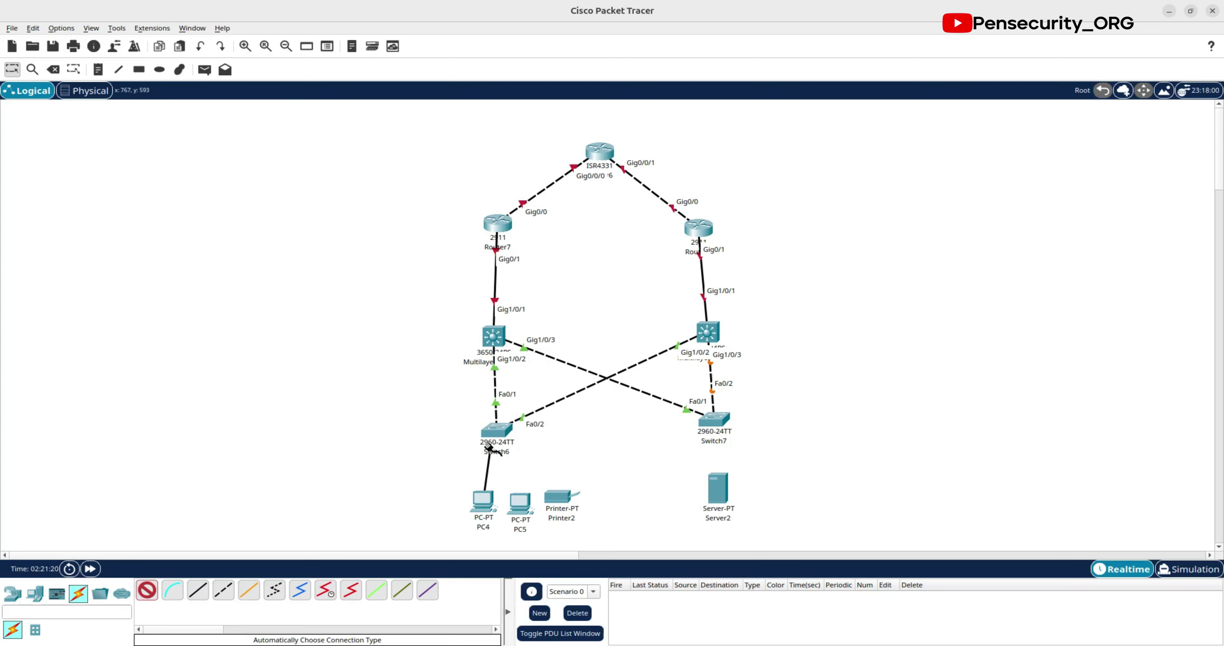
click(490, 433)
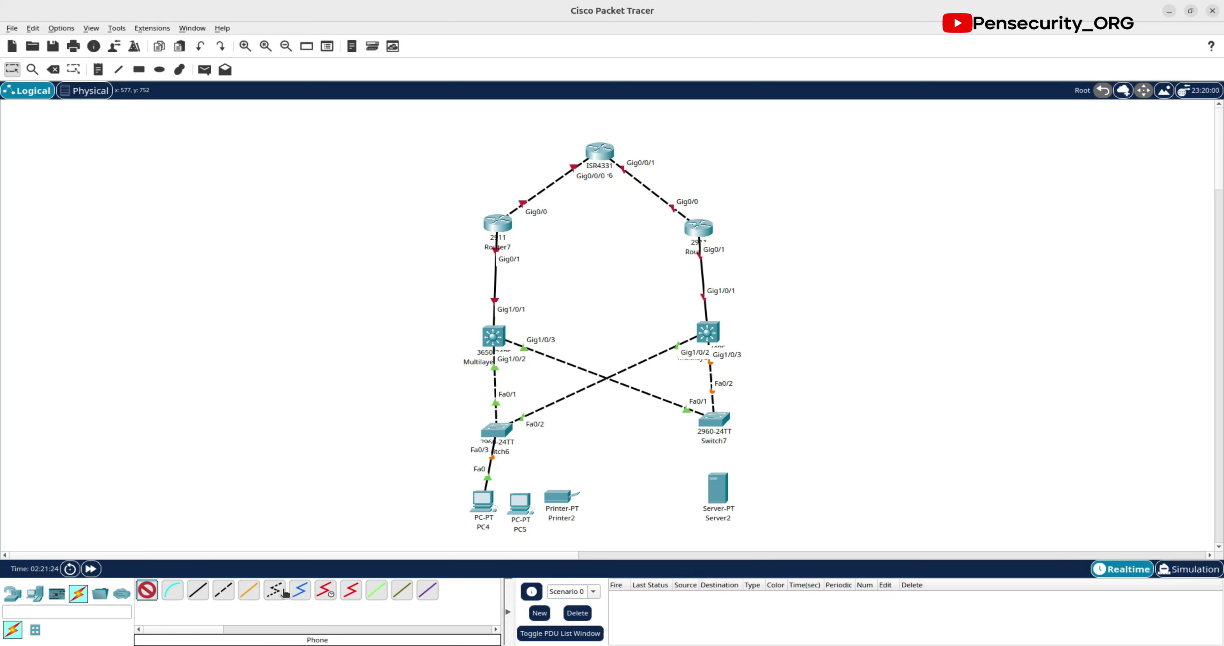
Step: Connect PC5's Fa0 port to Switch6 port Fa0/4 with a Copper Straight-Through cable
click(199, 590)
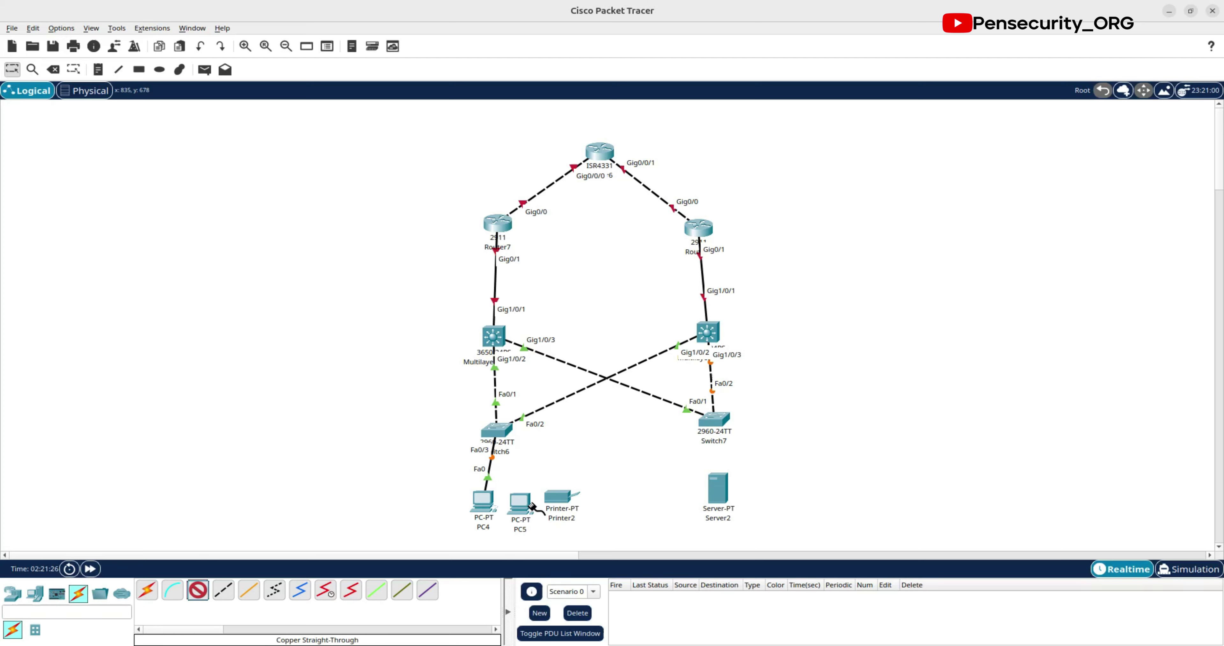
click(524, 500)
click(565, 550)
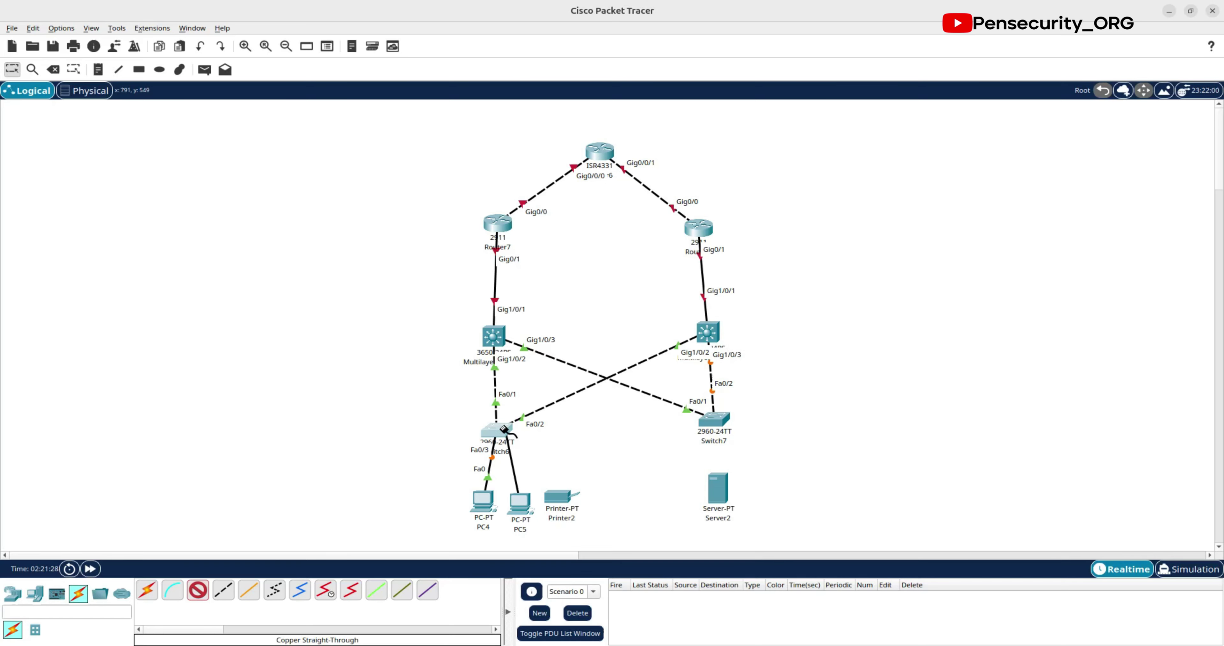
click(498, 430)
click(549, 105)
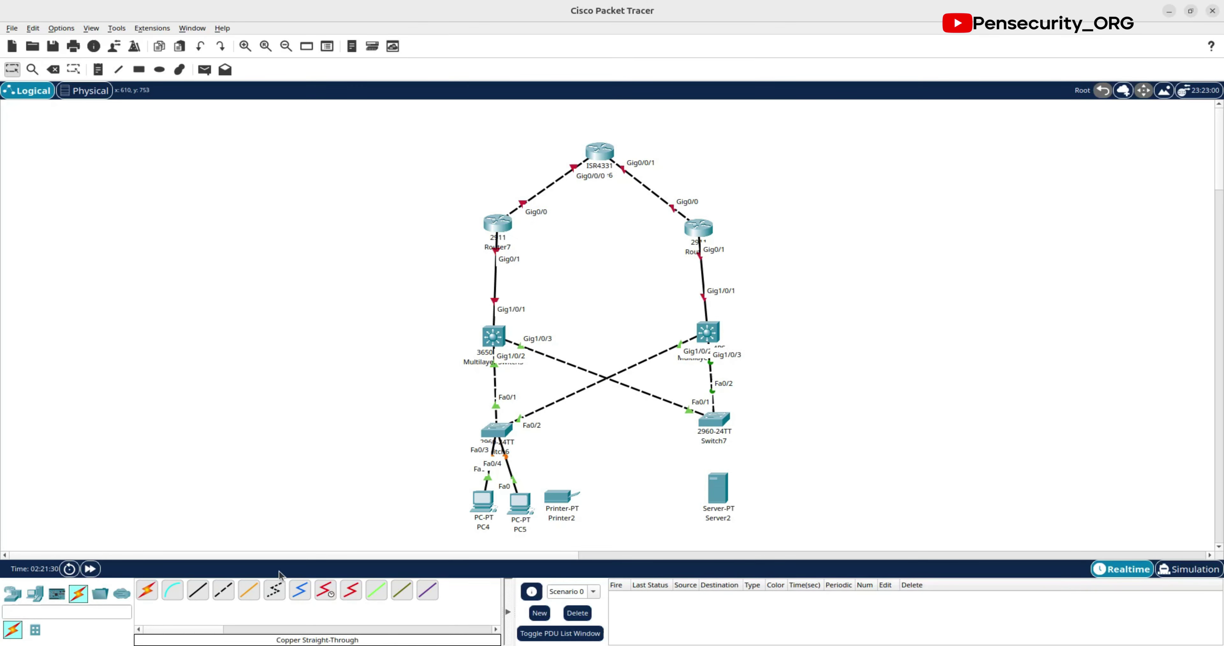
Step: Connect Printer2 to Switch6 port Fa0/5 with a Copper Straight-Through cable
click(198, 591)
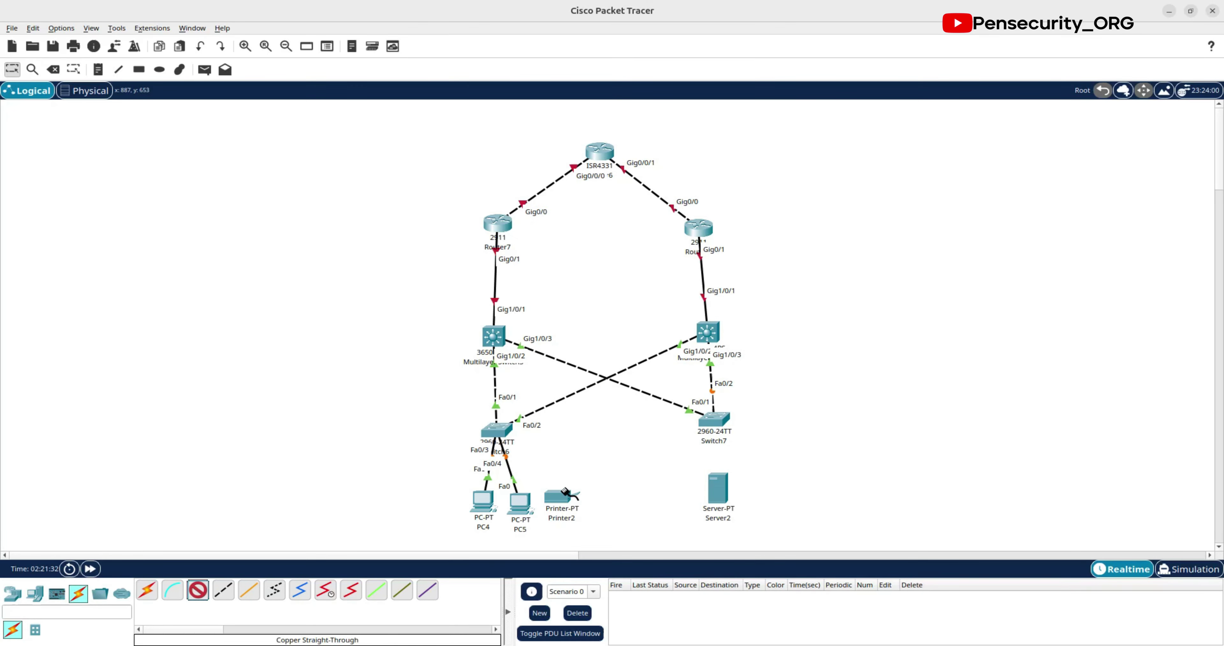
click(566, 495)
click(602, 500)
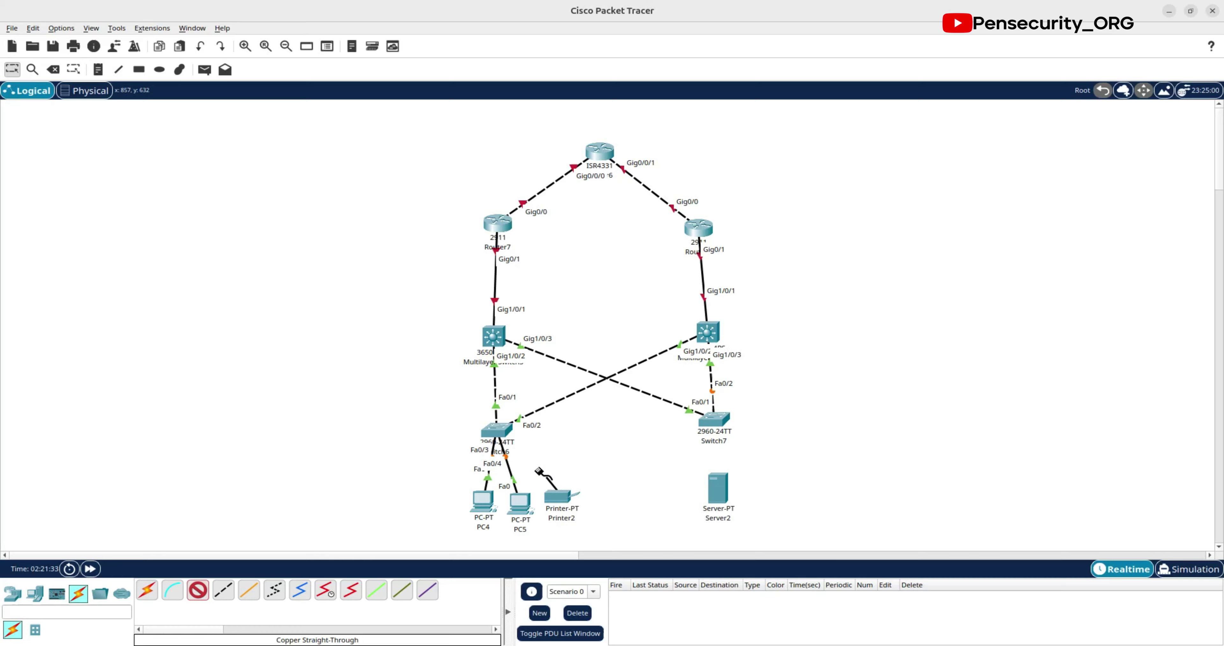
click(498, 429)
click(547, 121)
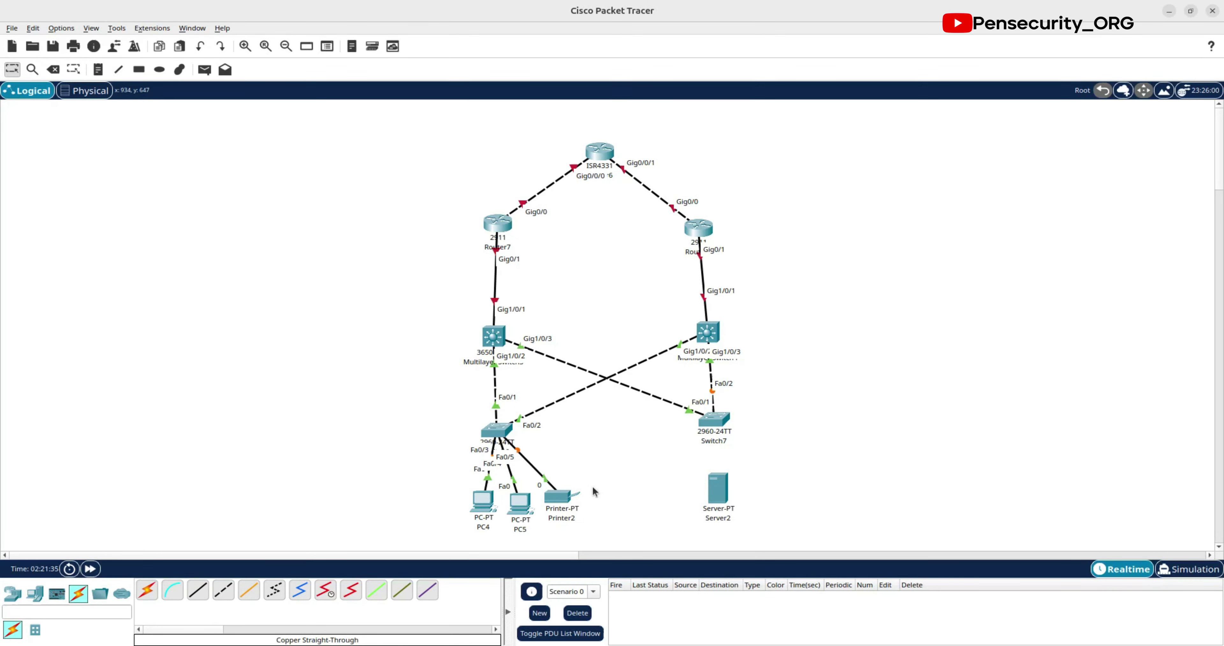
Step: Connect Server2 to Switch7 port Fa0/4 with a Copper Straight-Through cable
mouse_move(497, 431)
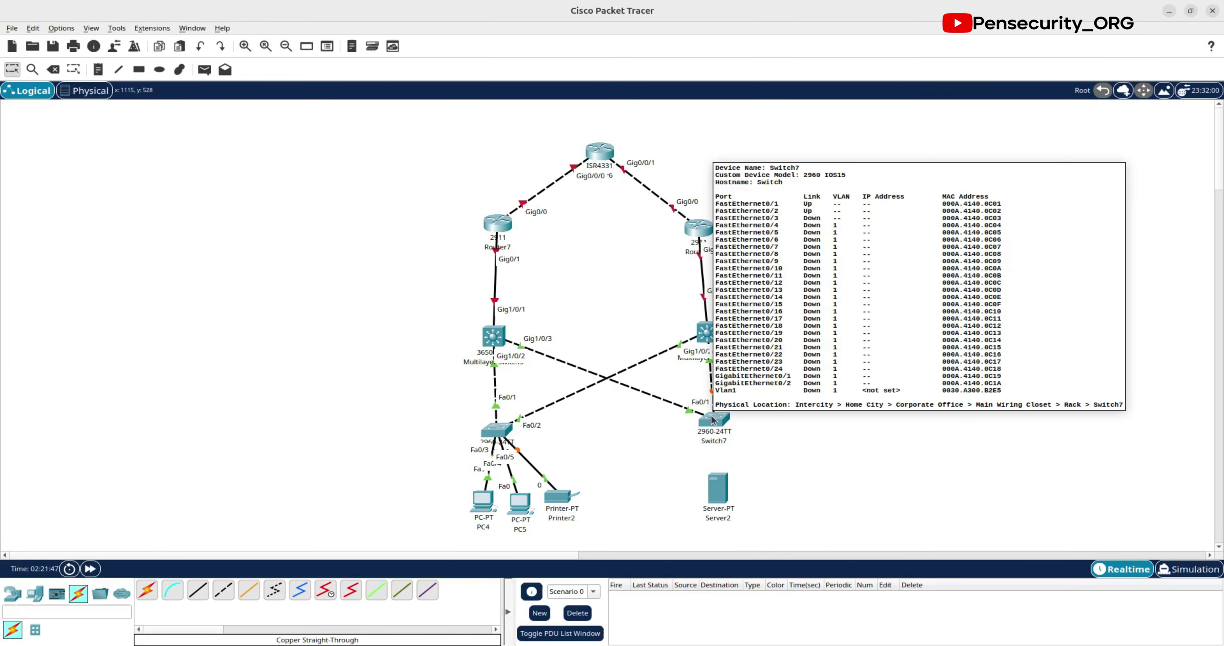
click(198, 590)
click(717, 489)
click(755, 499)
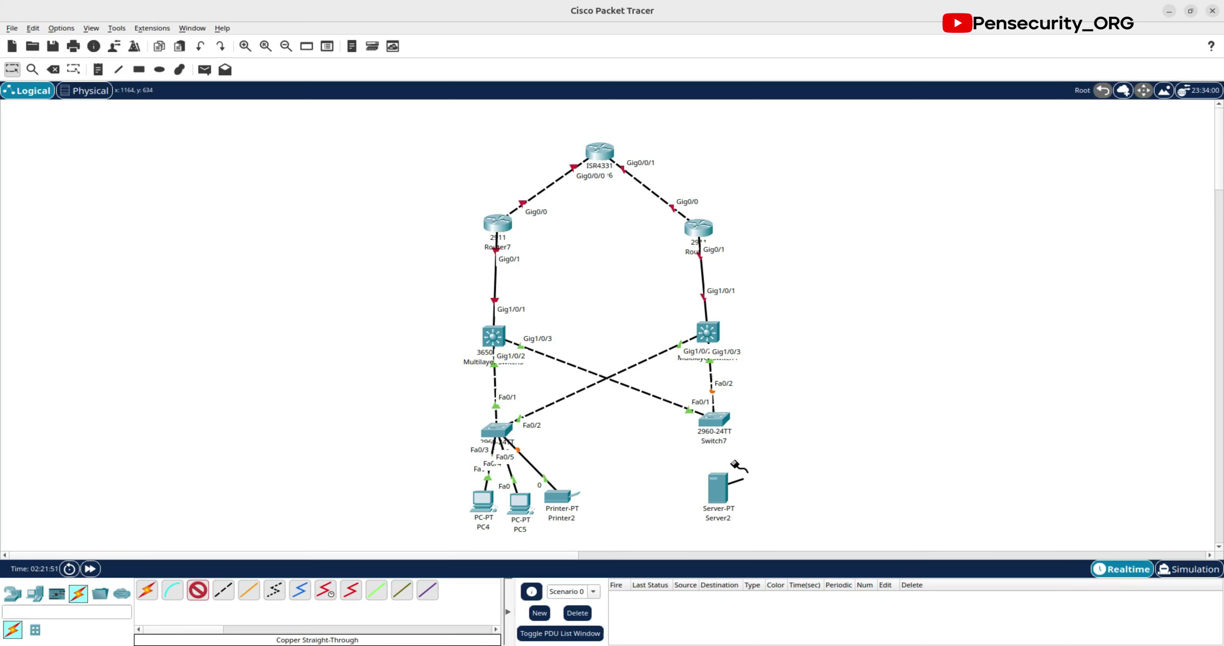
click(713, 418)
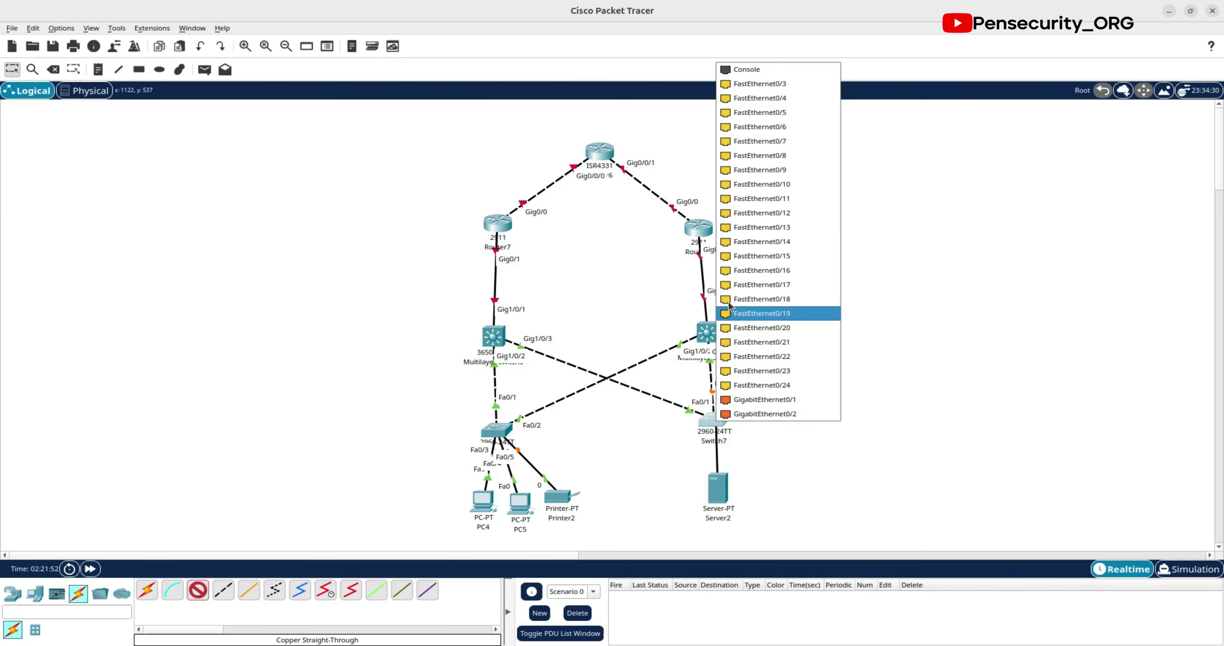
click(746, 104)
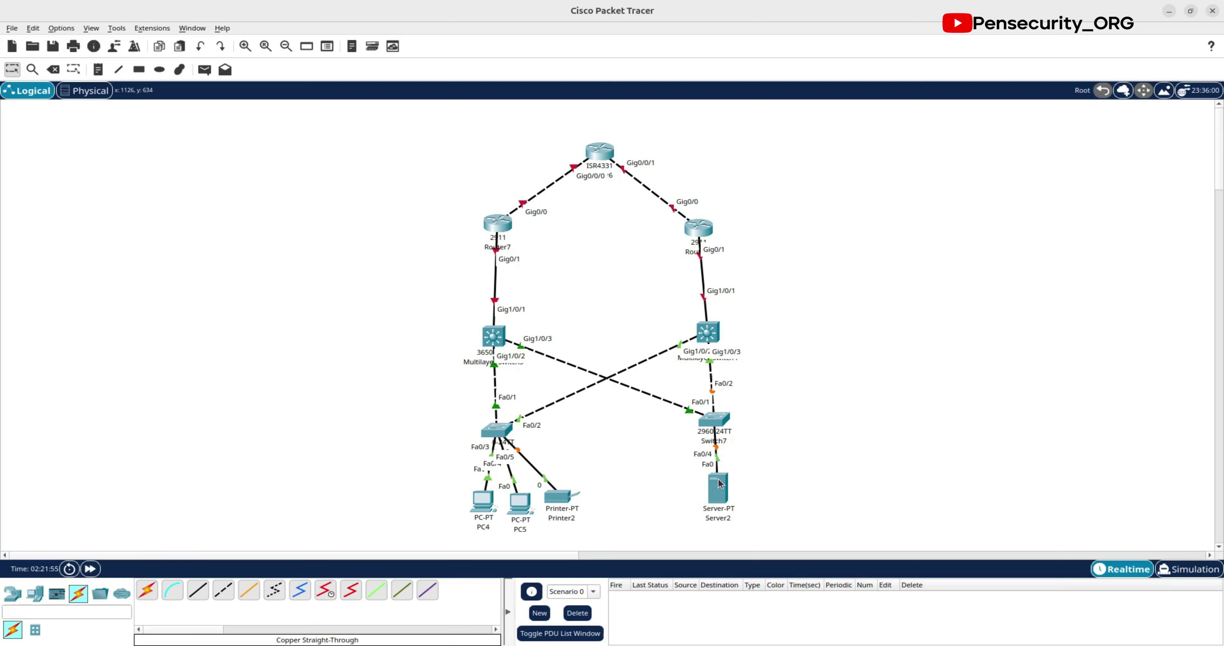
Step: Open Switch6's command line and enter global configuration mode
mouse_move(717, 419)
click(500, 427)
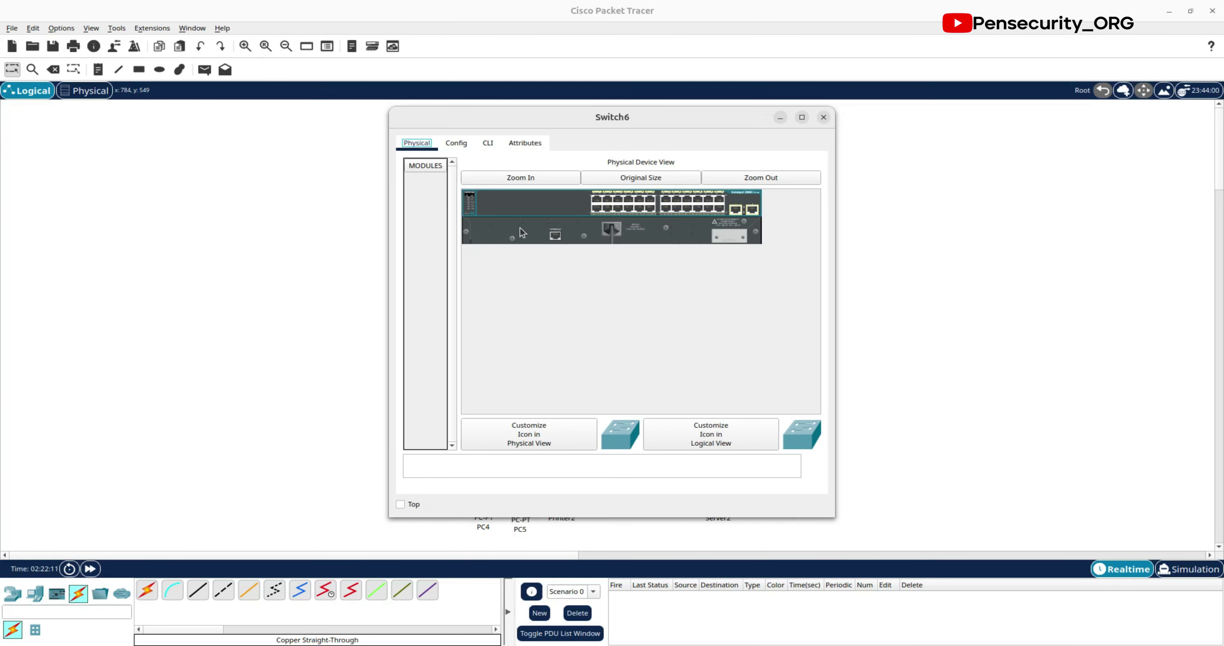
click(488, 143)
click(456, 143)
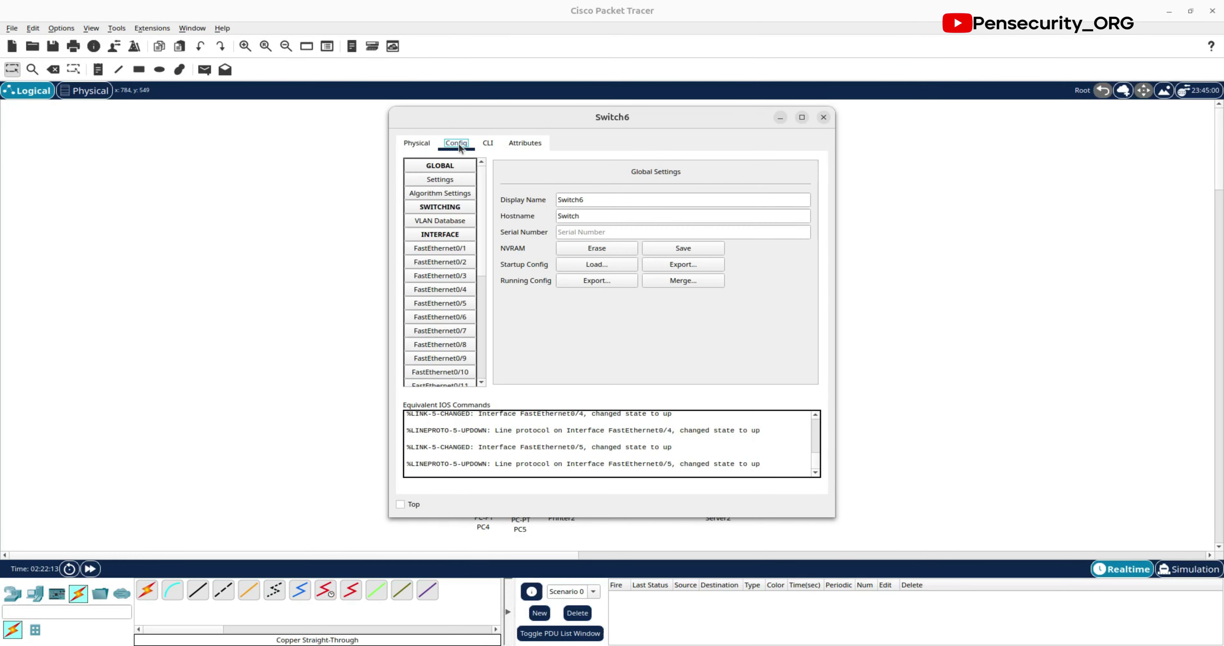
click(488, 143)
key(Return)
key(Return)
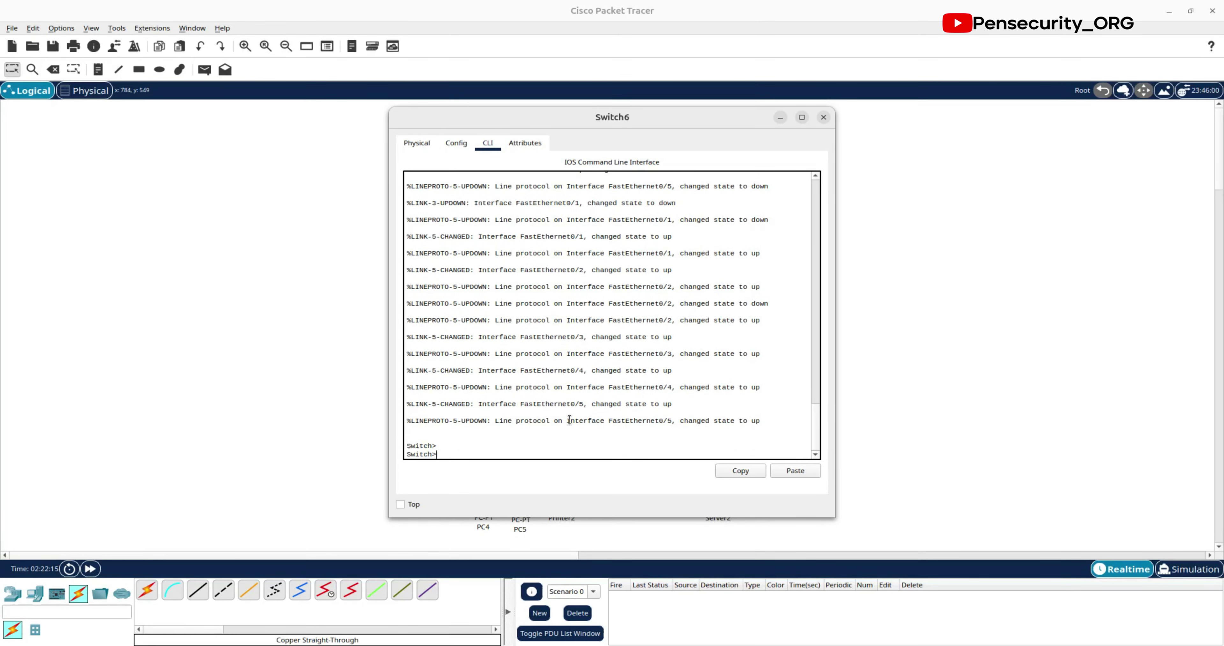
text(en)
key(Return)
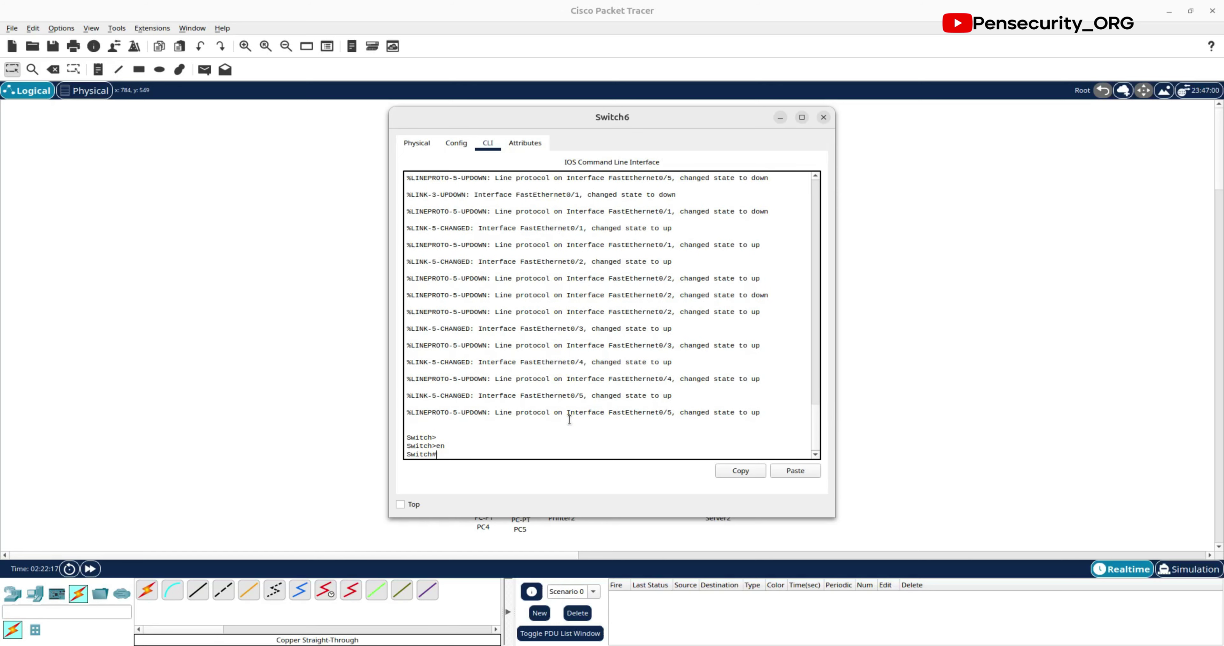
text(conf t)
key(Return)
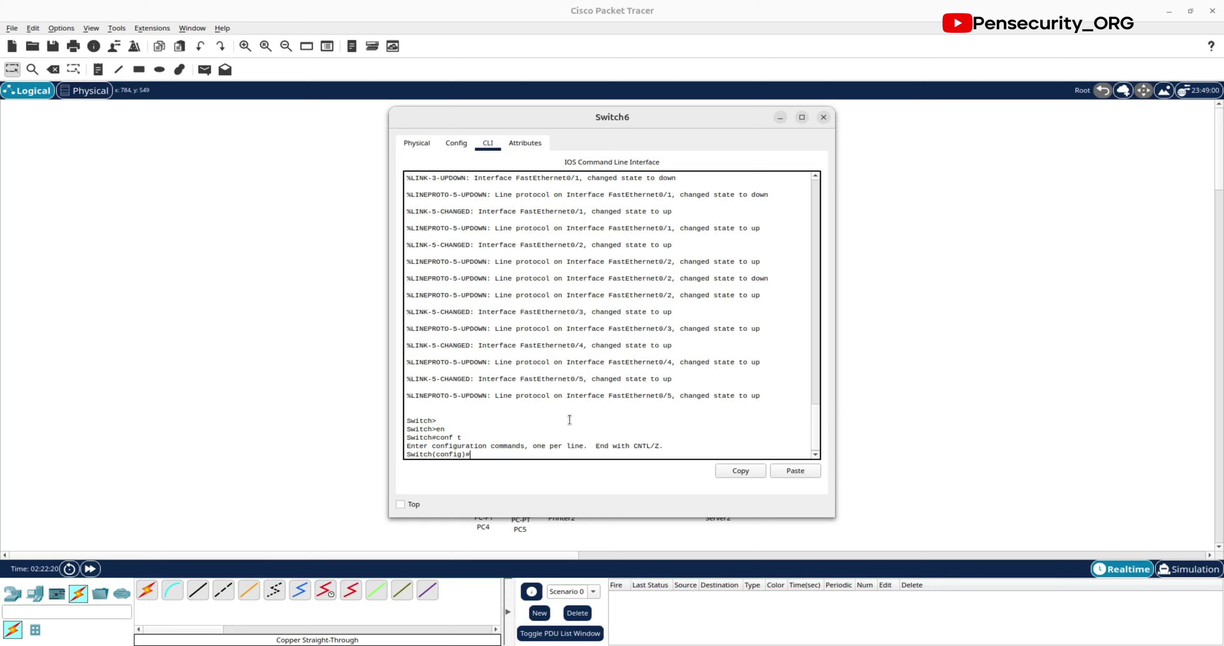
Step: Set Switch6 ports Fa0/3-24 to access mode and assign them to VLAN 10
text(int ranfge f)
text(a0/3-24)
key(Return)
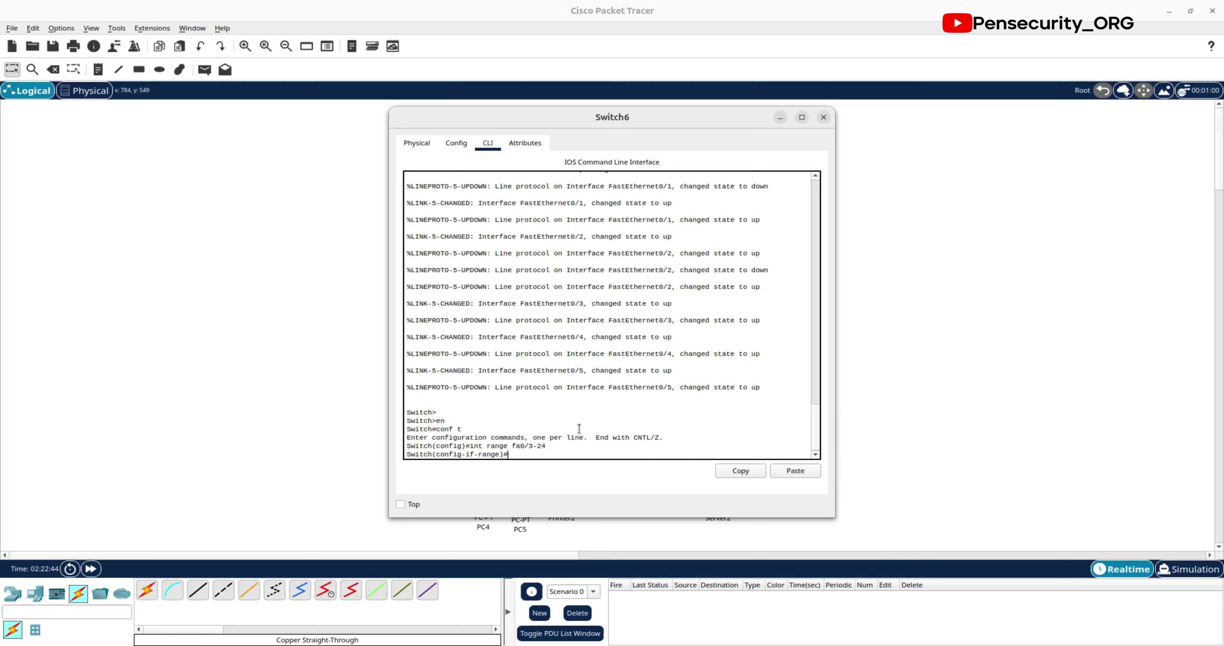
text(switchport mode access)
key(Return)
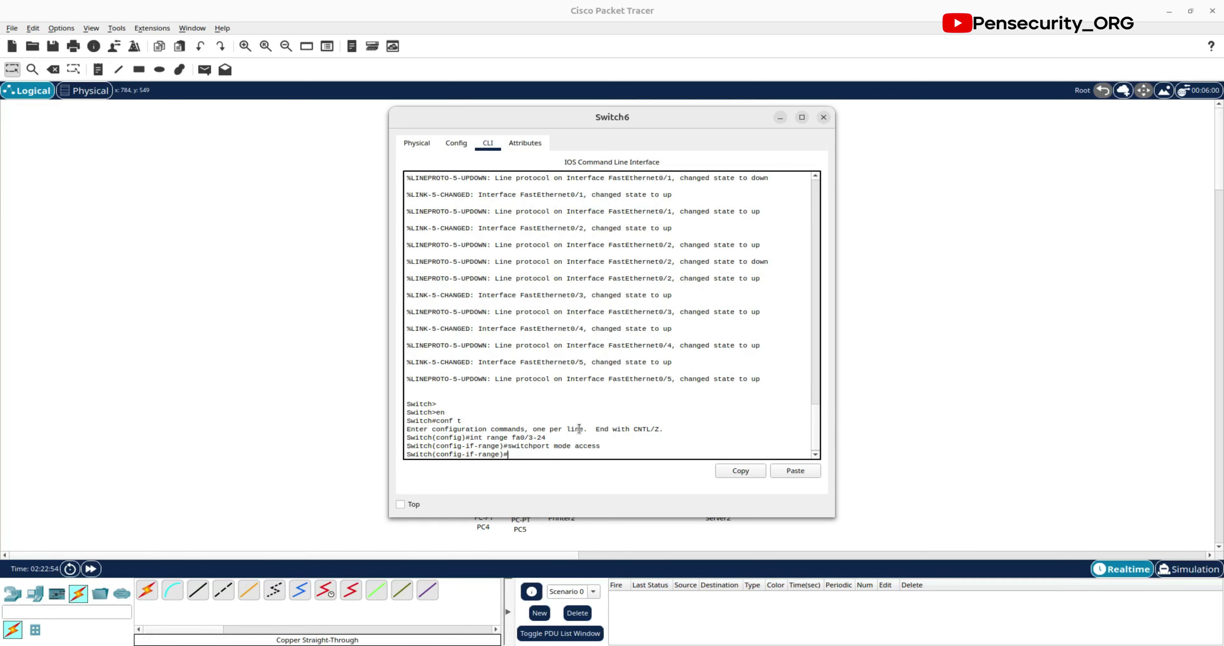
key(Up)
key(BackSpace)
key(BackSpace)
key(Right)
text(vlan 10)
key(Return)
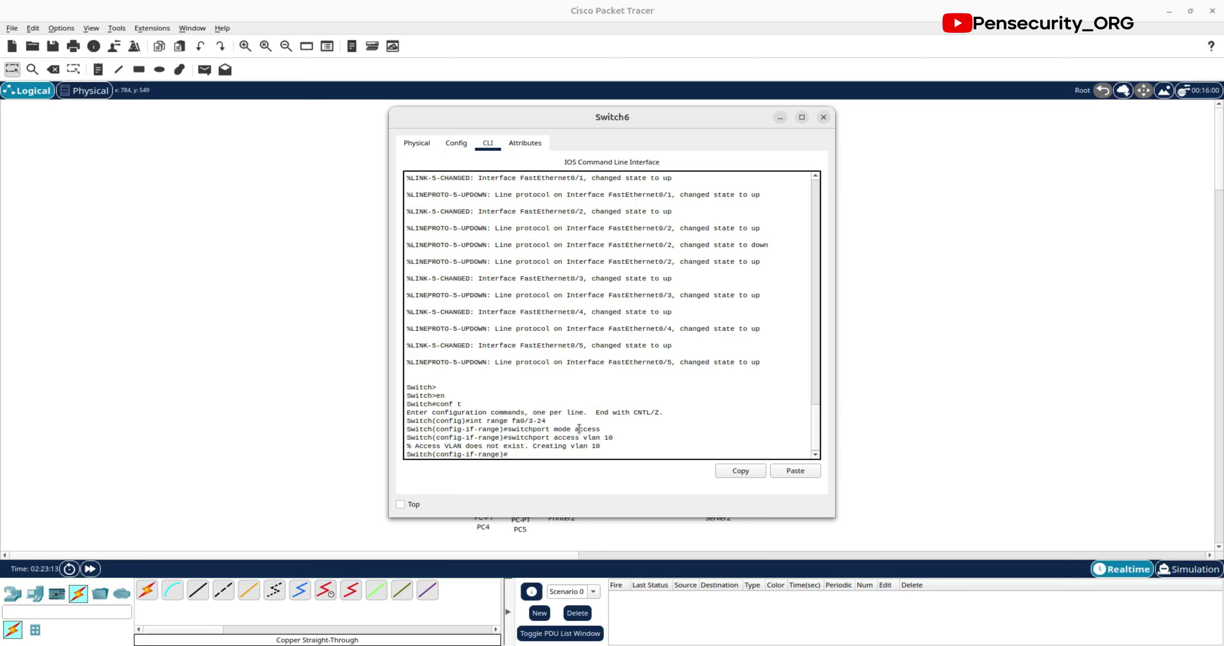
Step: Name VLAN 10 USERS on Switch6 and return to global configuration mode
text(exit)
key(Return)
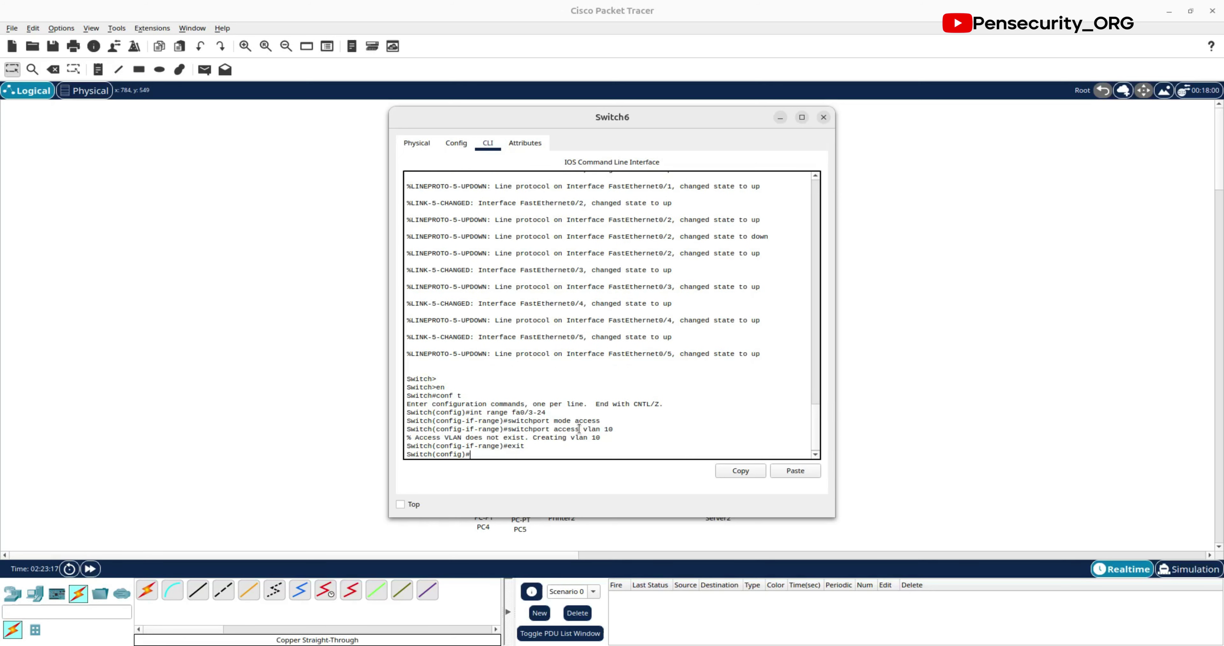
text(van 10)
key(Return)
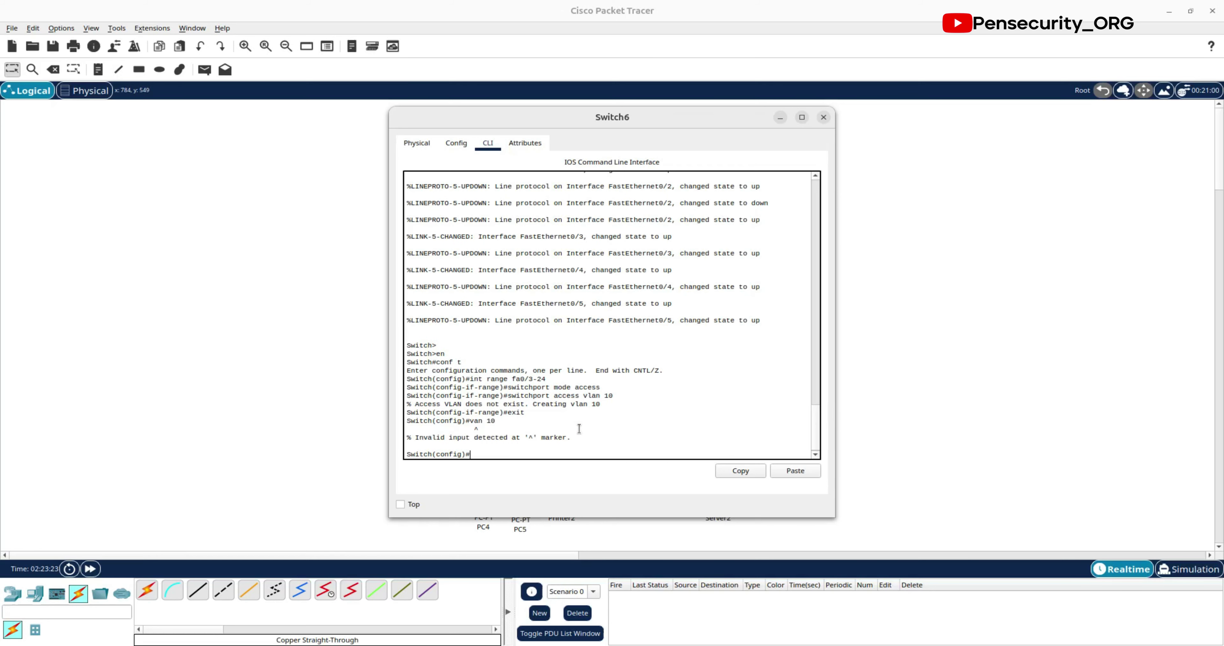
key(Up)
text(l)
key(Return)
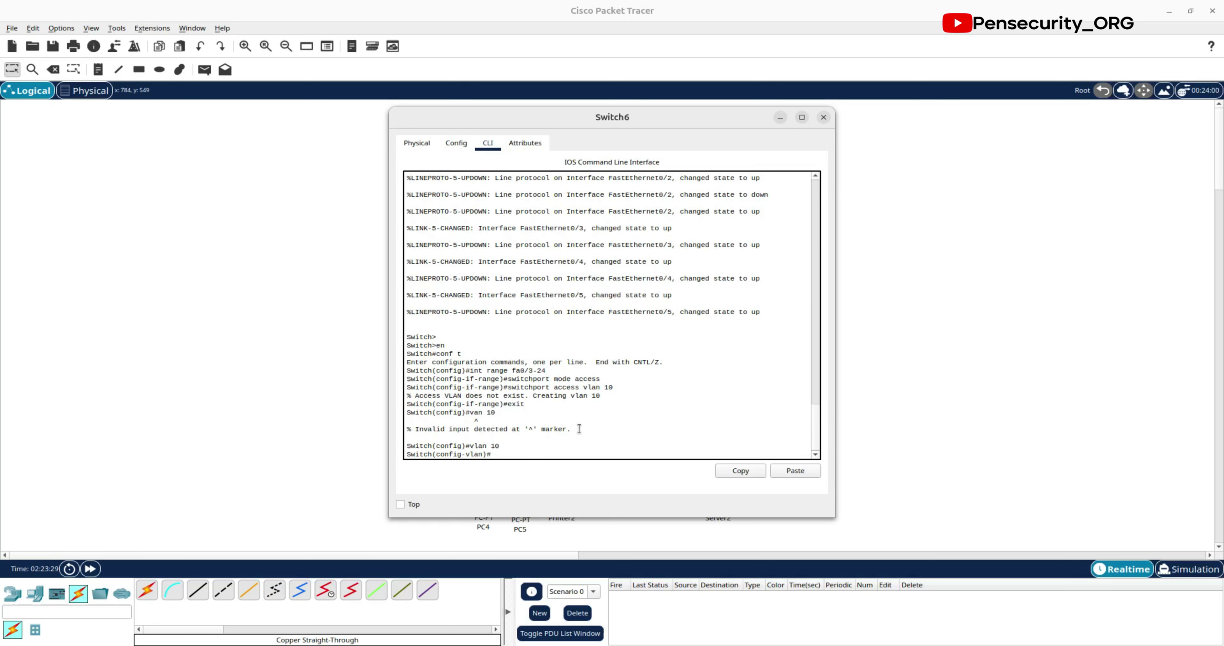
text(name USERS)
key(Return)
key(Return)
key(Return)
key(Return)
text(EX)
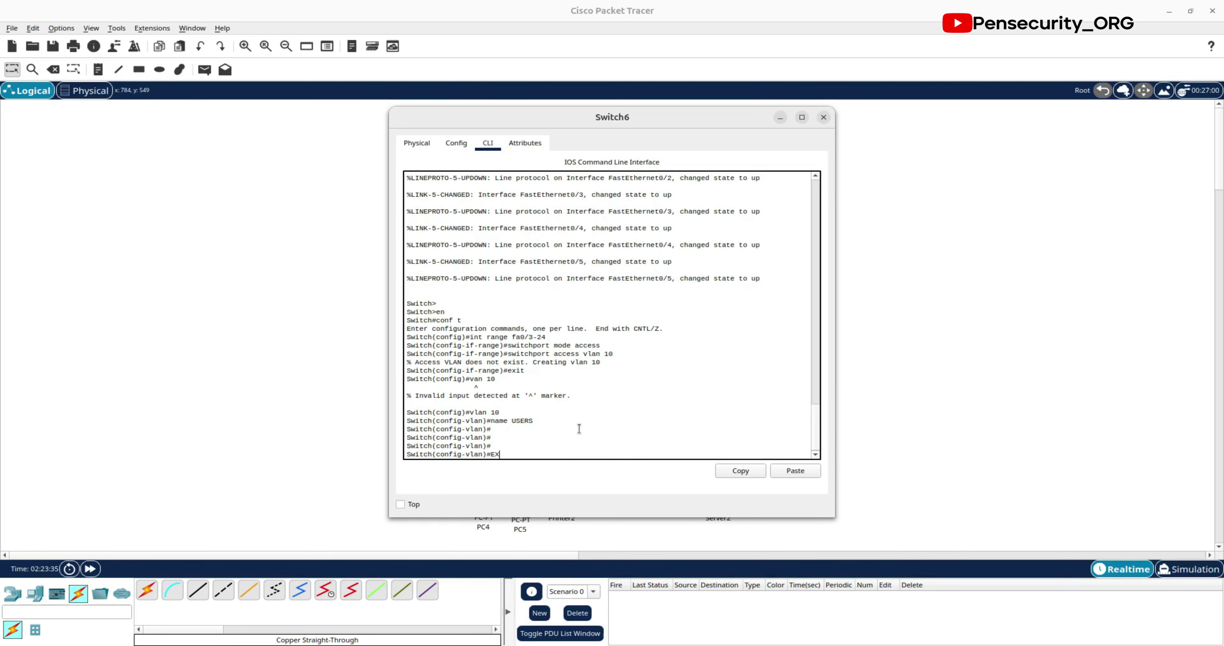
key(Return)
Step: Try to set switchport access mode directly from Switch6's global configuration mode
text(exit)
key(Up)
key(Up)
key(Up)
key(Up)
key(Up)
key(Up)
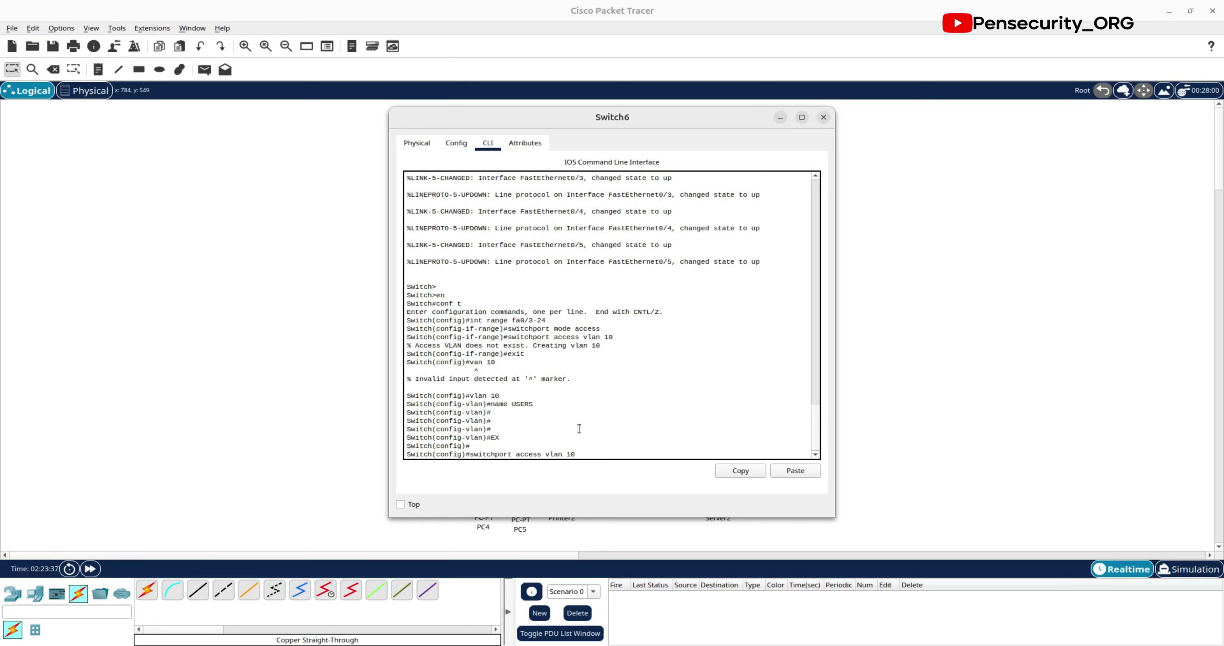
key(Up)
key(Return)
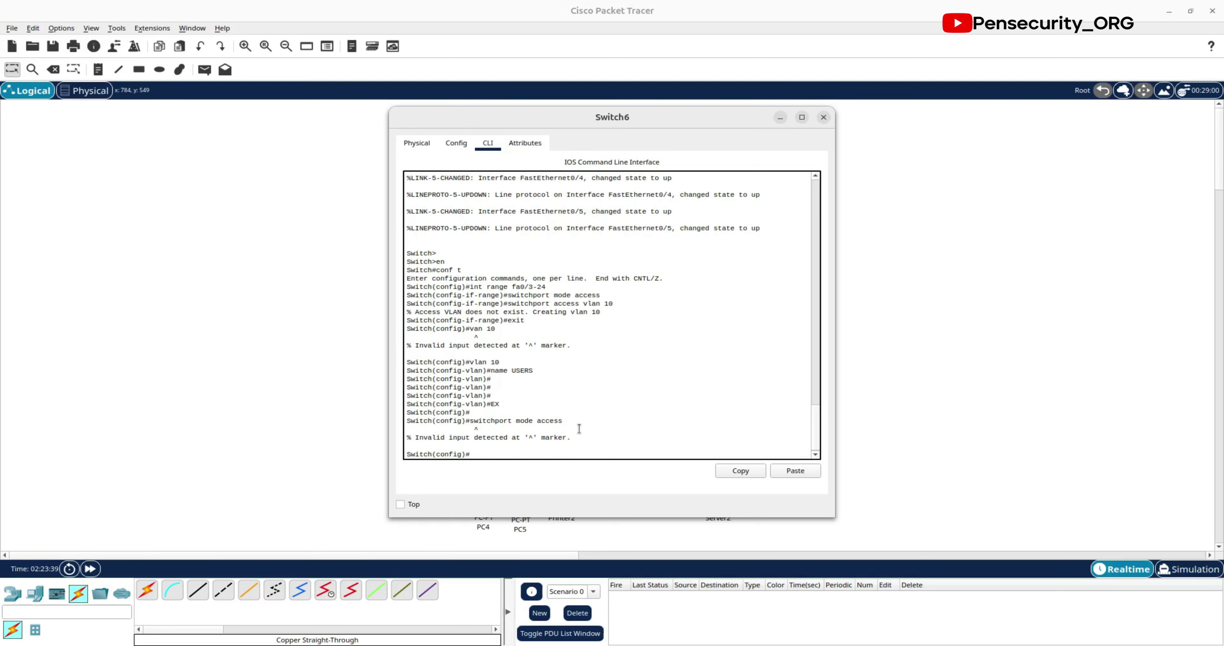
Step: Reselect the interface range Fa0/3-24 on Switch6 and apply access mode to it again
key(Up)
key(Up)
key(Up)
key(Up)
key(Up)
key(Up)
key(Up)
key(Up)
key(Up)
key(Return)
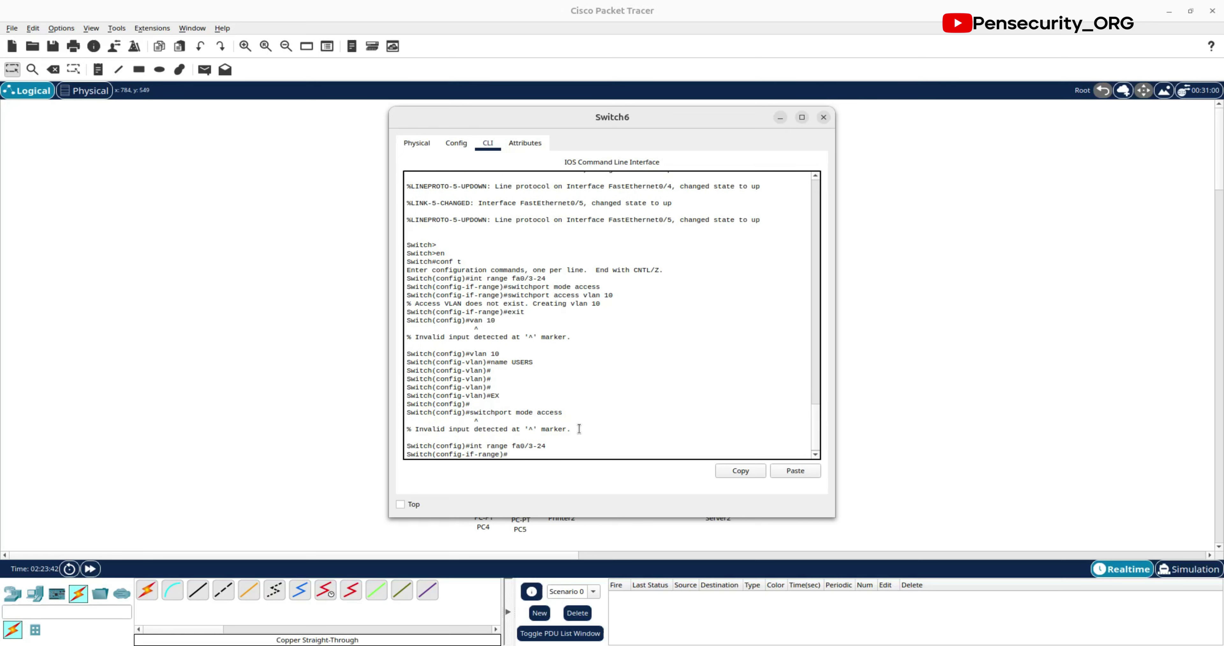
key(Up)
key(Up)
key(Return)
text(EX)
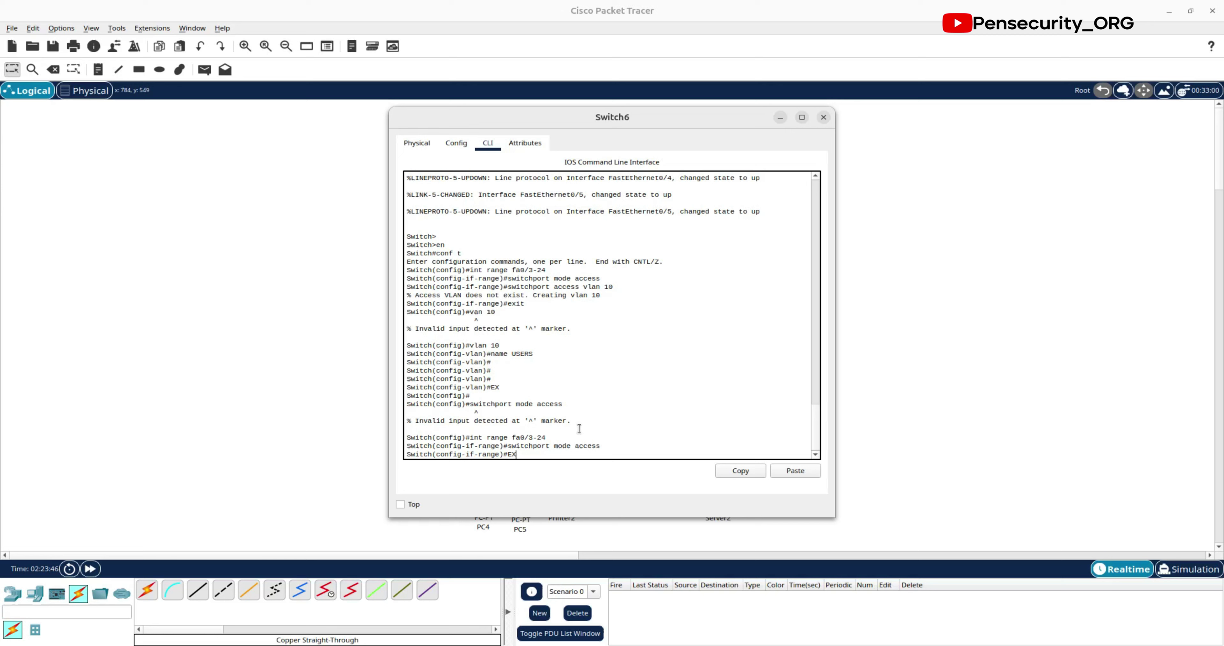
Step: Assign the selected Switch6 port range to access VLAN 10 again
key(Up)
key(Up)
key(Up)
key(Return)
key(Return)
key(Return)
key(Return)
Step: Save Switch6's configuration from within configuration mode and return to the topology
text(D)
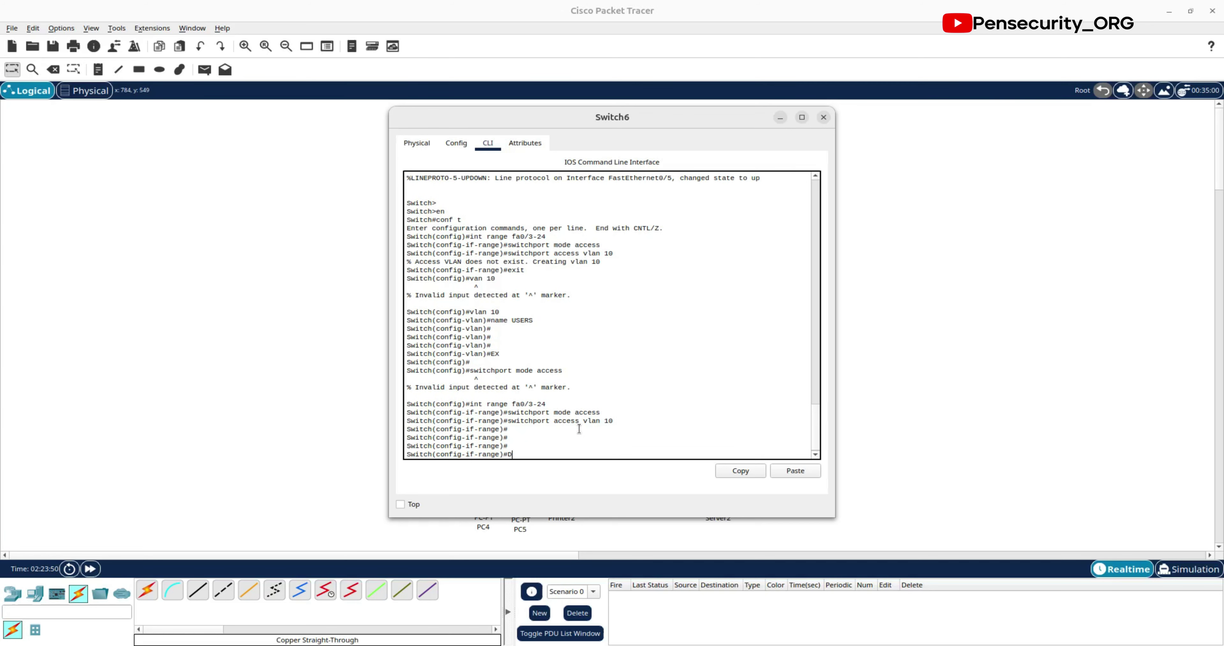
text(O WR)
key(Return)
key(Return)
key(Return)
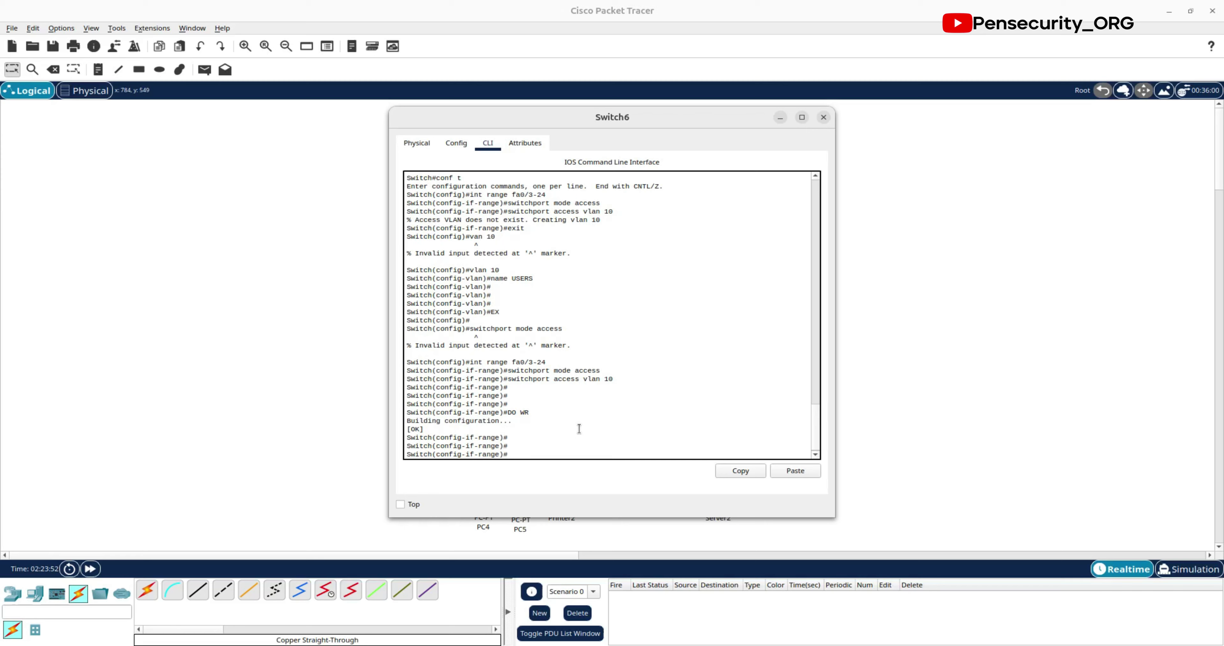
click(224, 262)
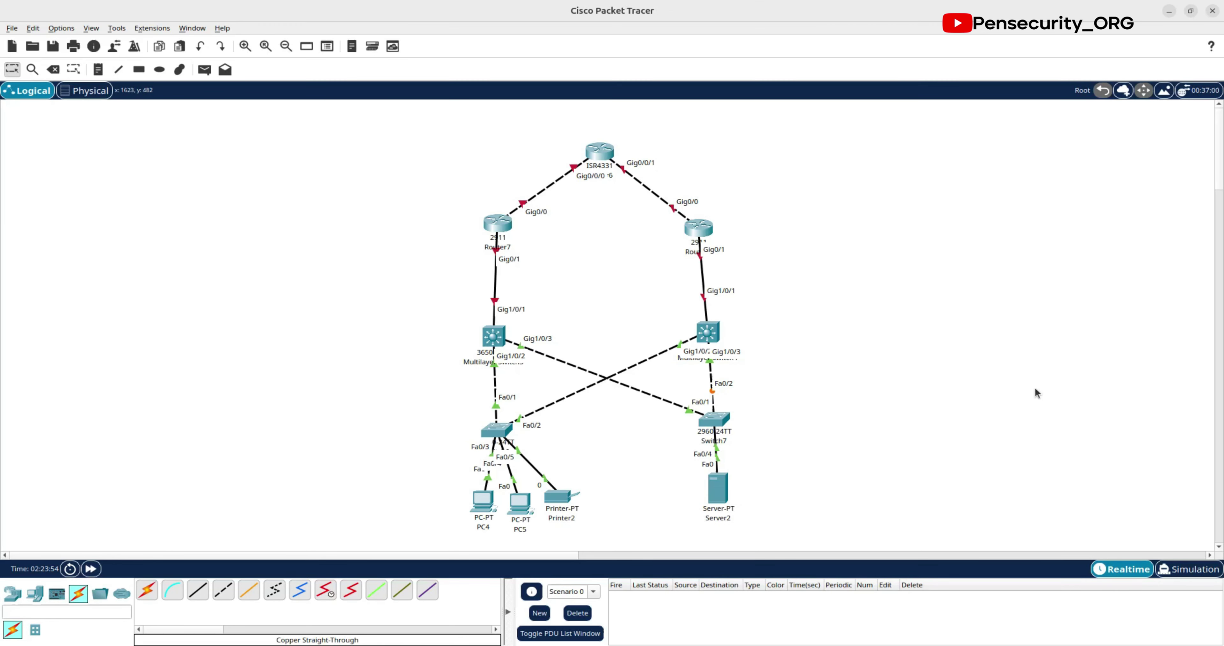
Step: Open Switch7's command line and enter global configuration mode
mouse_move(496, 431)
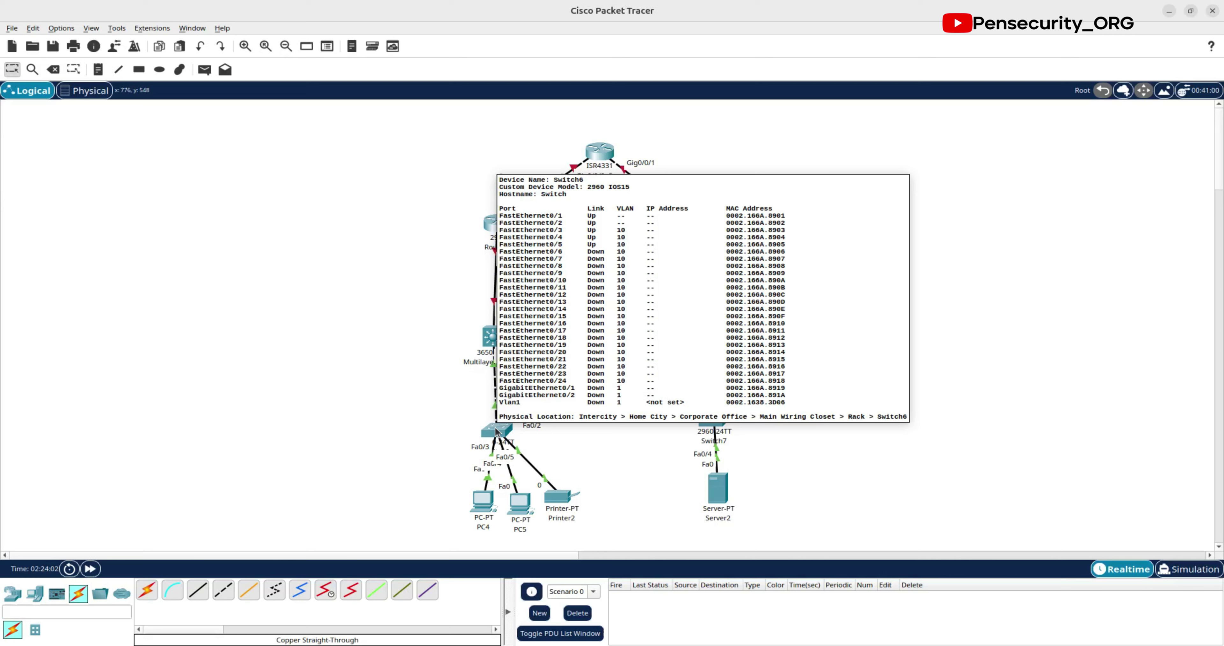
click(715, 426)
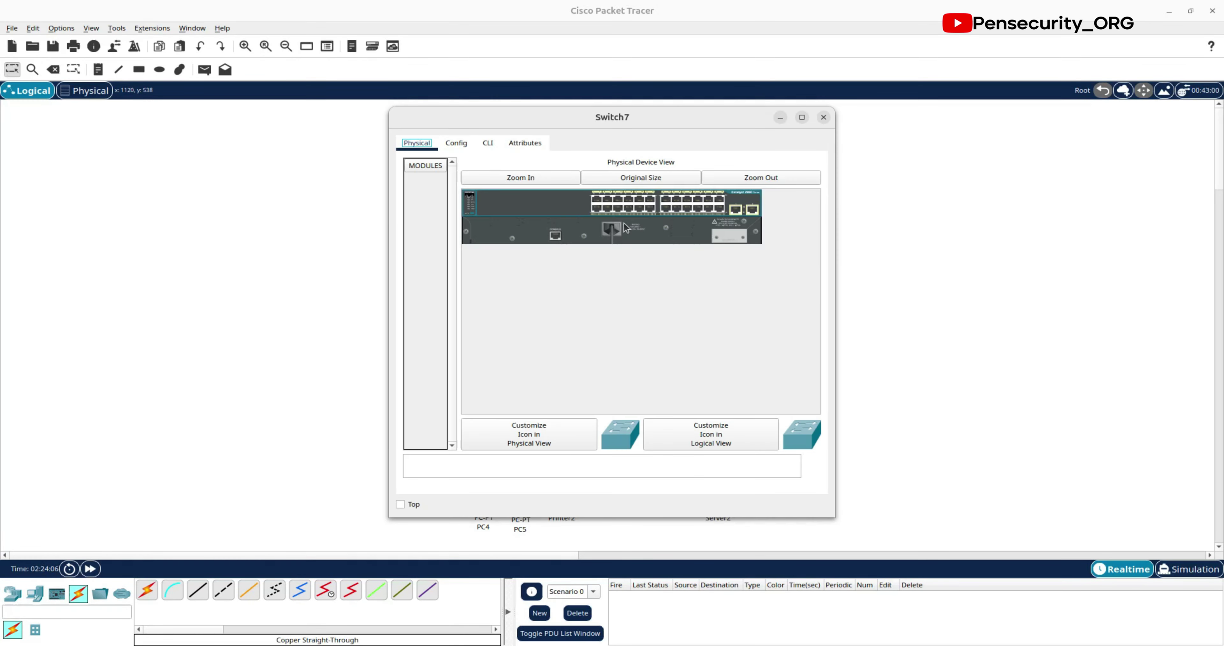
click(487, 144)
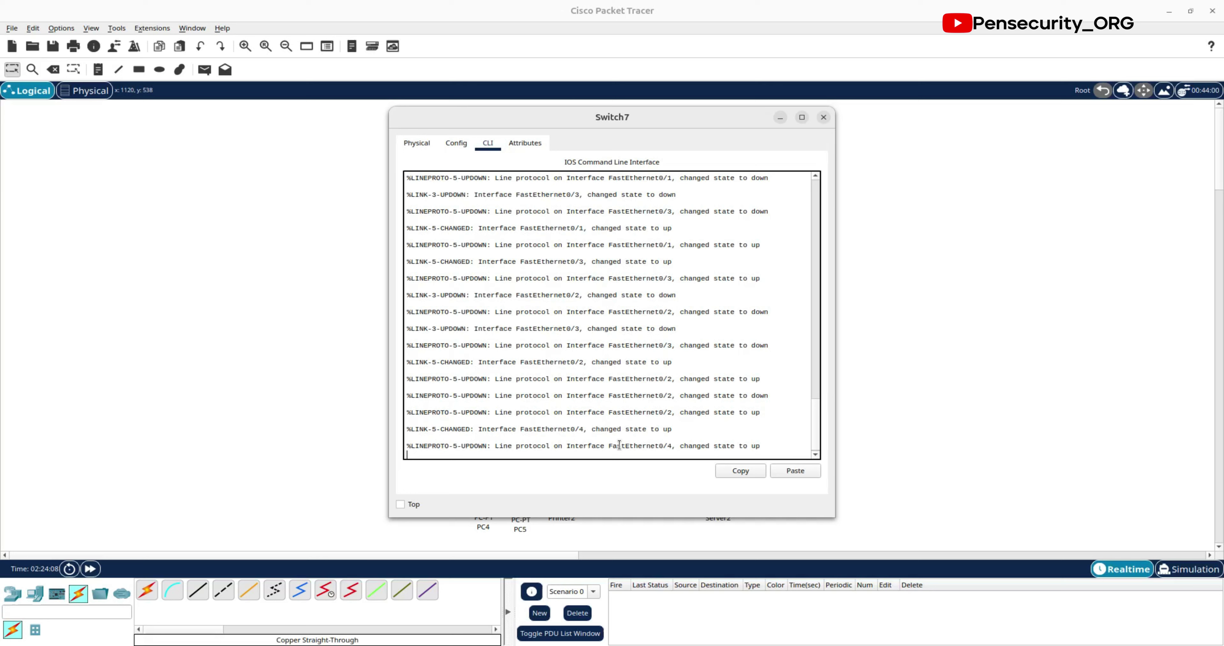
key(Return)
text(e)
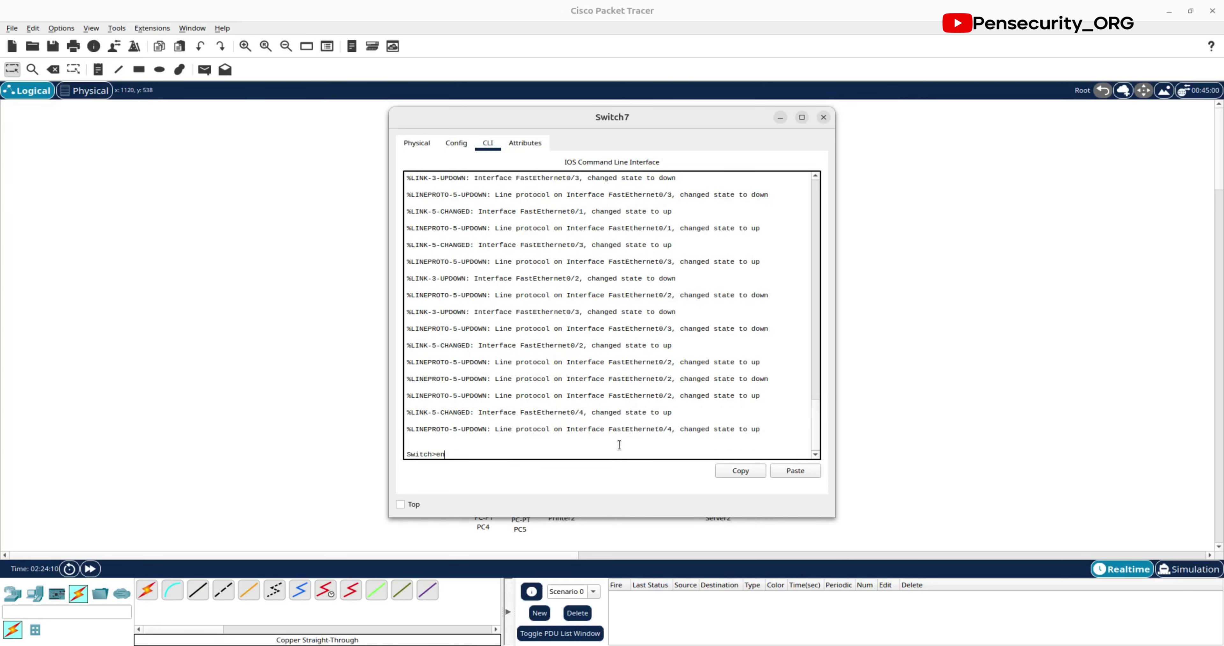
text(n)
key(Return)
key(Return)
key(Return)
text(con)
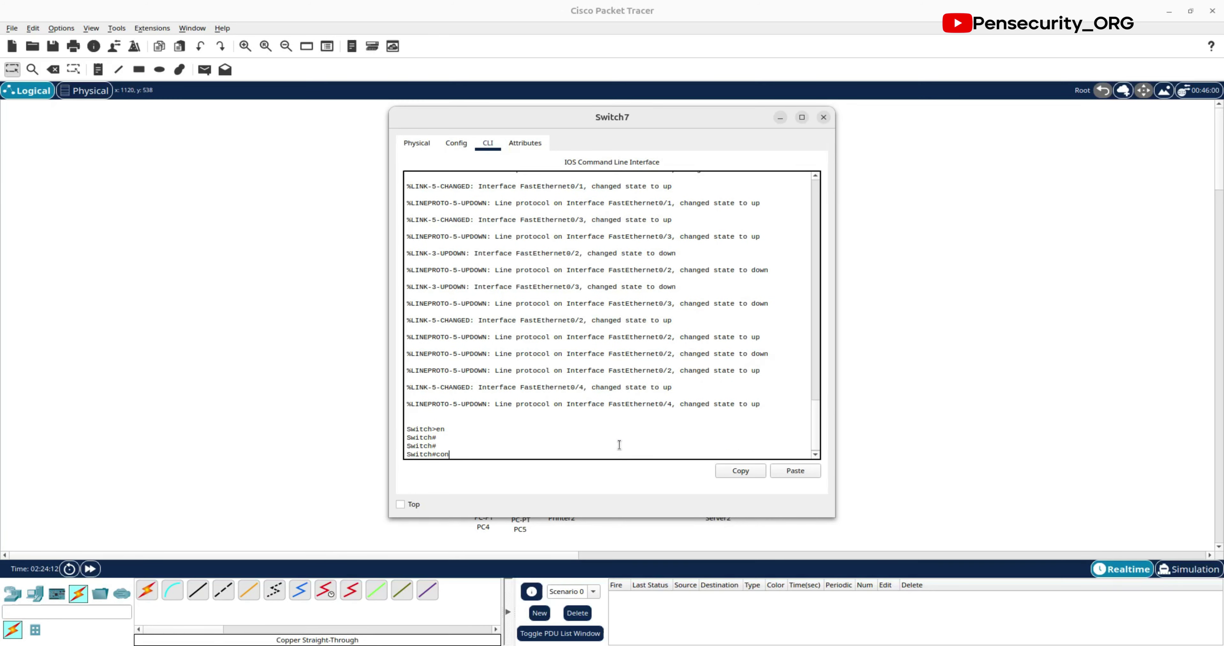
text(f t)
key(Return)
key(Return)
key(Return)
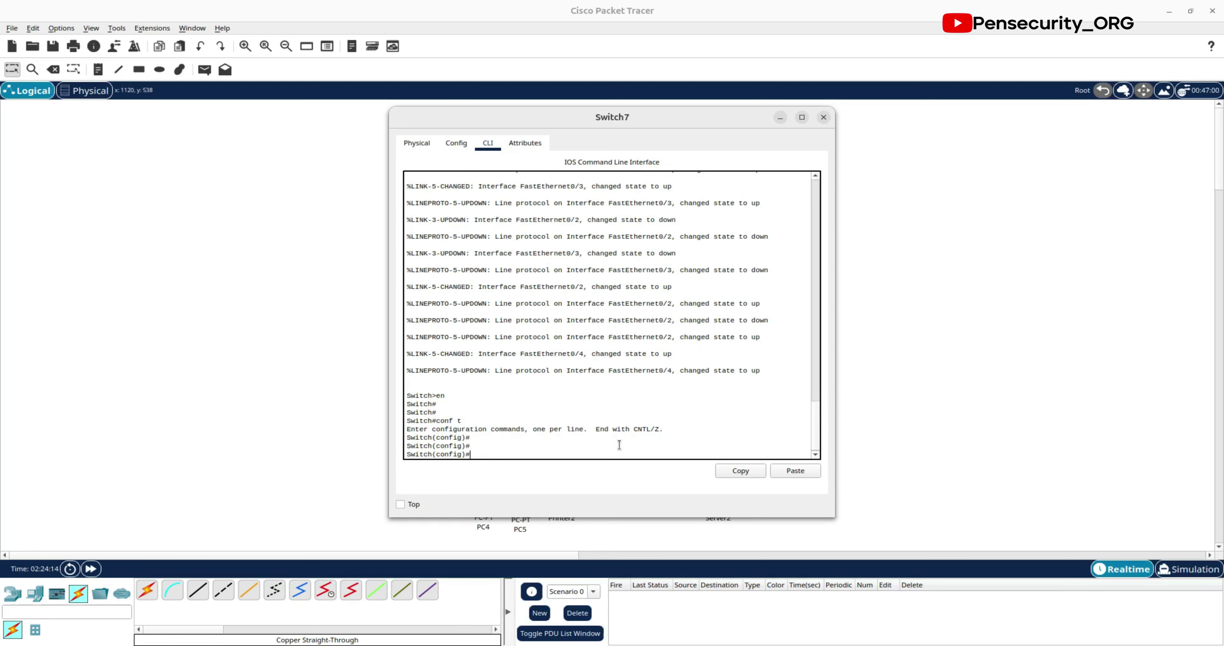
text(int range fa0/3-24)
key(Return)
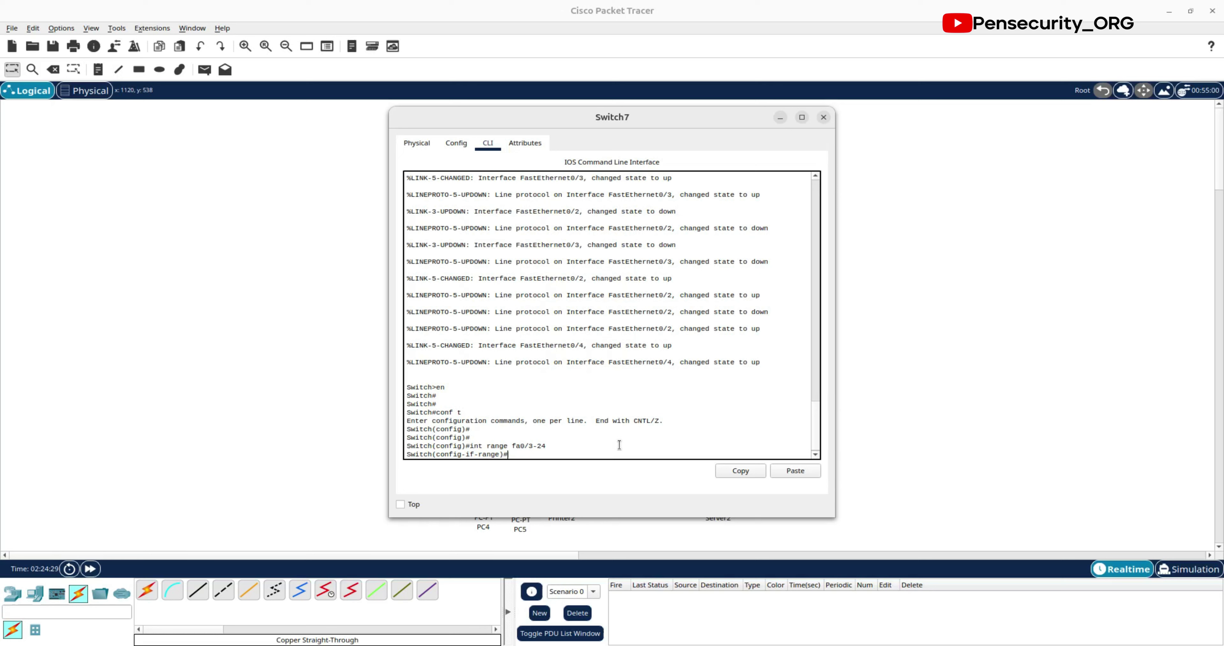
text(exit)
key(Return)
key(Return)
key(Return)
key(Return)
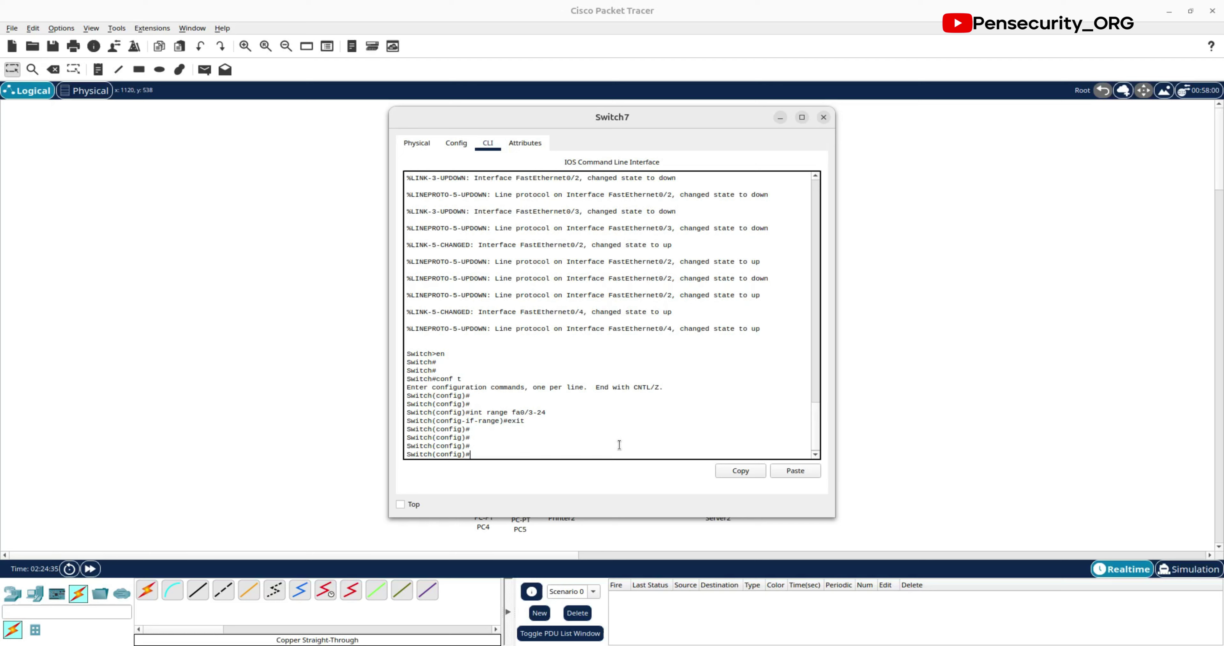
Step: Create VLAN 100 named SERVERS on Switch7 and return to global configuration mode
text(vlan 100)
key(Return)
text(nfig-vlan)#n)
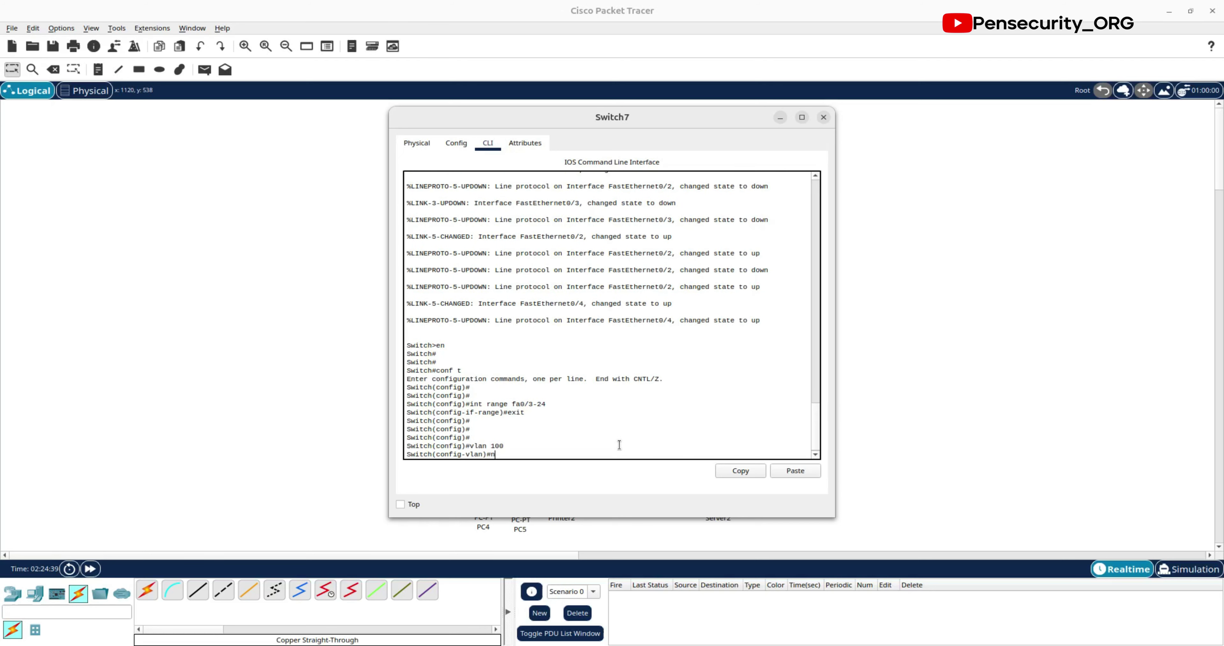
text(ame SERVERS)
key(Return)
key(Return)
key(Return)
key(Return)
key(Up)
key(Up)
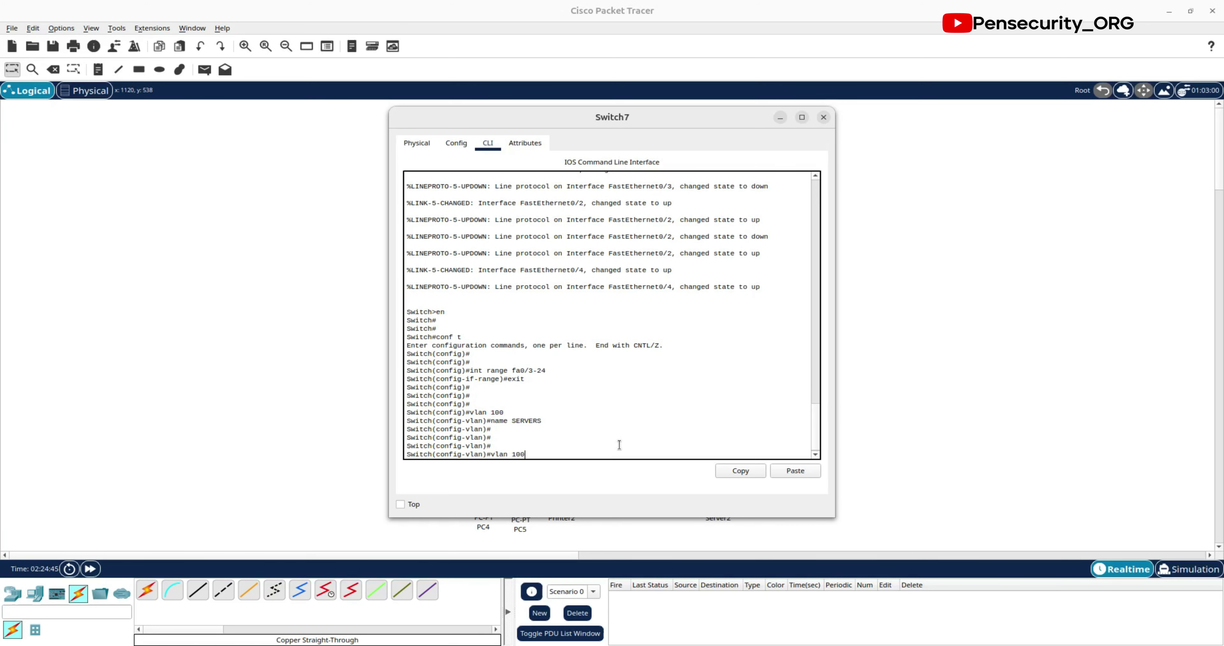
key(Return)
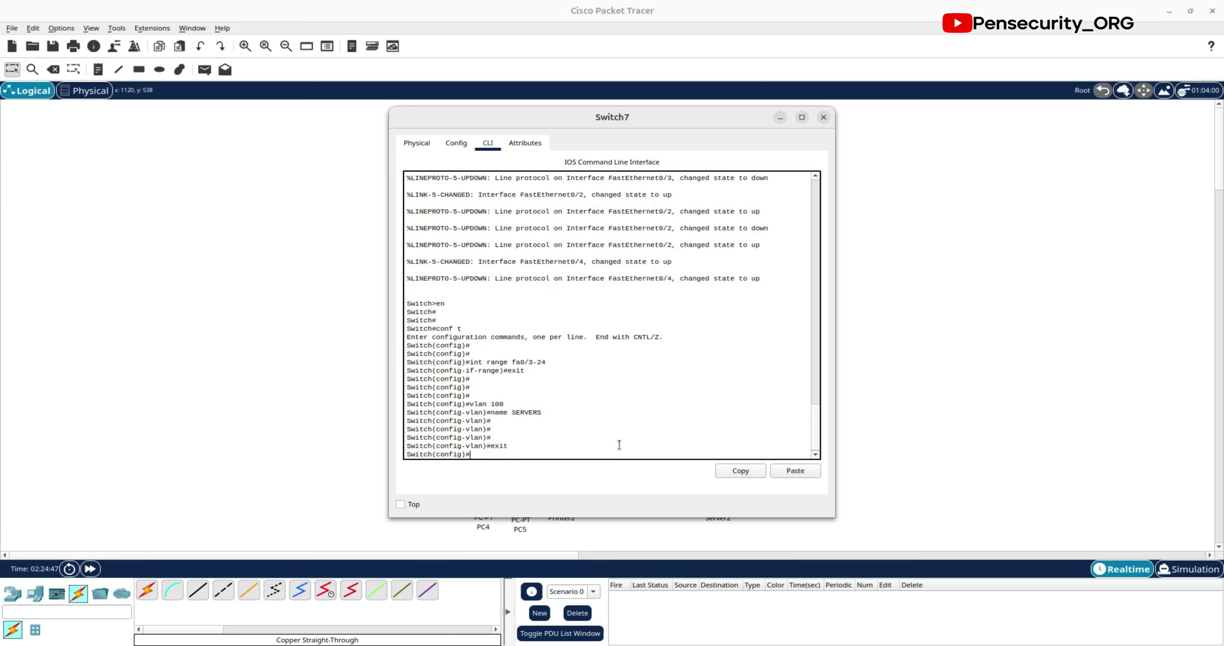
Step: Select Switch7's interface range fa0/3-24 and set those ports to access mode
key(Up)
key(Up)
key(Up)
key(Up)
key(Up)
key(Return)
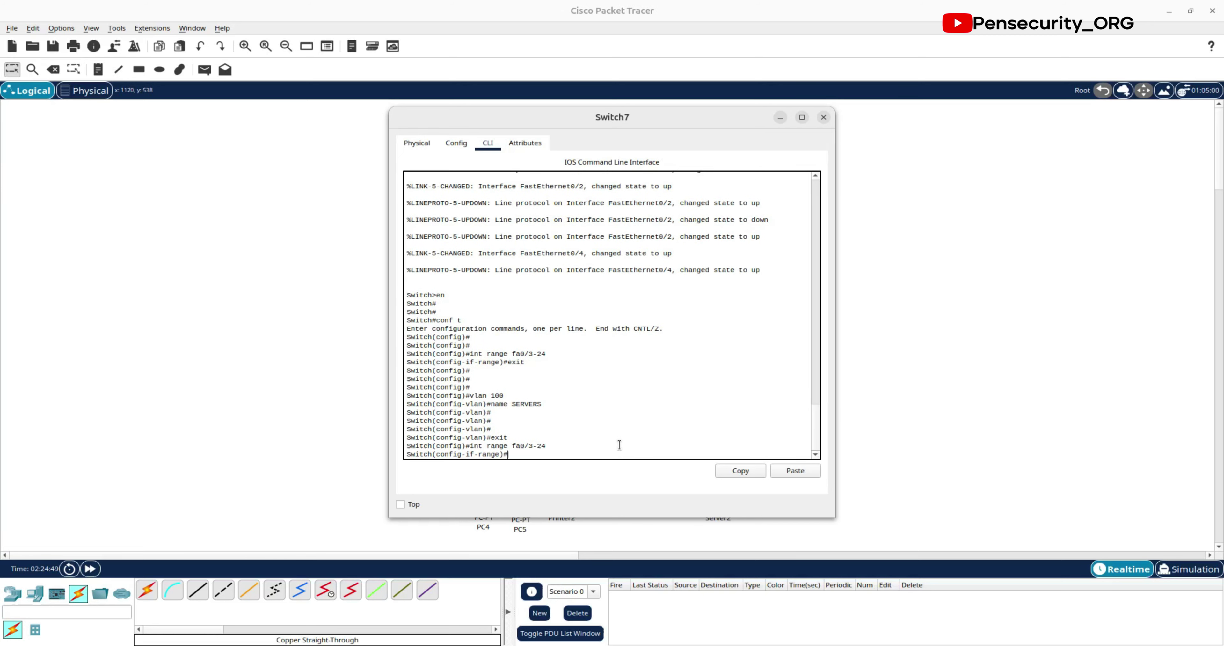
key(Up)
key(Up)
key(Up)
key(Up)
key(Up)
key(Up)
key(BackSpace)
key(BackSpace)
key(BackSpace)
key(BackSpace)
key(BackSpace)
key(BackSpace)
key(BackSpace)
key(BackSpace)
key(BackSpace)
key(BackSpace)
key(BackSpace)
key(BackSpace)
key(BackSpace)
key(BackSpace)
key(BackSpace)
key(BackSpace)
key(BackSpace)
key(BackSpace)
text(switchport mode access)
key(Return)
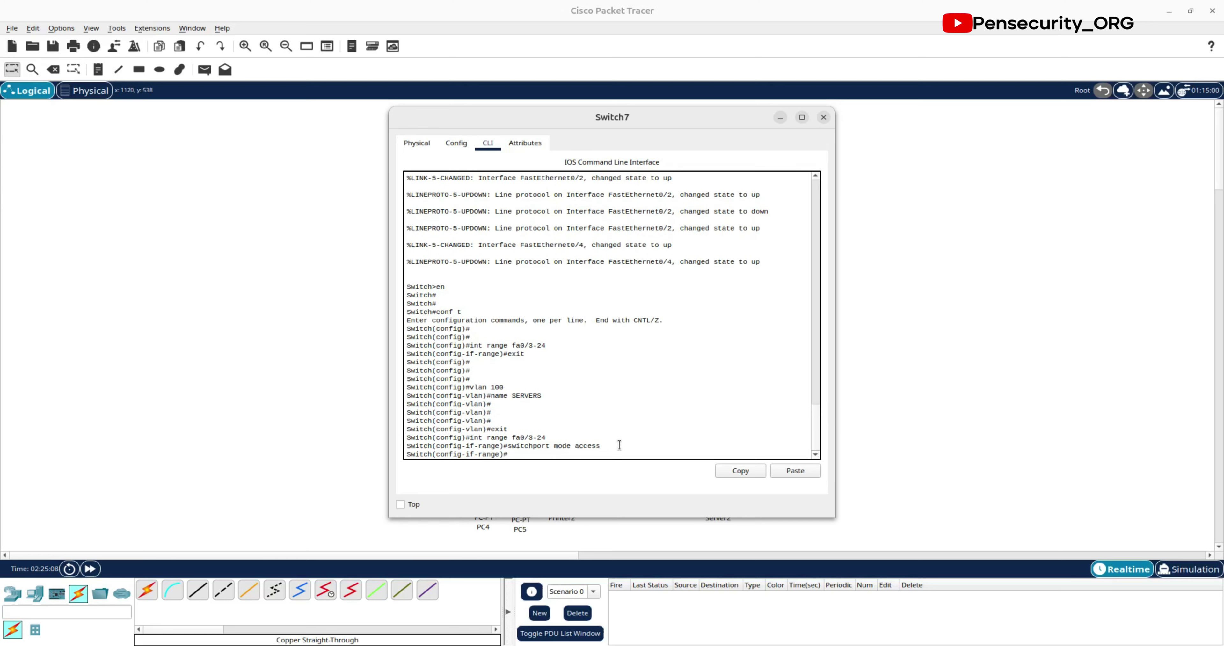
Step: Assign Switch7's selected port range to access VLAN 100
key(Up)
key(BackSpace)
key(BackSpace)
key(BackSpace)
text(vlan 100)
key(Return)
key(Return)
key(Return)
Step: Save Switch7's configuration from within configuration mode and return to the topology
text(do)
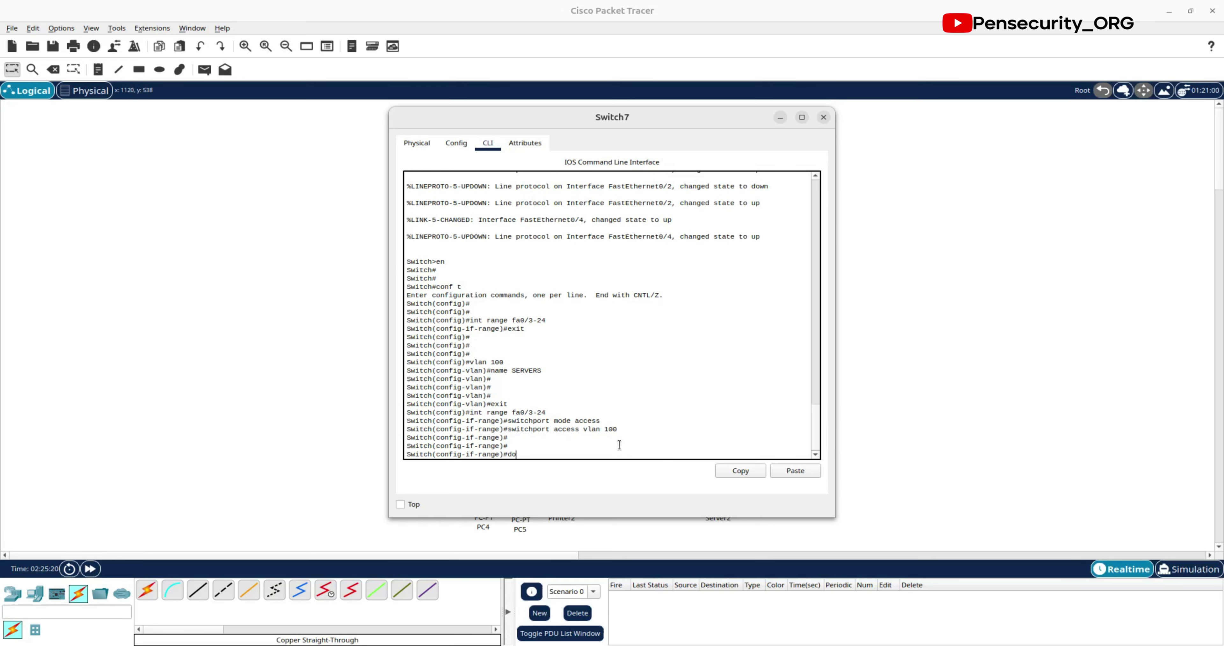
text( wr)
key(Return)
key(Return)
key(Return)
key(Return)
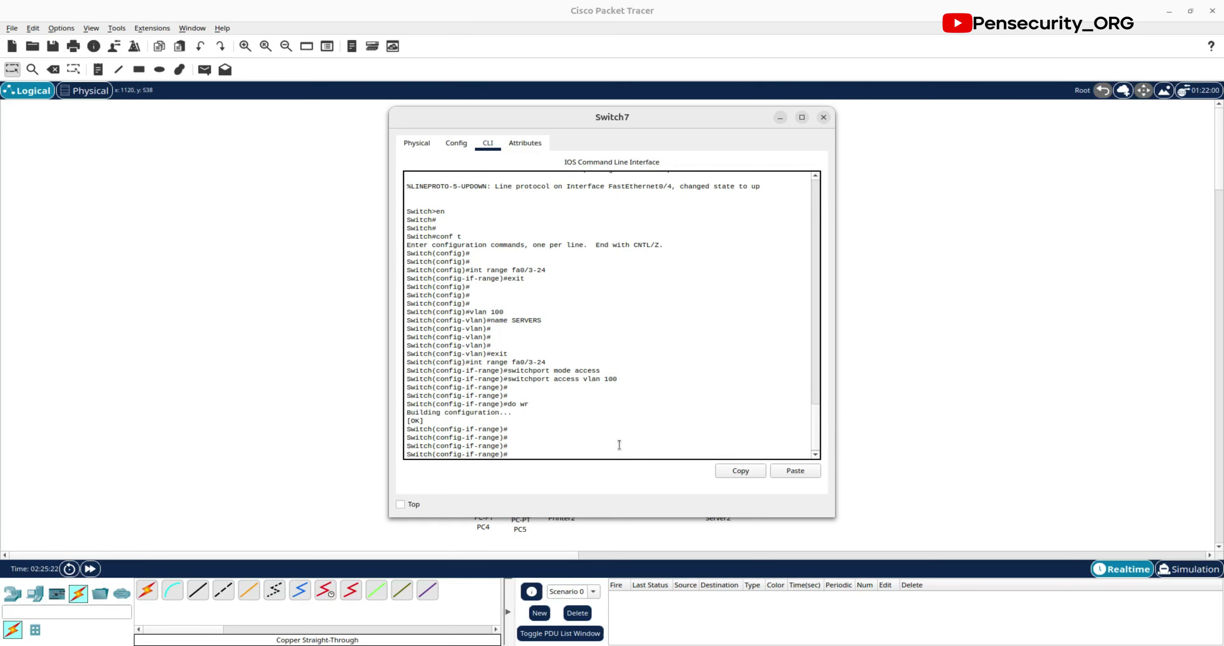
click(823, 117)
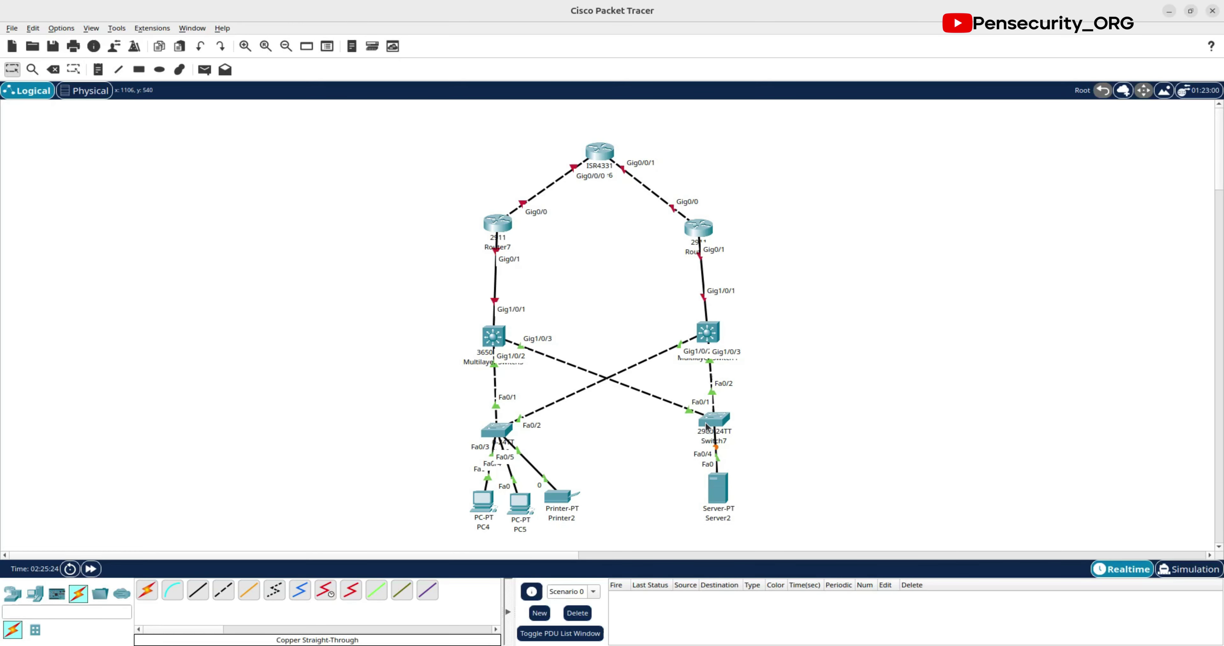
Step: Check Switch7's port VLAN assignments and review Server2's IP configuration
mouse_move(713, 427)
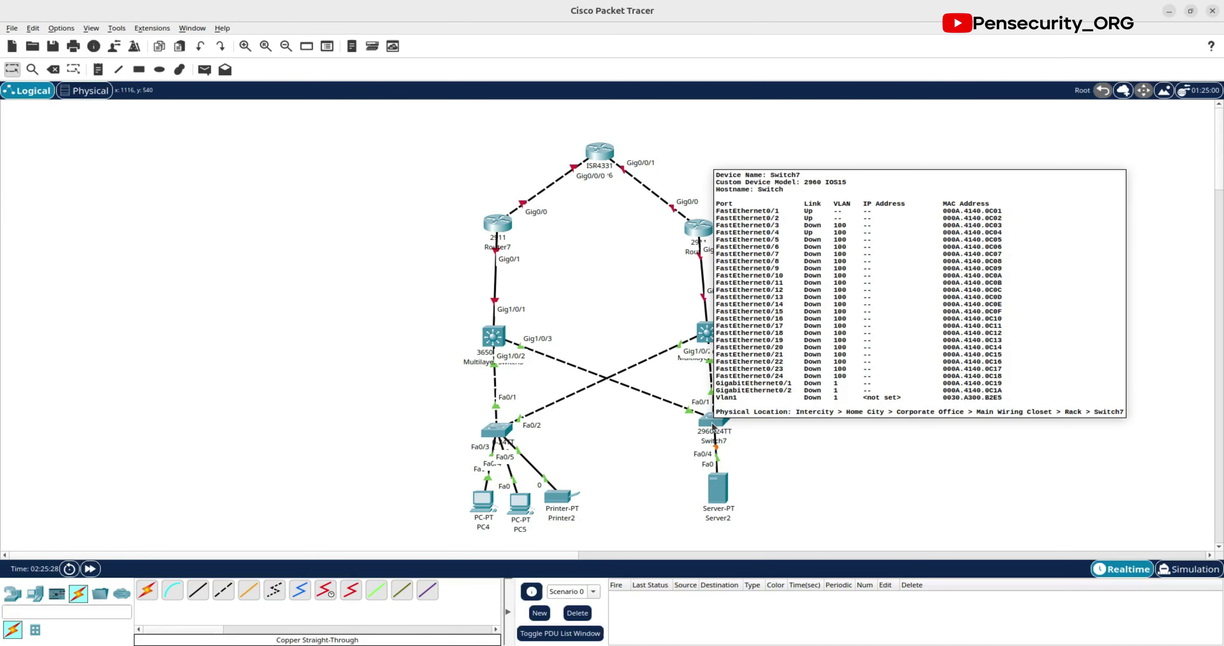
click(717, 488)
click(464, 186)
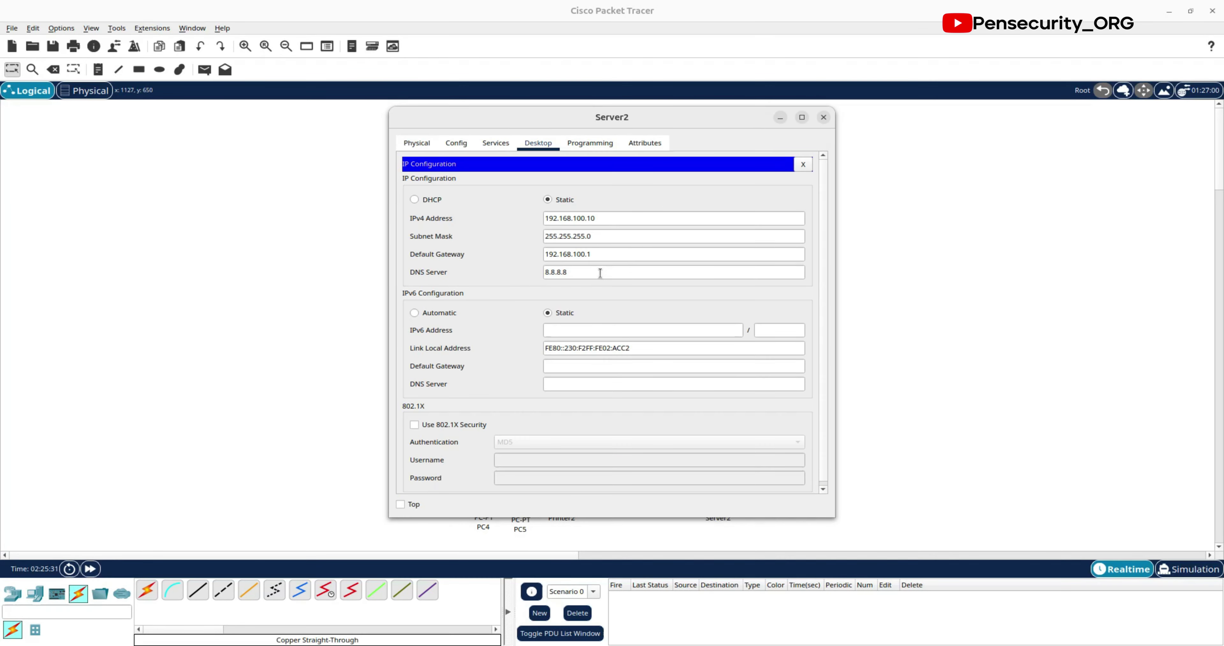
click(803, 163)
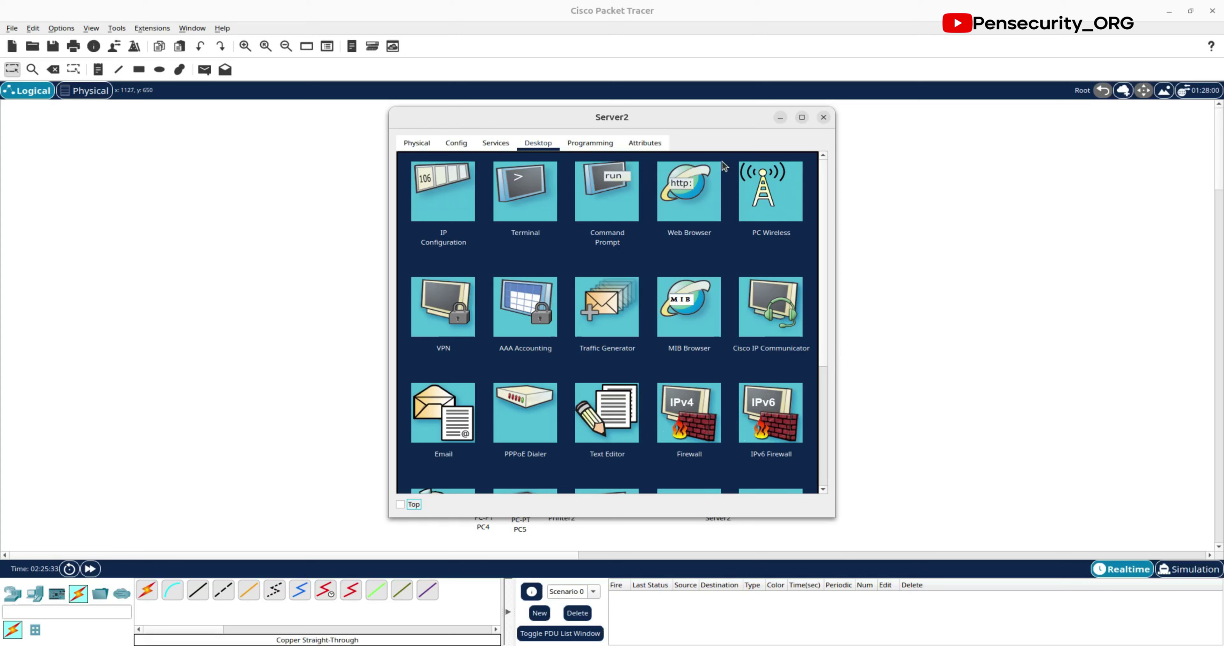
Step: Ping the gateway 192.168.100.1 twice from Server2's command prompt, and return to the topology
click(622, 196)
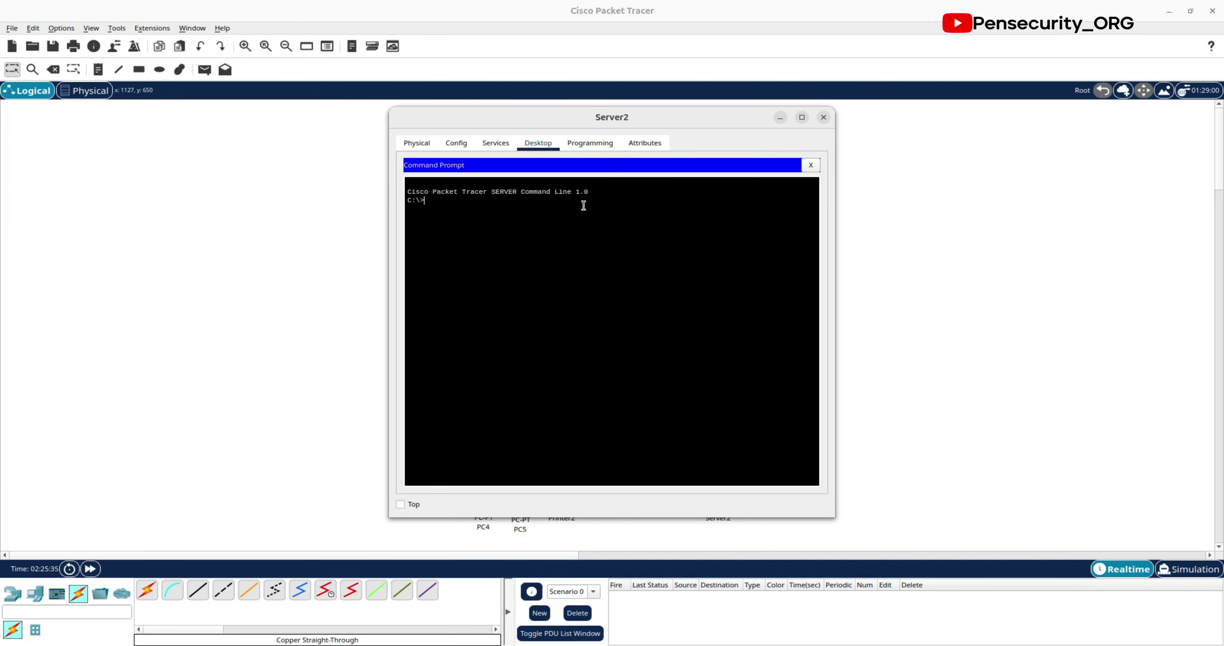
text(ping 192.168.100.1)
key(Return)
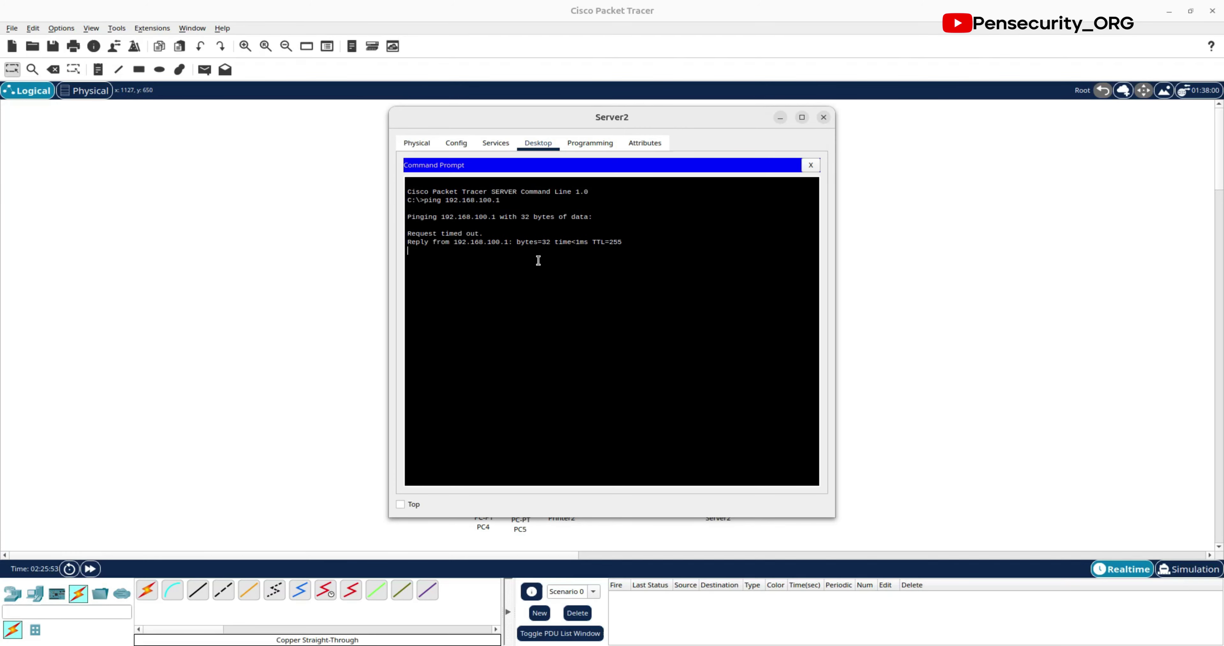
key(Up)
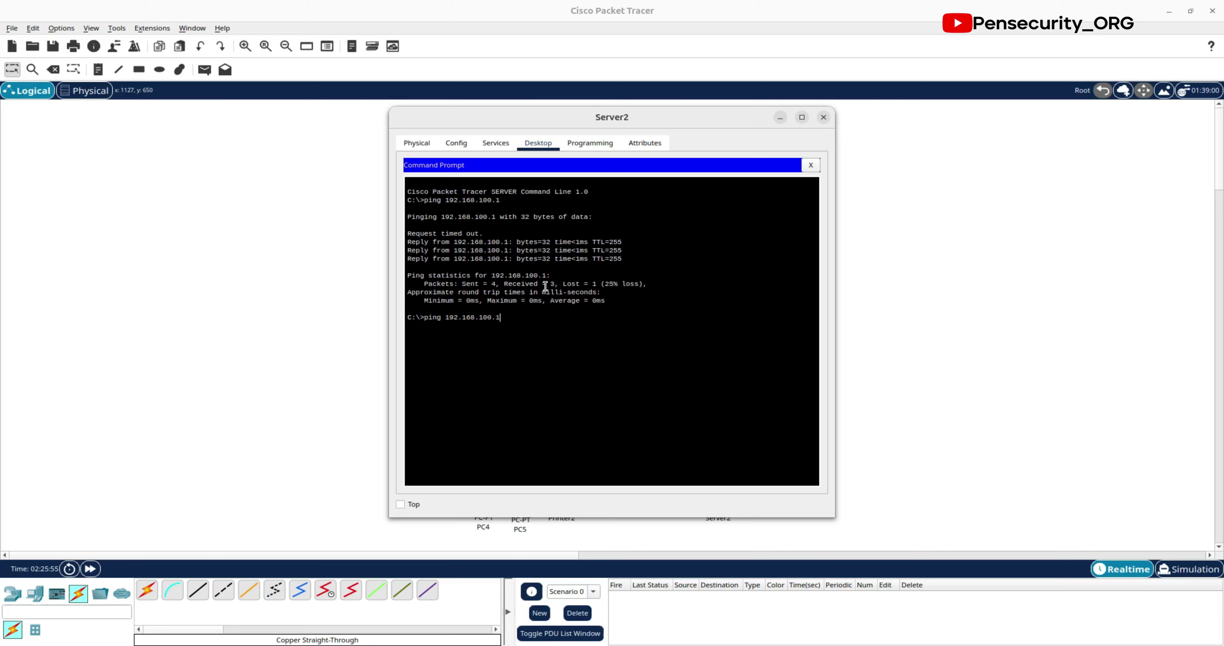
key(Return)
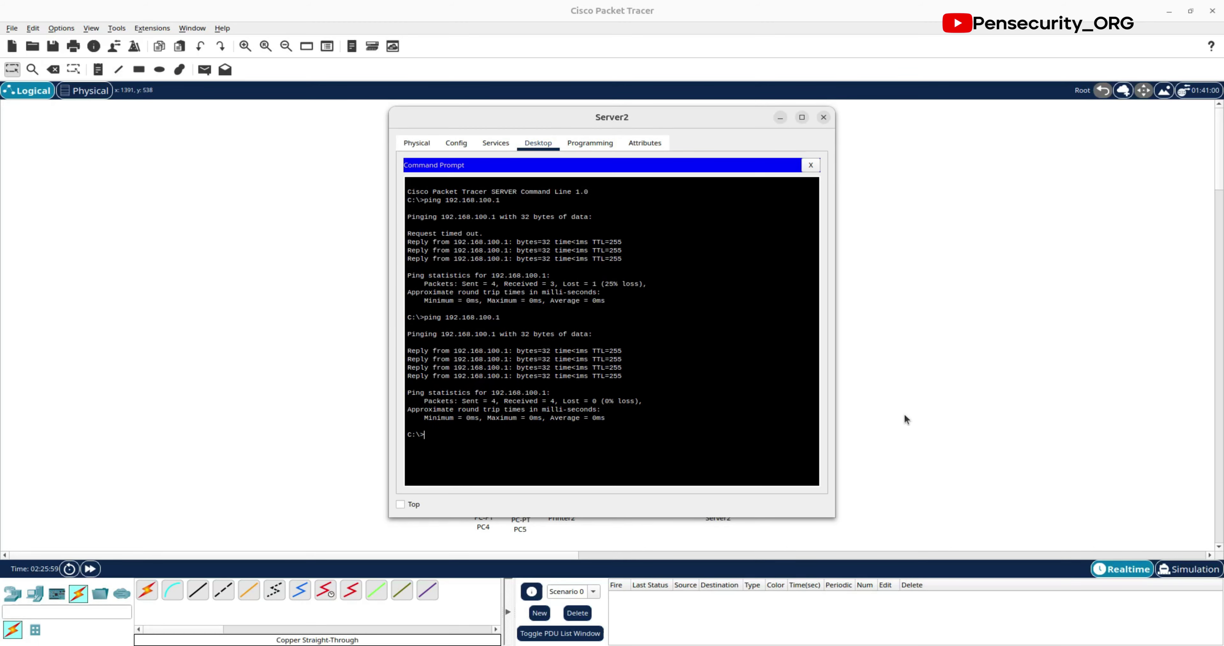
key(alt+F4)
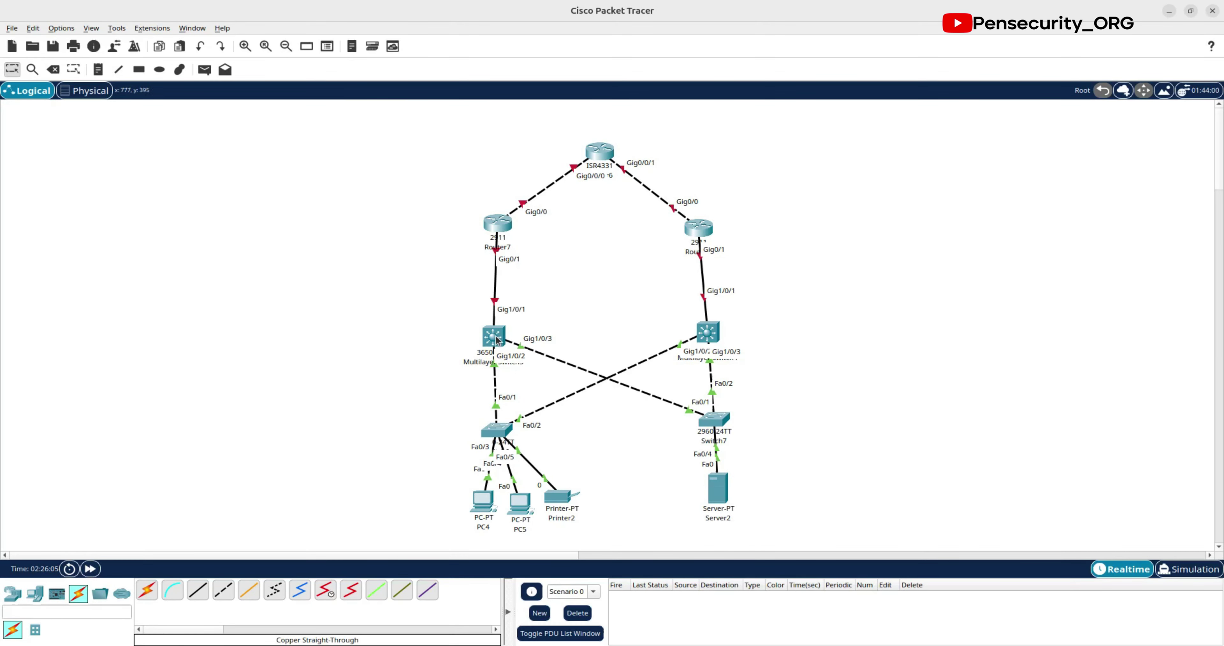
Step: Check the multilayer switches' interface addresses and turn on GigabitEthernet0/1 on Router7
mouse_move(496, 339)
mouse_move(714, 333)
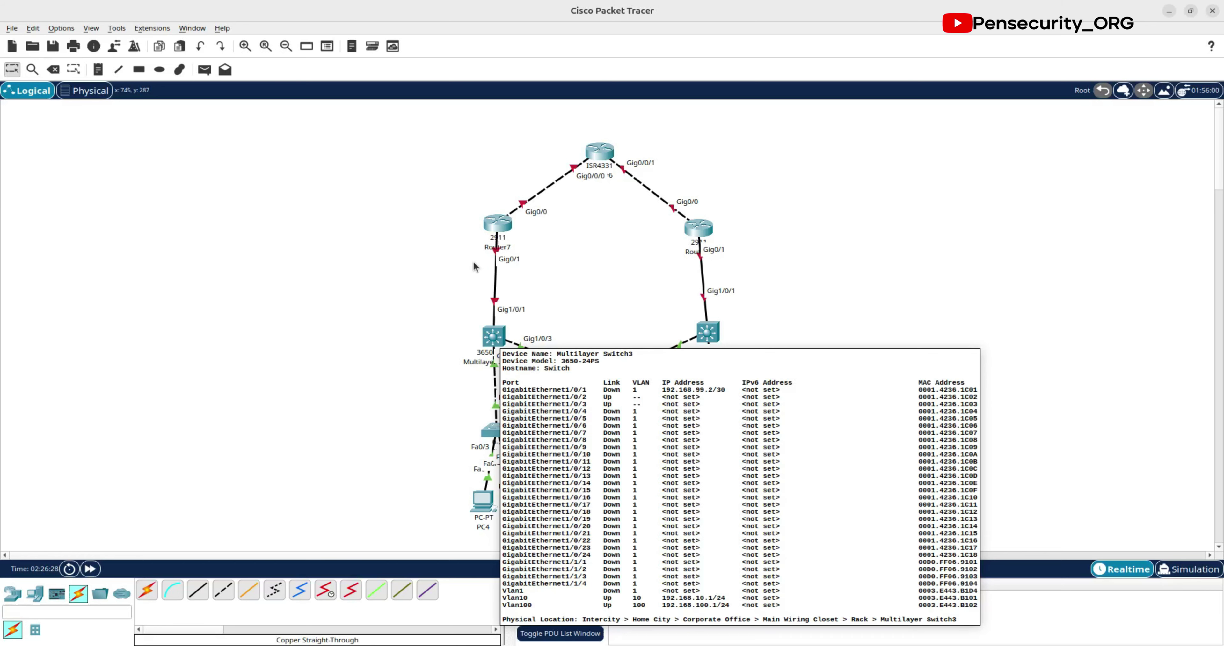
click(497, 234)
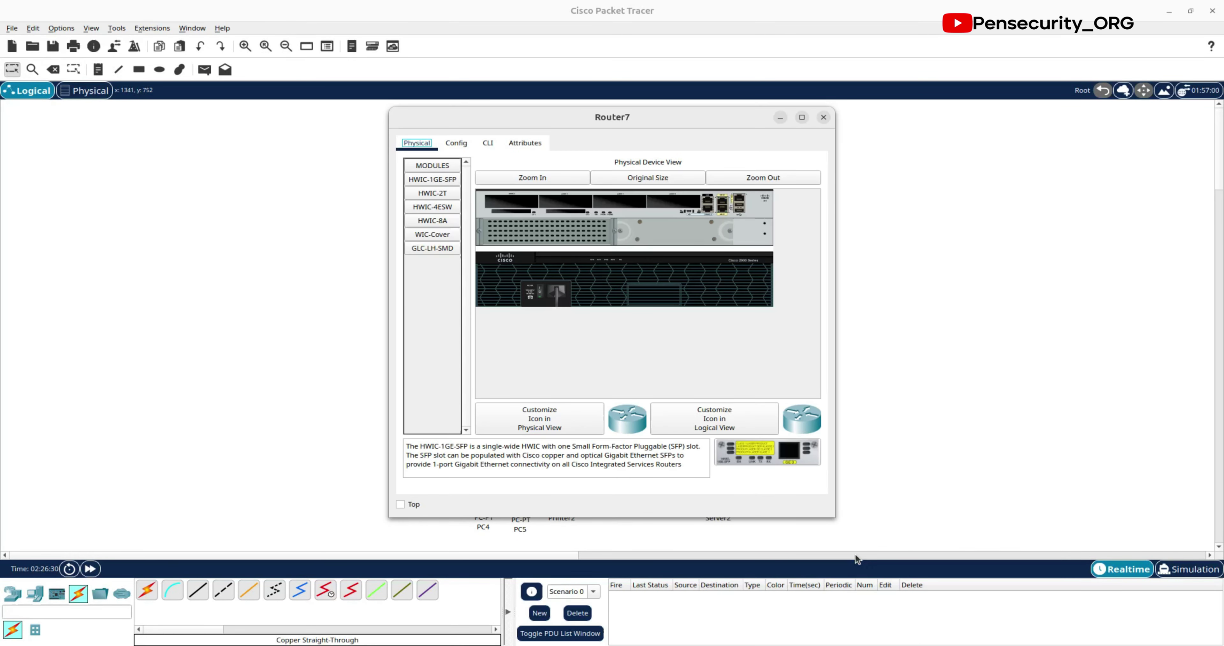
click(912, 392)
click(501, 232)
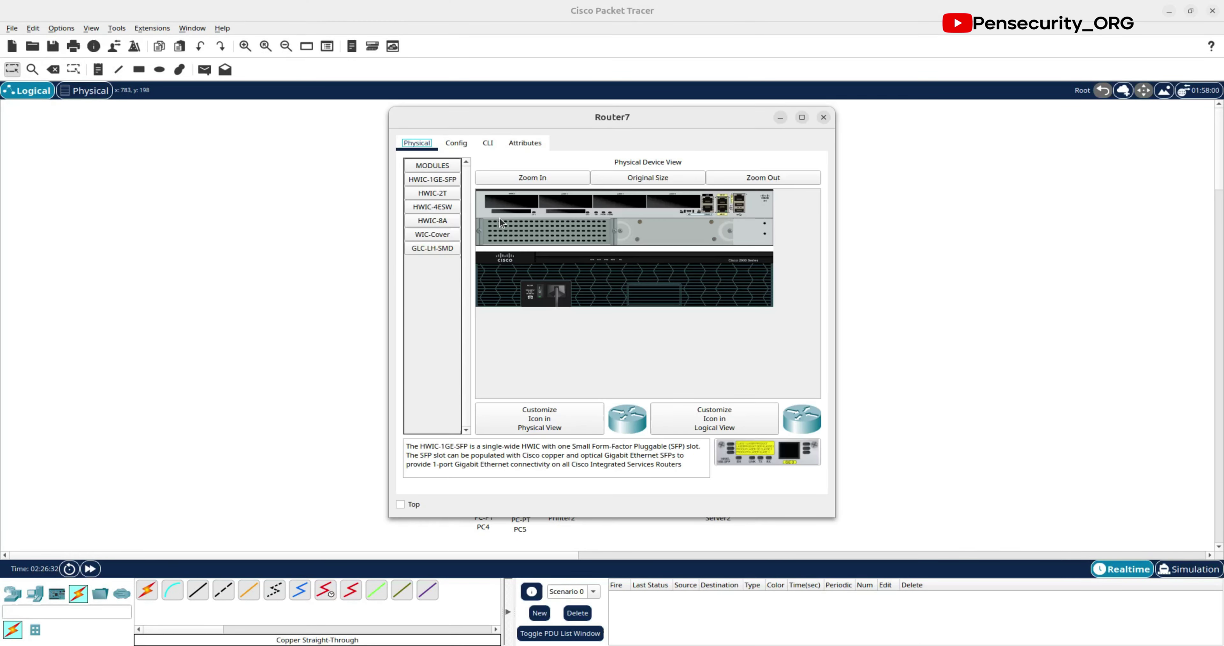
click(456, 142)
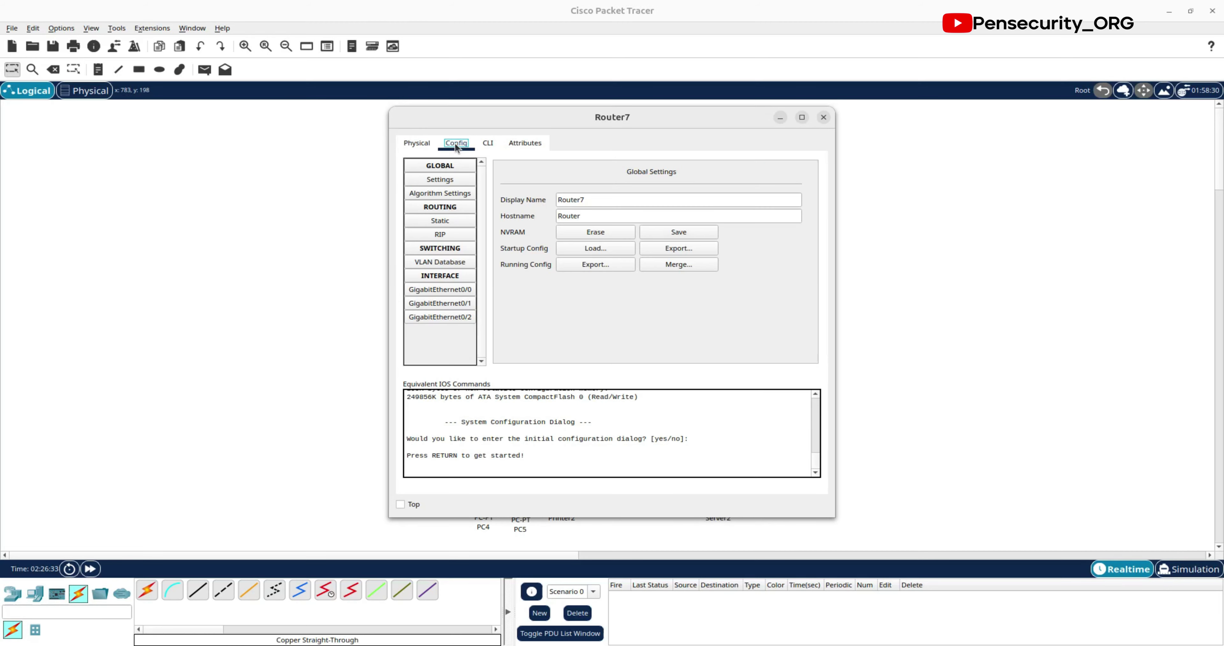
click(440, 303)
click(798, 184)
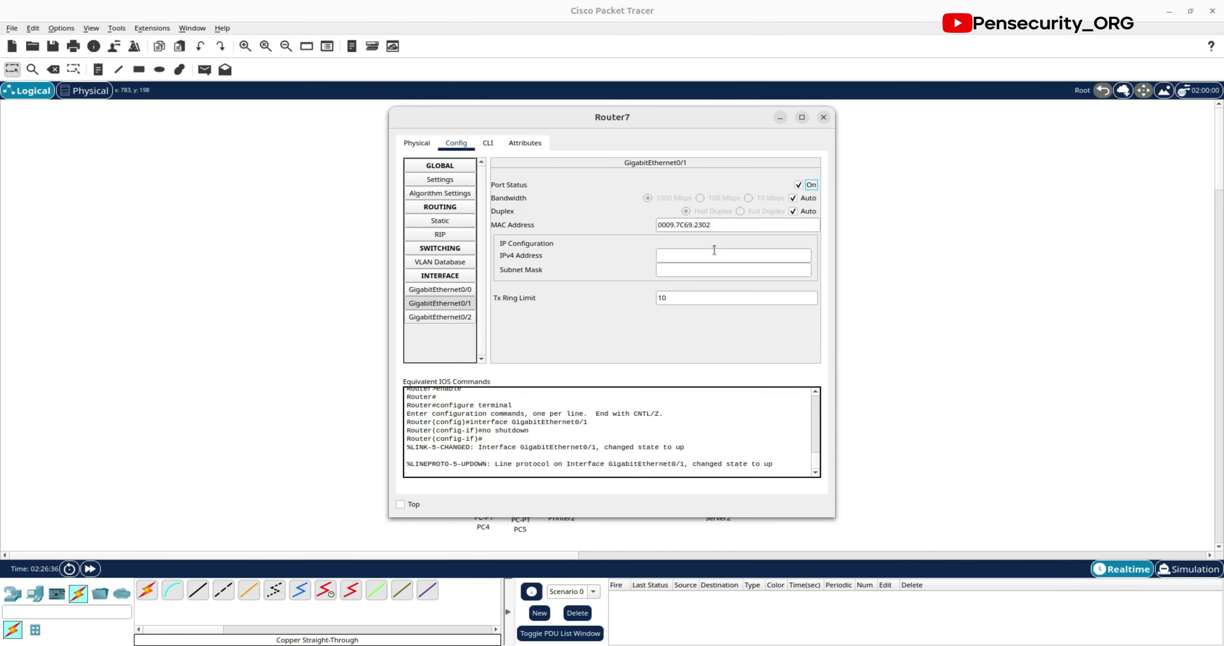
Step: Give Router7's GigabitEthernet0/1 the IPv4 address 192.168.99.1 with subnet mask 255.255.255.252
click(699, 259)
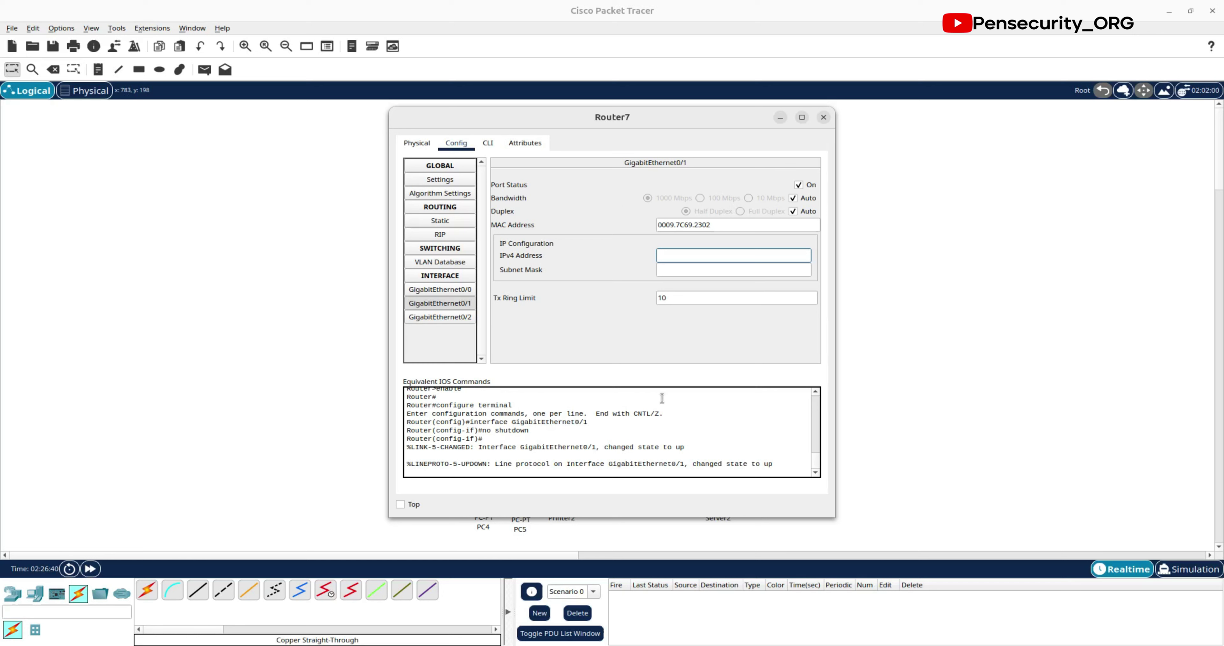
text(192.168.99.1)
click(734, 270)
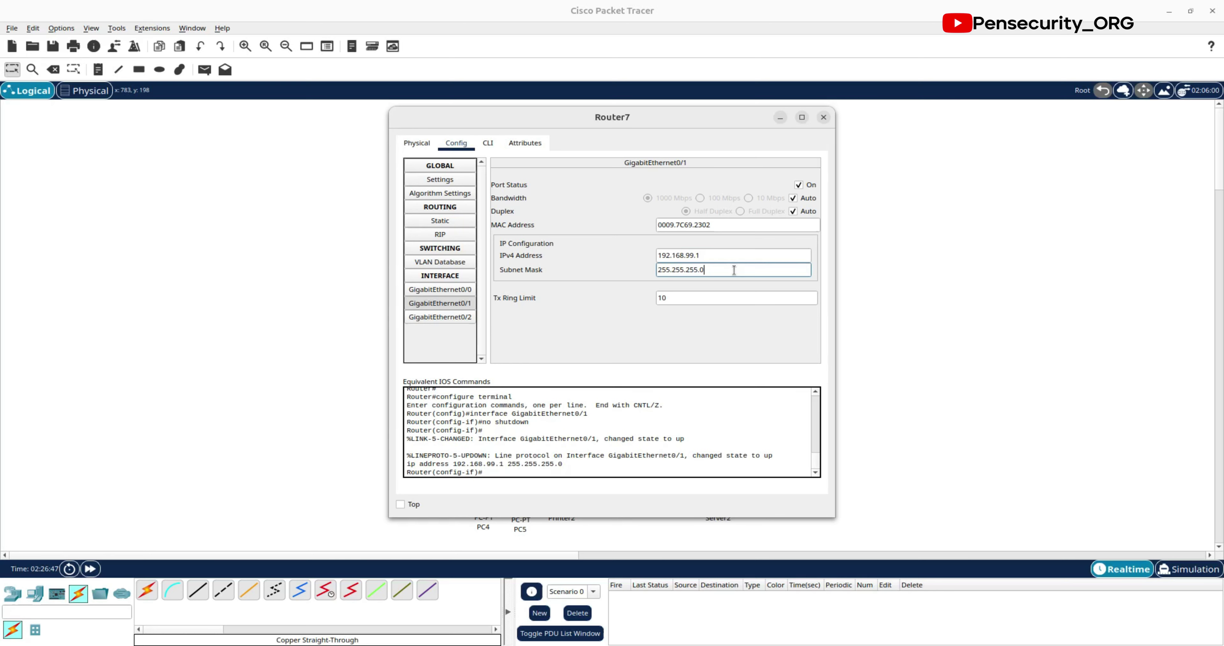
key(BackSpace)
text(252)
Step: Turn on Router7's GigabitEthernet0/0 and assign it 10.0.0.1 with subnet mask 255.255.255.252
click(428, 289)
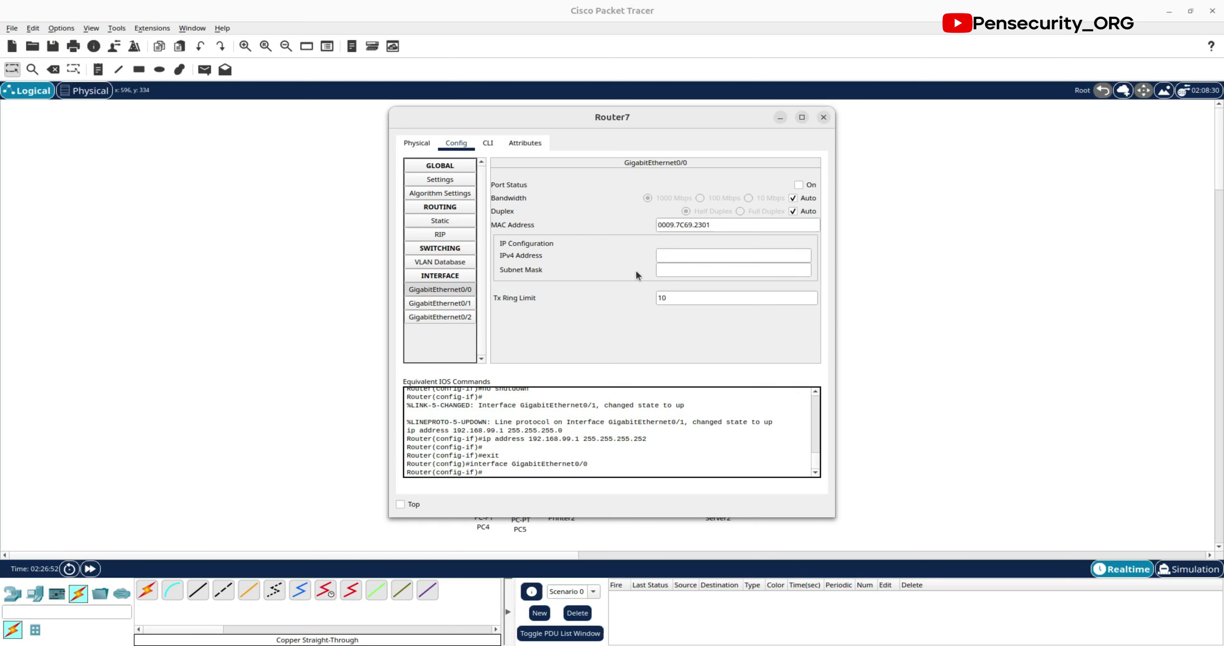
click(798, 185)
click(680, 254)
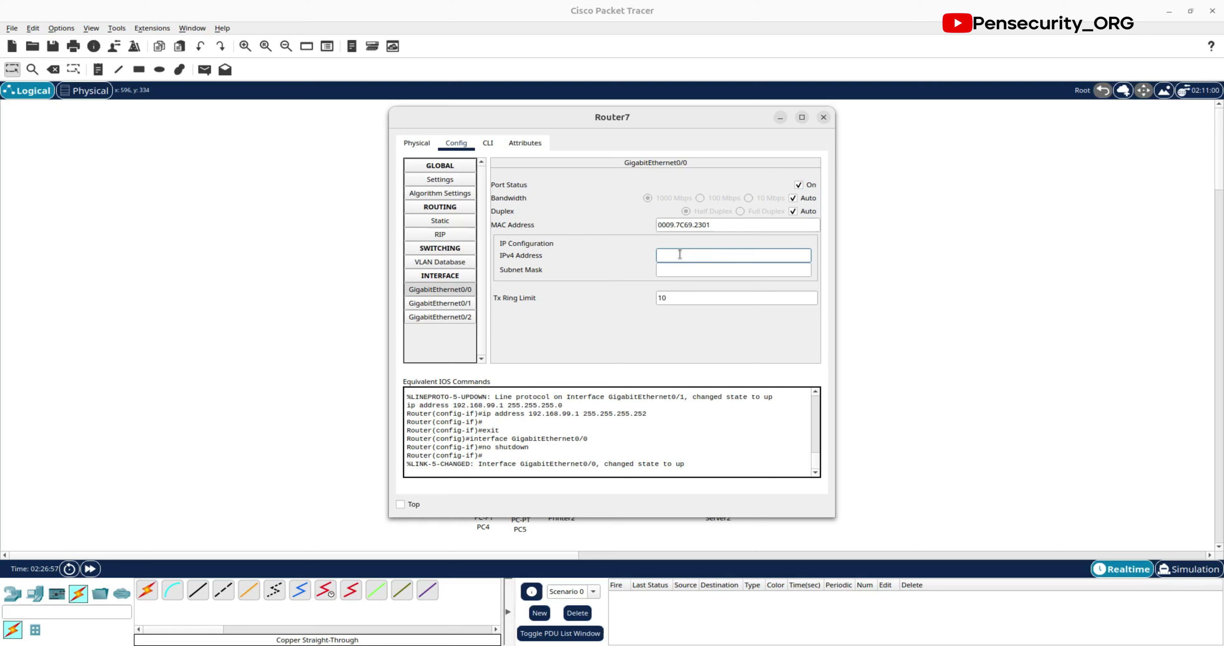
text(10.0.0.1)
click(678, 270)
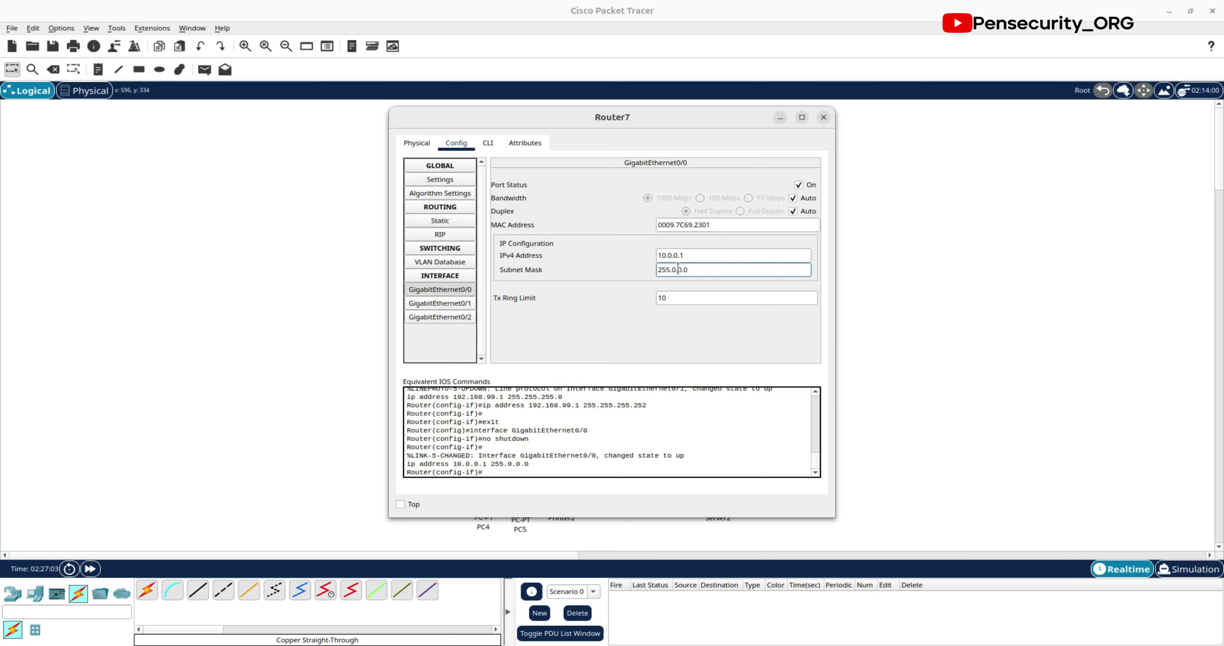
drag(689, 270, 674, 269)
text(255.255)
Step: Start OSPF process 10 in Router7's command line
click(488, 143)
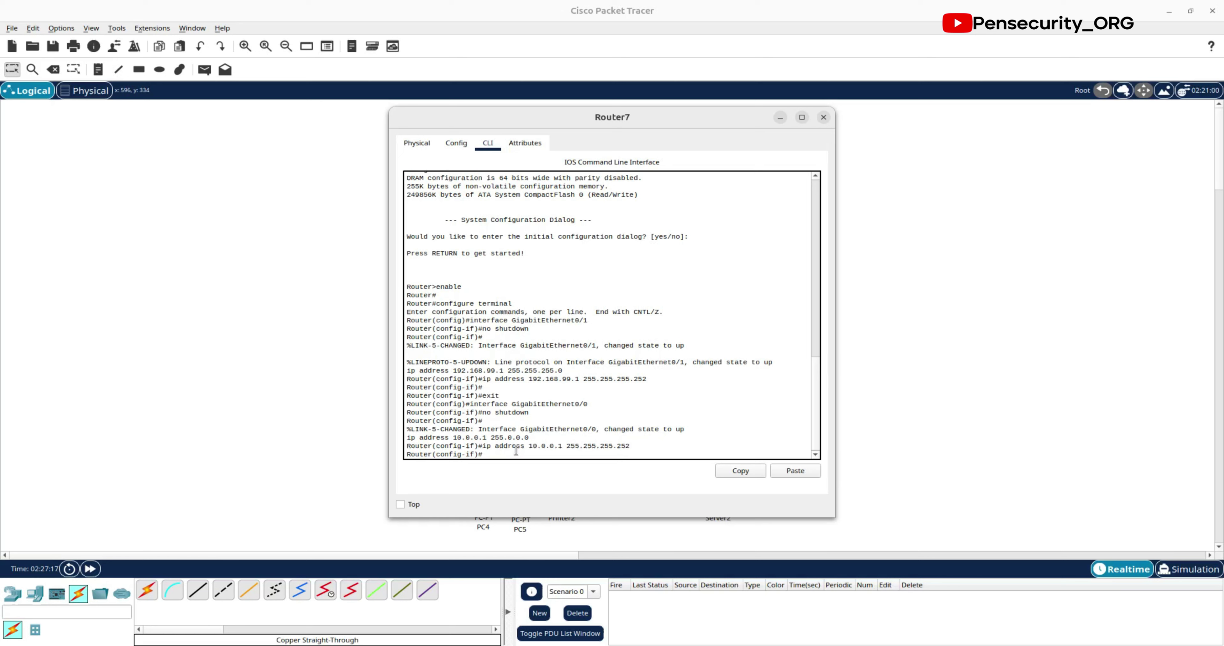
text(route)
key(Return)
key(Return)
key(Return)
key(Return)
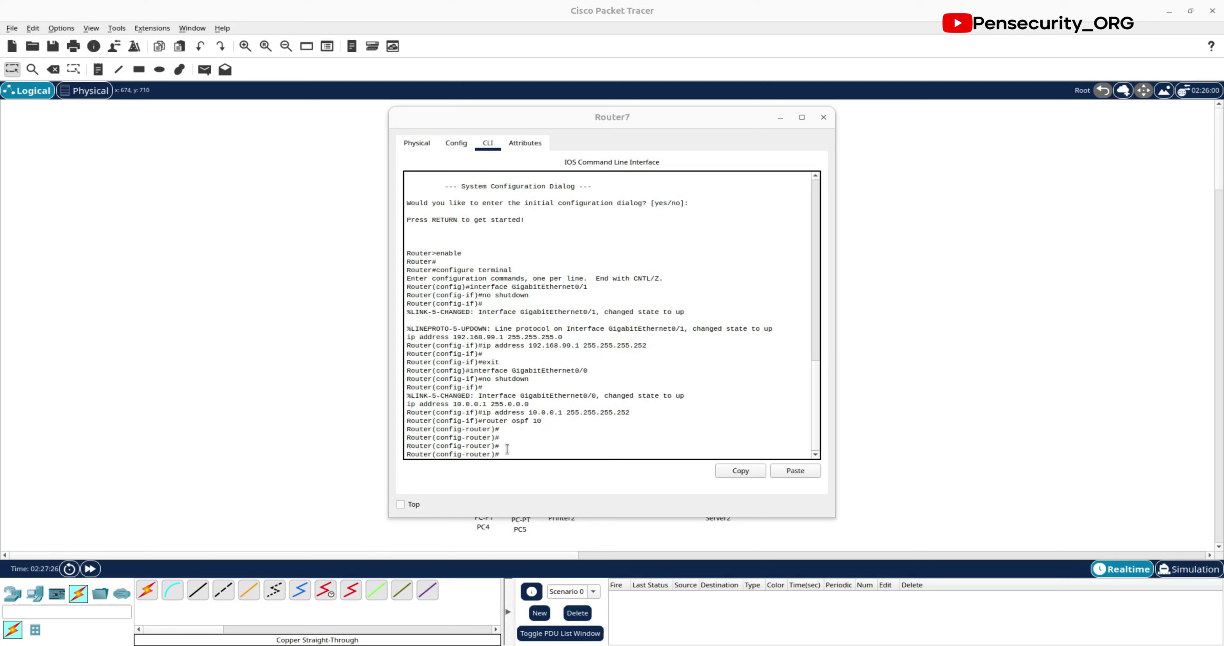
Step: Paste the OSPF area 0 network statements for 192.168.99.0 and 10.0.0.0 with wildcard 0.0.0.3 into Router7
right_click(515, 456)
click(537, 477)
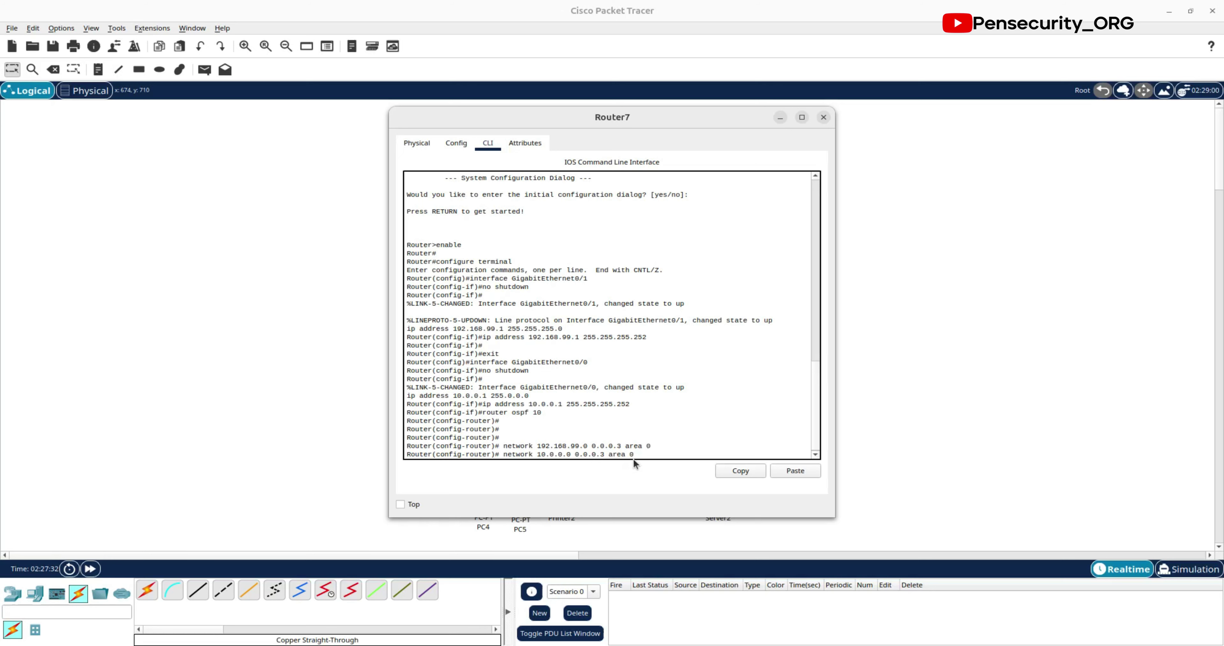
key(Return)
key(Return)
key(Return)
Step: Save Router7's configuration with do wr and return to the topology
text(do wr)
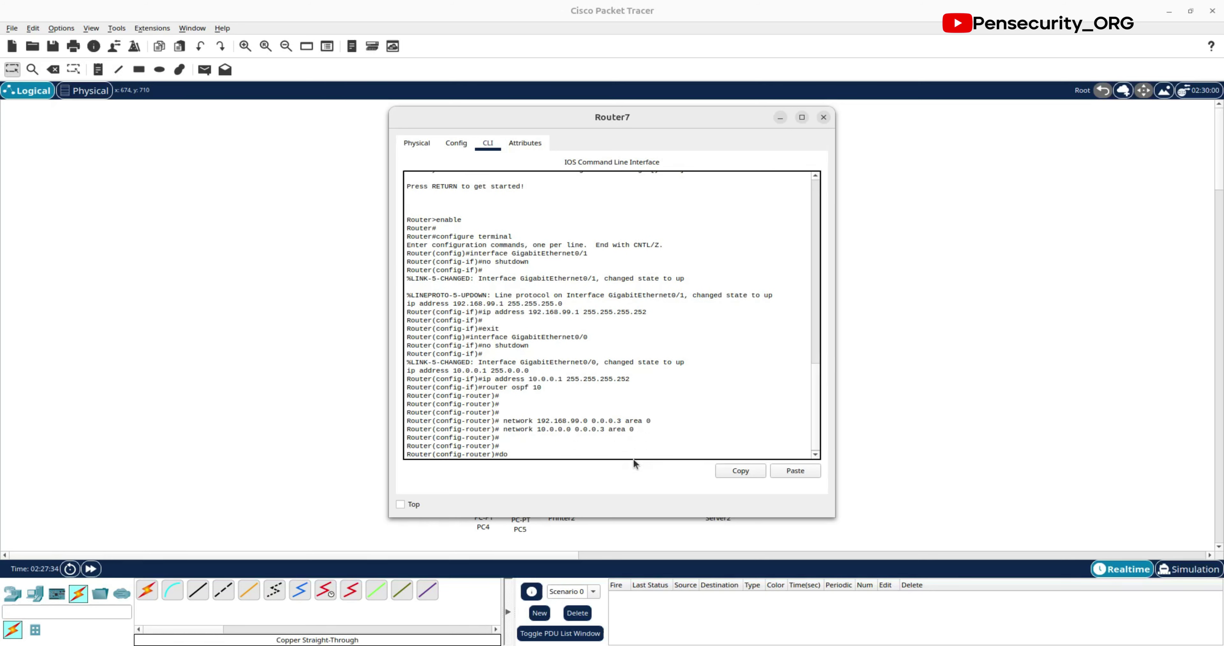
key(Return)
key(Return)
key(Return)
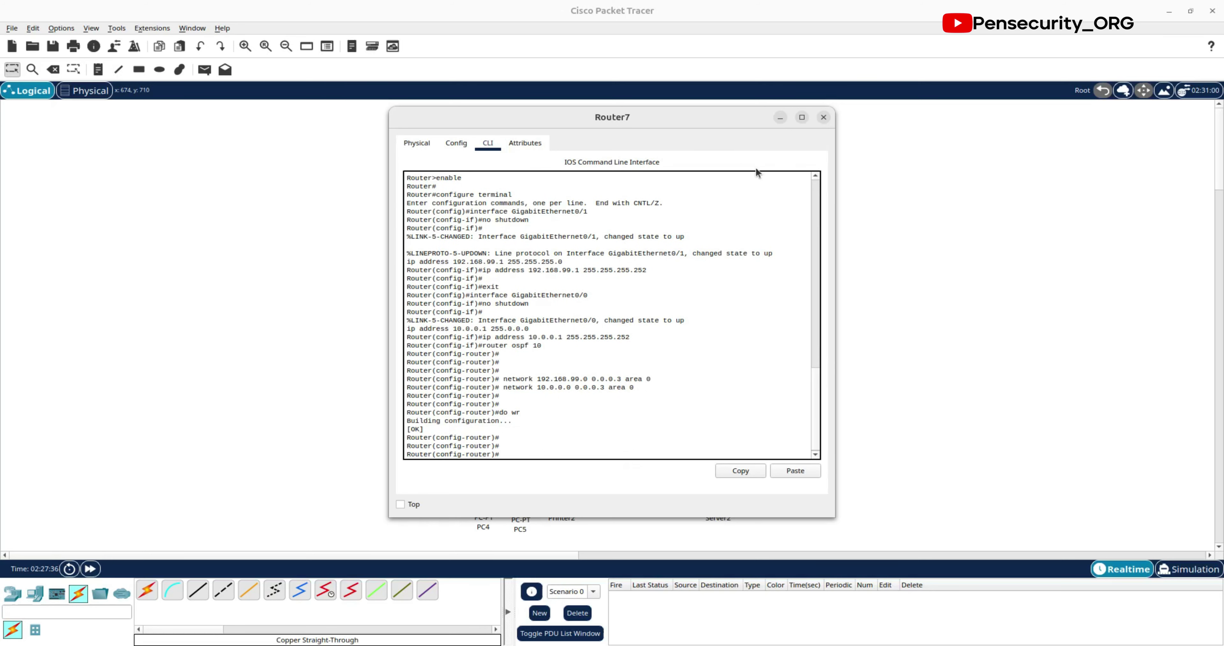
click(824, 118)
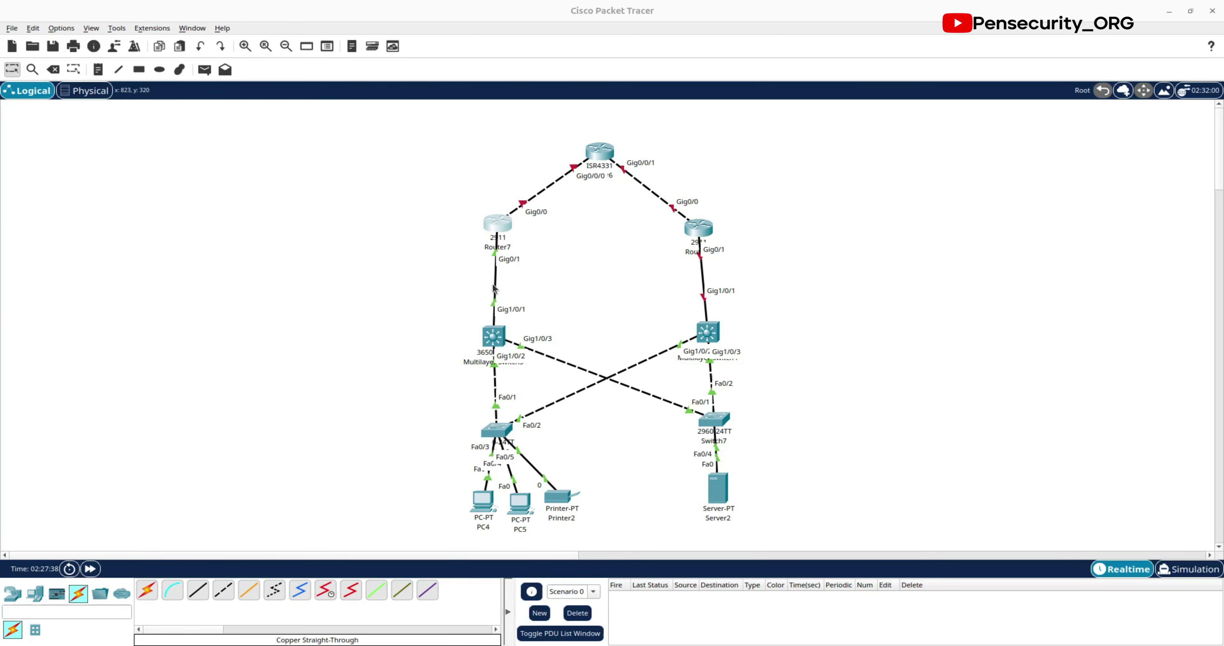
Step: Open Router8's interface settings and turn on GigabitEthernet0/1
click(701, 229)
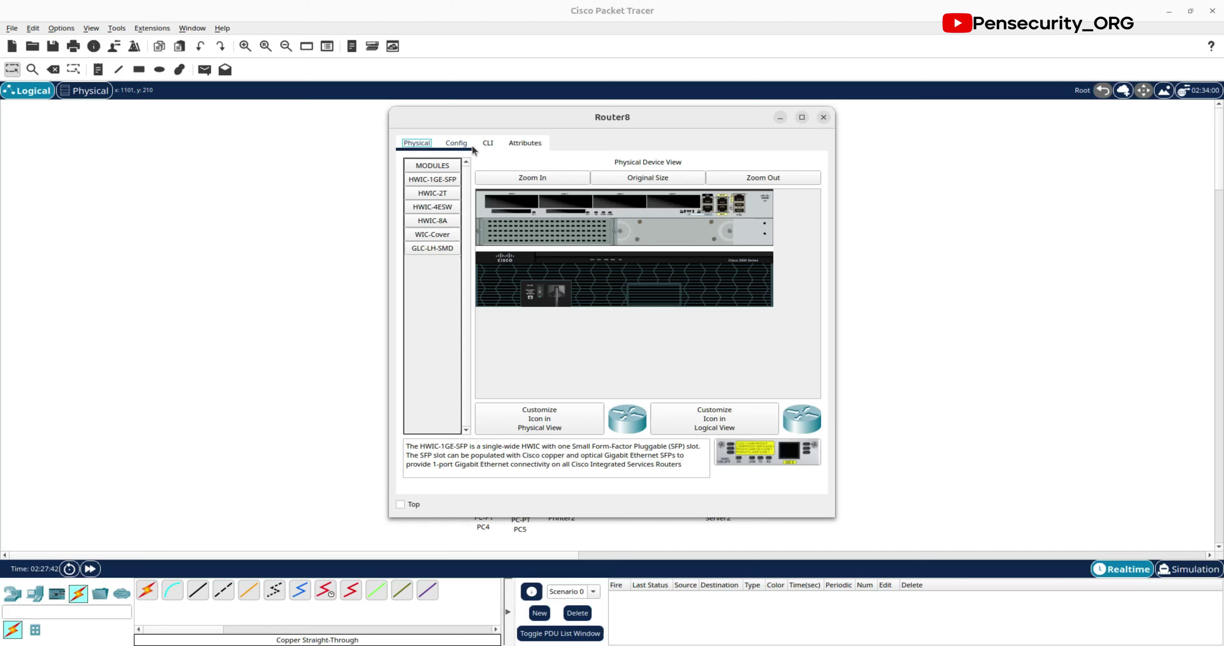
click(456, 143)
click(440, 289)
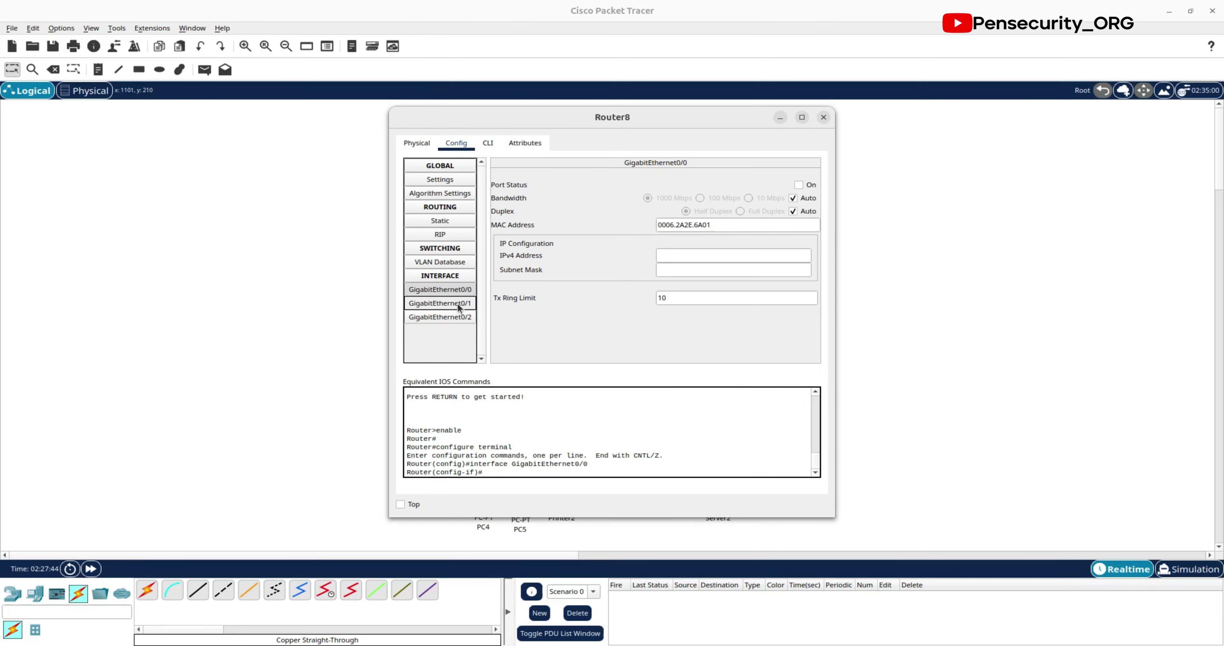
click(440, 303)
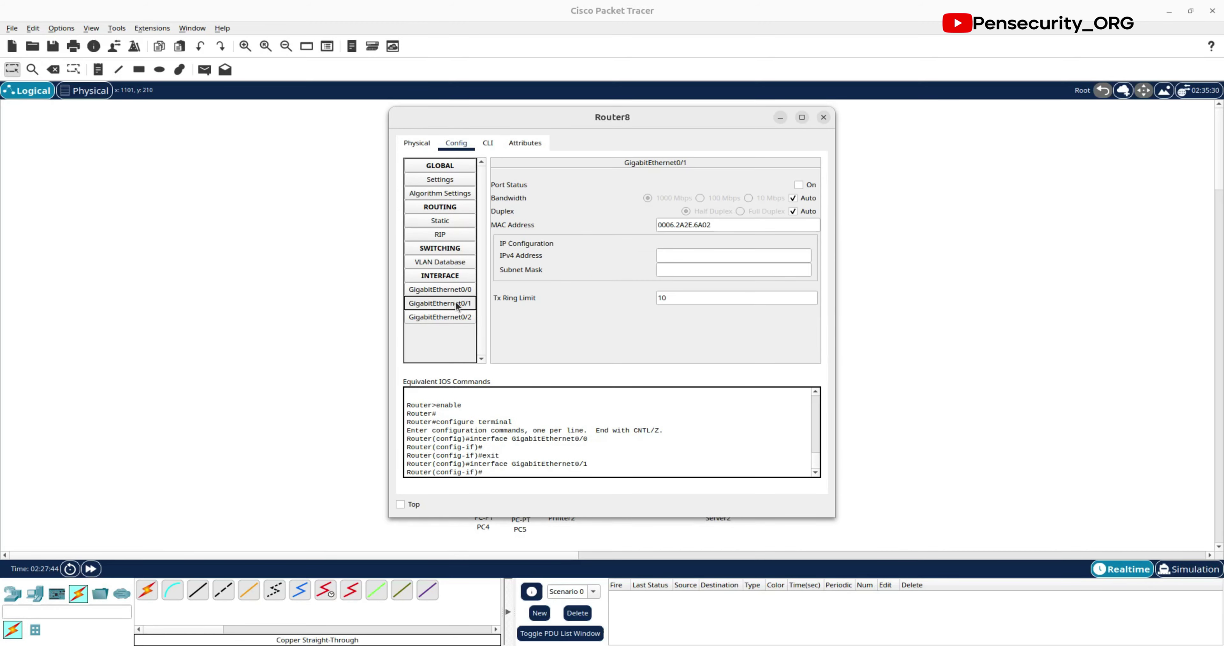
click(798, 185)
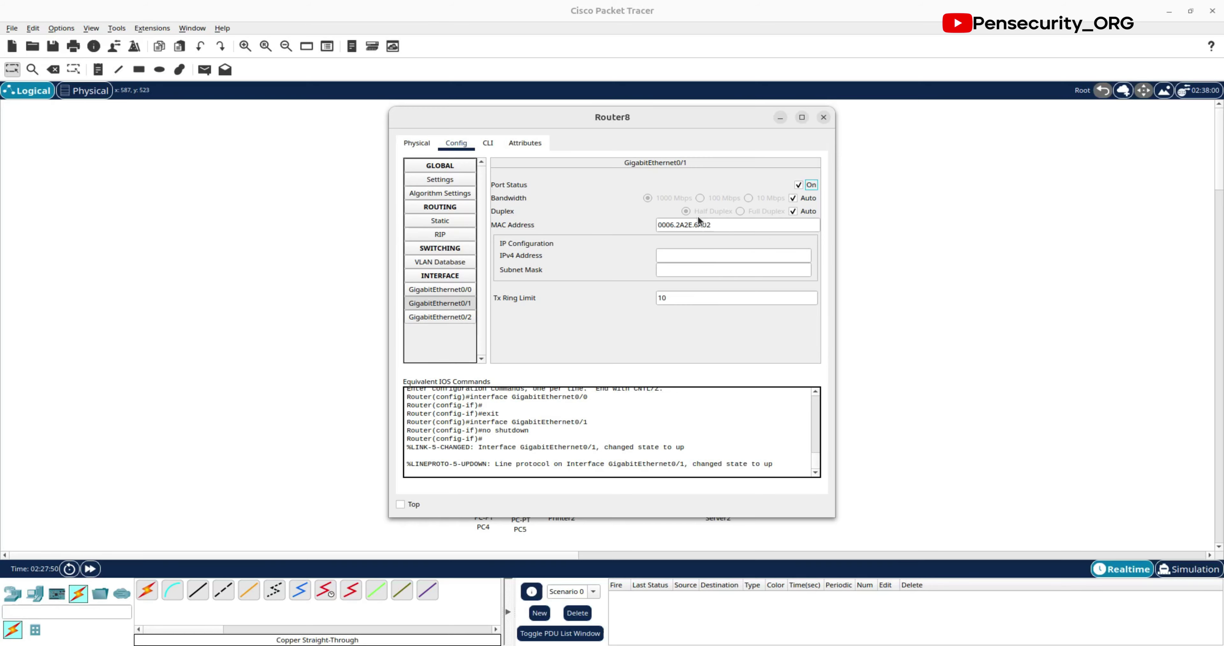
Step: Return to the topology and check the interface addresses on Multilayer Switch4
drag(732, 123, 405, 142)
click(496, 135)
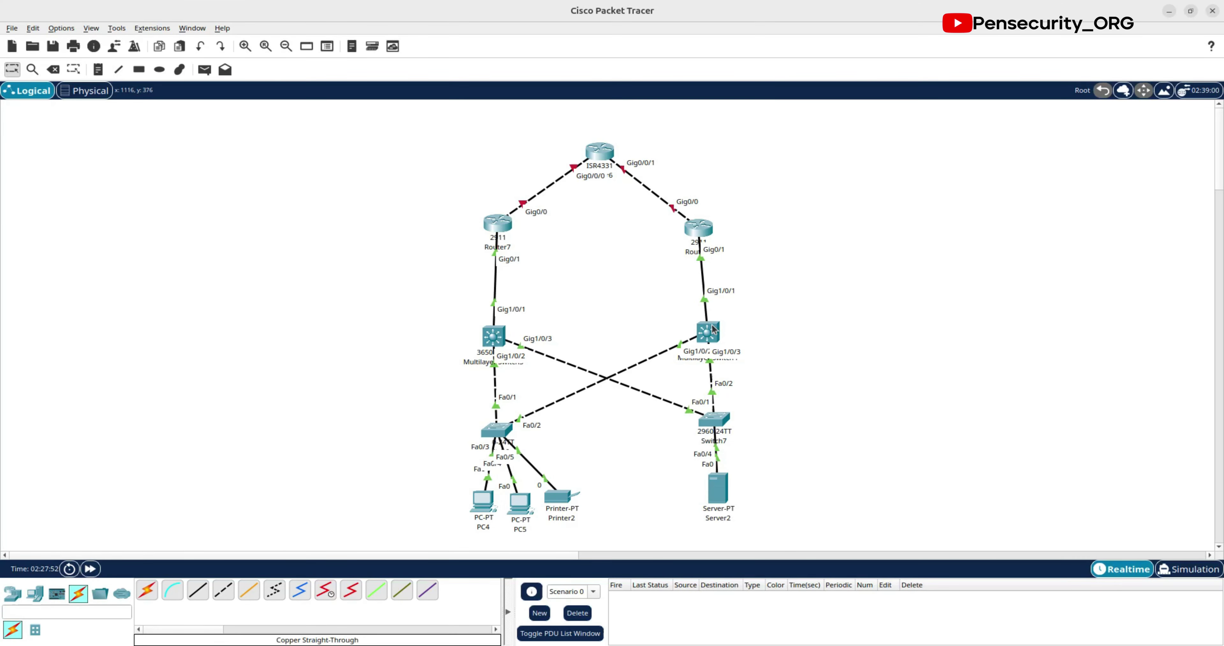
mouse_move(713, 327)
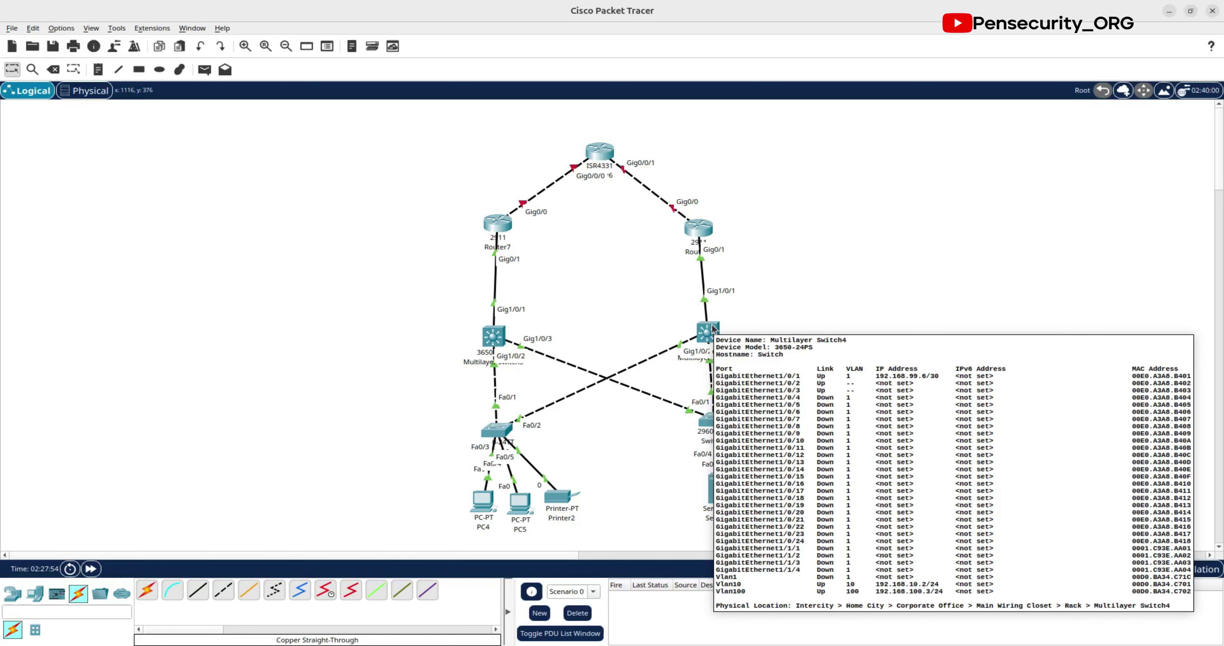
Step: Assign IPv4 address 192.168.99.5 with subnet mask 255.255.255.252 to Router8's GigabitEthernet0/1
click(698, 238)
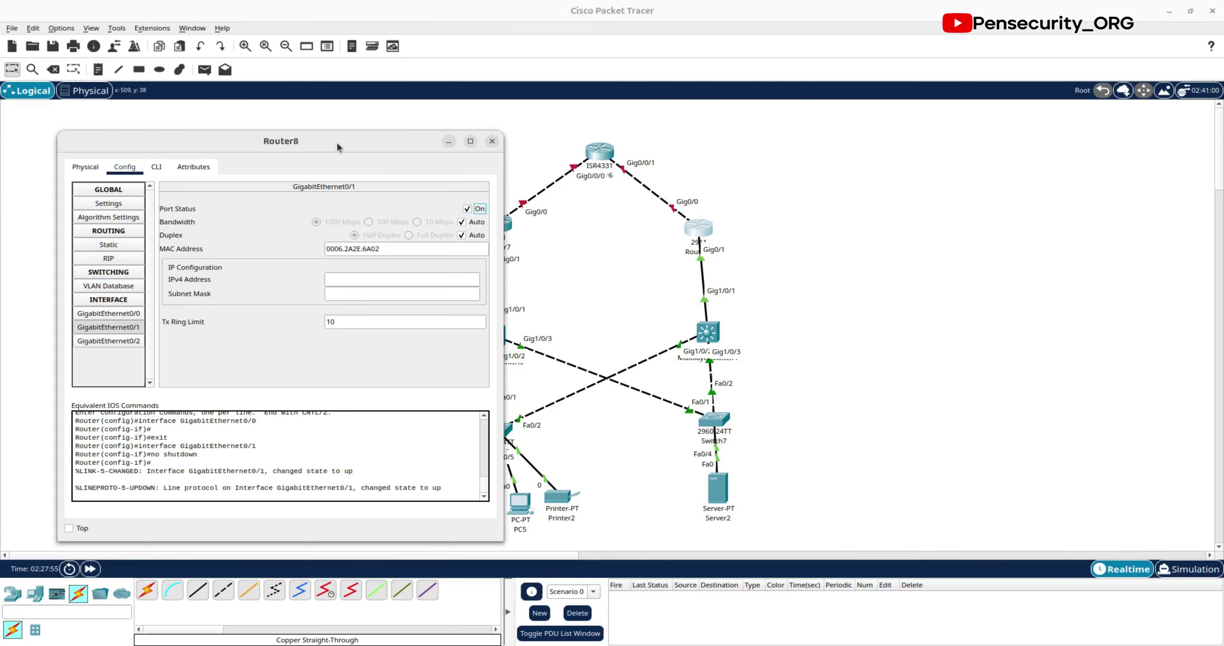
drag(339, 149, 373, 120)
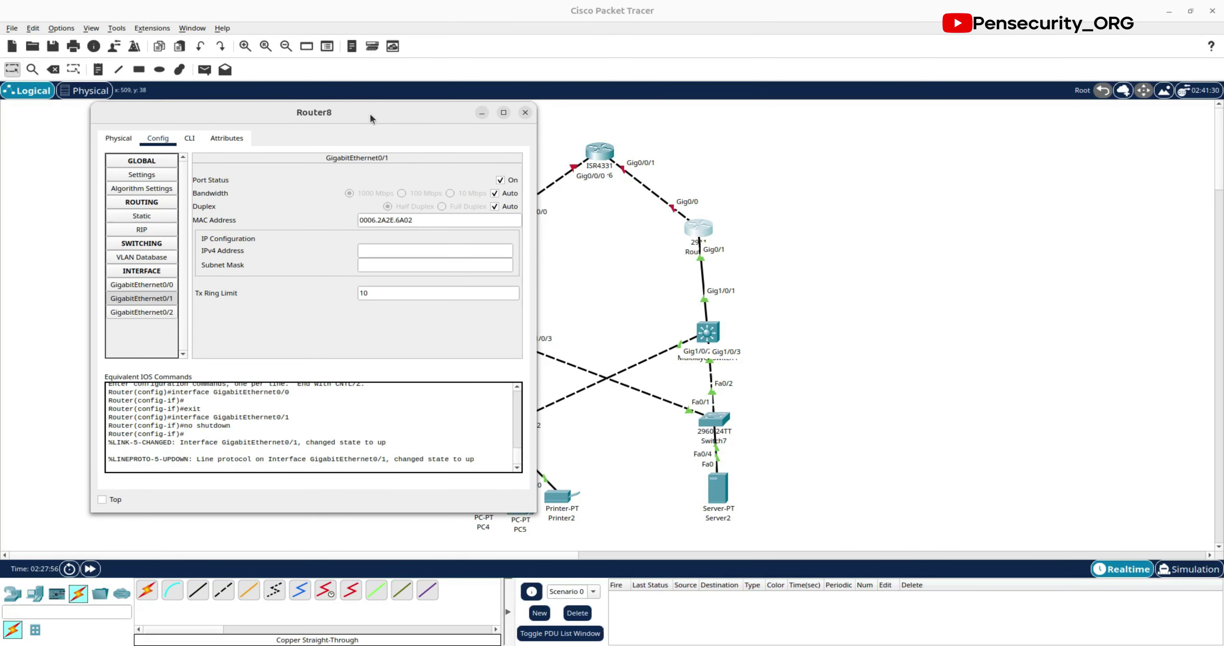
click(409, 248)
text(192)
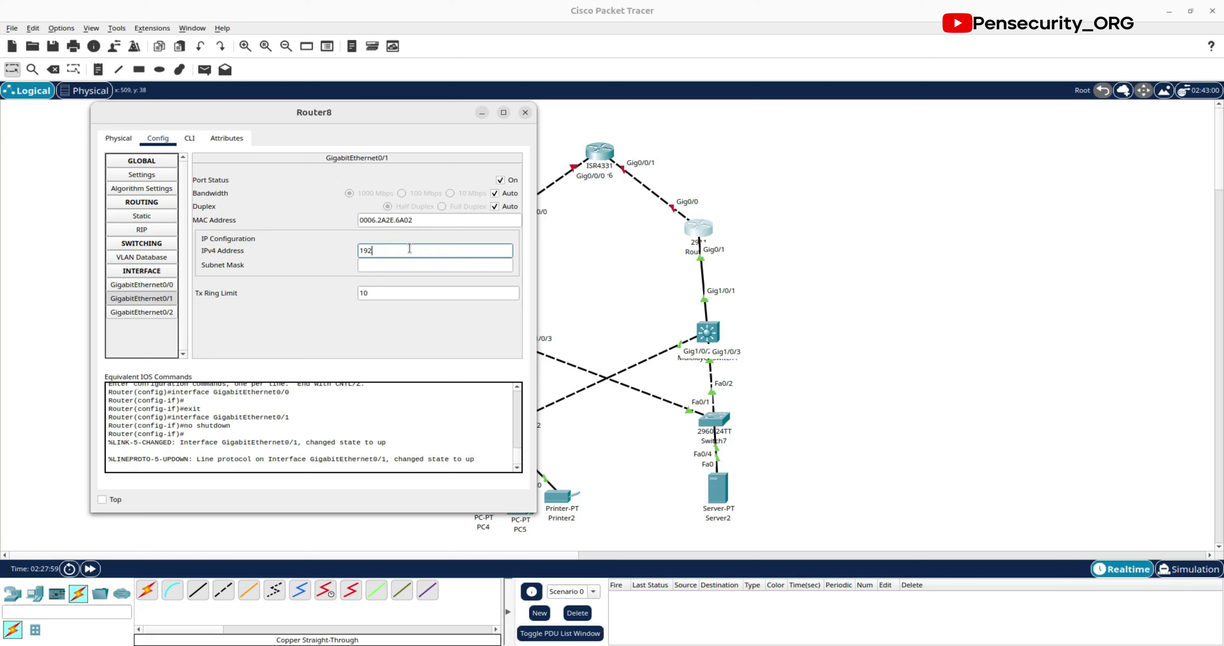
text(.168.99.5)
click(398, 265)
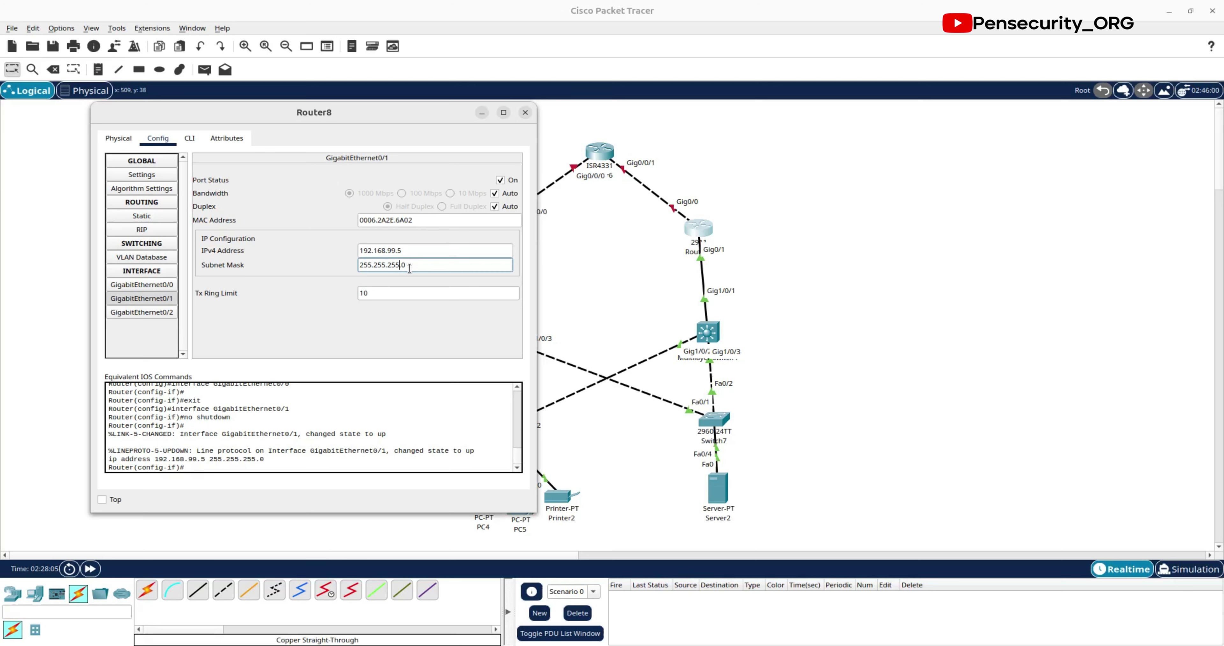
double_click(401, 265)
text(252)
Step: Turn on Router8's GigabitEthernet0/0 and assign it 10.0.0.5 with subnet mask 255.255.255.252
click(161, 284)
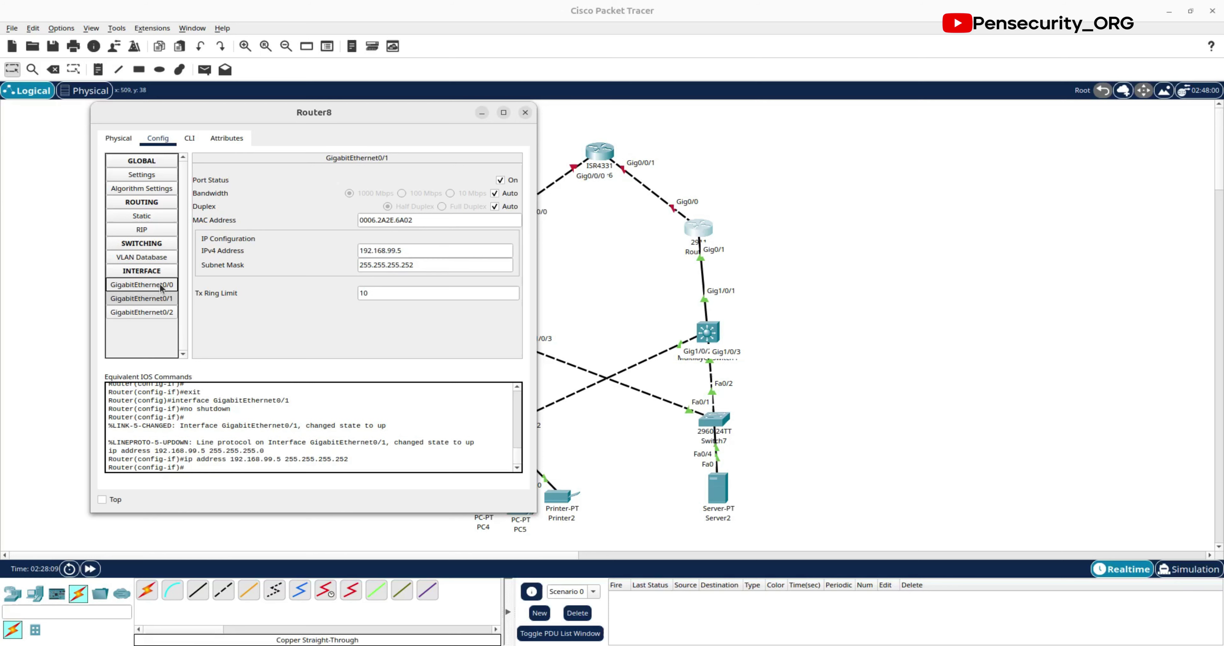
click(508, 181)
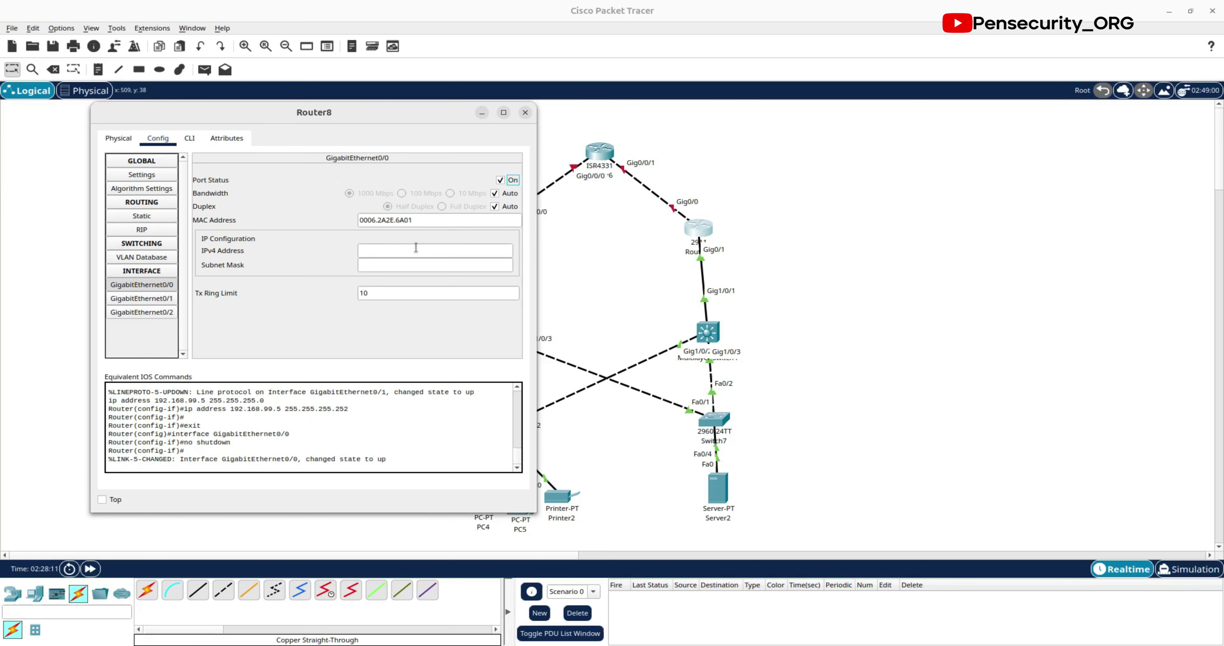
click(413, 249)
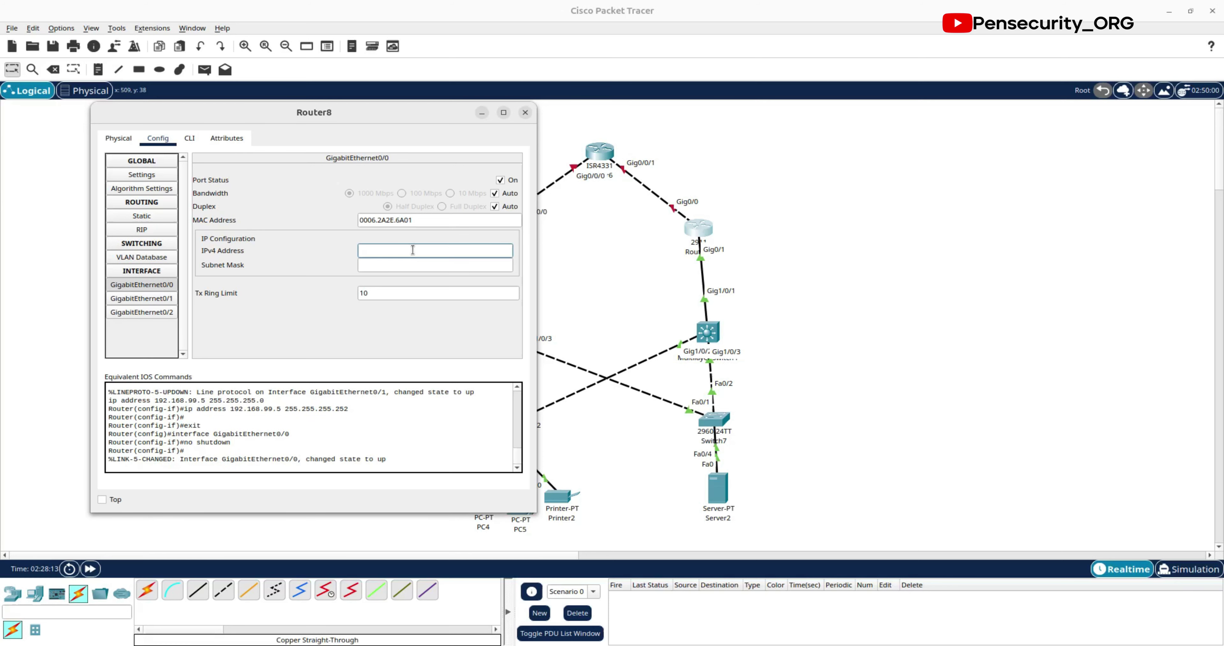
text(10.0.0.5)
click(420, 265)
drag(389, 265, 378, 265)
text(255.255)
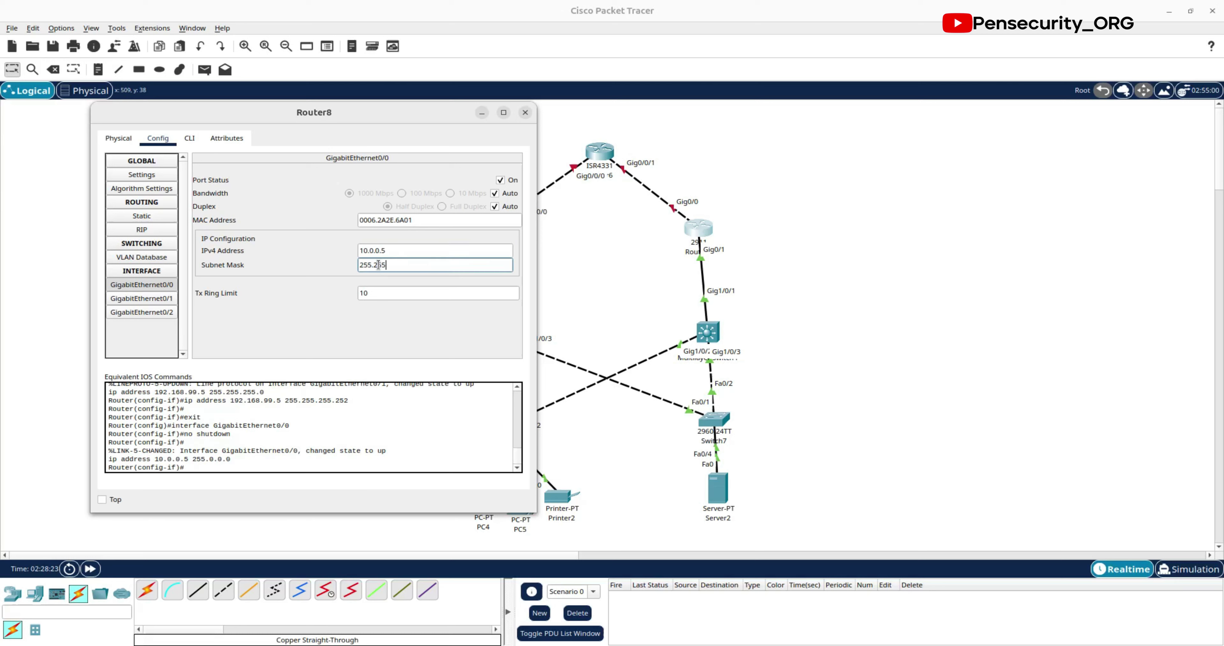
text(.252)
Step: In Router8's command line, start OSPF process 10 and paste the area 0 network statements for 192.168.99.4 and 10.0.0.4 with wildcard 0.0.0.3
click(189, 139)
key(Return)
key(Return)
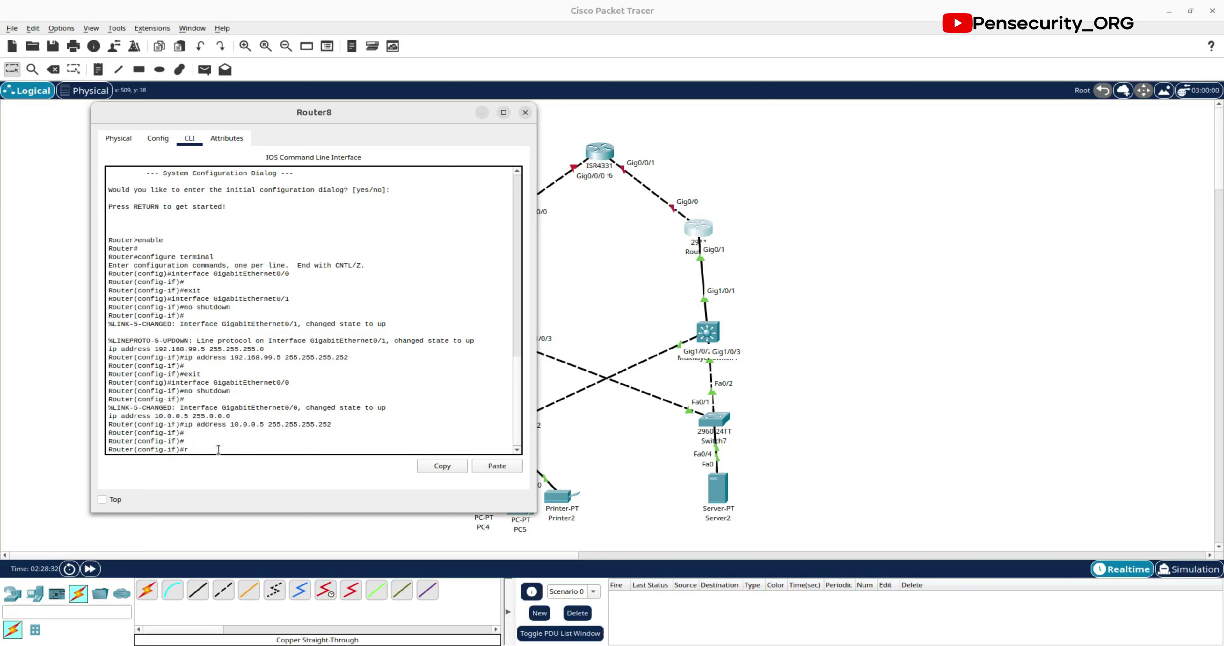
text(router ospf 10)
key(Return)
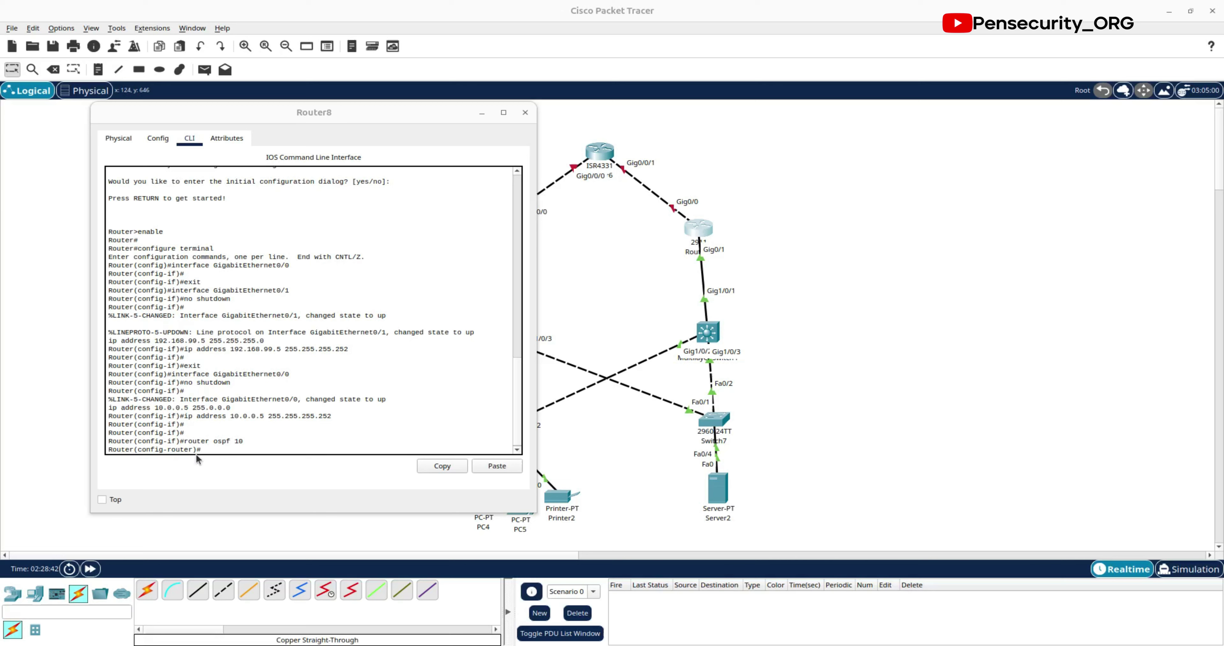
click(215, 449)
right_click(215, 449)
click(240, 471)
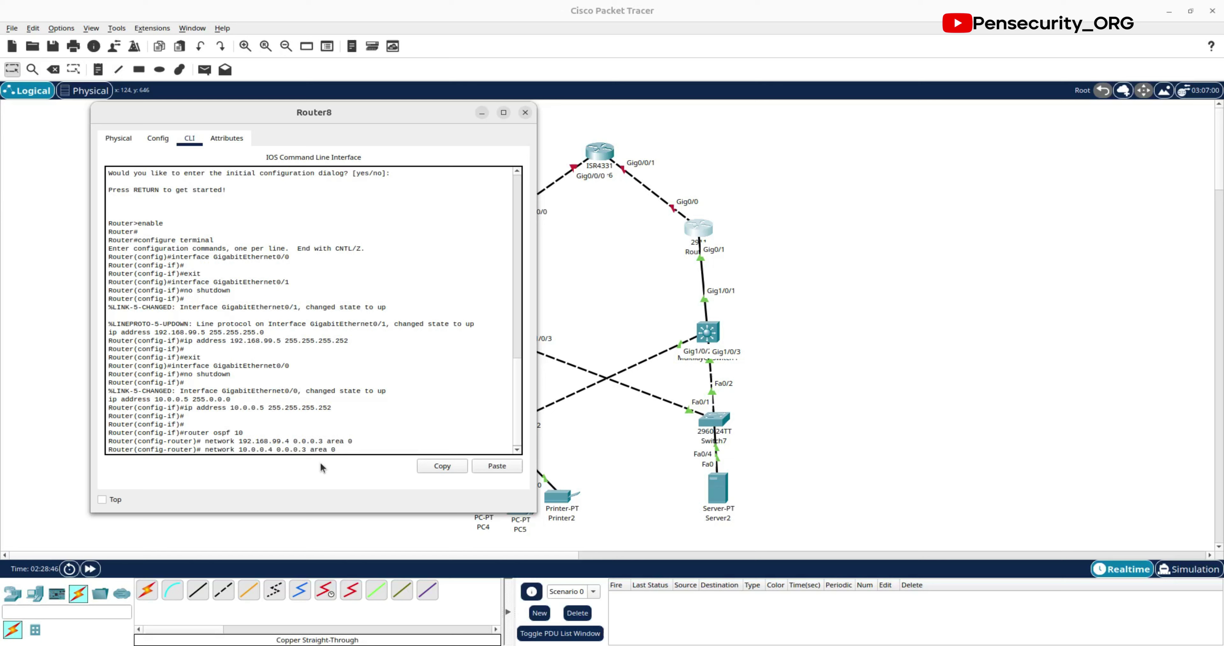
key(Return)
key(Return)
key(Return)
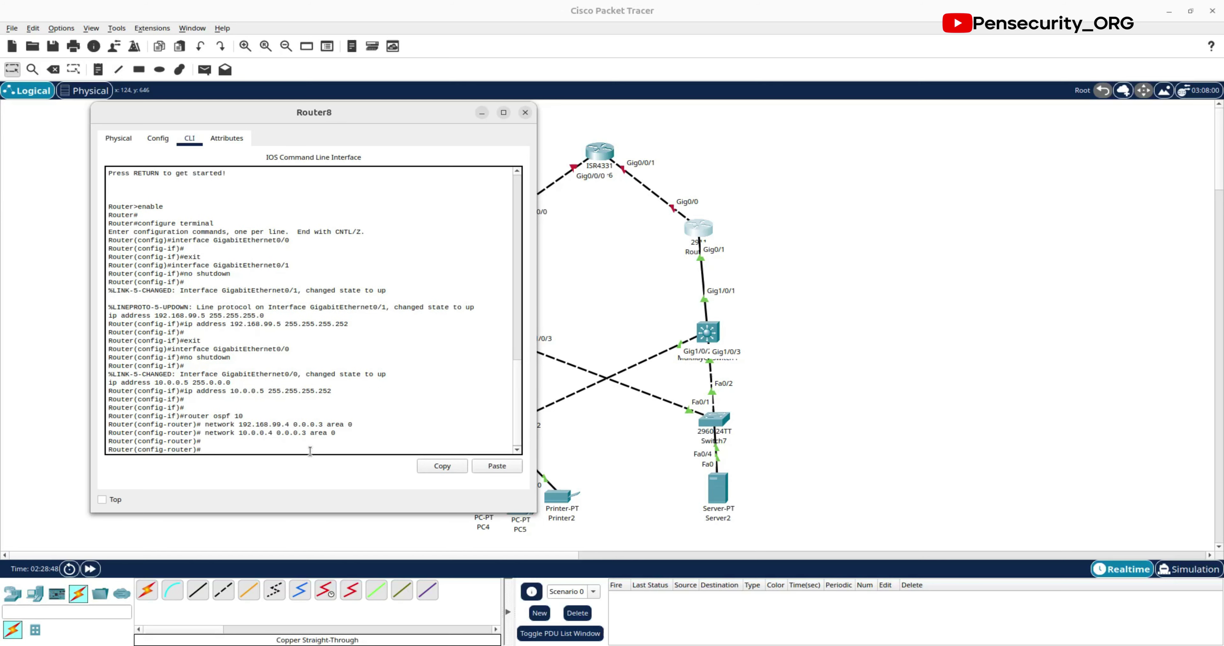
Step: Save Router8's configuration with do wr and return to the topology
text(doo)
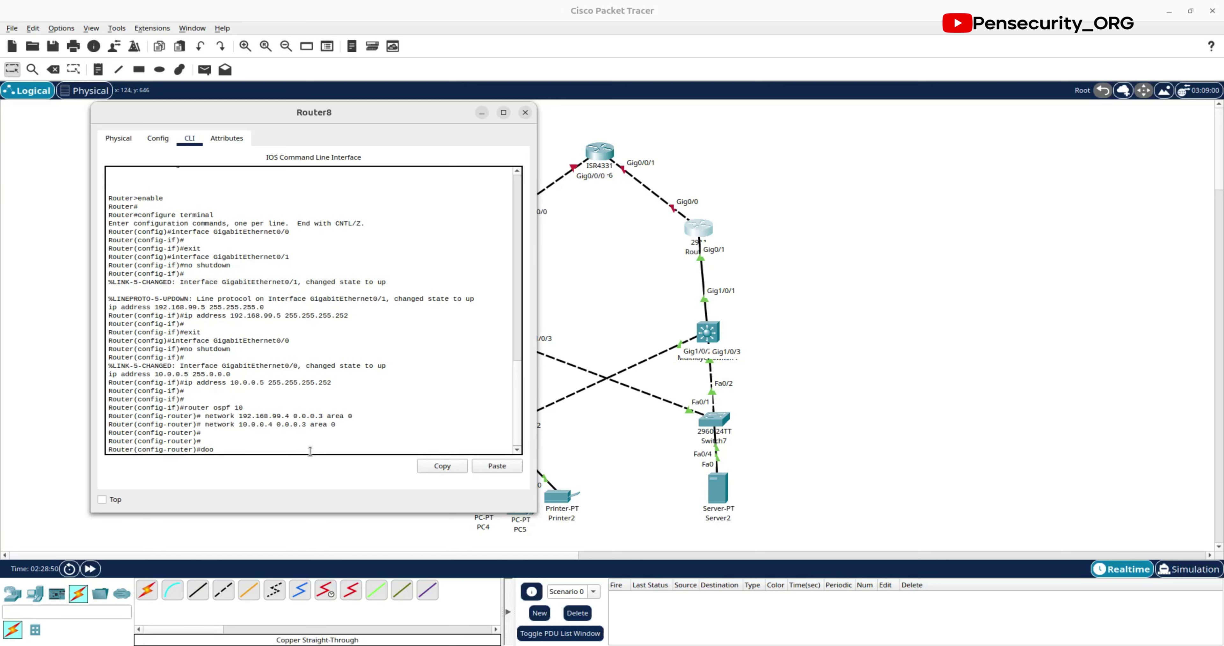
text(wr)
key(Return)
key(Return)
key(Return)
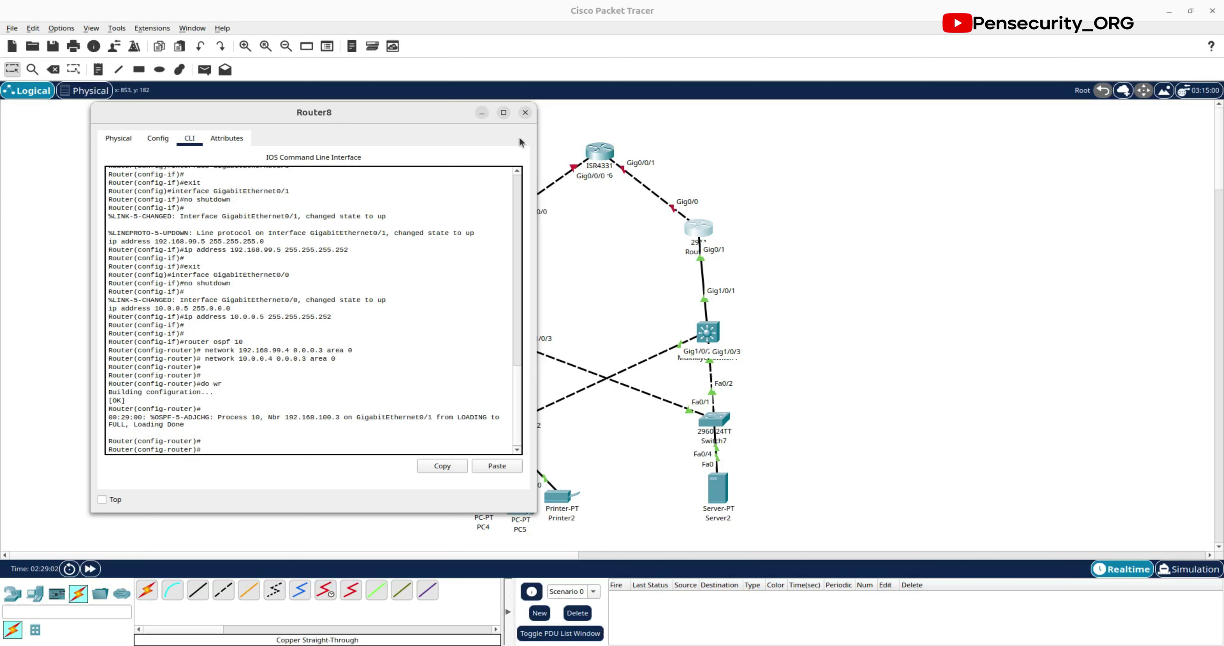
click(524, 113)
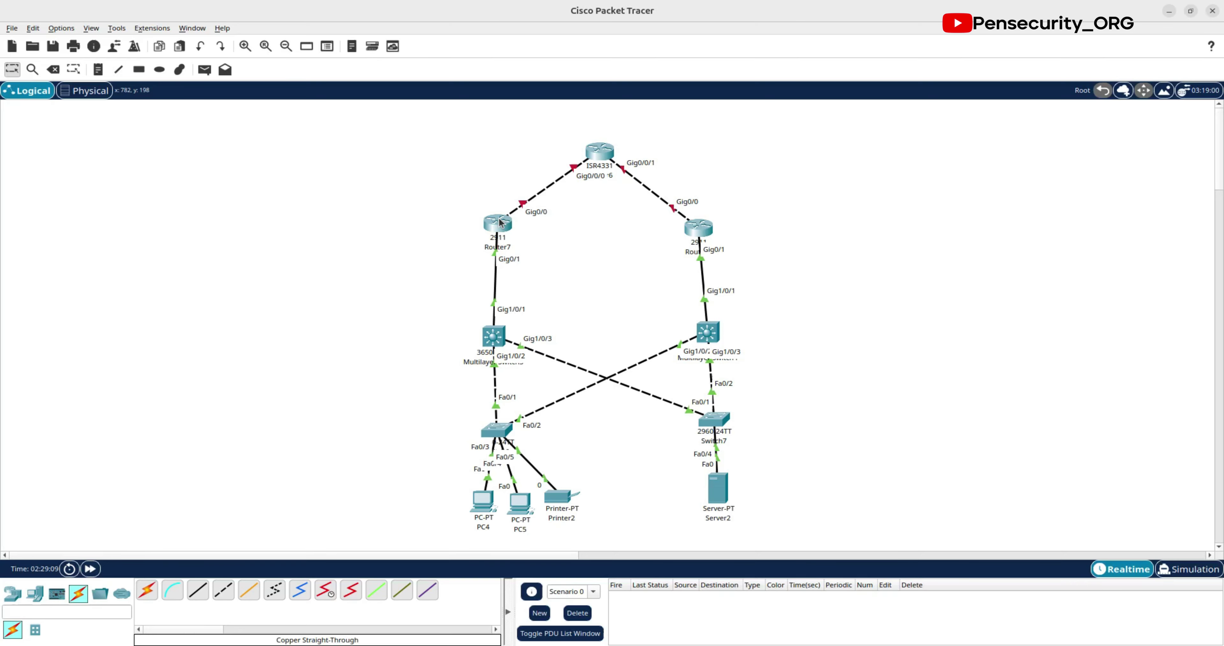
Step: Check Router7's addresses, then turn on Router6's GigabitEthernet0/0/0 and assign it 10.0.0.2 with subnet mask 255.255.255.252
mouse_move(500, 222)
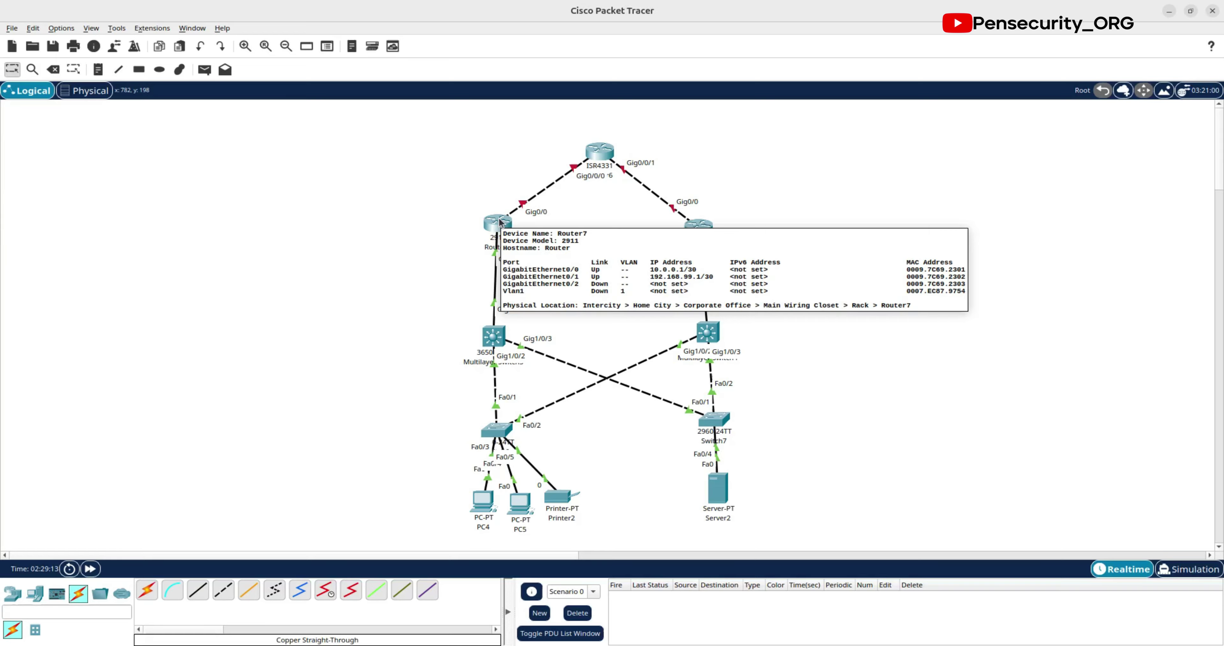
click(598, 152)
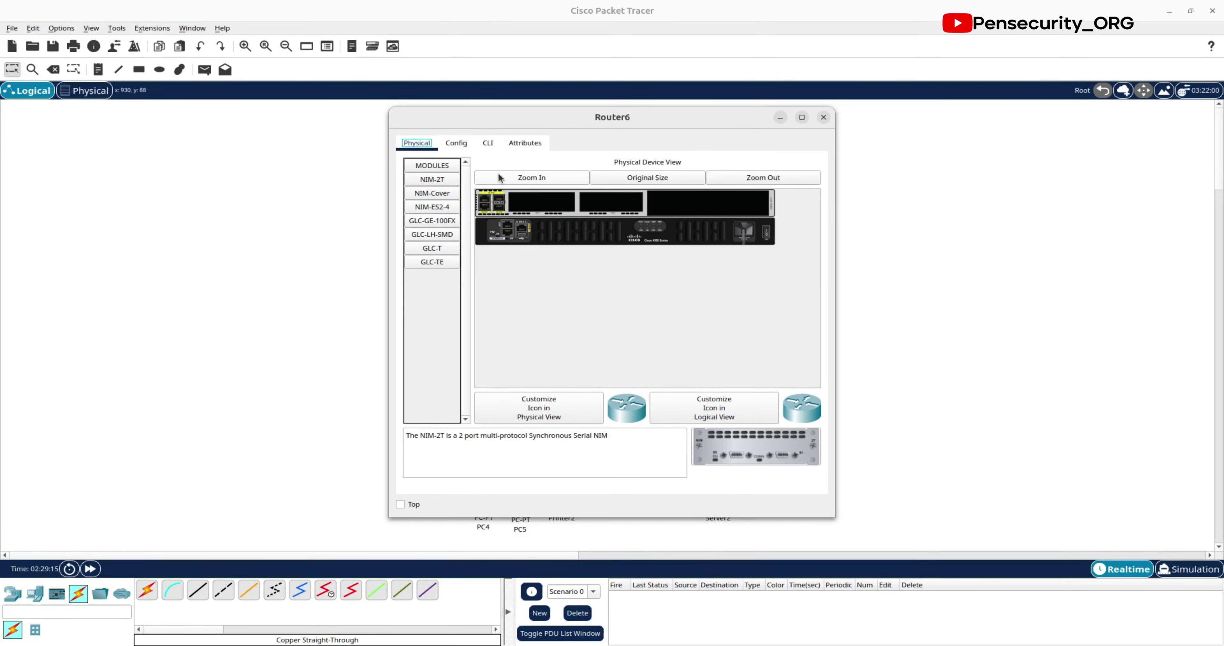
drag(548, 115, 698, 141)
click(593, 165)
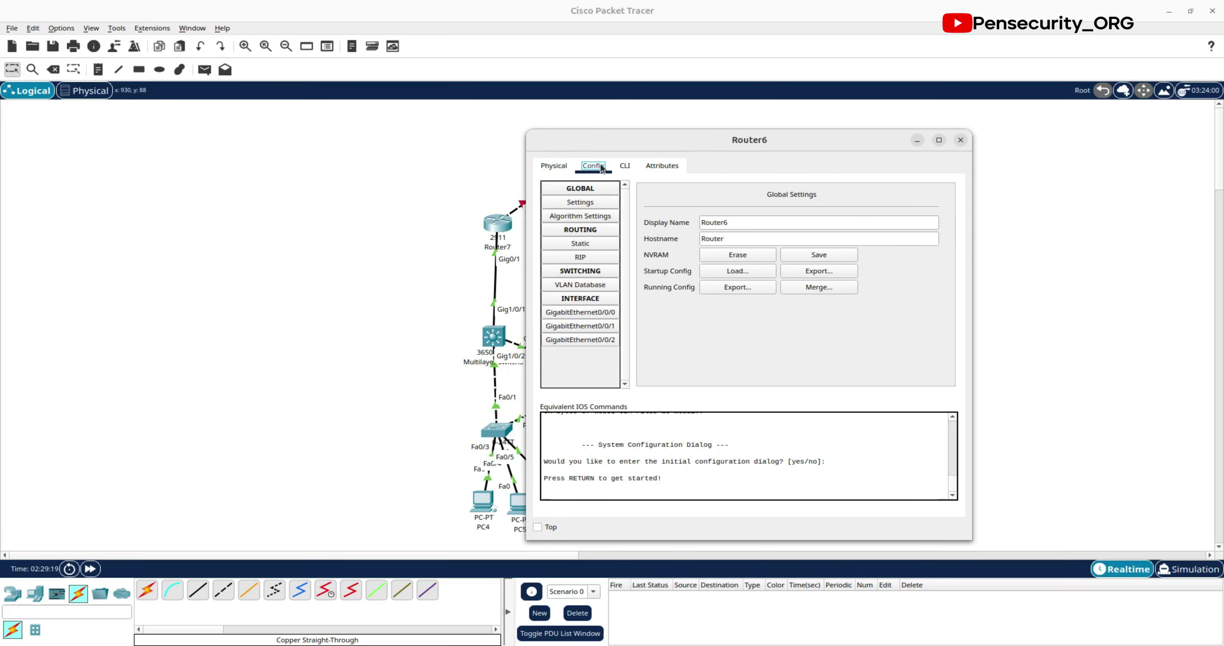
click(574, 313)
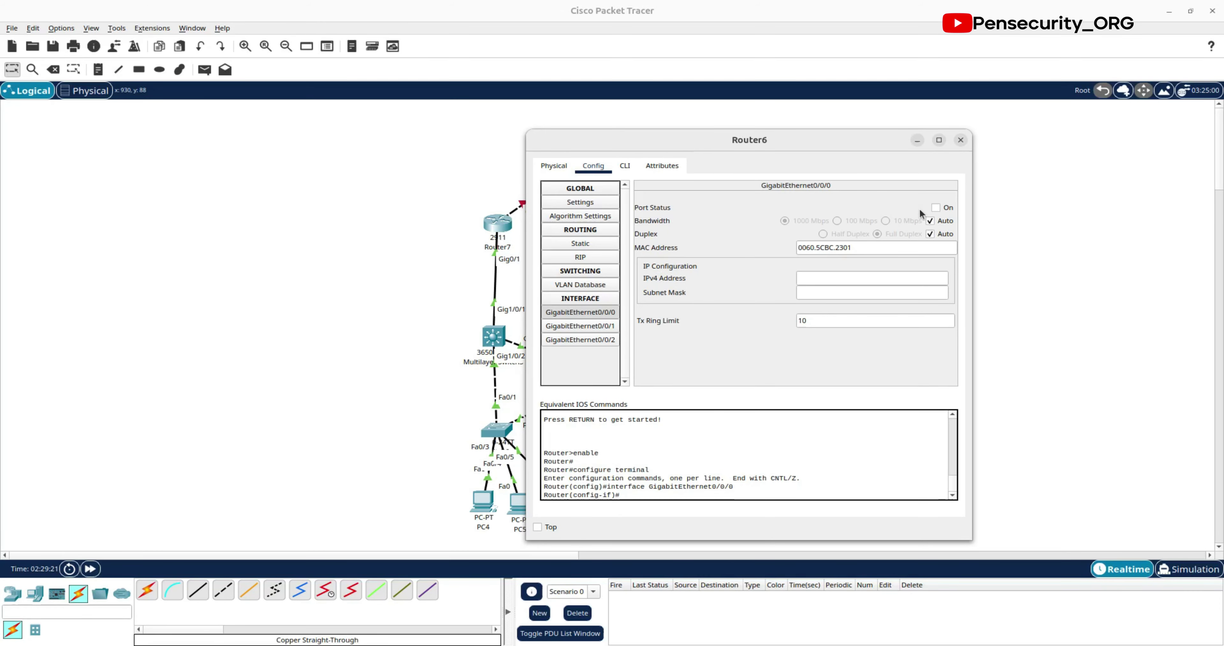
click(935, 207)
click(811, 278)
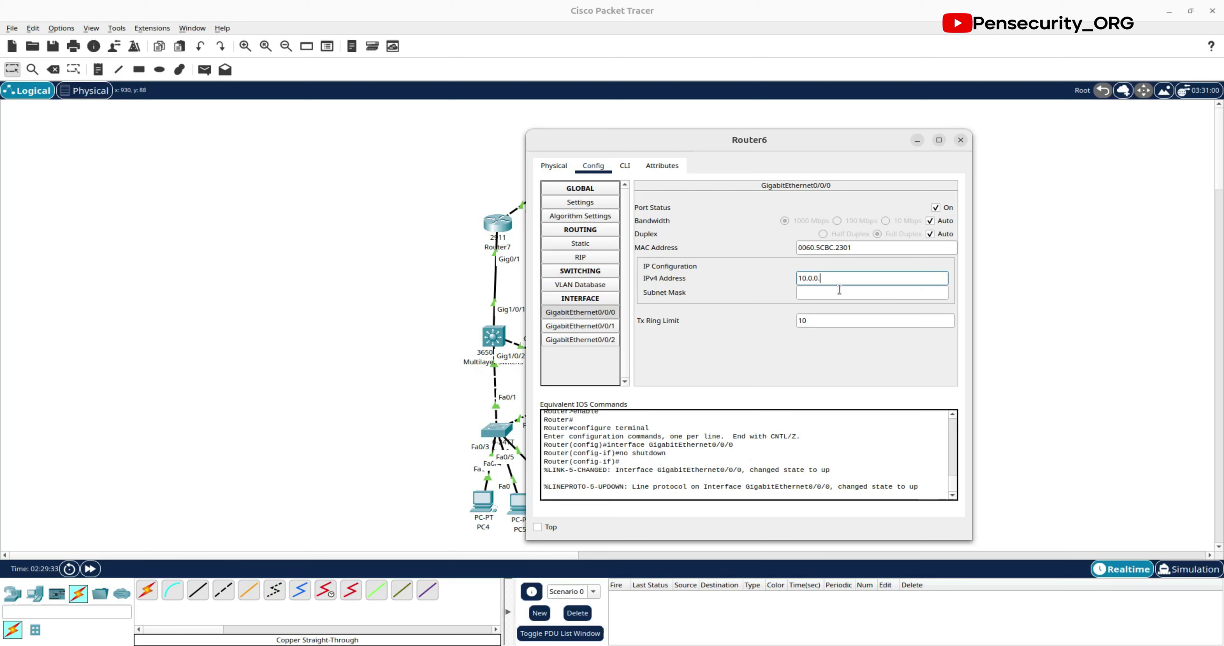
text(2)
click(847, 292)
drag(846, 292, 813, 292)
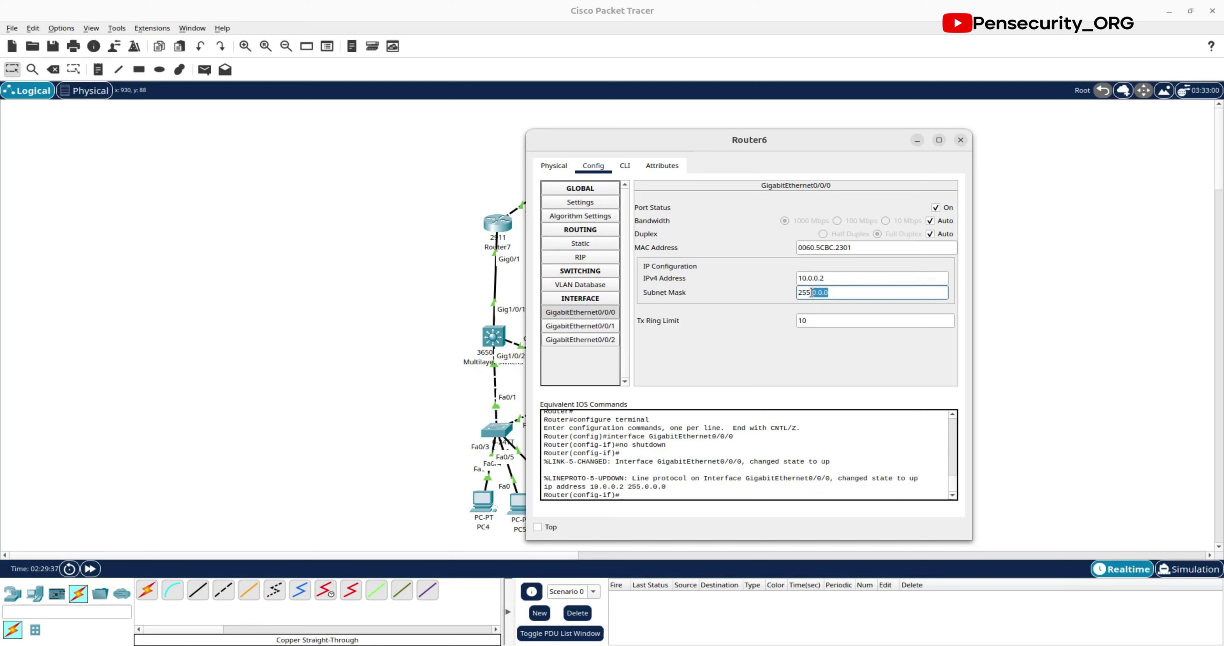
text(255.255)
Step: Check Router8's addresses, then turn on Router6's GigabitEthernet0/0/1 and assign it 10.0.0.6 with subnet mask 255.255.255.252
drag(743, 146, 290, 120)
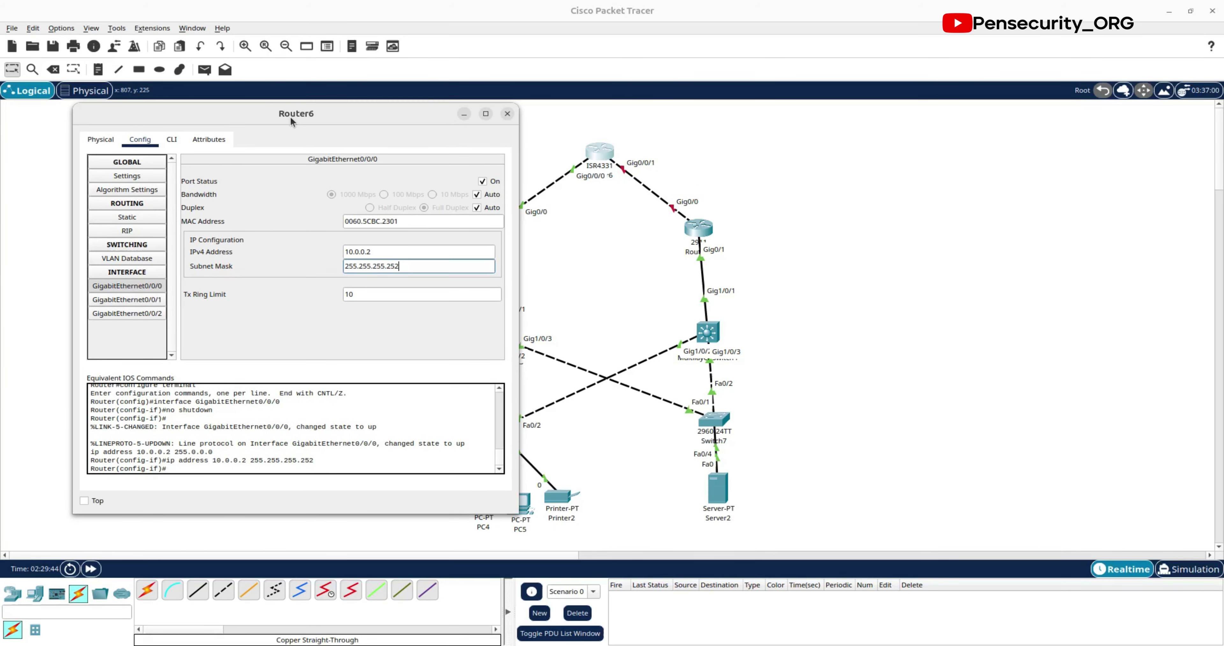
click(148, 299)
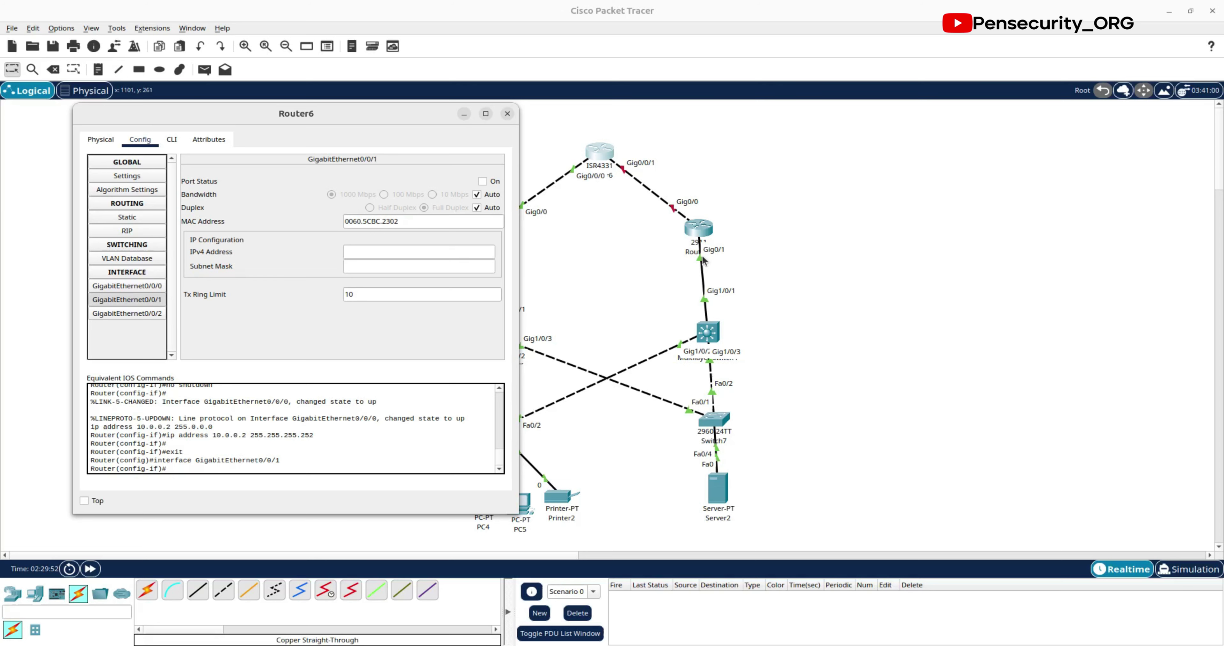
click(831, 251)
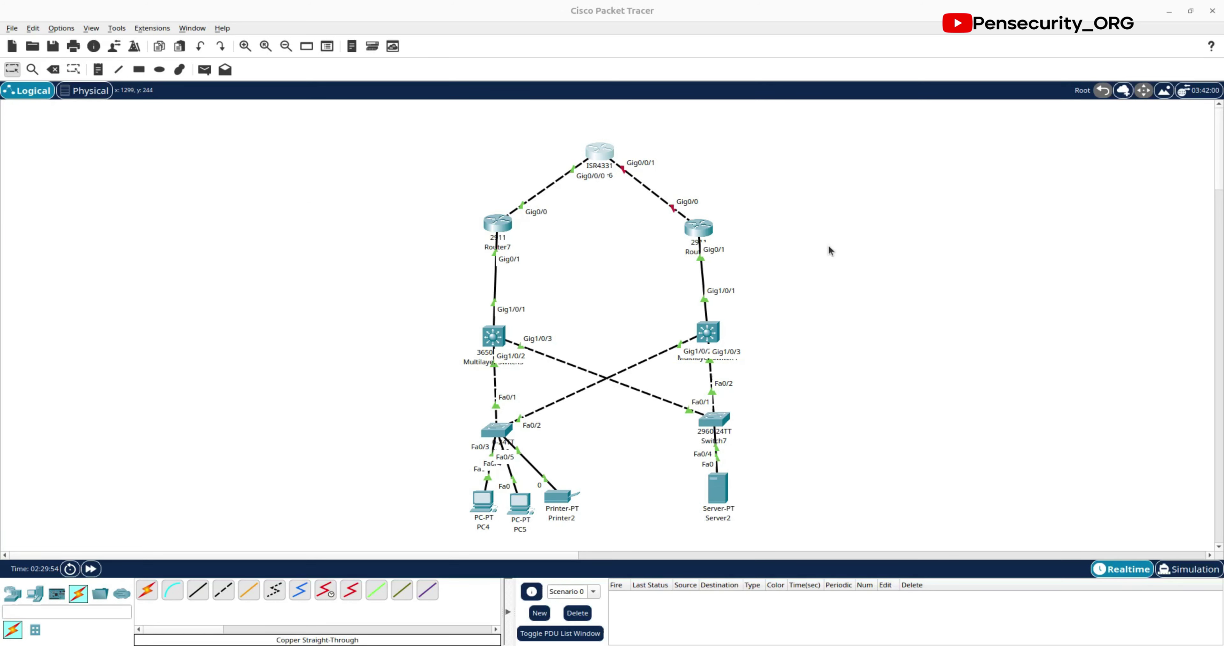
mouse_move(700, 231)
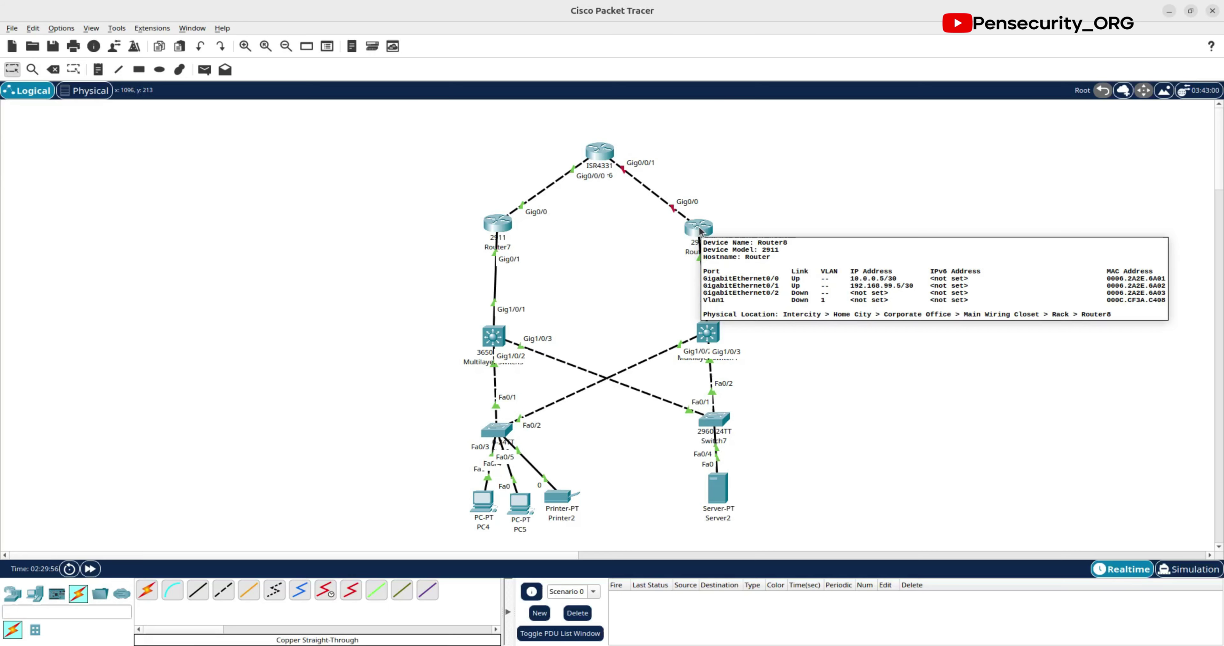
click(602, 153)
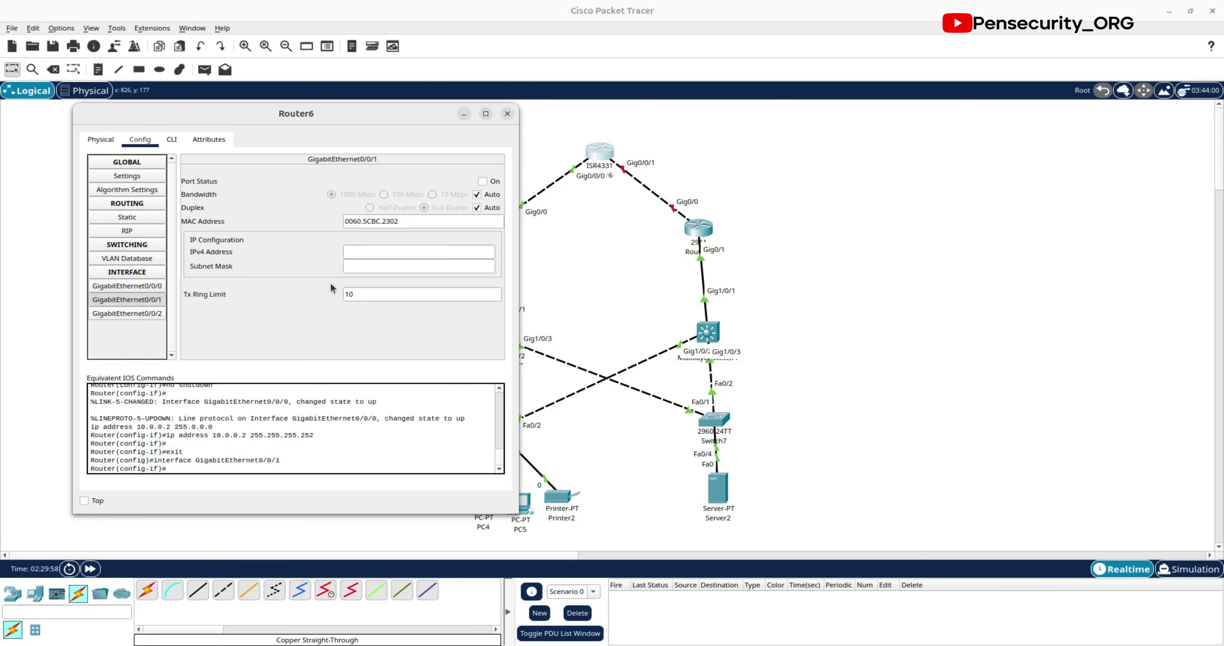
click(482, 181)
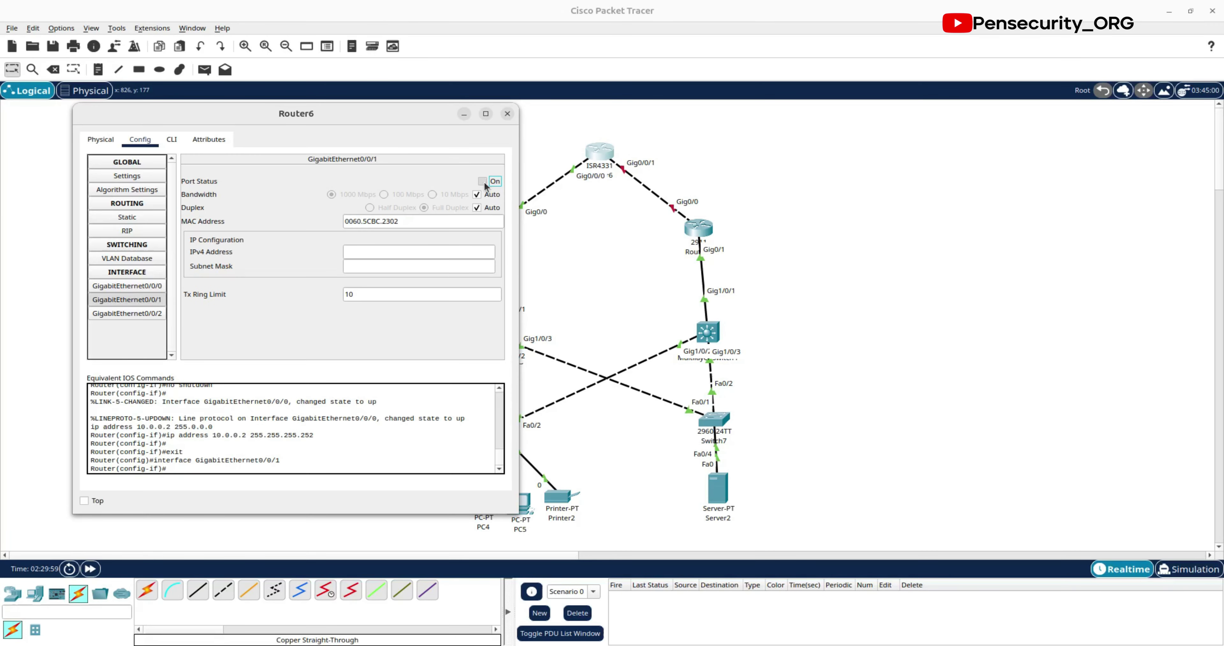
click(393, 253)
text(10.0.0.)
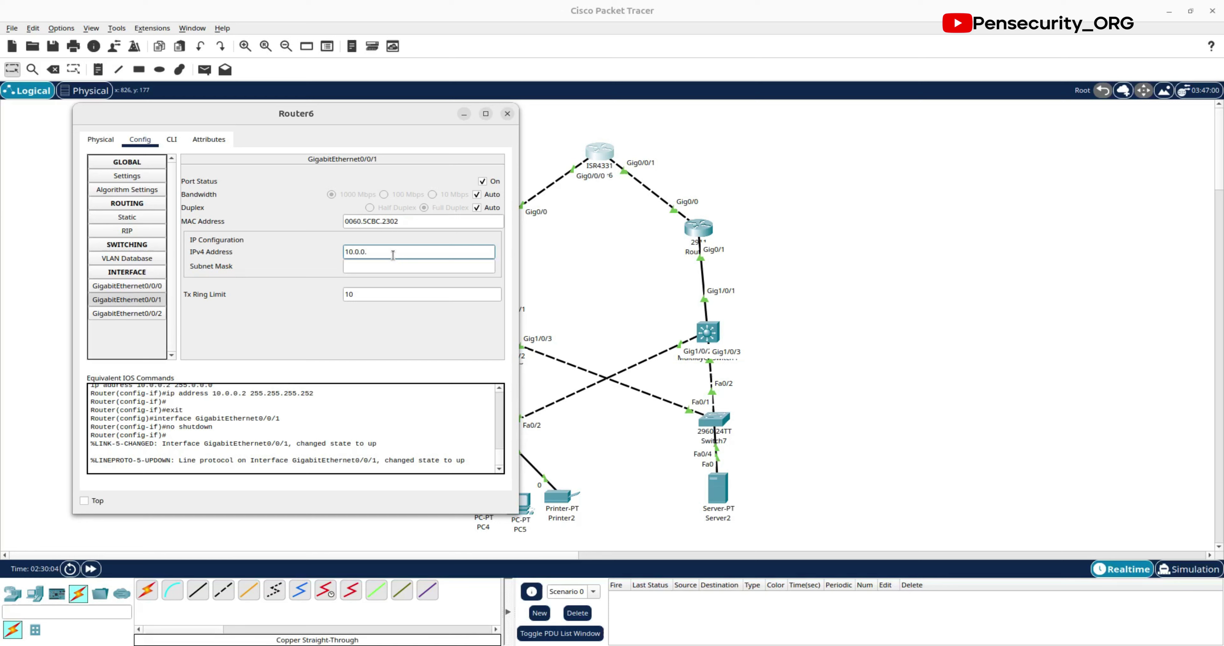
text(6)
click(385, 266)
text(255.255.255.252)
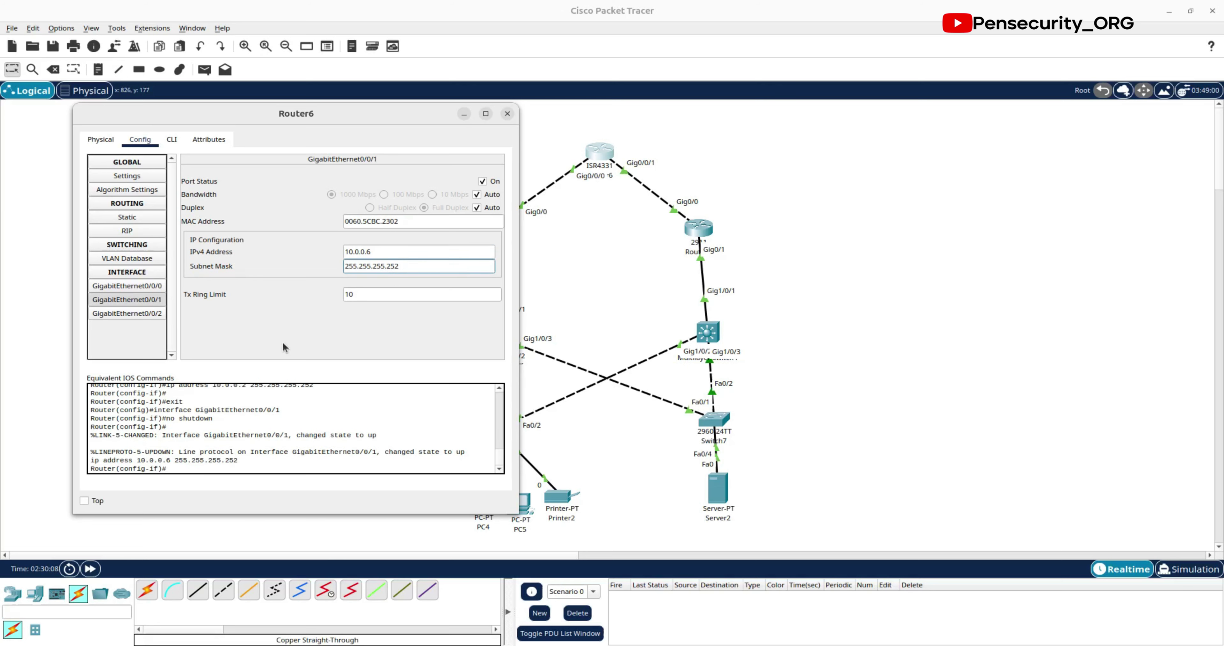
Step: In Router6's command line, exit interface mode and paste static routes to 192.168.10.0 255.255.255.0 via 10.0.0.1 and 10.0.0.5
click(172, 141)
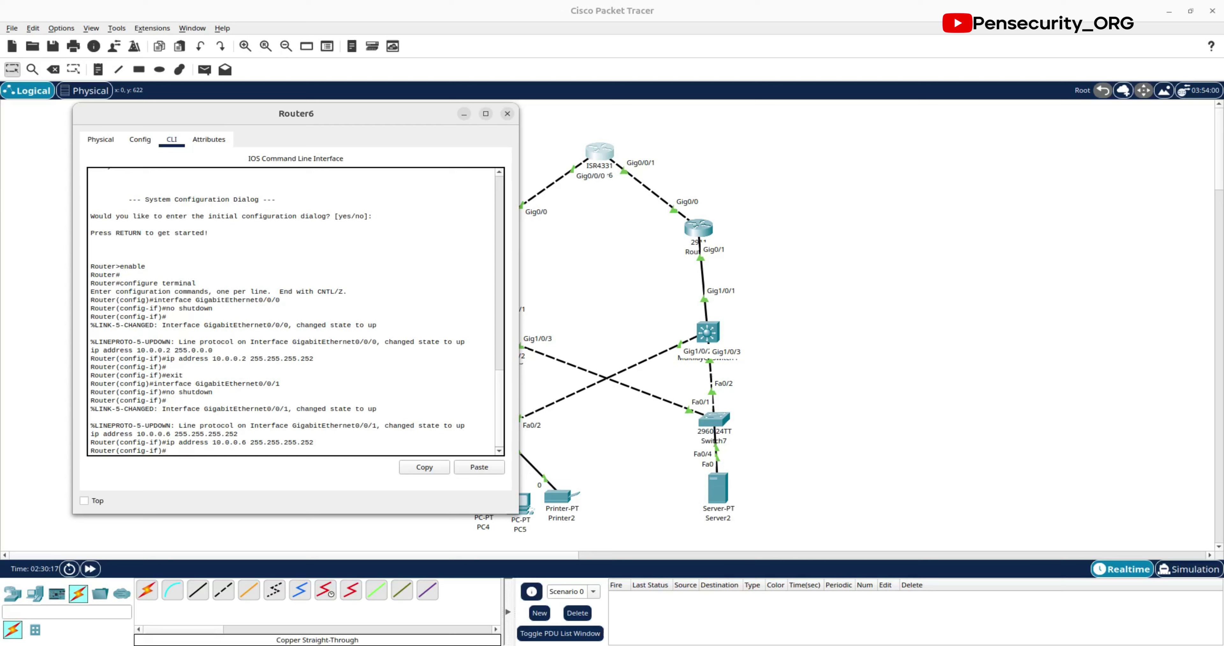
key(Return)
key(Return)
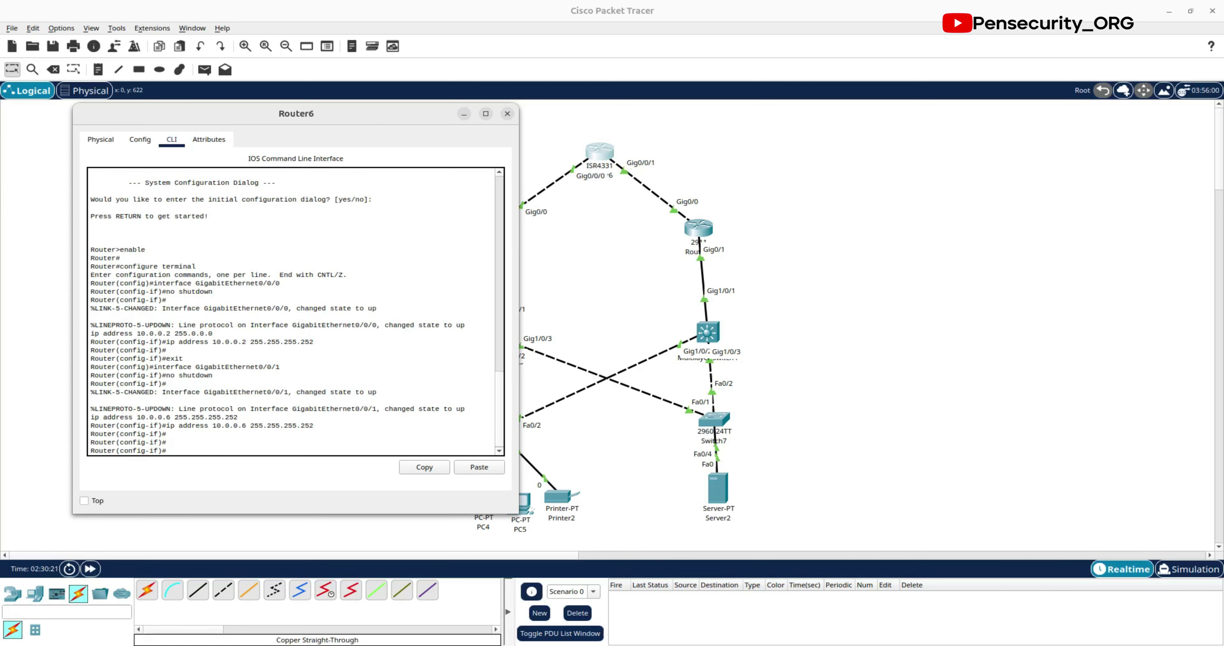
text(ex)
key(Return)
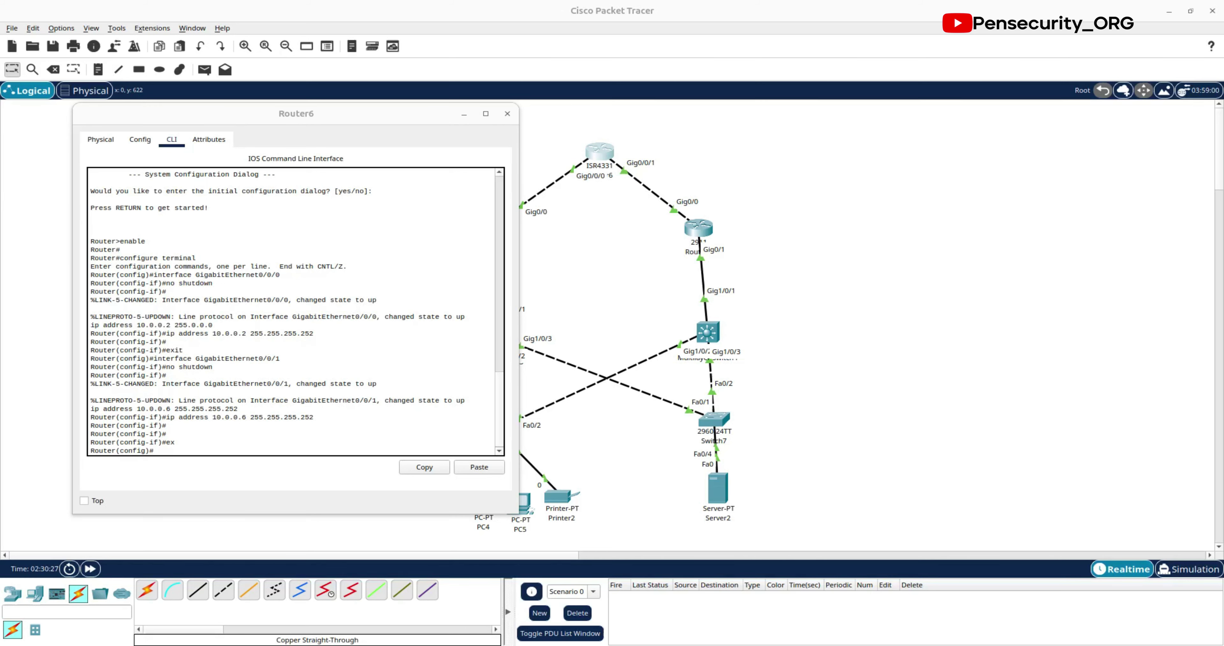
right_click(195, 455)
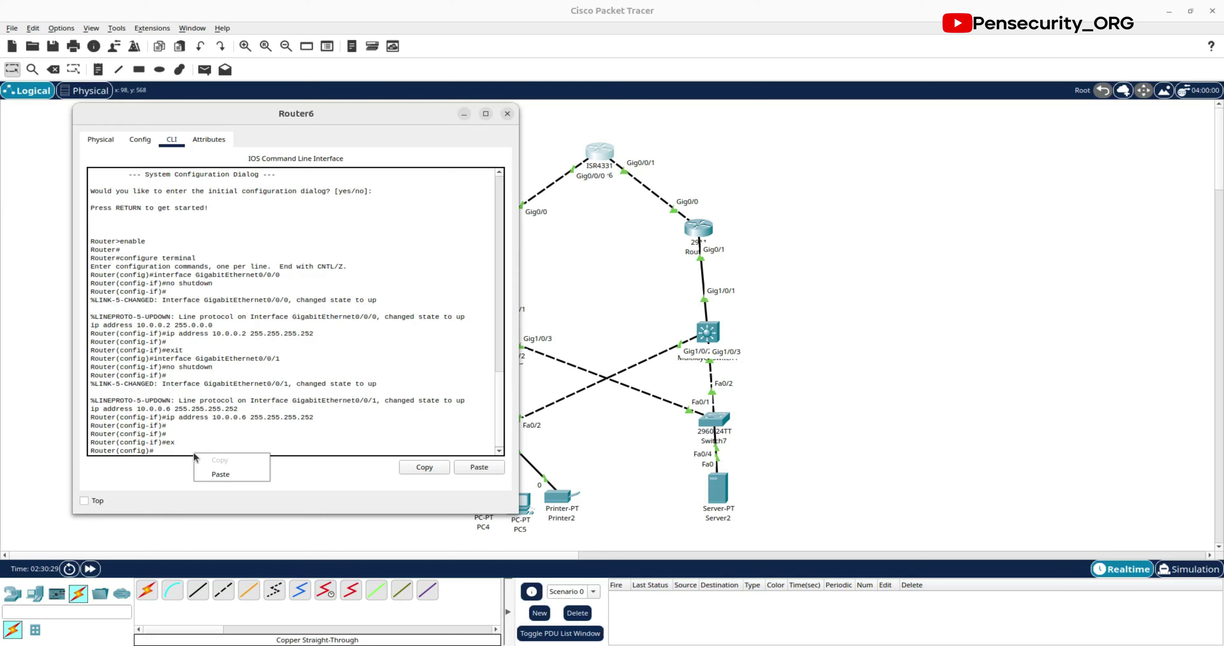
click(219, 474)
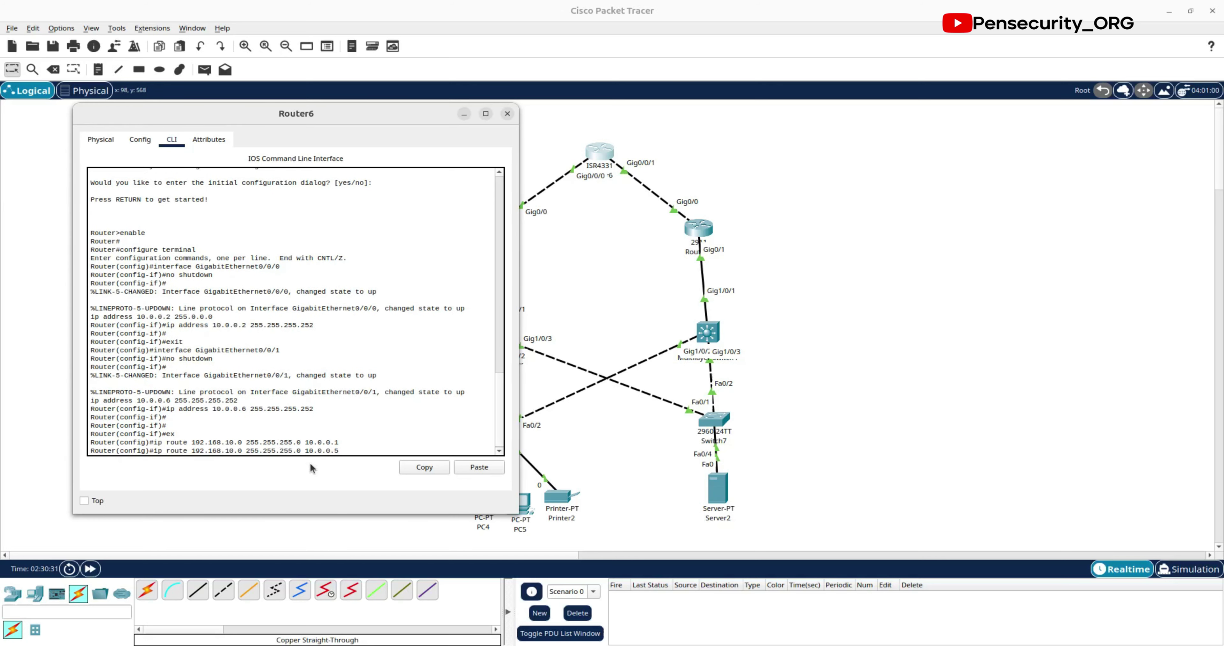
key(Return)
key(Return)
key(Return)
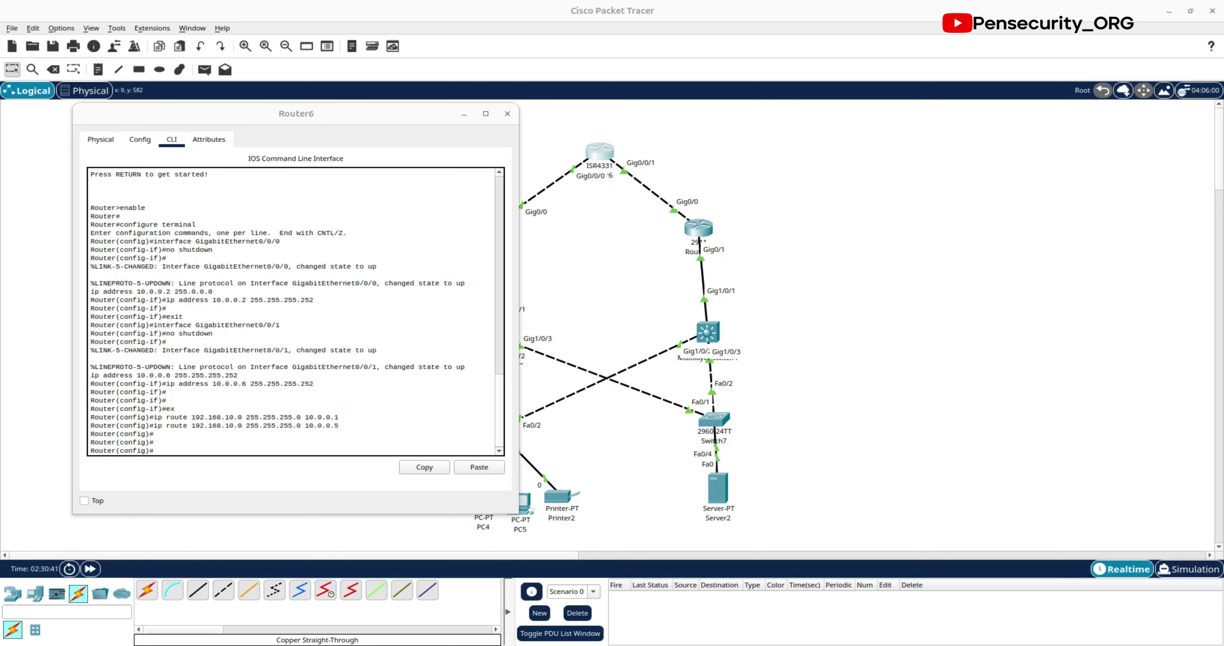
Step: Paste Router6 static routes to 192.168.100.0 255.255.255.0 via 10.0.0.1 and 10.0.0.5, and save the configuration with do wr
right_click(182, 451)
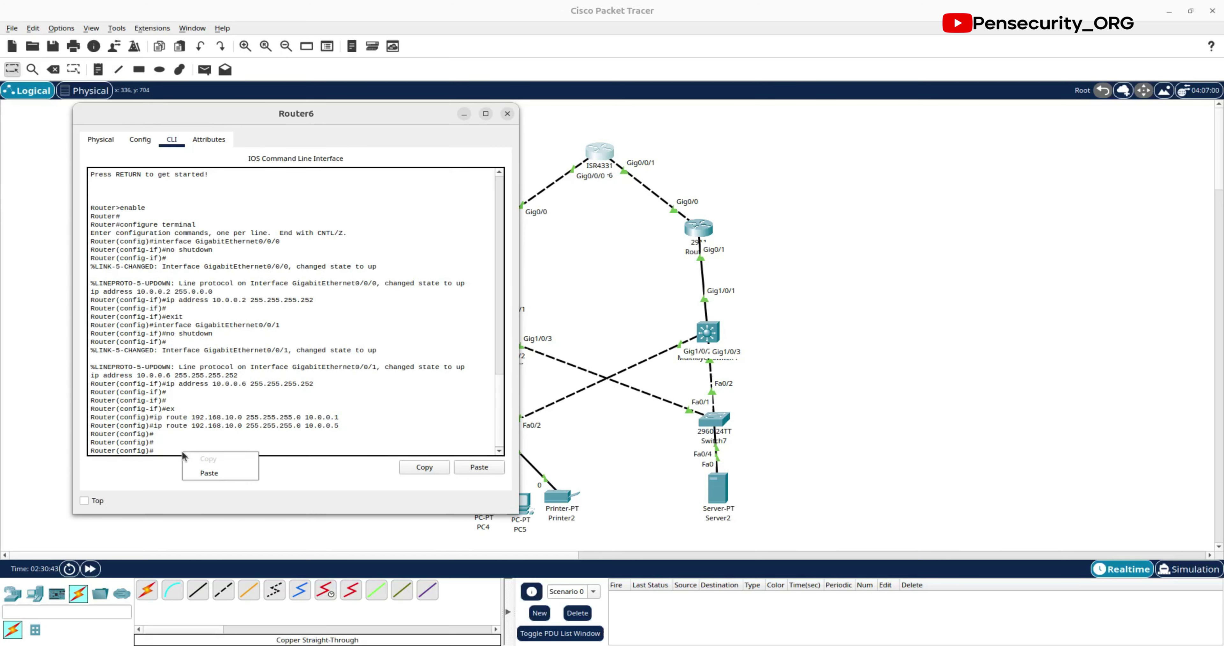
click(207, 473)
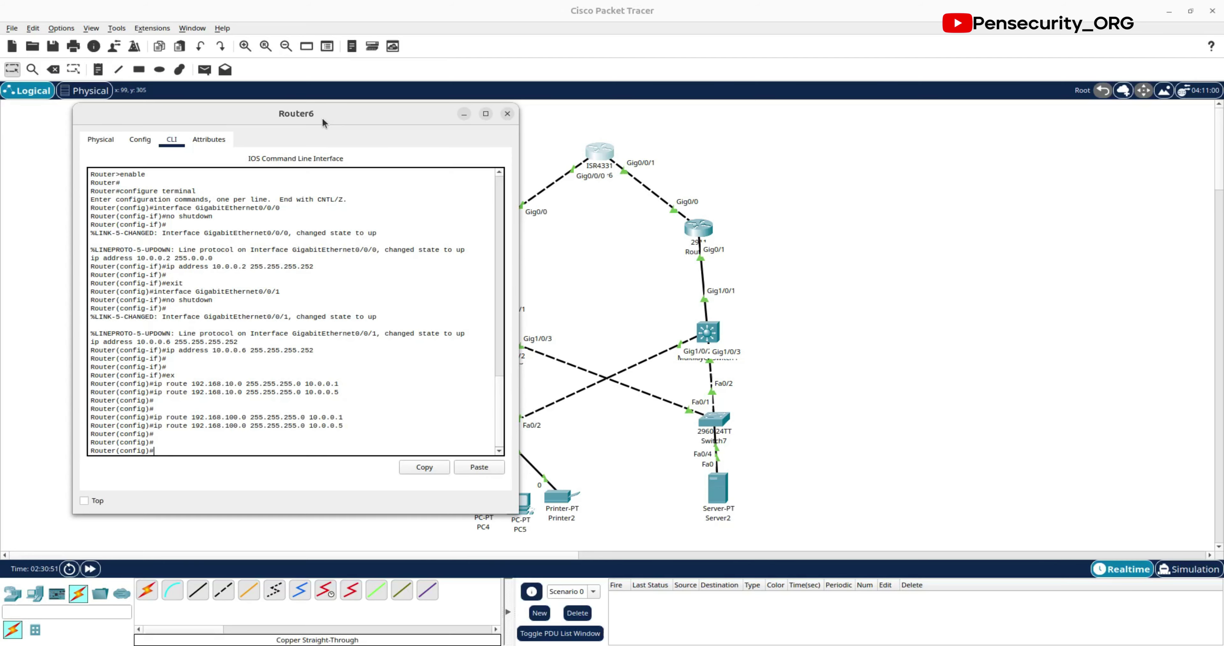
drag(322, 116, 958, 122)
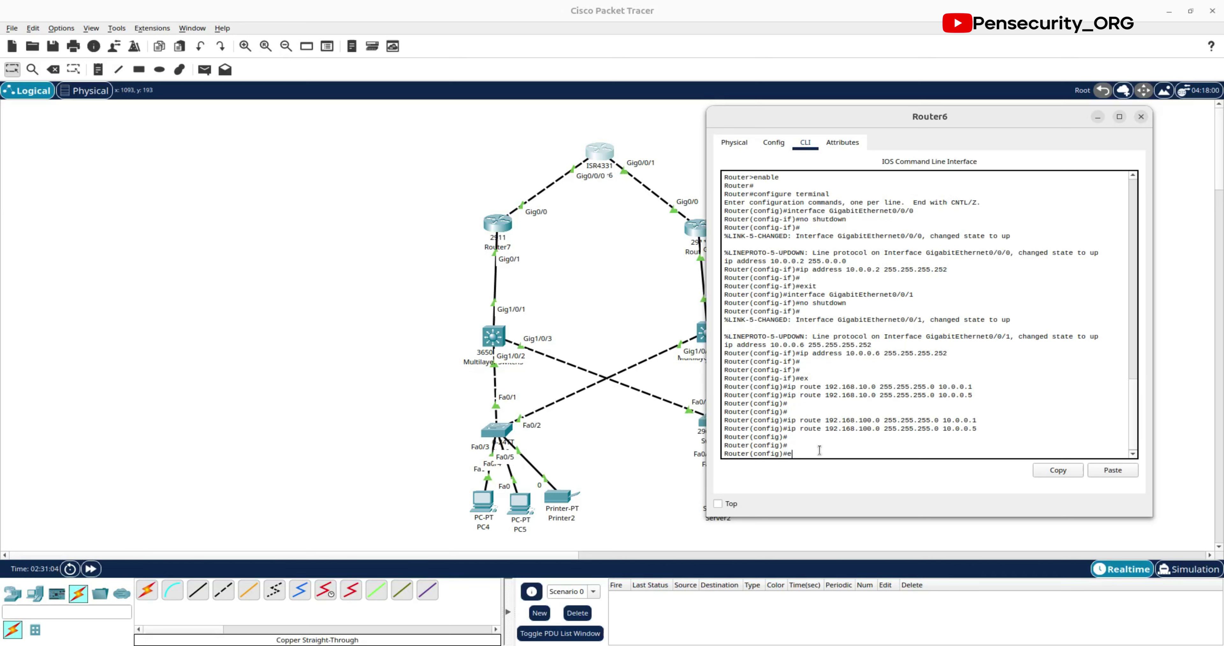
text(x)
key(Return)
key(Return)
key(Return)
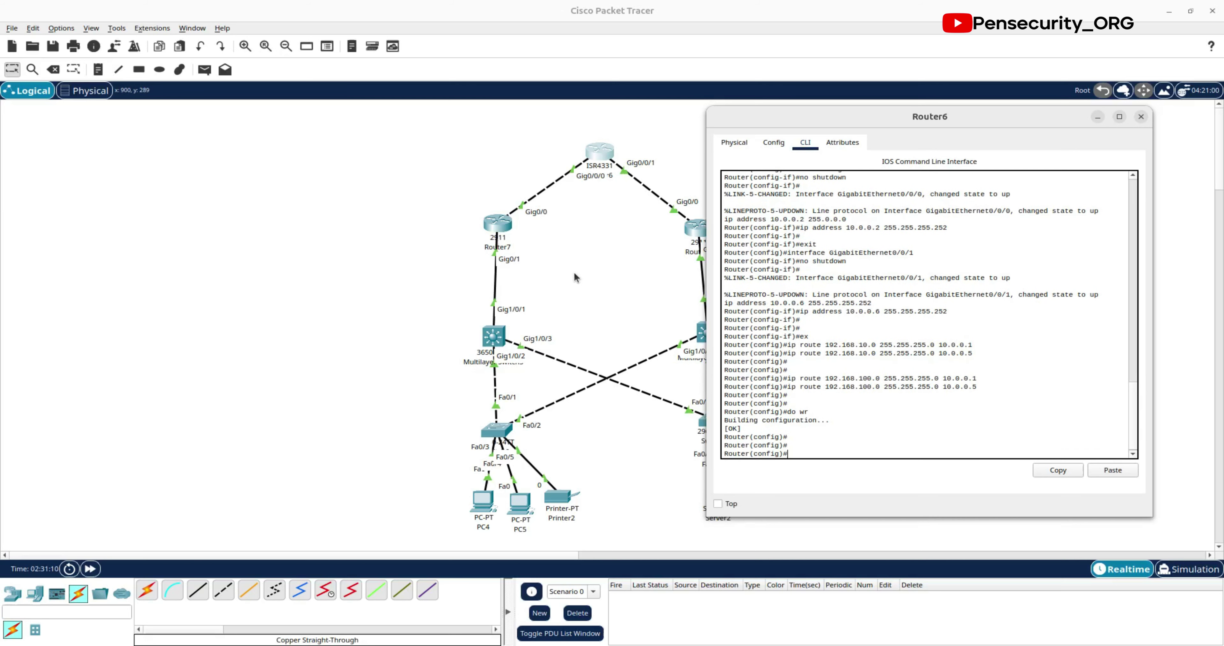
click(578, 261)
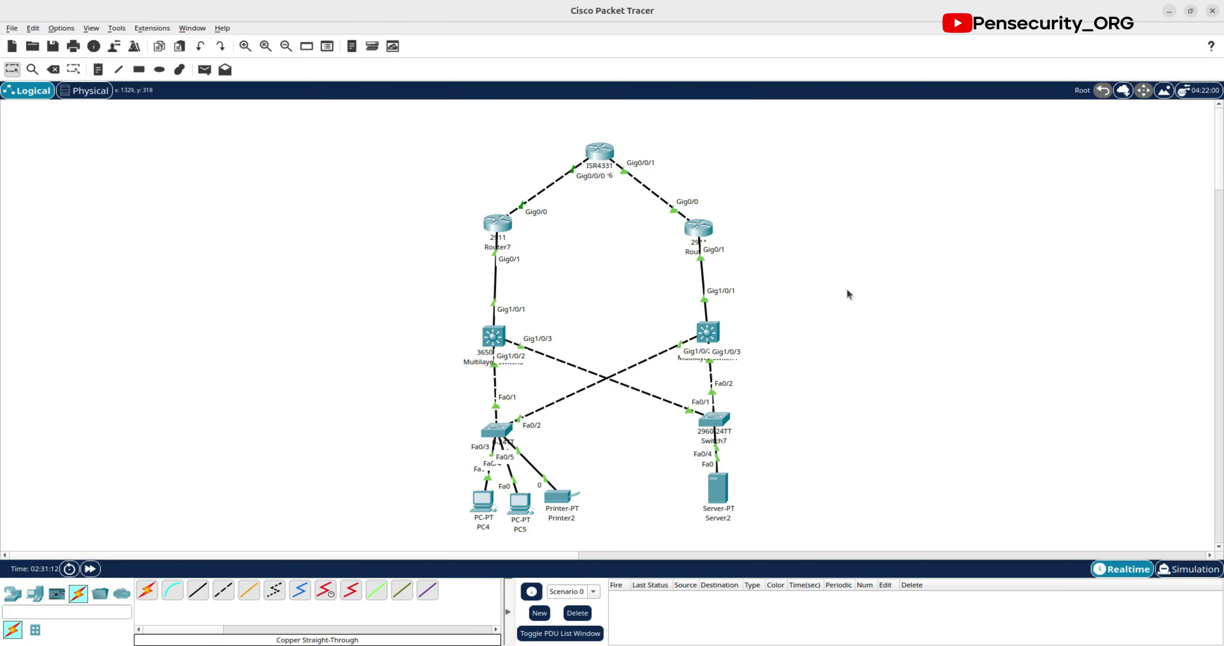
Step: From Multilayer Switch3's command line, enter privileged mode and ping 10.0.0.6 twice to test the path to Router6
click(497, 337)
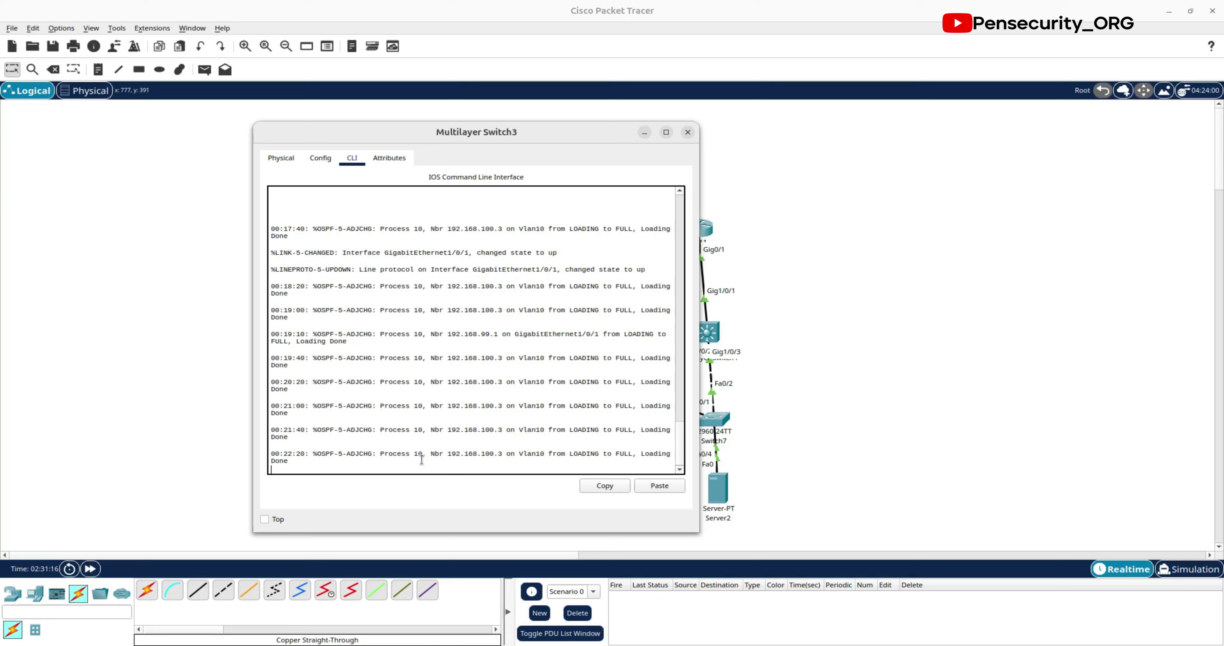
key(Return)
key(Return)
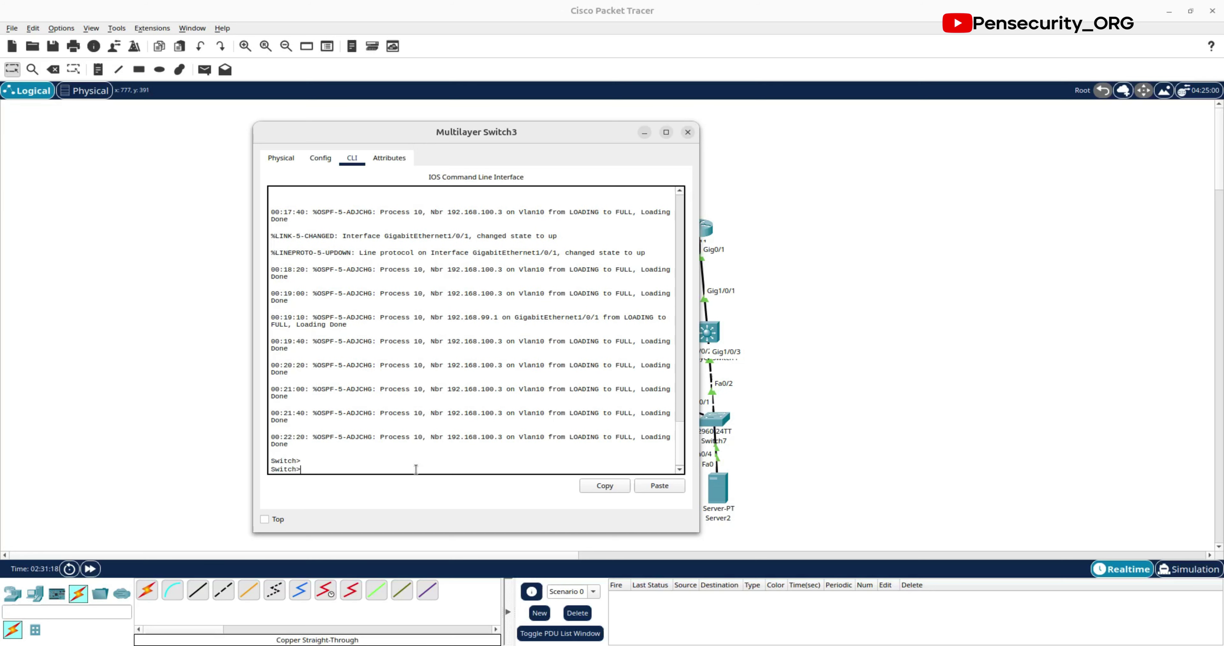
text(en)
key(Return)
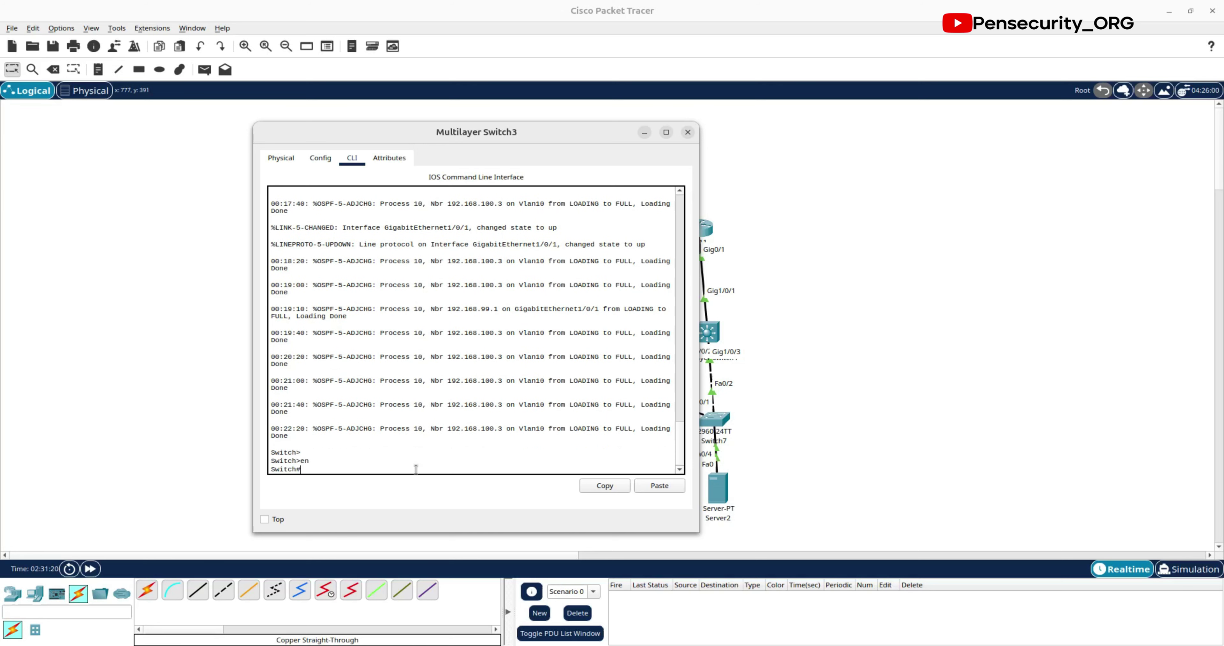
text(ping 10.0.0.6)
key(Return)
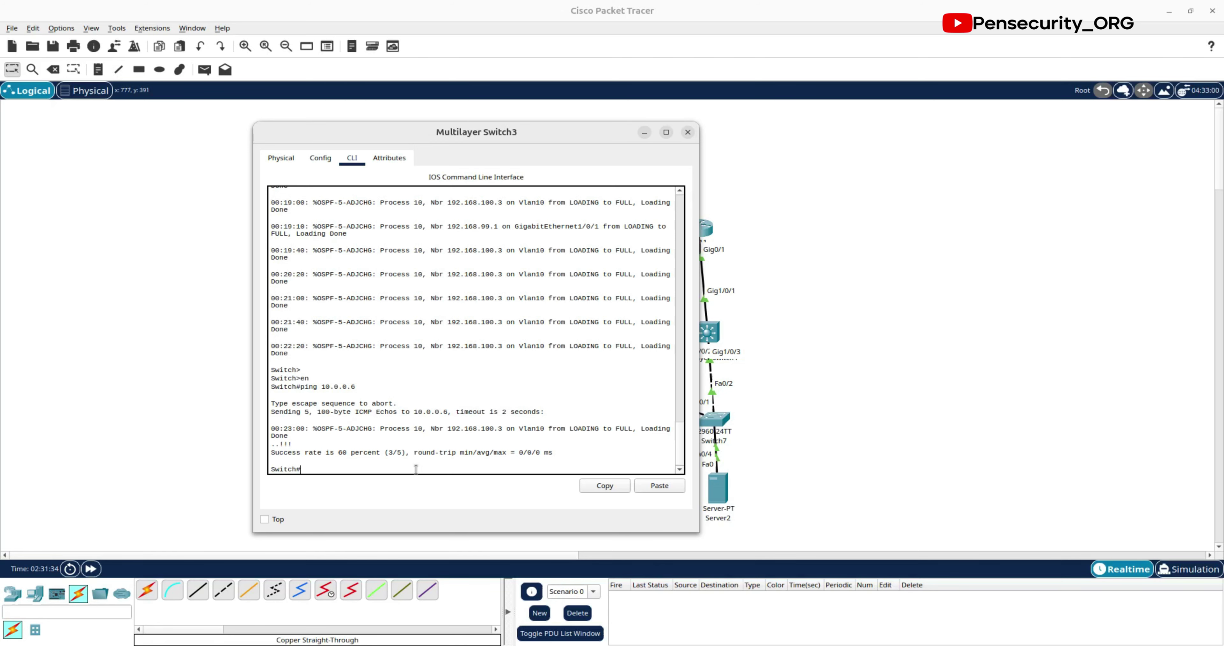
key(Up)
key(Return)
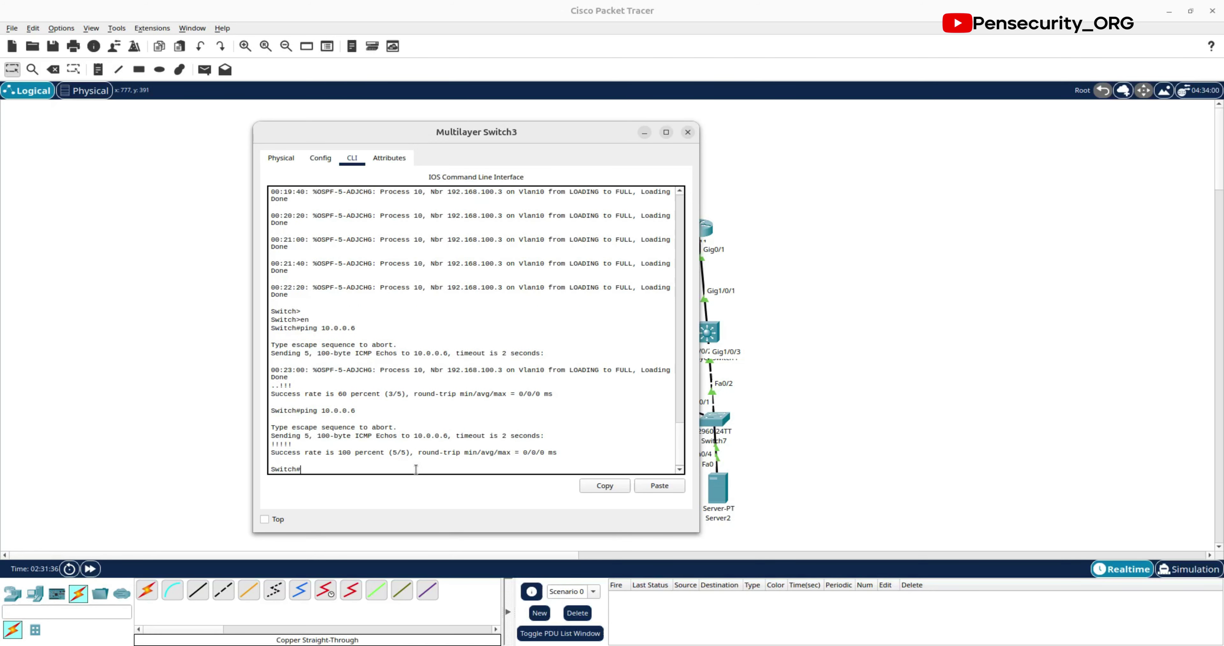
click(687, 132)
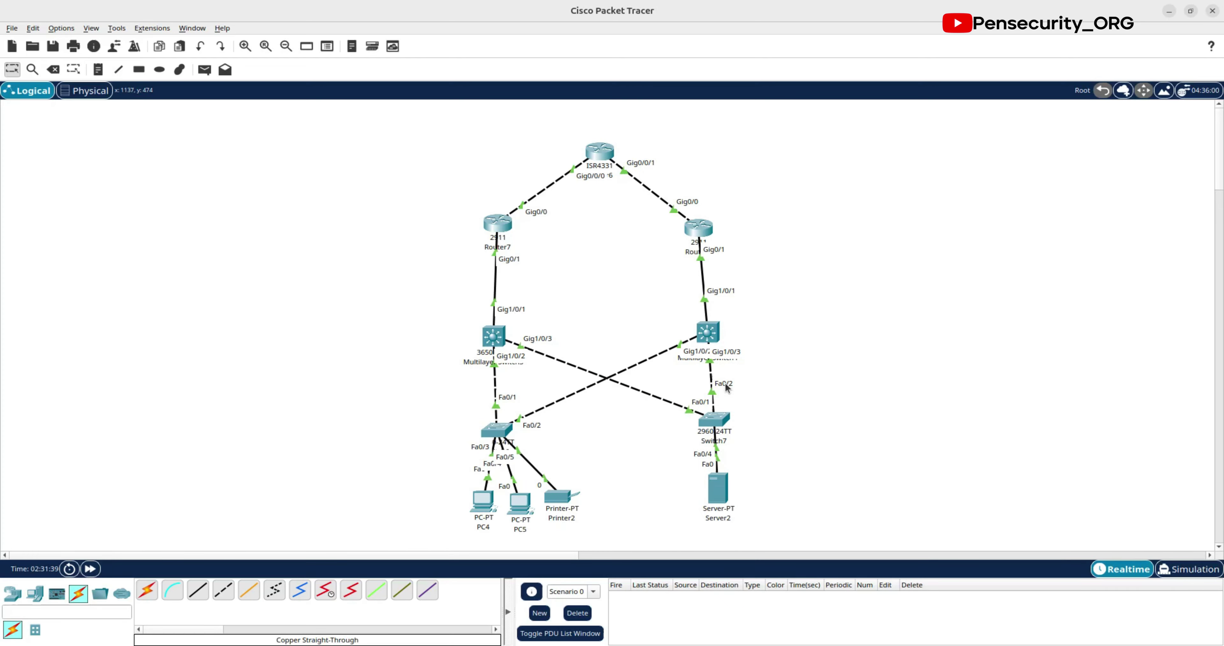
scroll(805, 347, down, 1)
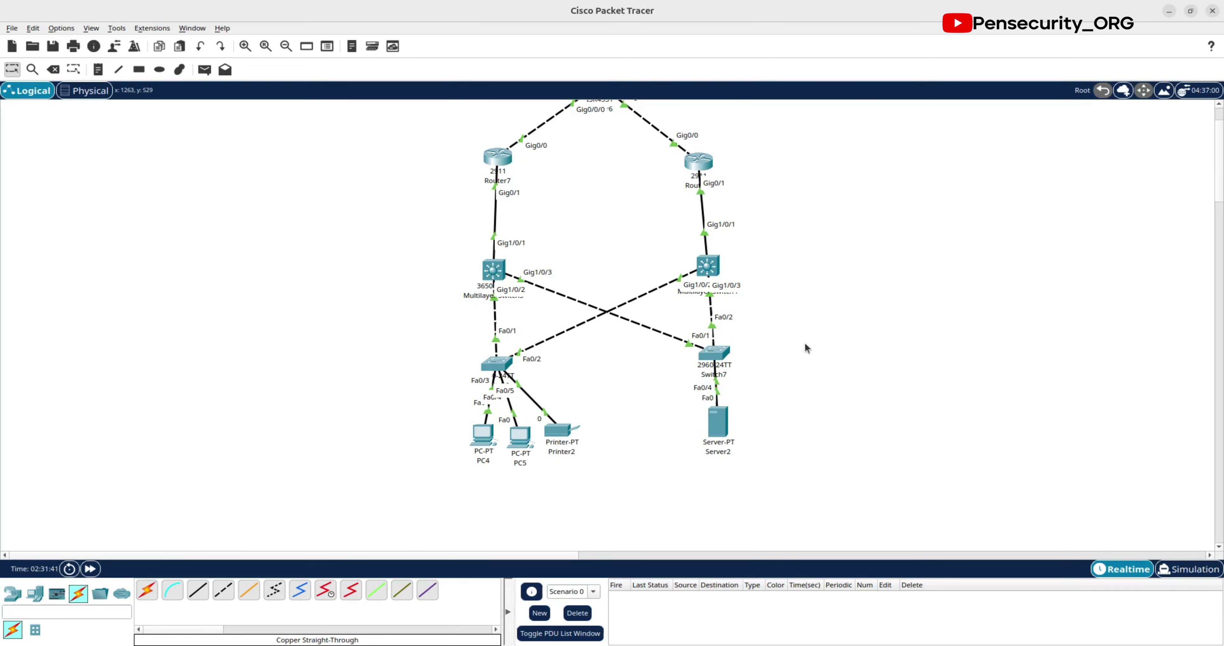
scroll(808, 401, up, 1)
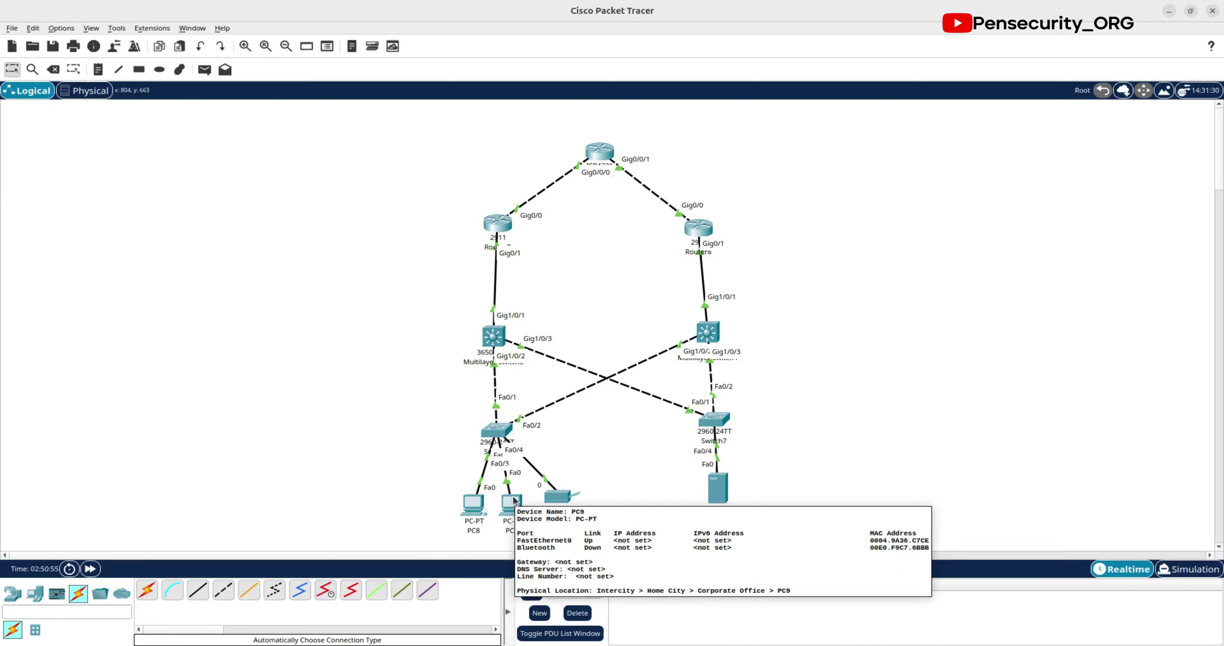
click(721, 485)
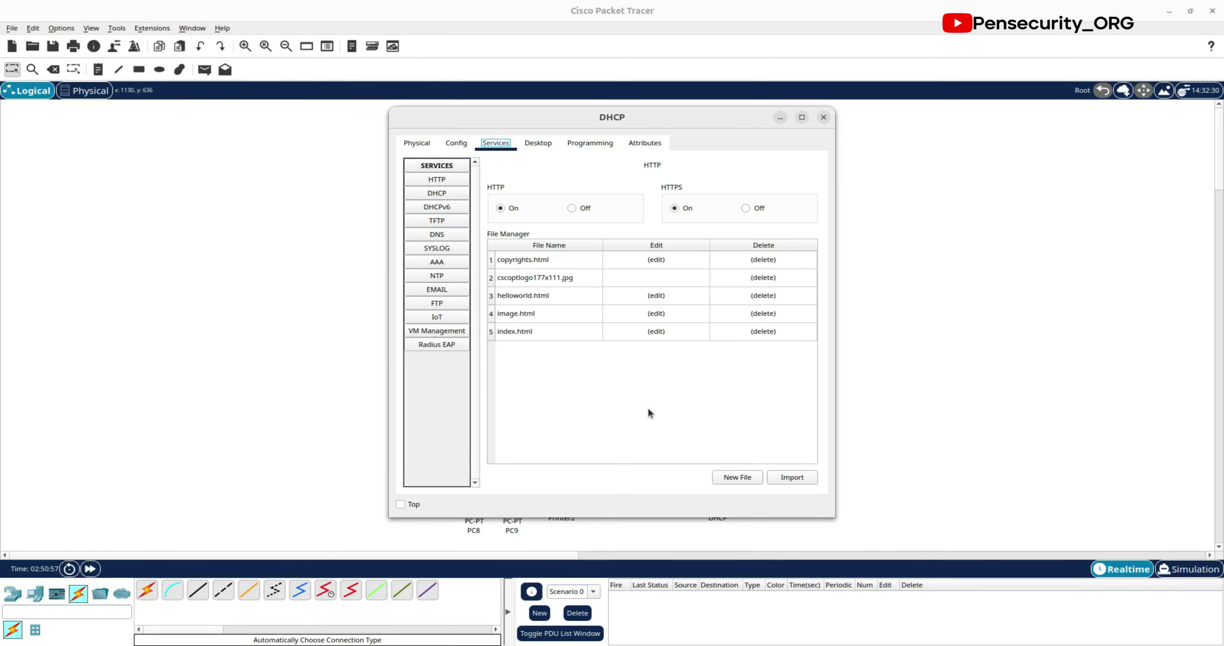
click(823, 117)
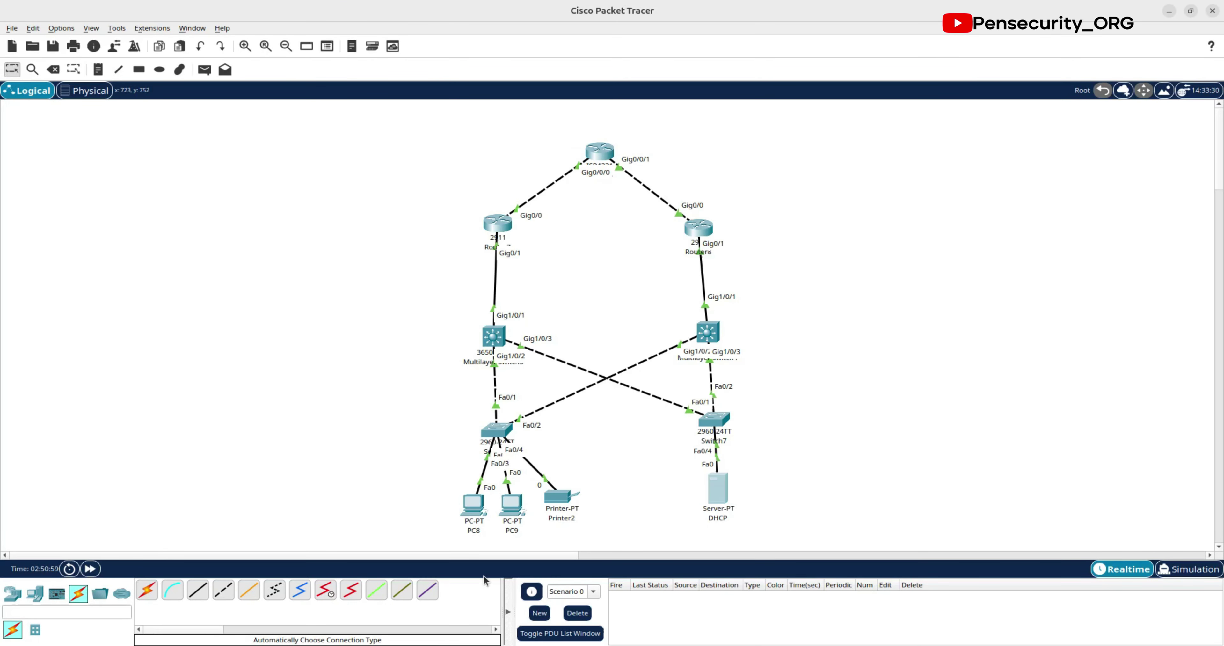
Step: Rename PC8 as USER1 and PC9 as USER2 in the topology
click(473, 531)
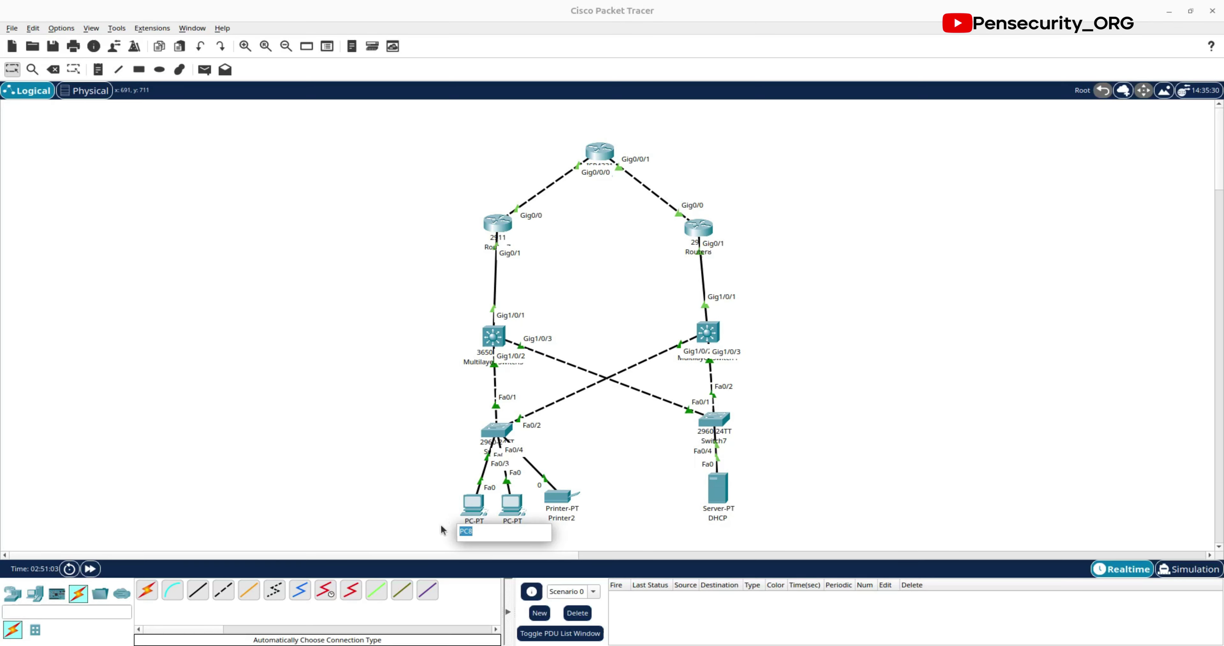
text(USER1)
key(Return)
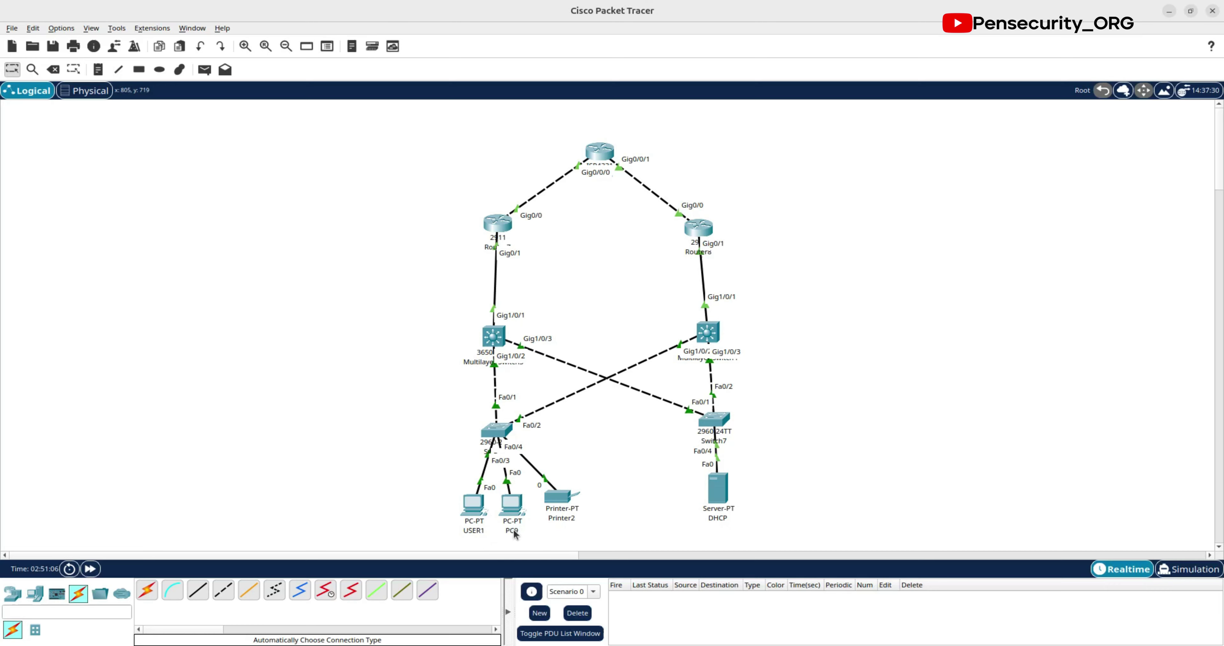
click(512, 530)
drag(497, 533, 495, 531)
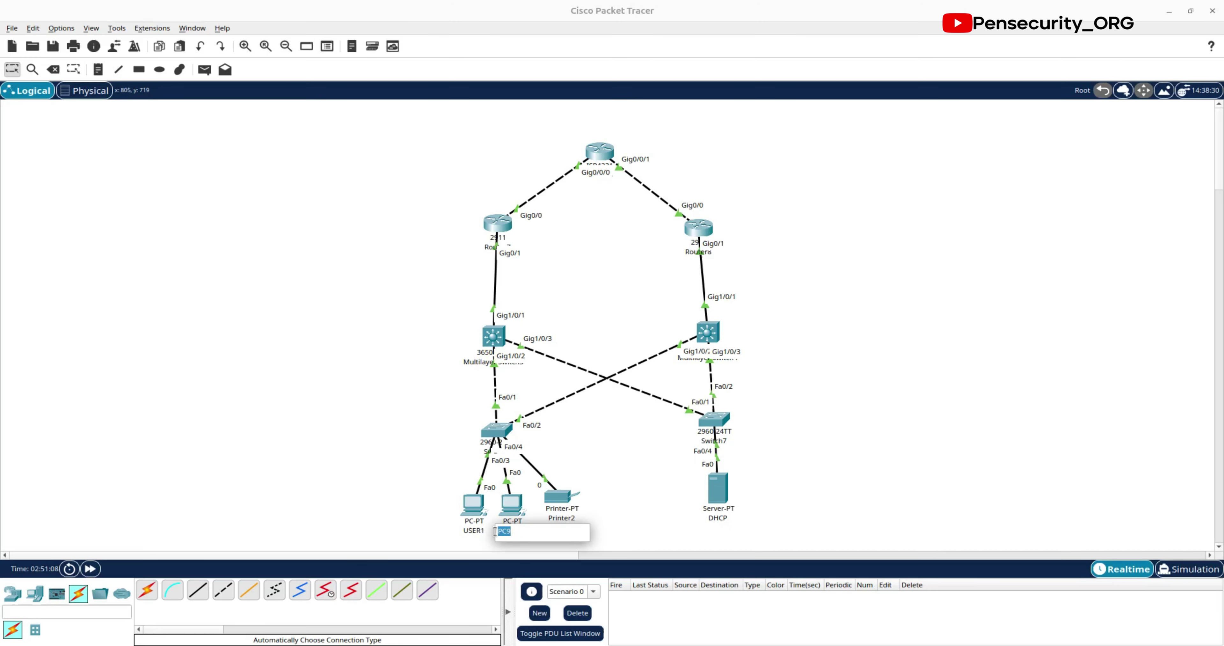
text(USER2)
key(Return)
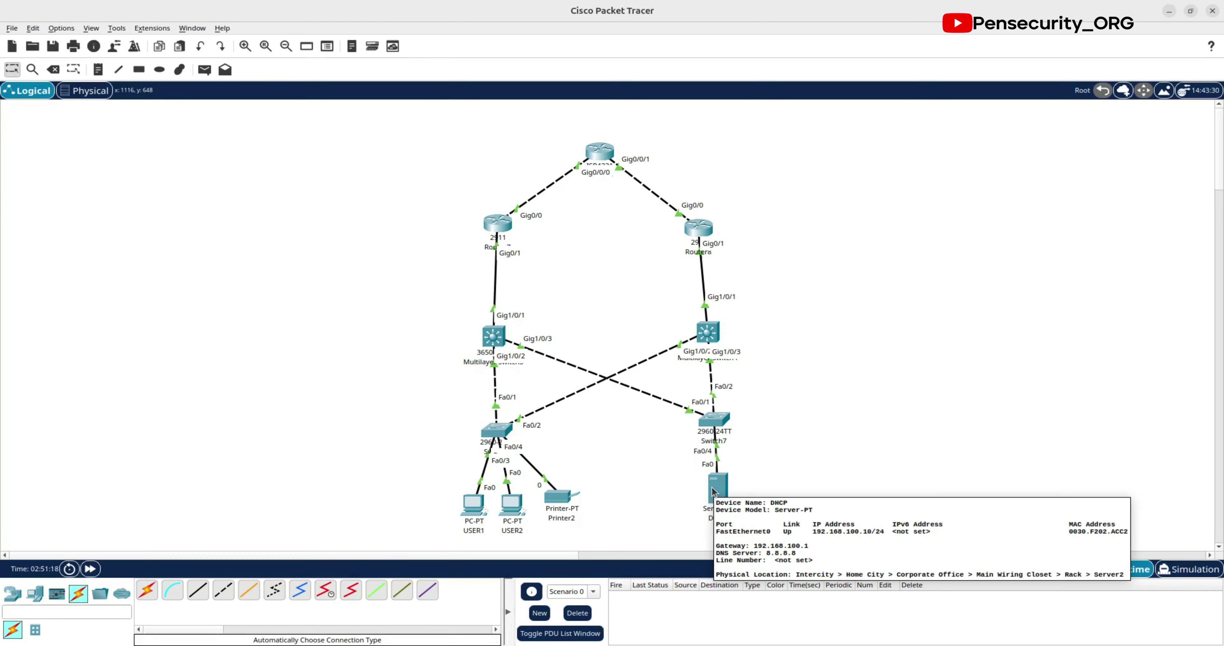
Step: In the DHCP server's DHCP service, enter the pool name USERSPool and the default gateway 192.168.10.1
click(722, 482)
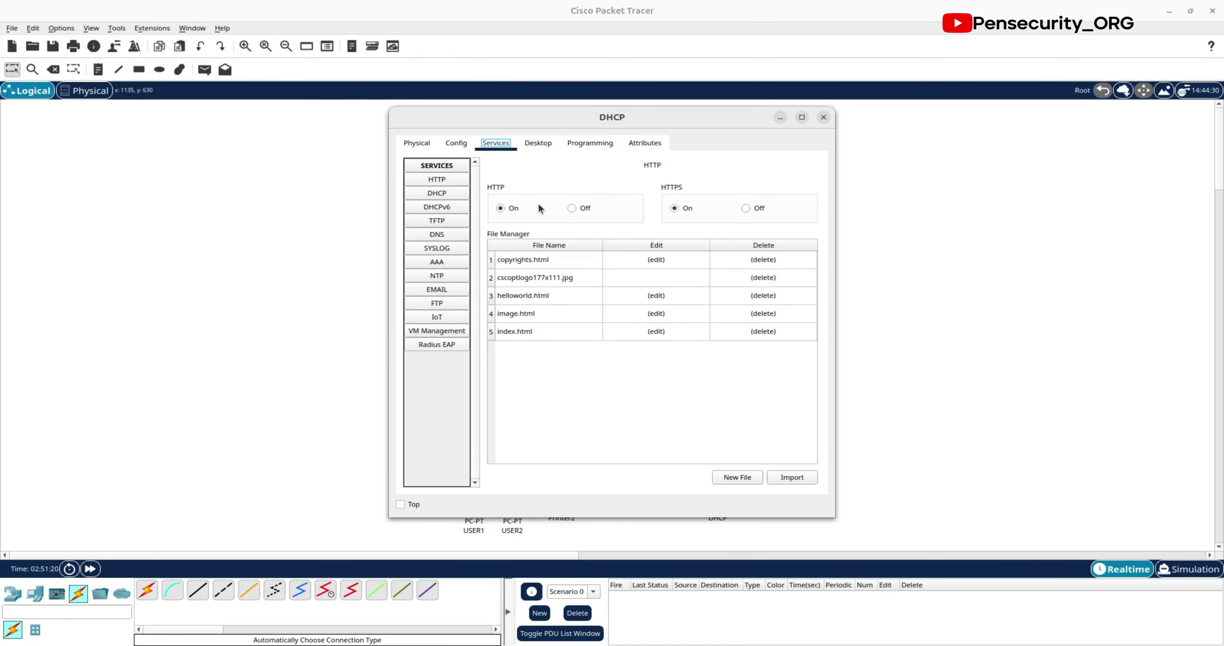
click(440, 195)
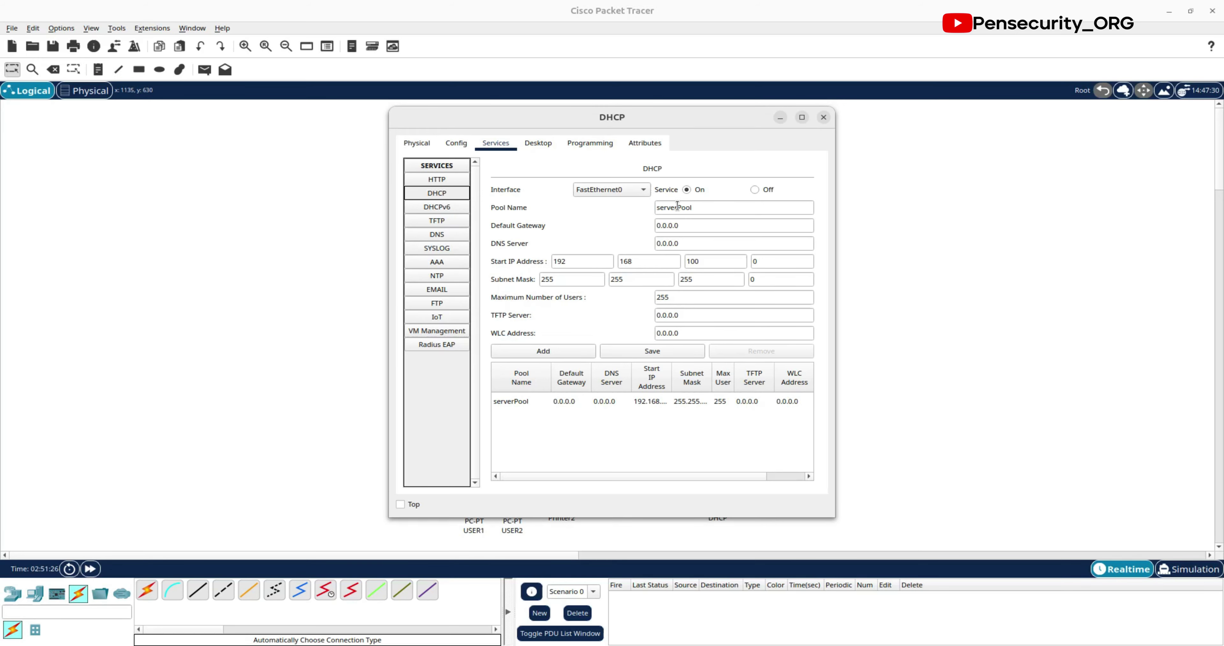
drag(677, 207, 647, 207)
text(USERS)
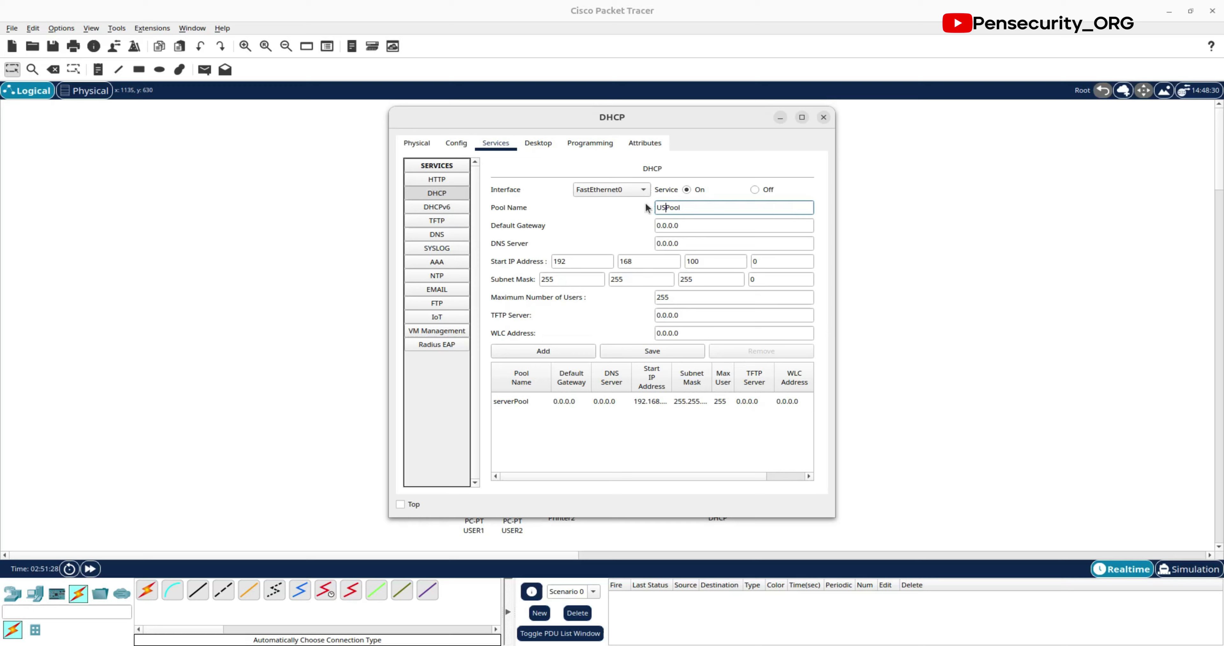
key(Tab)
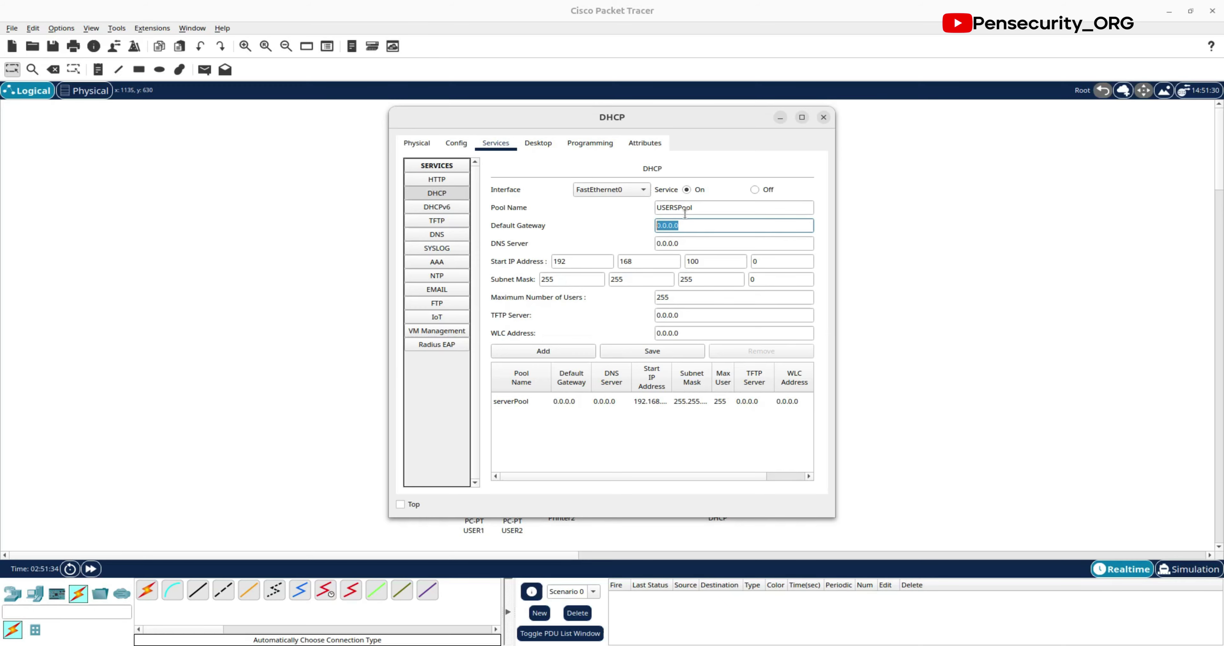
text(192.168.10.1)
drag(664, 121, 1020, 129)
click(347, 254)
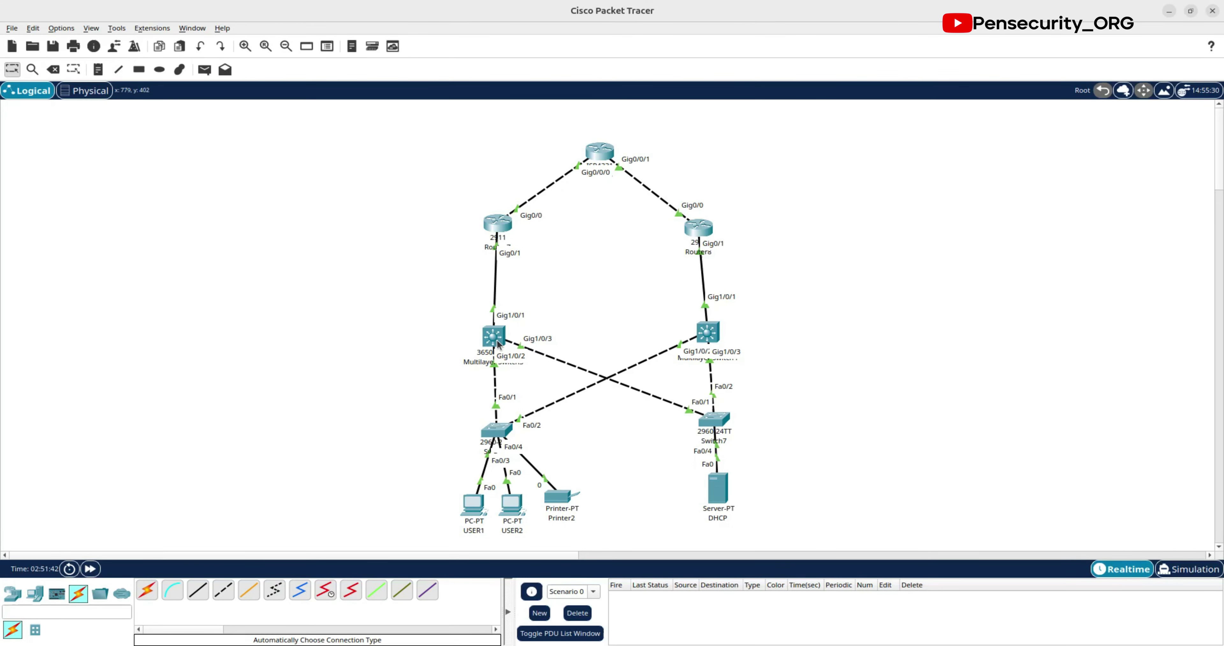
mouse_move(497, 342)
Step: Set the pool's DNS server to 8.8.8.8 and start address to 192.168.10.15, and add it as a new pool
click(721, 489)
drag(932, 127, 586, 107)
click(722, 233)
drag(722, 234, 611, 243)
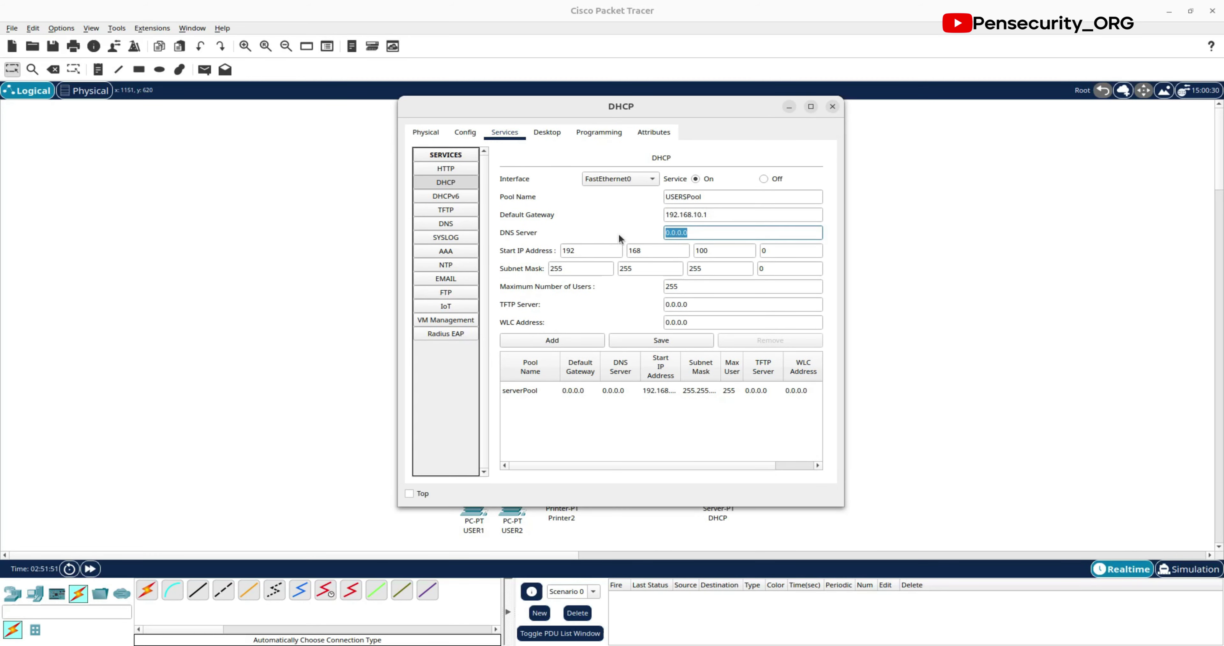
text(8.8.8.8)
click(709, 250)
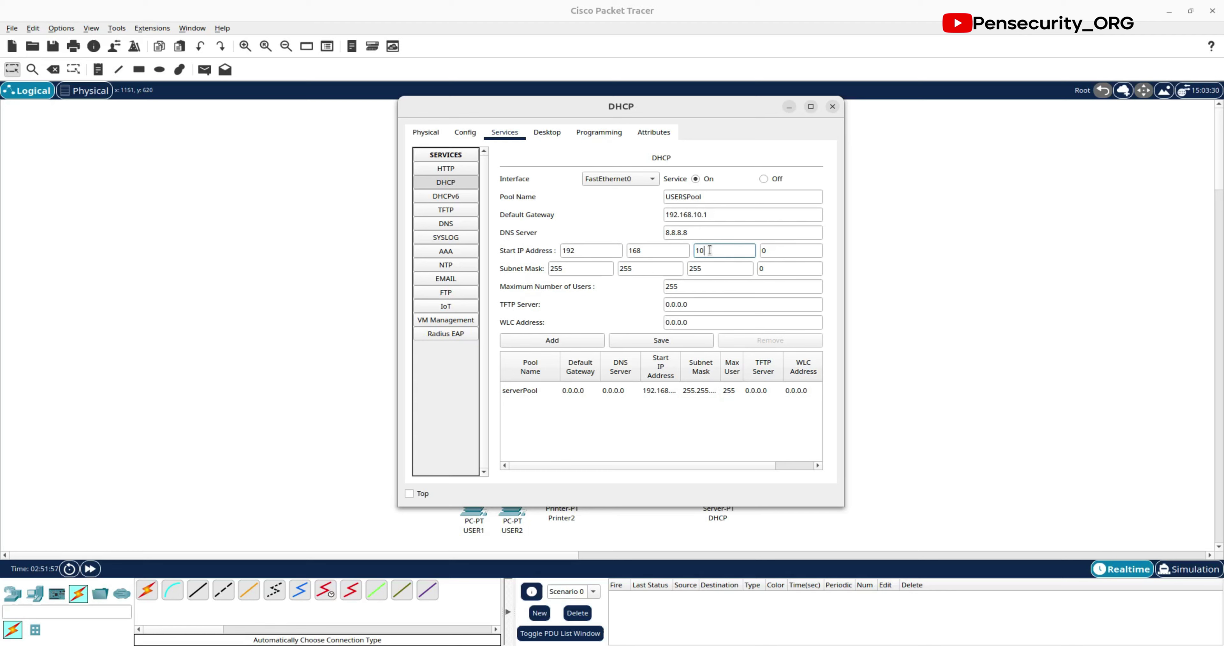
click(781, 250)
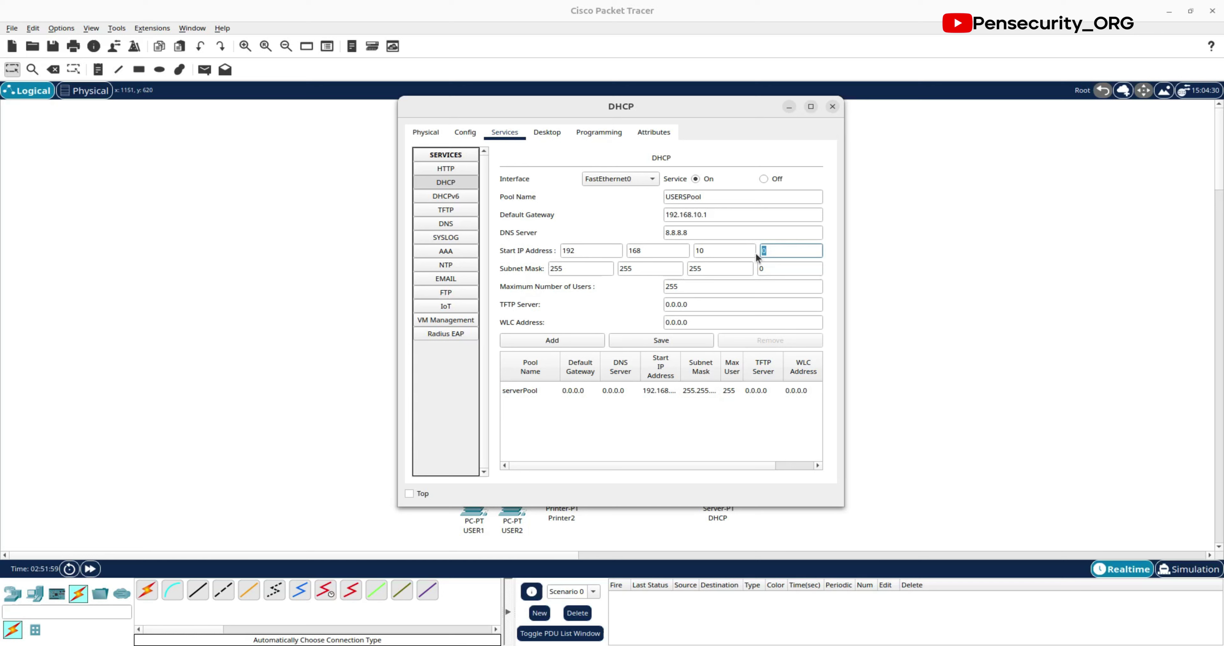
text(15)
click(576, 340)
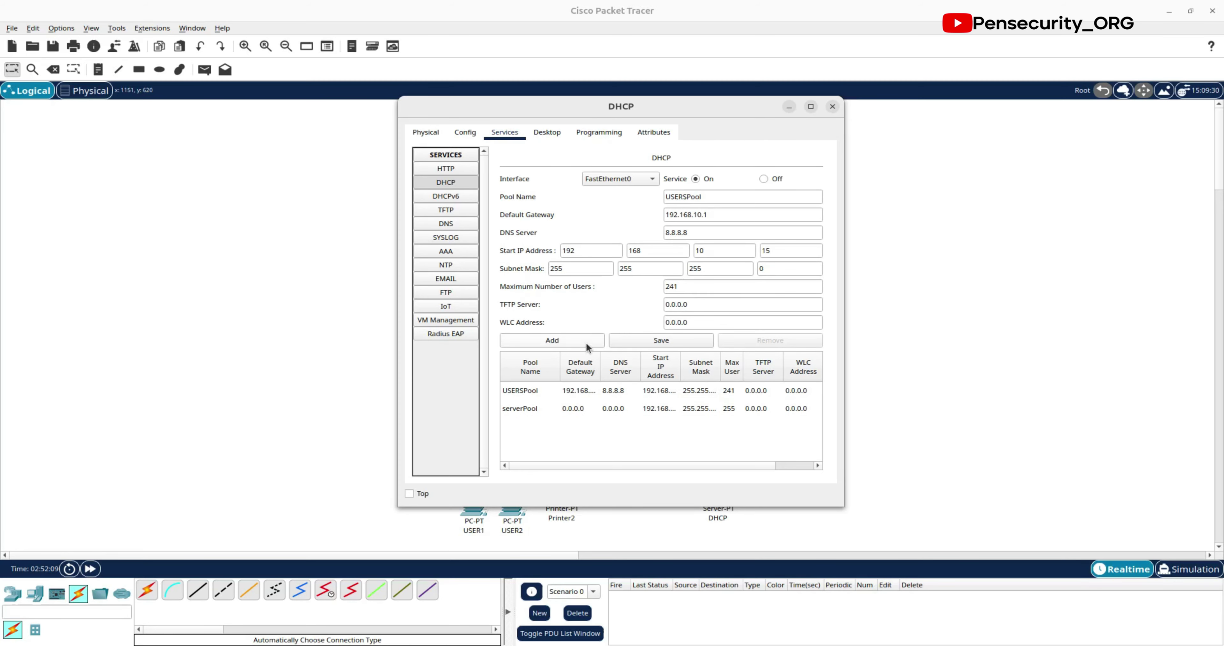
click(832, 106)
Step: Switch USER1's IPv4 configuration from static to DHCP so it requests an address from the server
scroll(809, 324, down, 2)
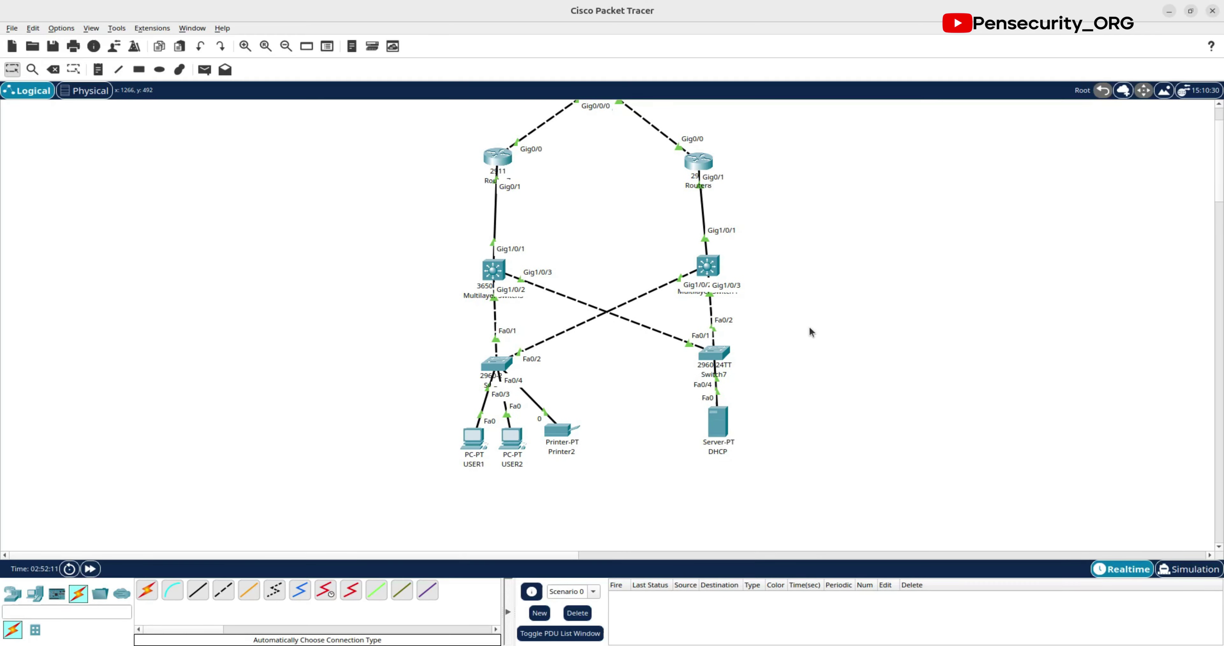
scroll(809, 325, up, 2)
click(473, 504)
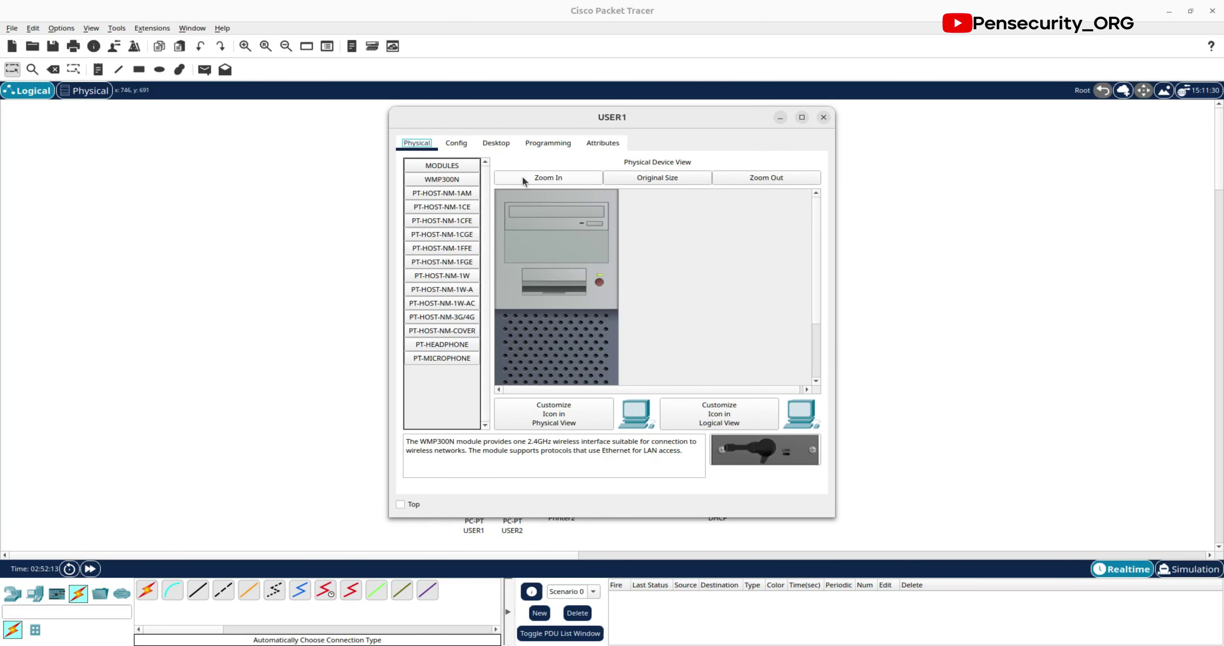
click(497, 142)
click(440, 216)
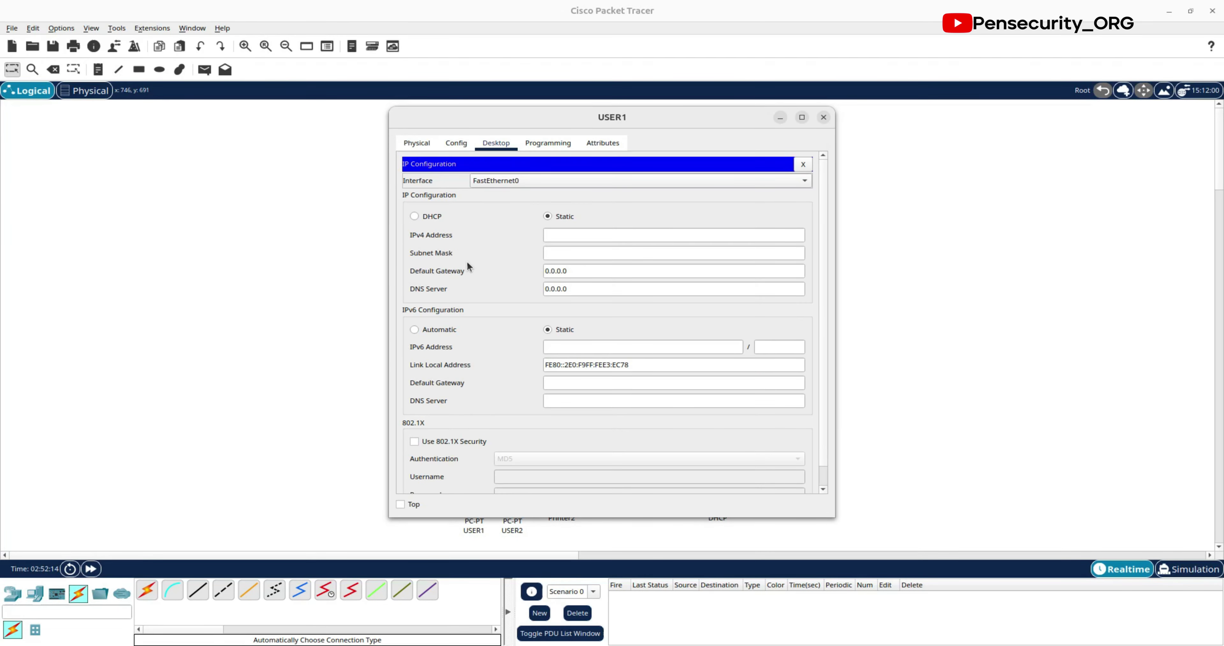
click(414, 216)
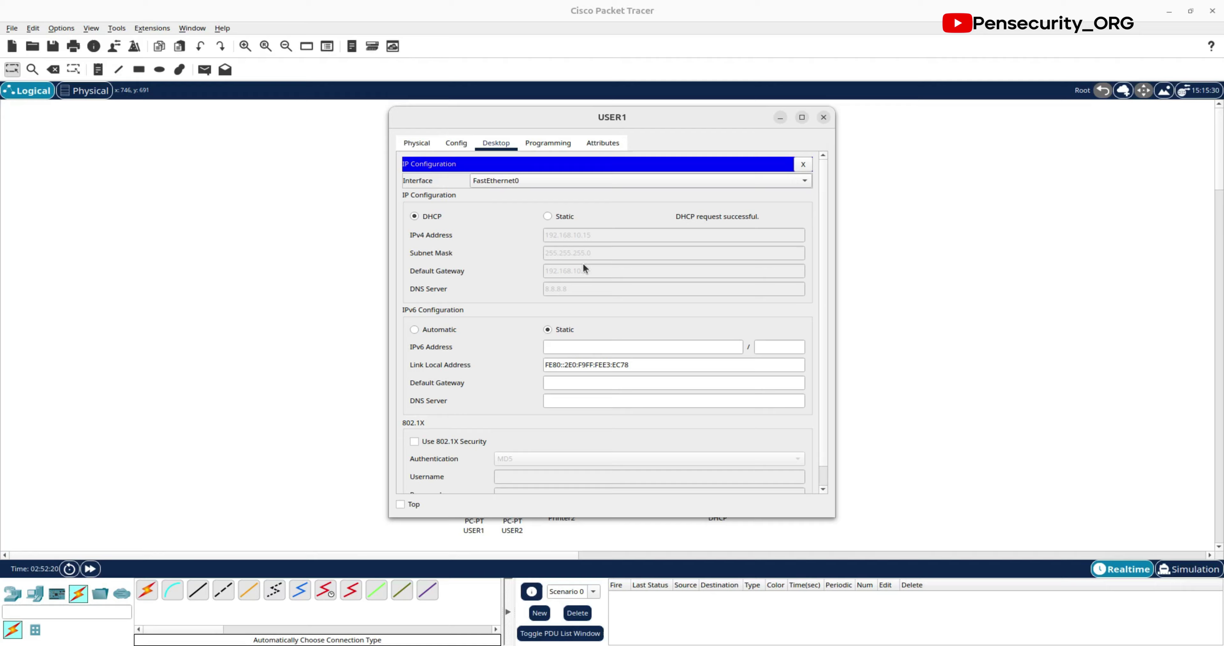
click(823, 117)
Step: Switch USER2's IPv4 configuration from static to DHCP so it requests an address from the server
click(519, 507)
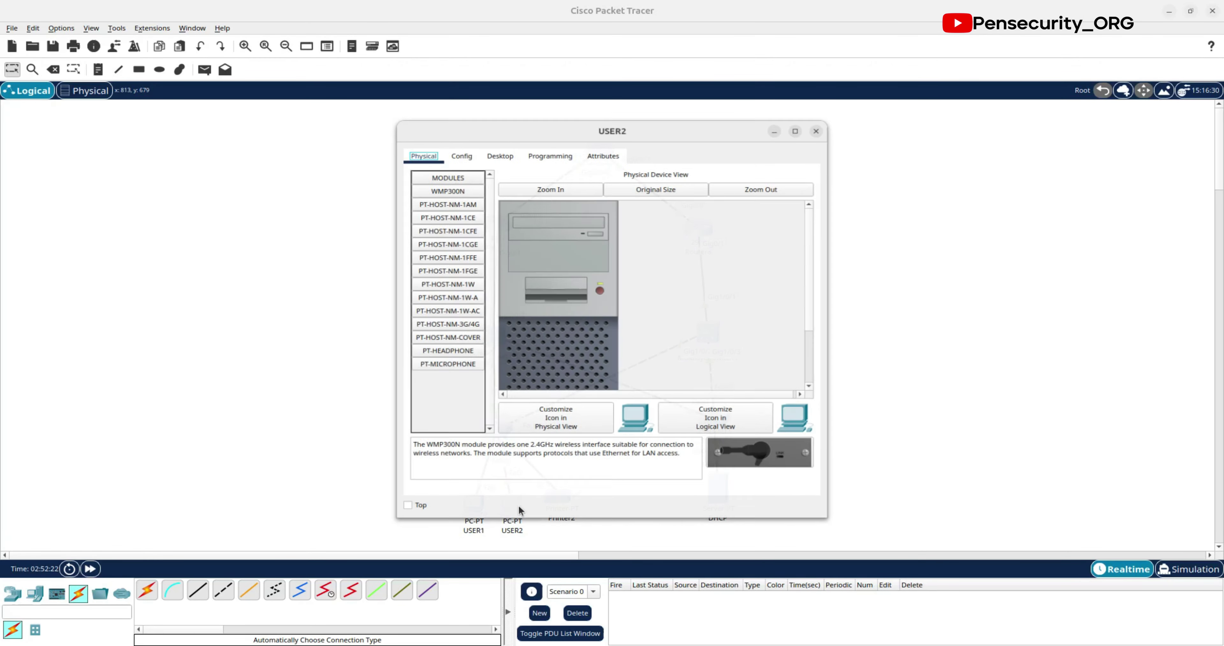
click(496, 142)
click(437, 183)
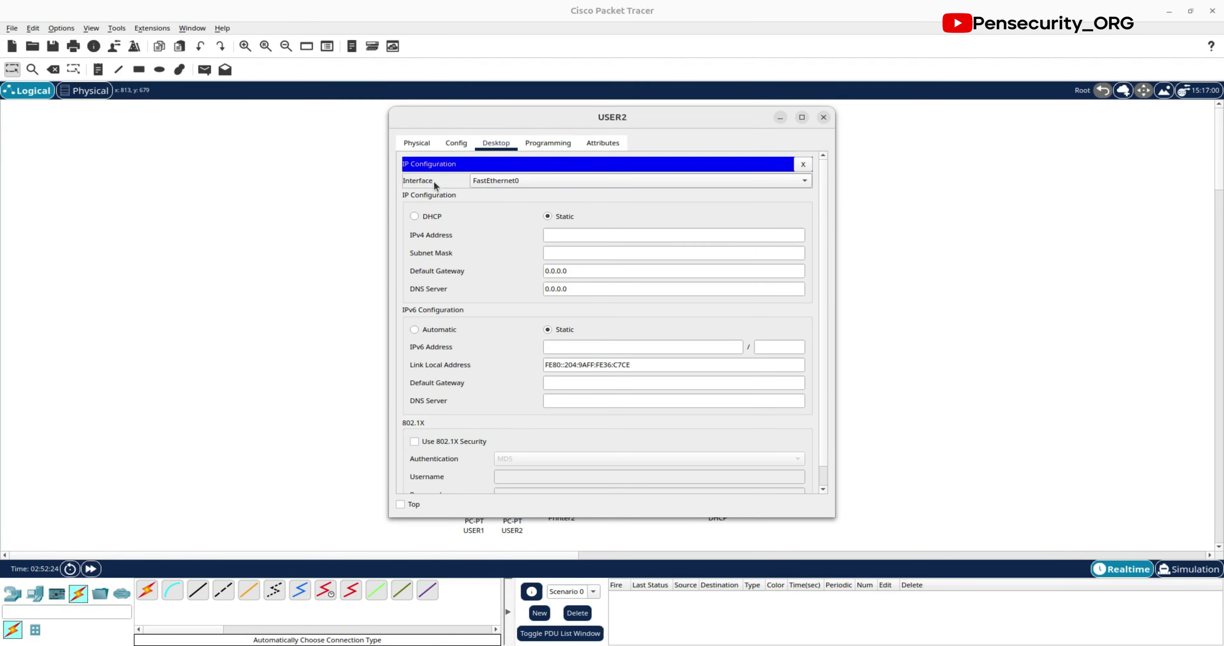
click(431, 218)
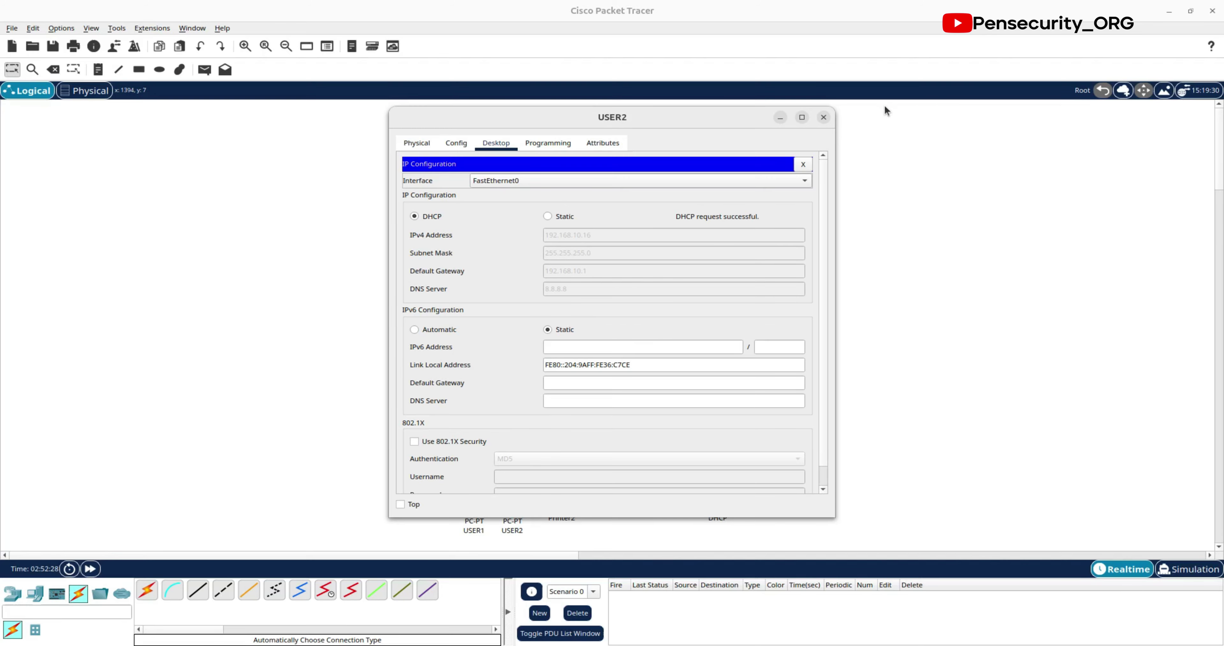
Step: Set Printer2's IPv4 gateway and DNS configuration to DHCP, then close its window
click(823, 117)
click(554, 498)
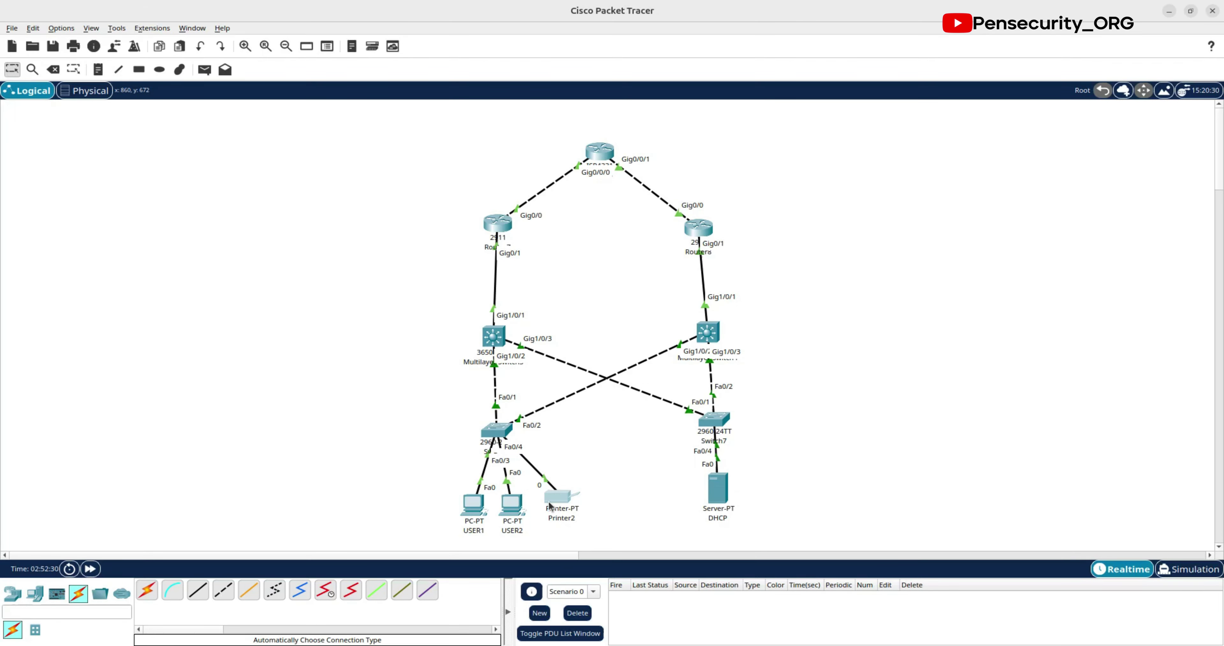
click(513, 237)
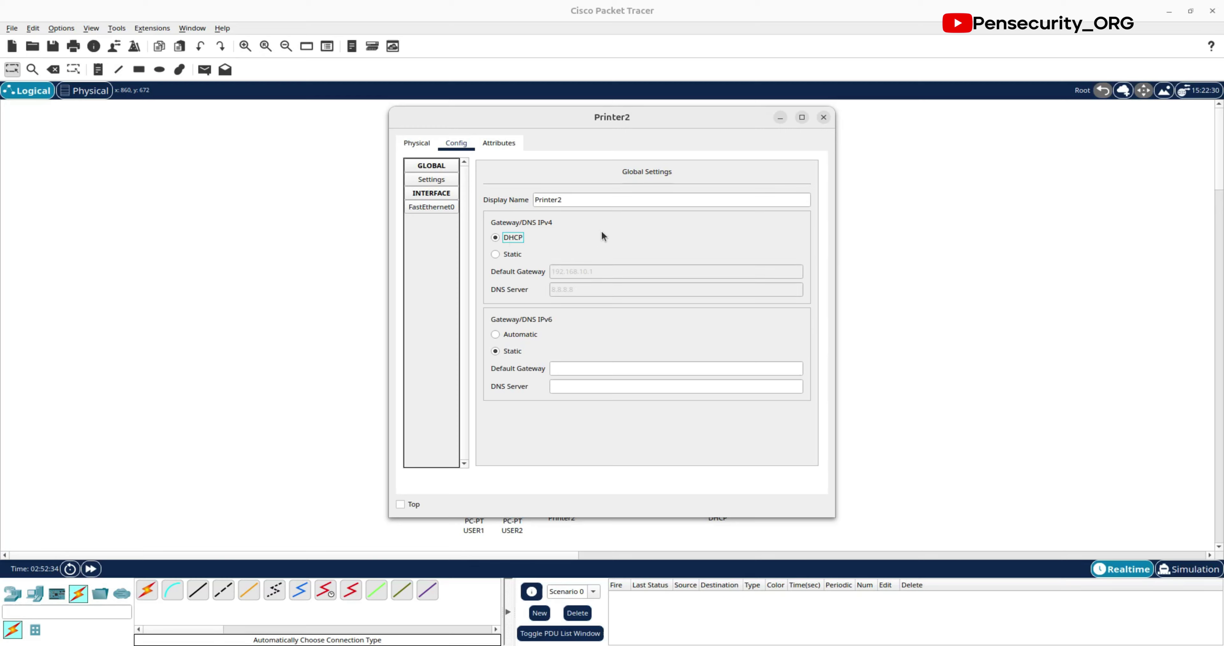
click(823, 116)
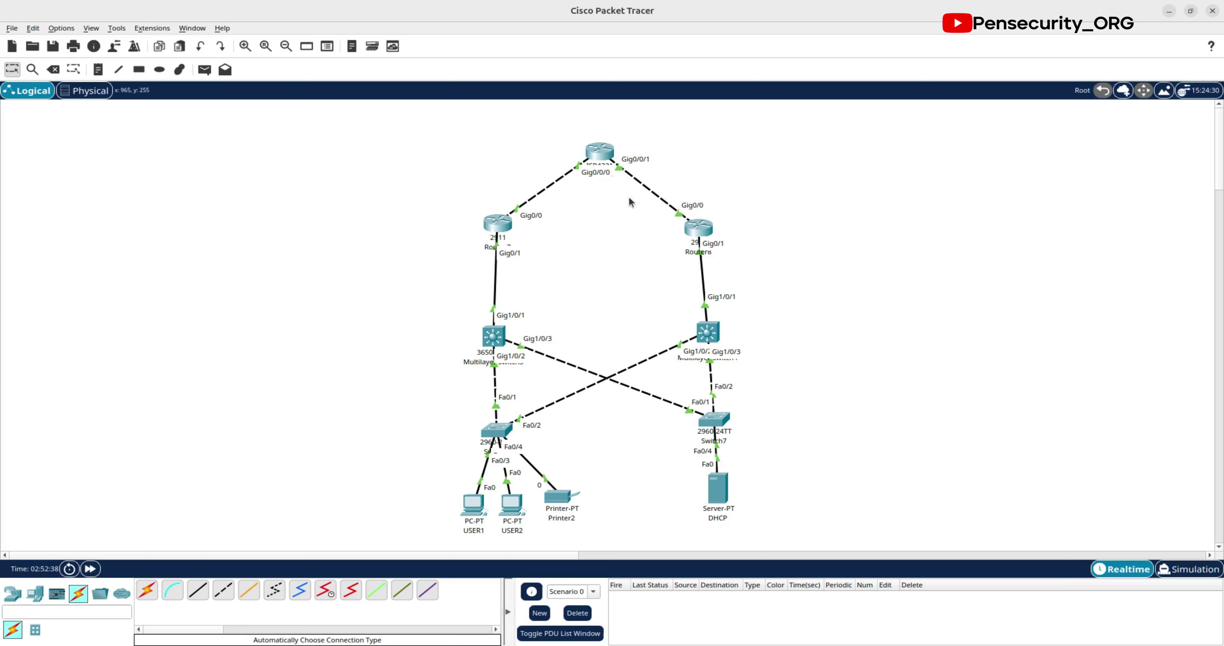
Step: Check the top router's interface addresses and ping 10.0.0.2 from USER1's Command Prompt
mouse_move(607, 155)
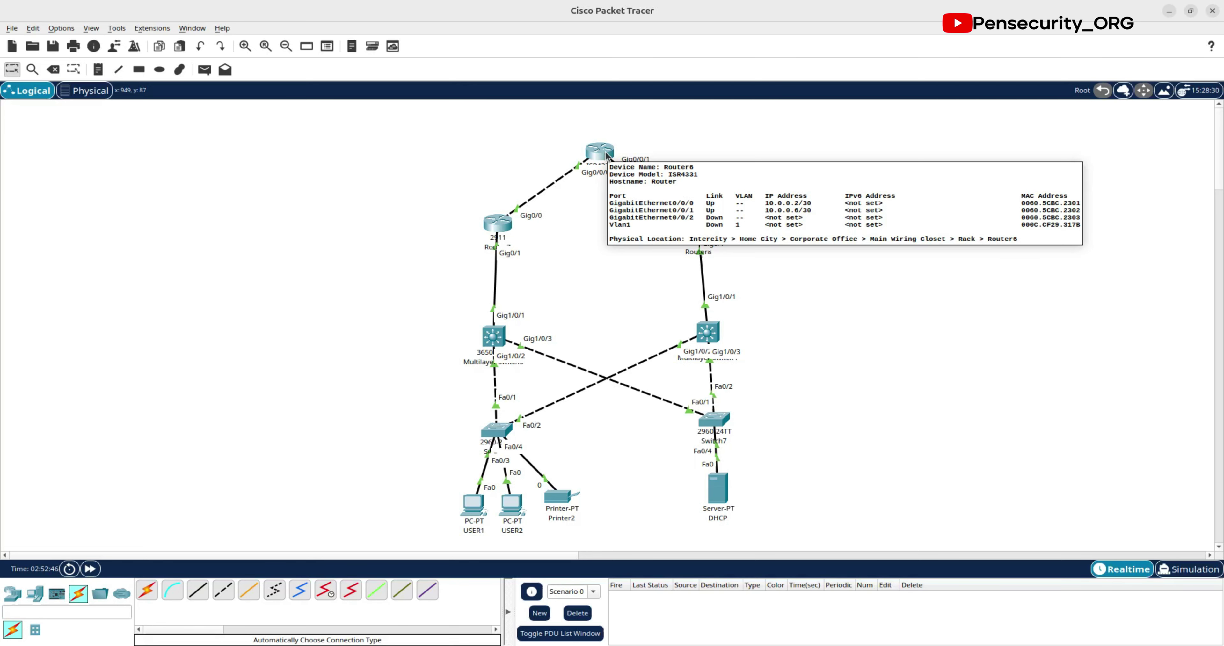
click(477, 502)
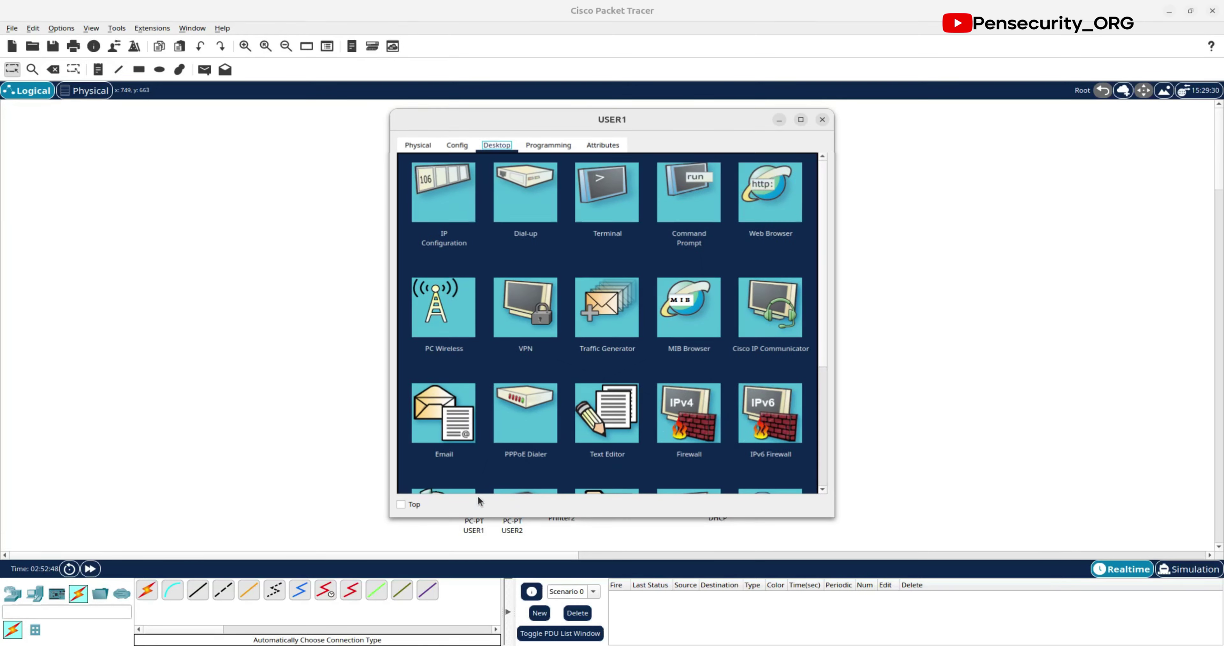
click(665, 201)
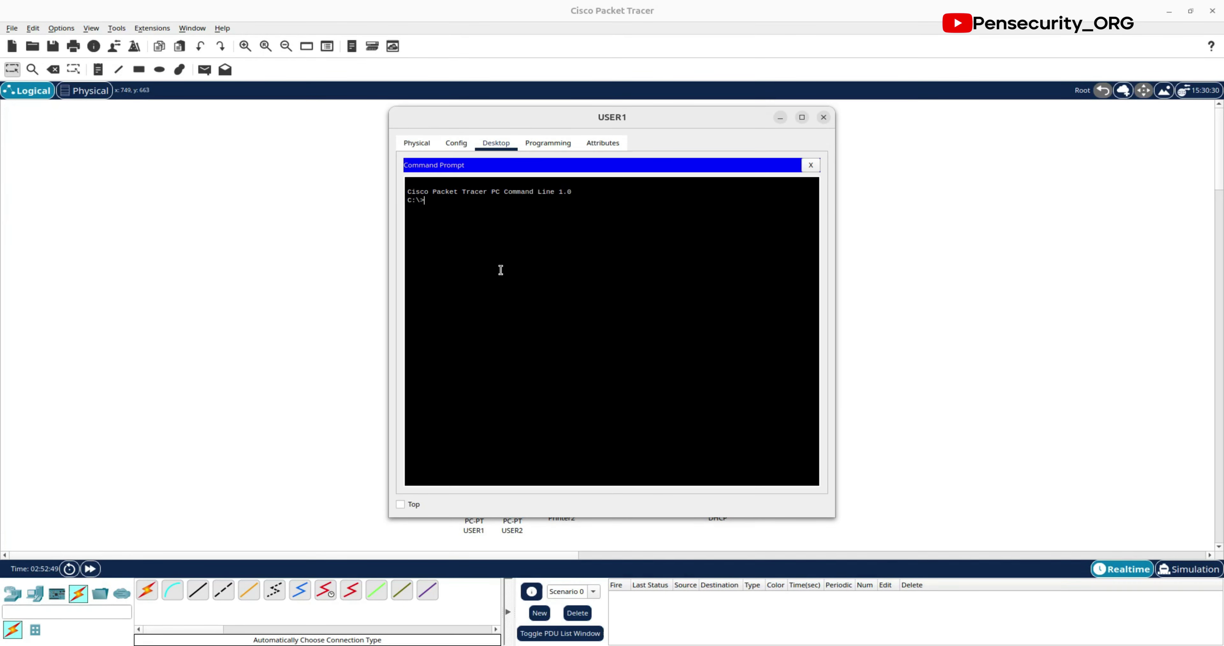
text(ping 10.0.0.2)
key(Return)
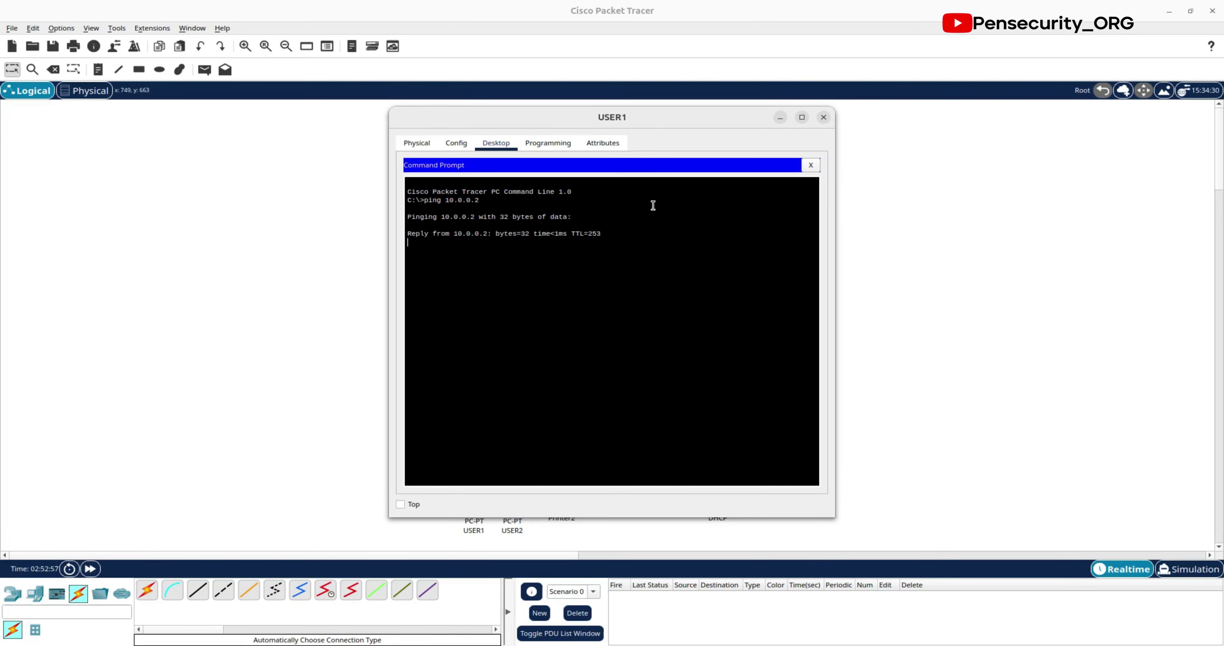
click(873, 222)
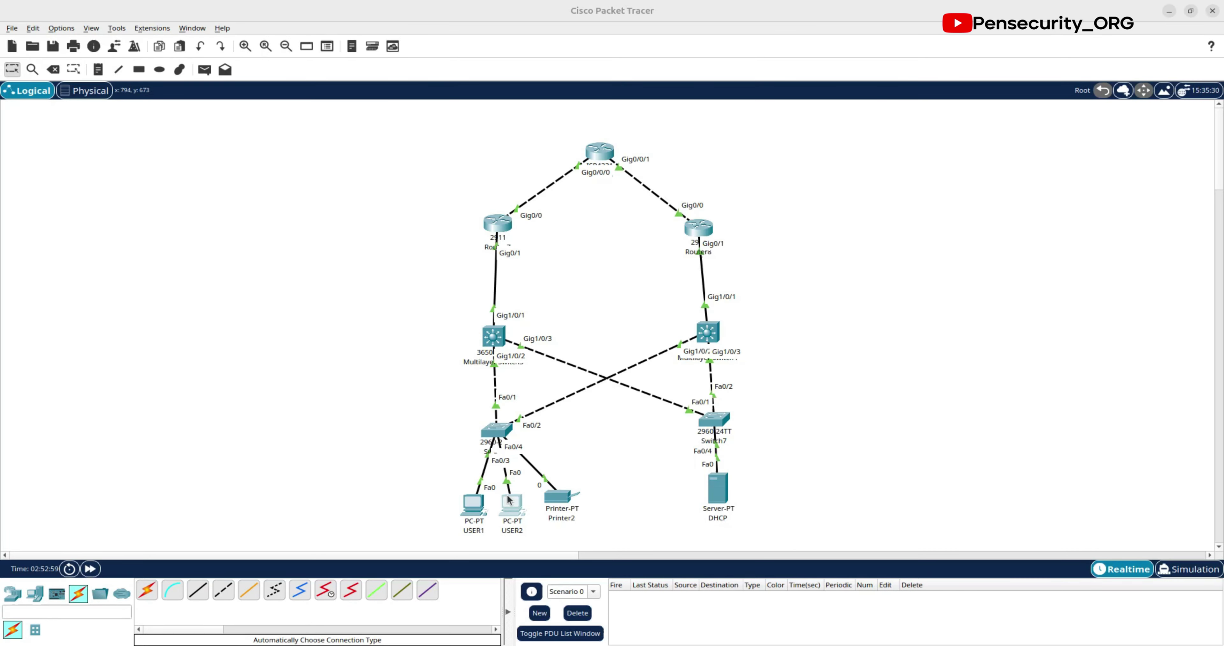
Step: Ping the top router's other interface address, 10.0.0.6, from USER2's Command Prompt
click(511, 504)
click(688, 200)
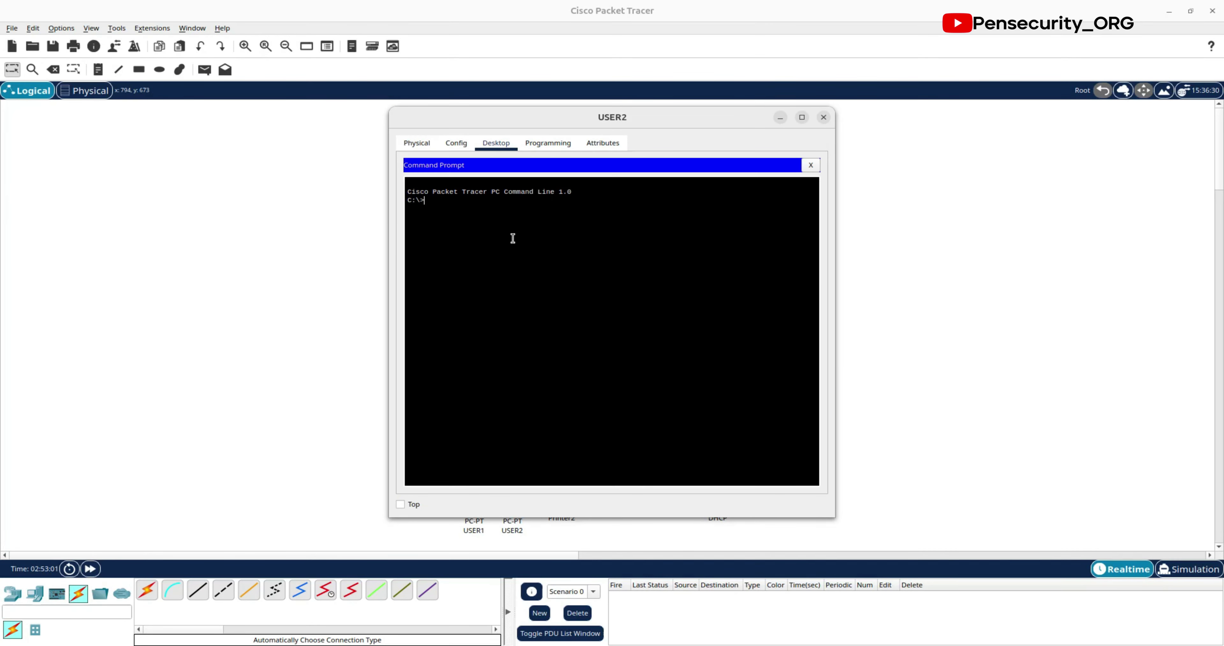
text(ping 10.0.0.6)
key(Return)
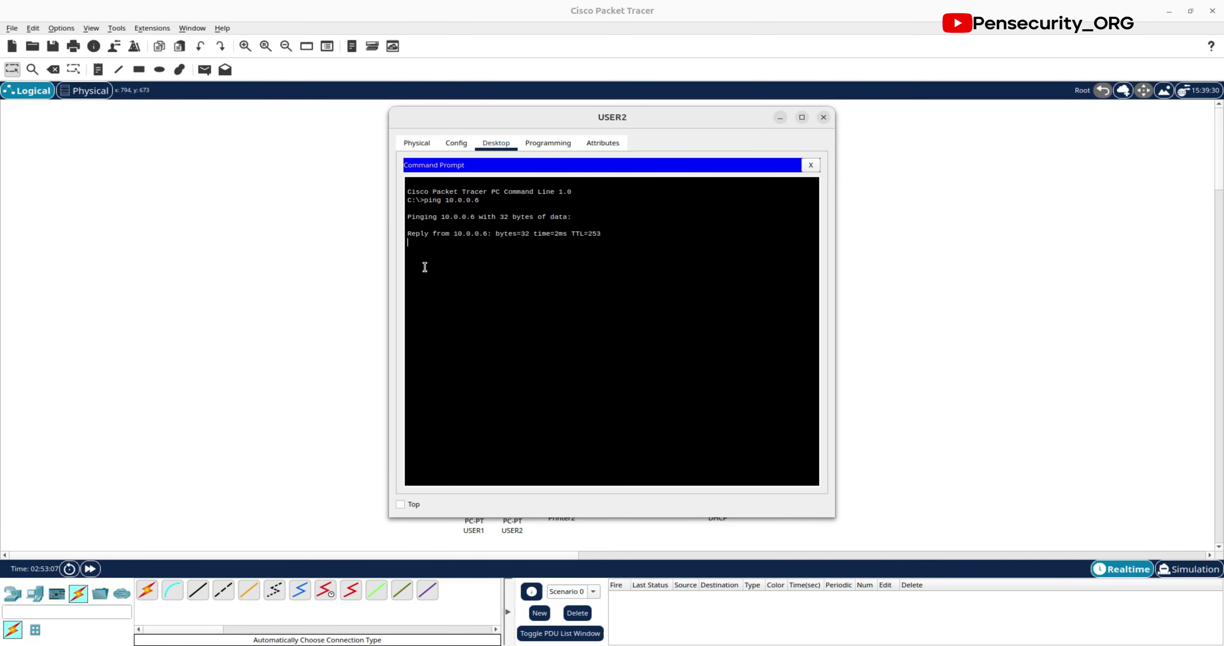
click(339, 215)
Step: Repeat the ping to 10.0.0.2 from USER1 to recheck its path to the top router
click(475, 509)
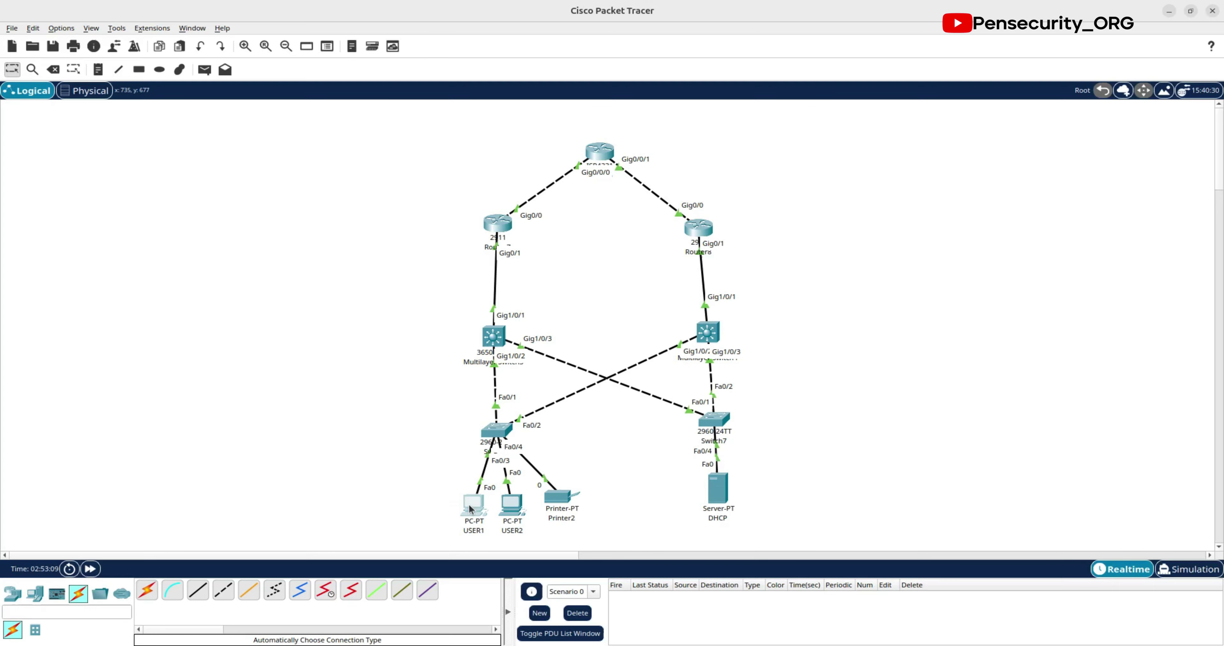
key(Up)
key(Return)
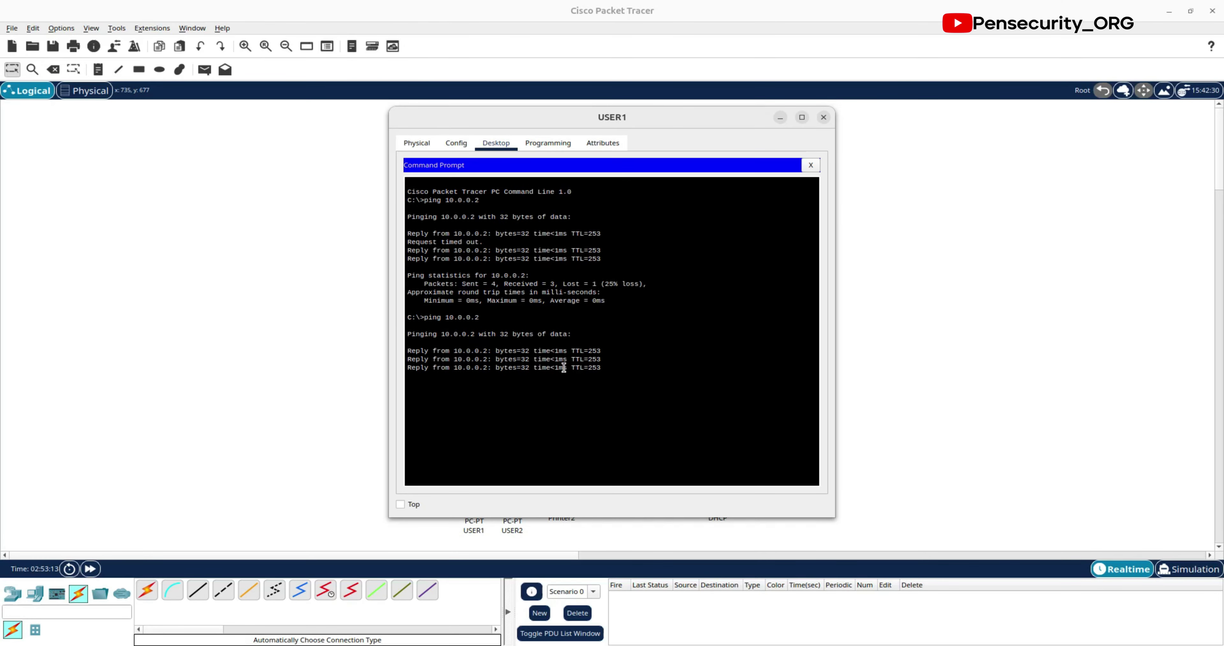
click(934, 395)
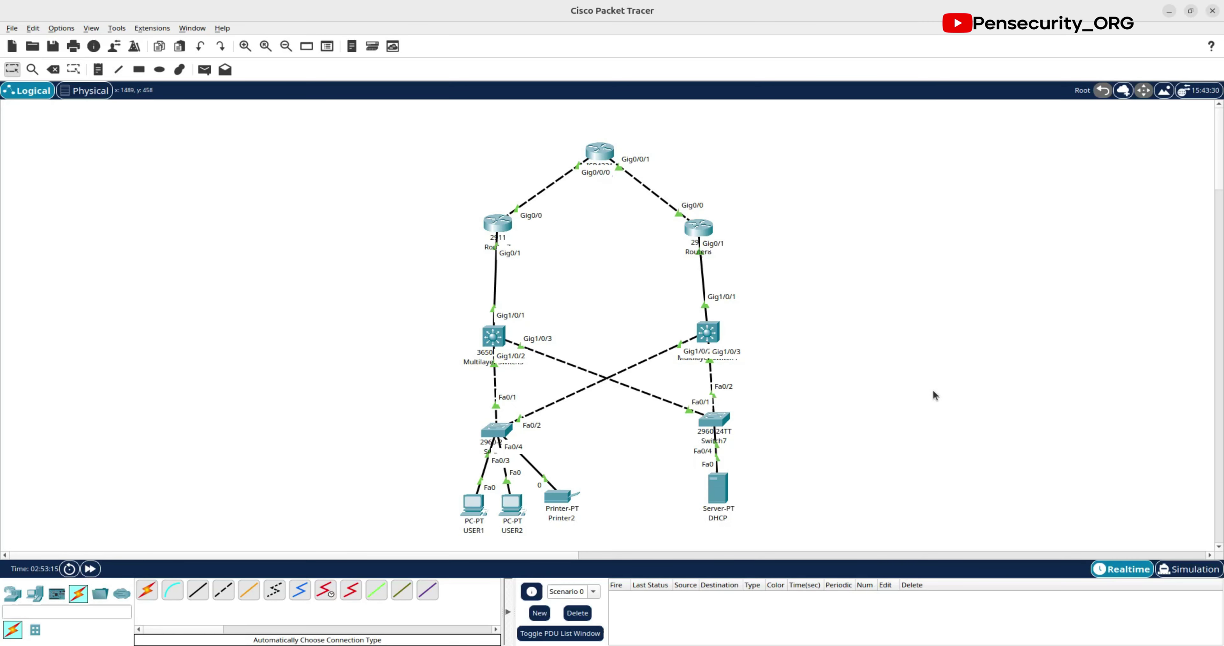
Step: Repeat the ping to 10.0.0.6 from USER2 to recheck its path to the top router
click(513, 507)
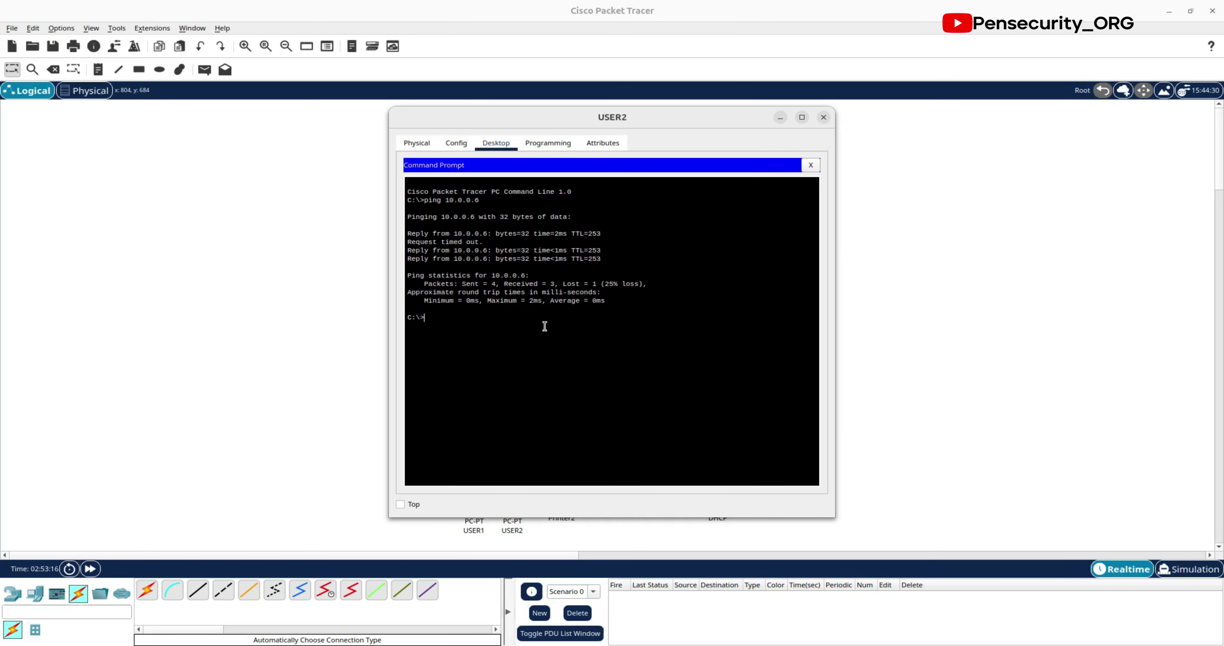
key(Up)
key(Return)
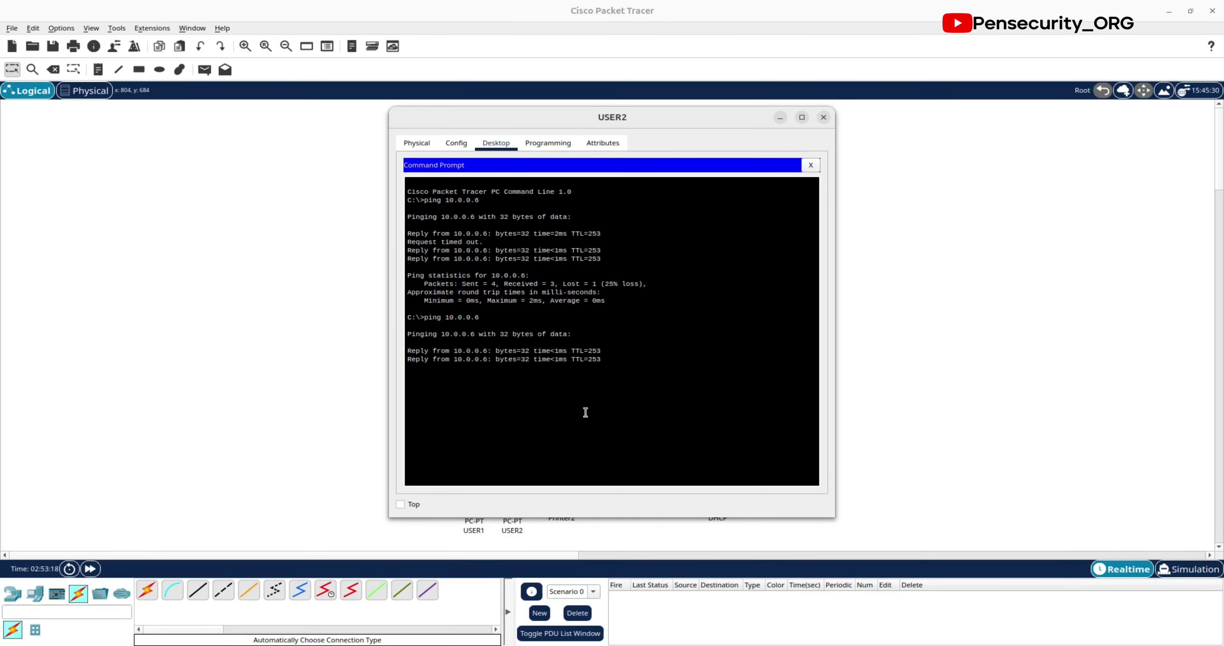
click(269, 342)
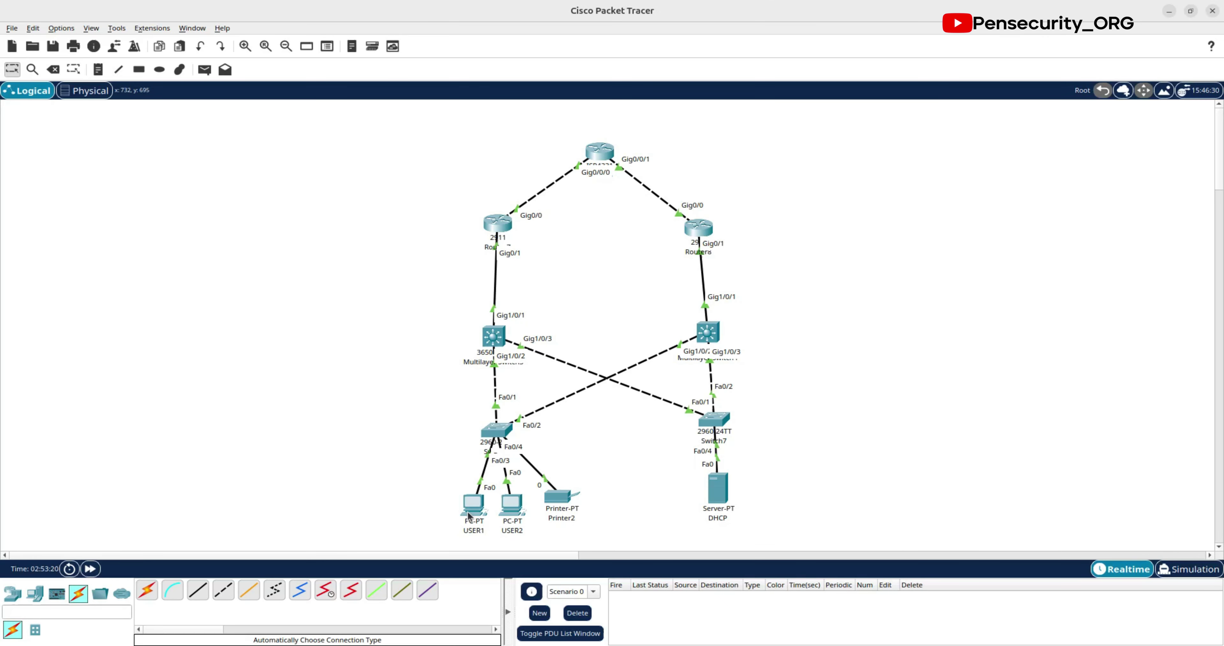
Step: Remove the AC power supply module from Multilayer Switch4 to simulate a failure of that switch
mouse_move(471, 510)
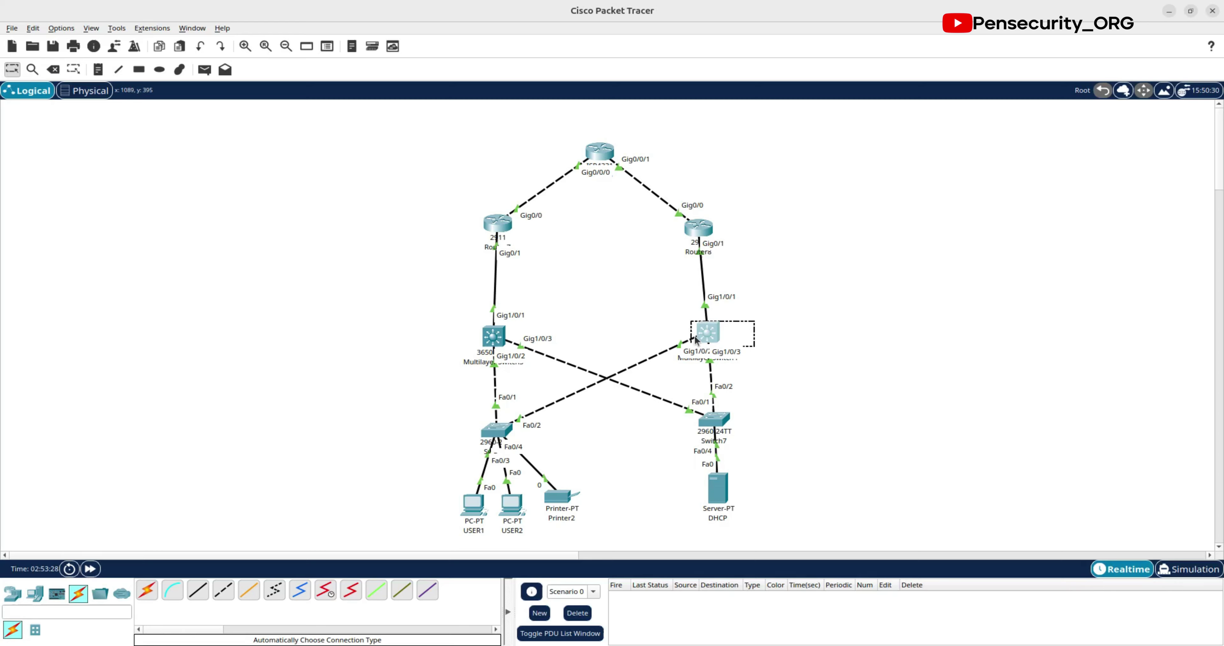
click(707, 332)
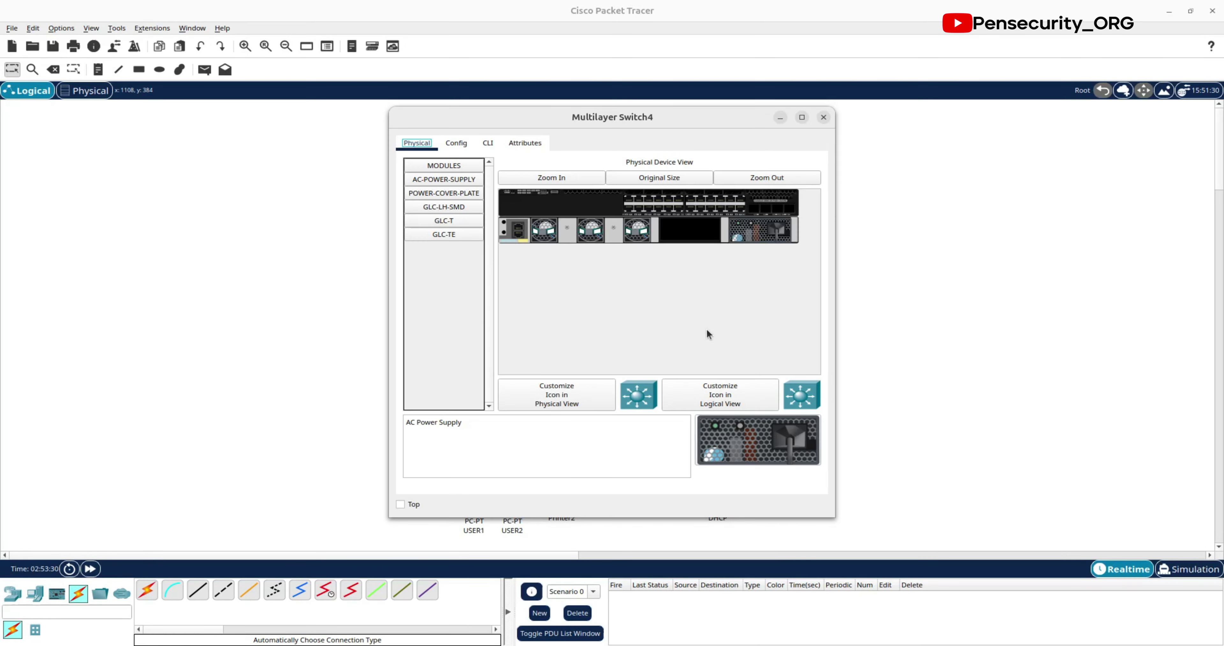
drag(765, 232, 423, 270)
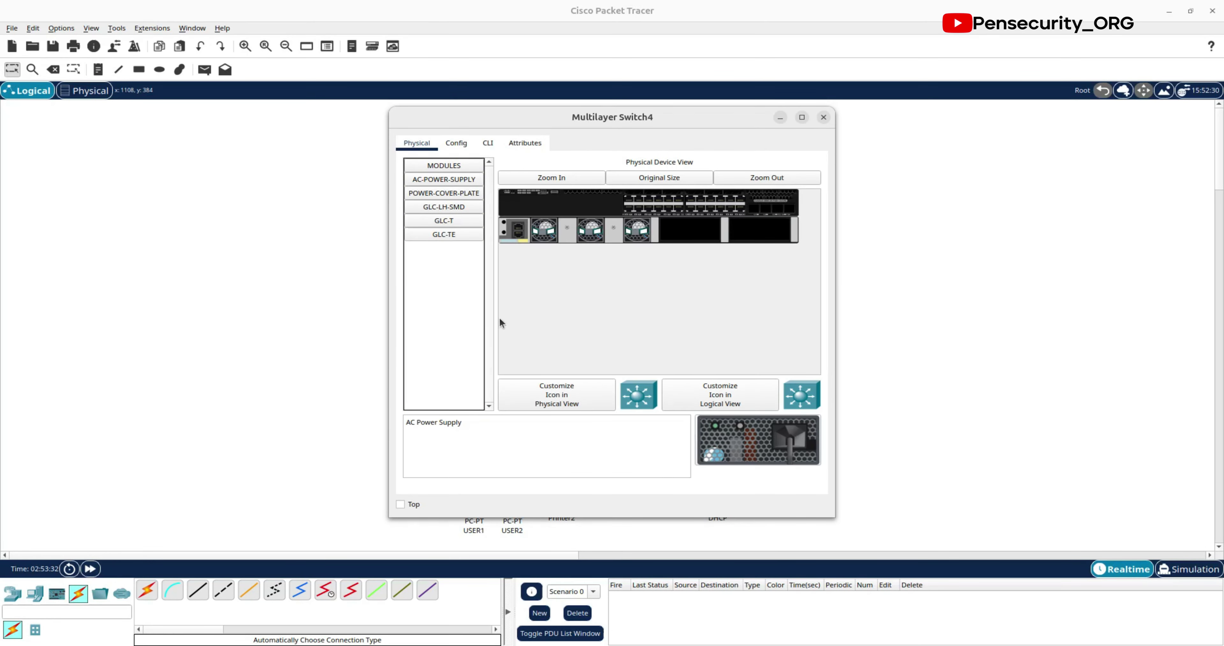
click(780, 117)
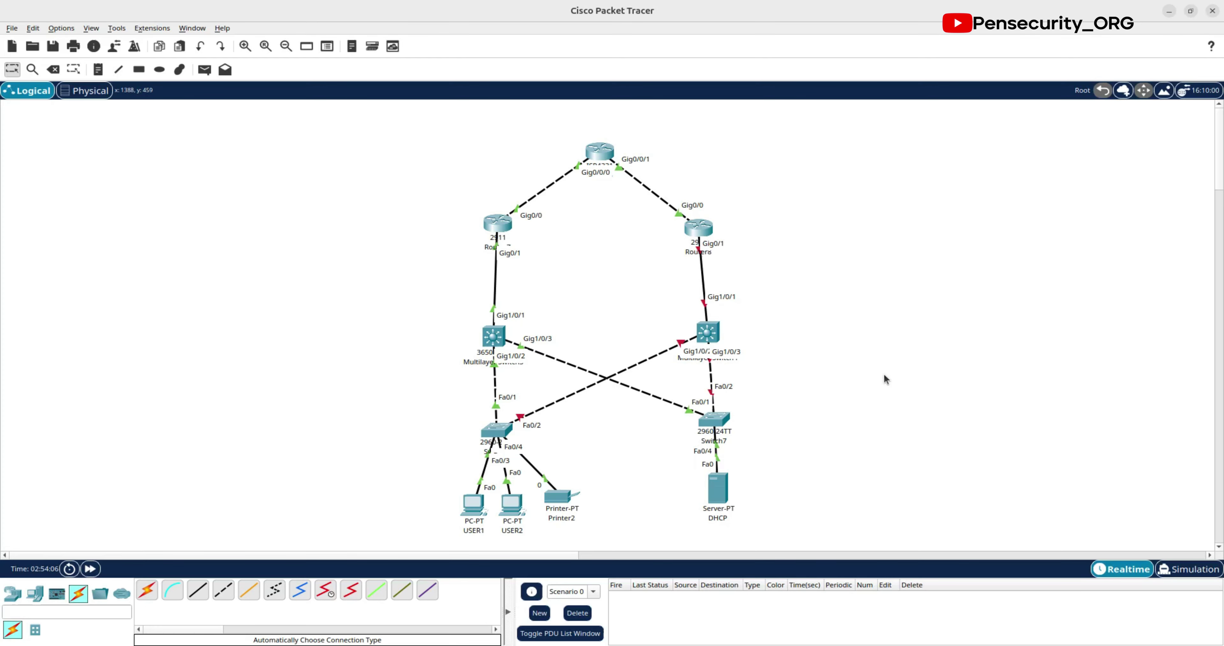
Step: Test failover from USER1 by pinging 10.0.0.2 twice while Multilayer Switch4 is without power
click(471, 507)
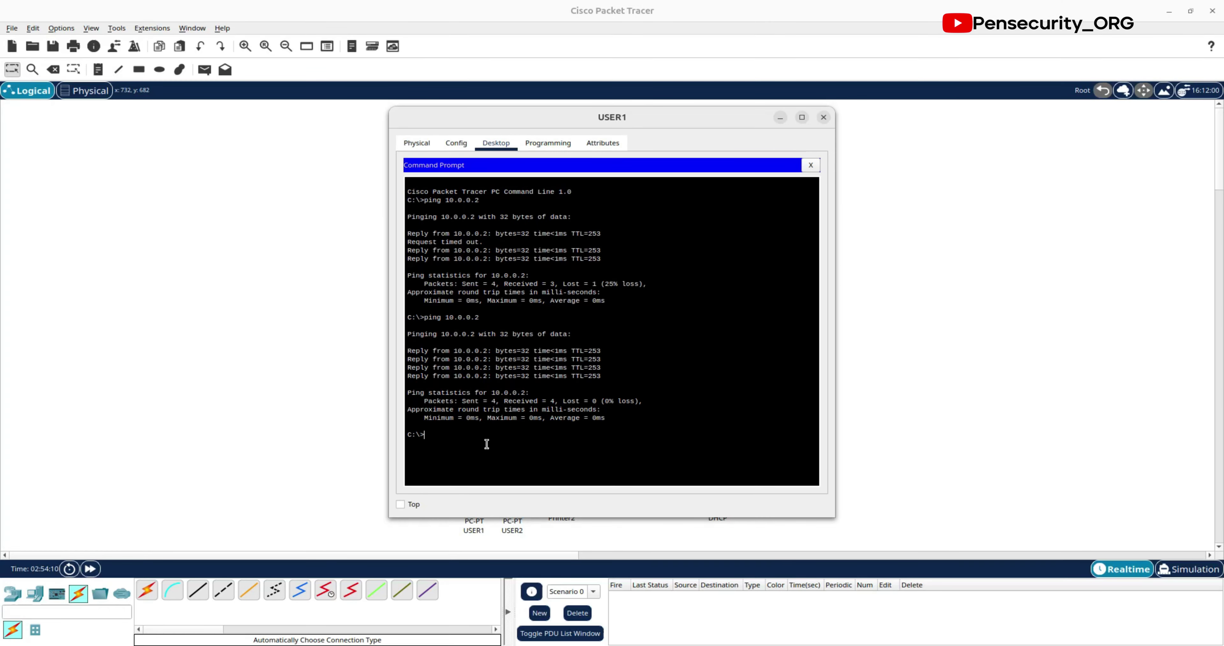
key(Up)
key(Return)
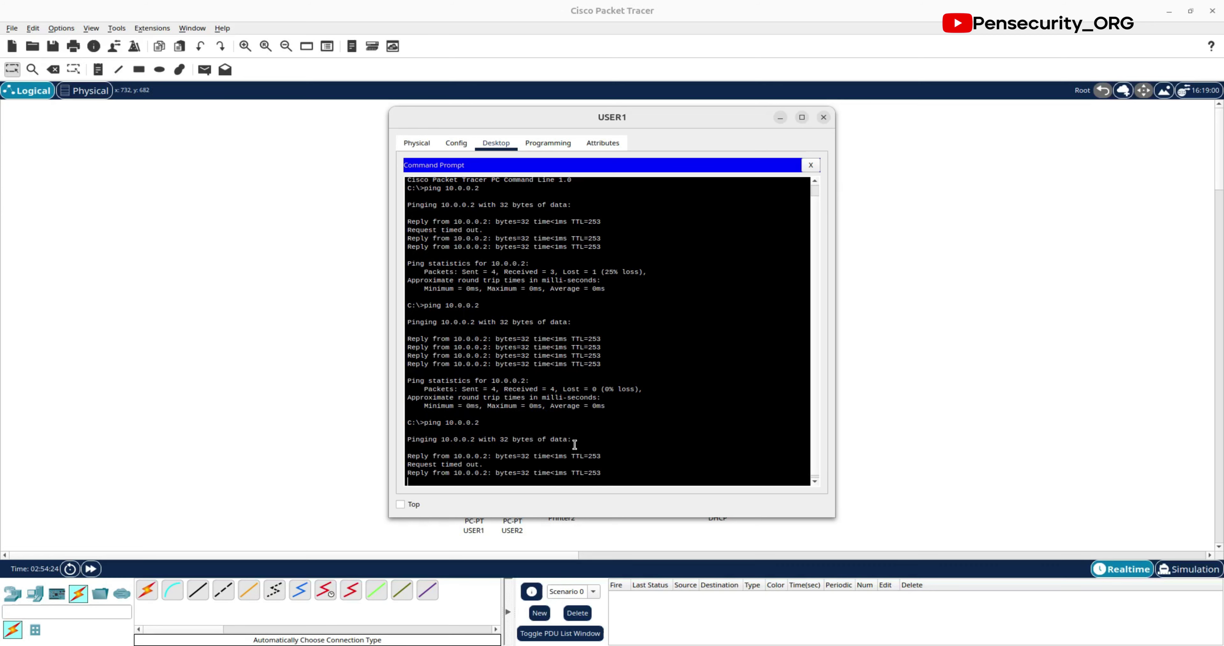
key(Up)
key(Return)
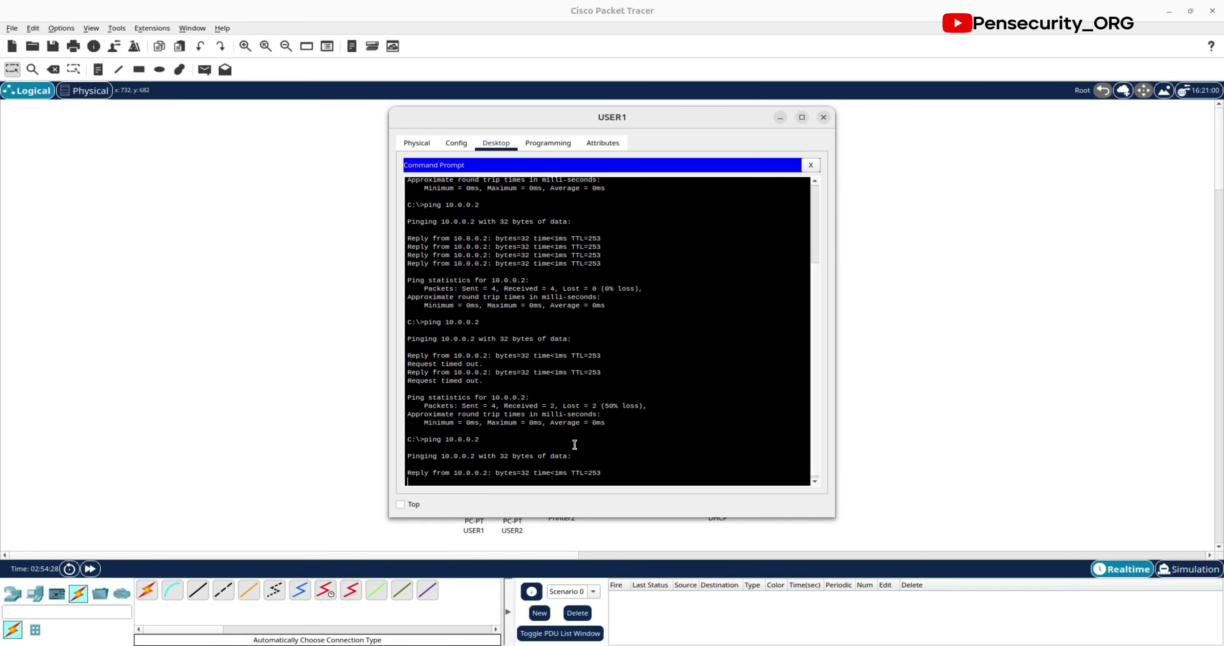
key(alt+F4)
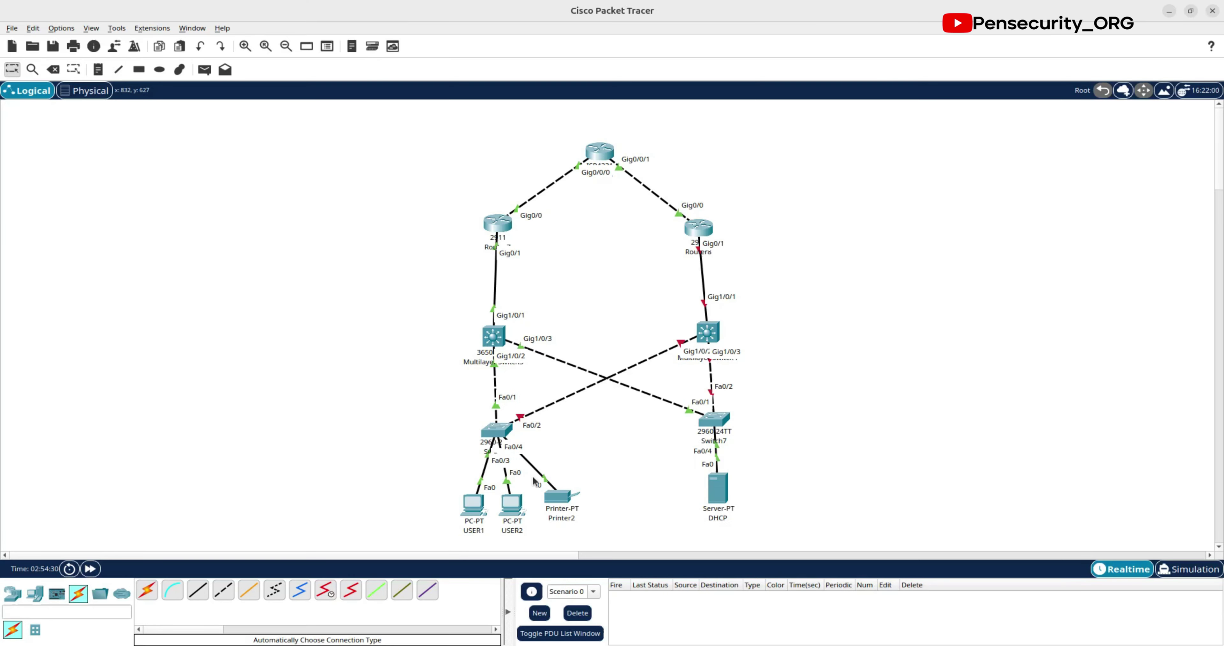
Step: Test failover from USER2 by pinging 10.0.0.6 while Multilayer Switch4 is without power
click(511, 504)
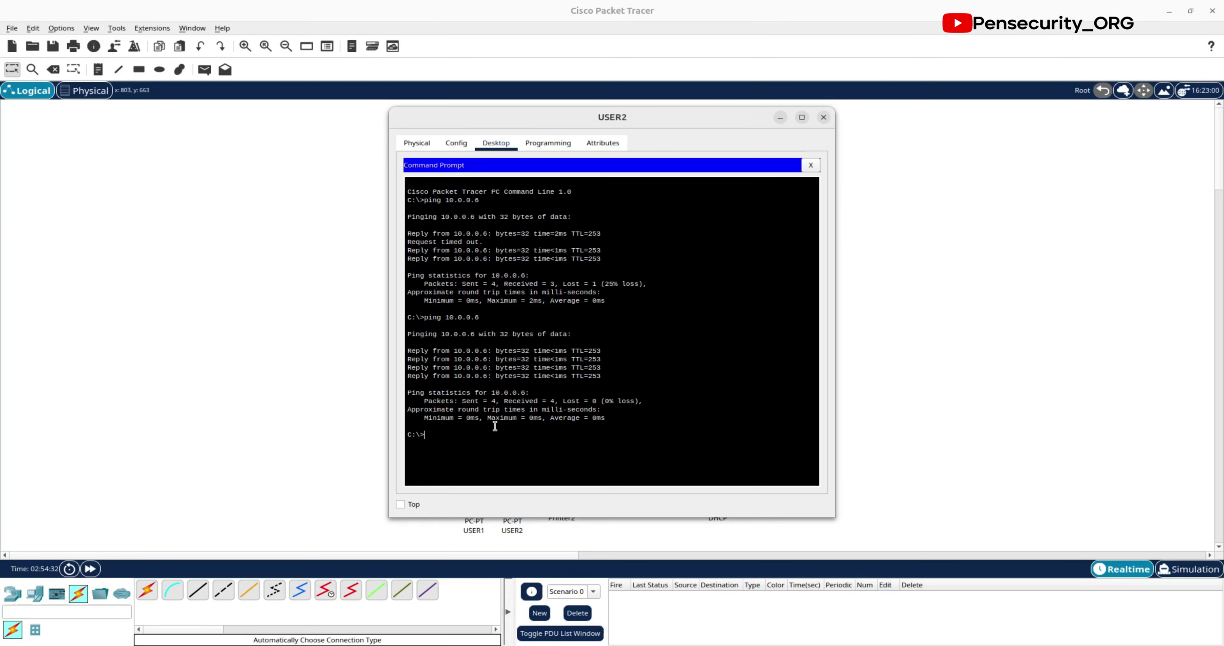
key(Up)
key(Return)
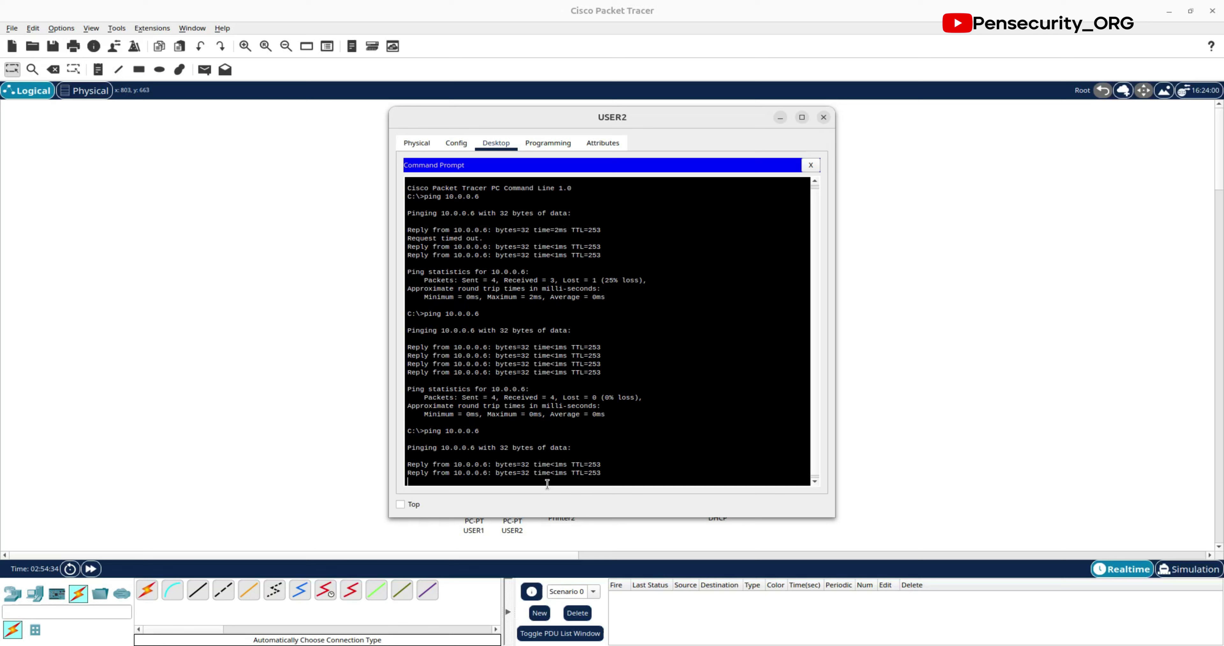